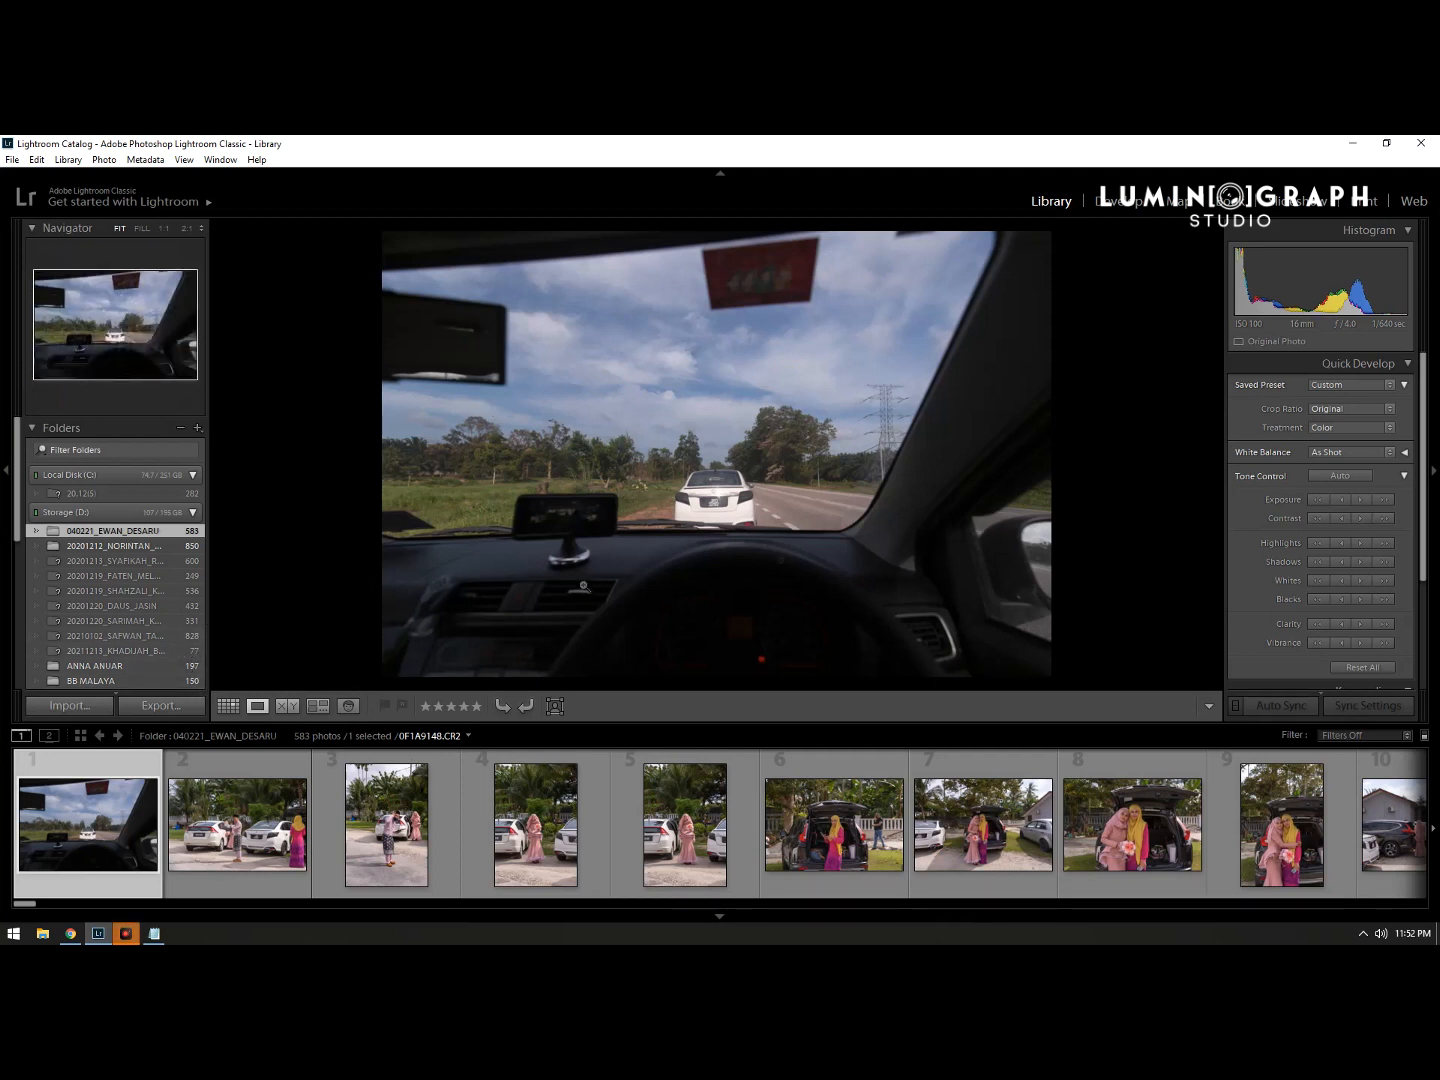
Step: Browse the early wedding photos up to photo 101, viewing several full size and checking the groom's face at 1:1
{"action": "left_click", "coordinate": [418, 834]}
{"action": "scroll", "coordinate": [675, 818], "scroll_direction": "down", "scroll_amount": 3}
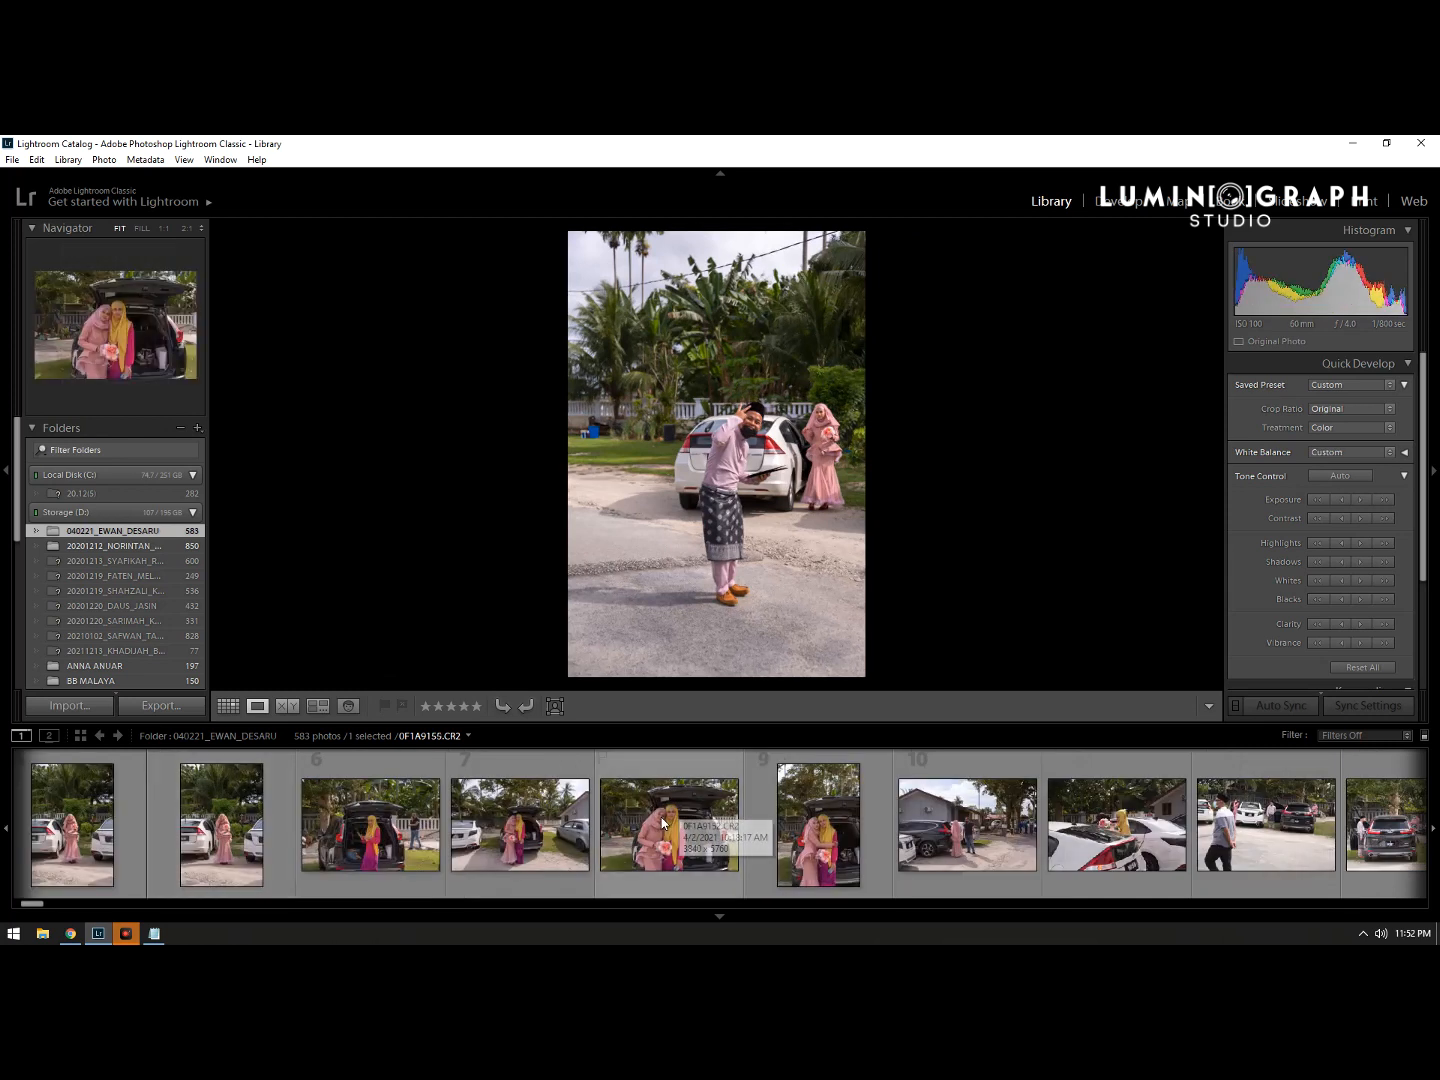
{"action": "left_click", "coordinate": [662, 823]}
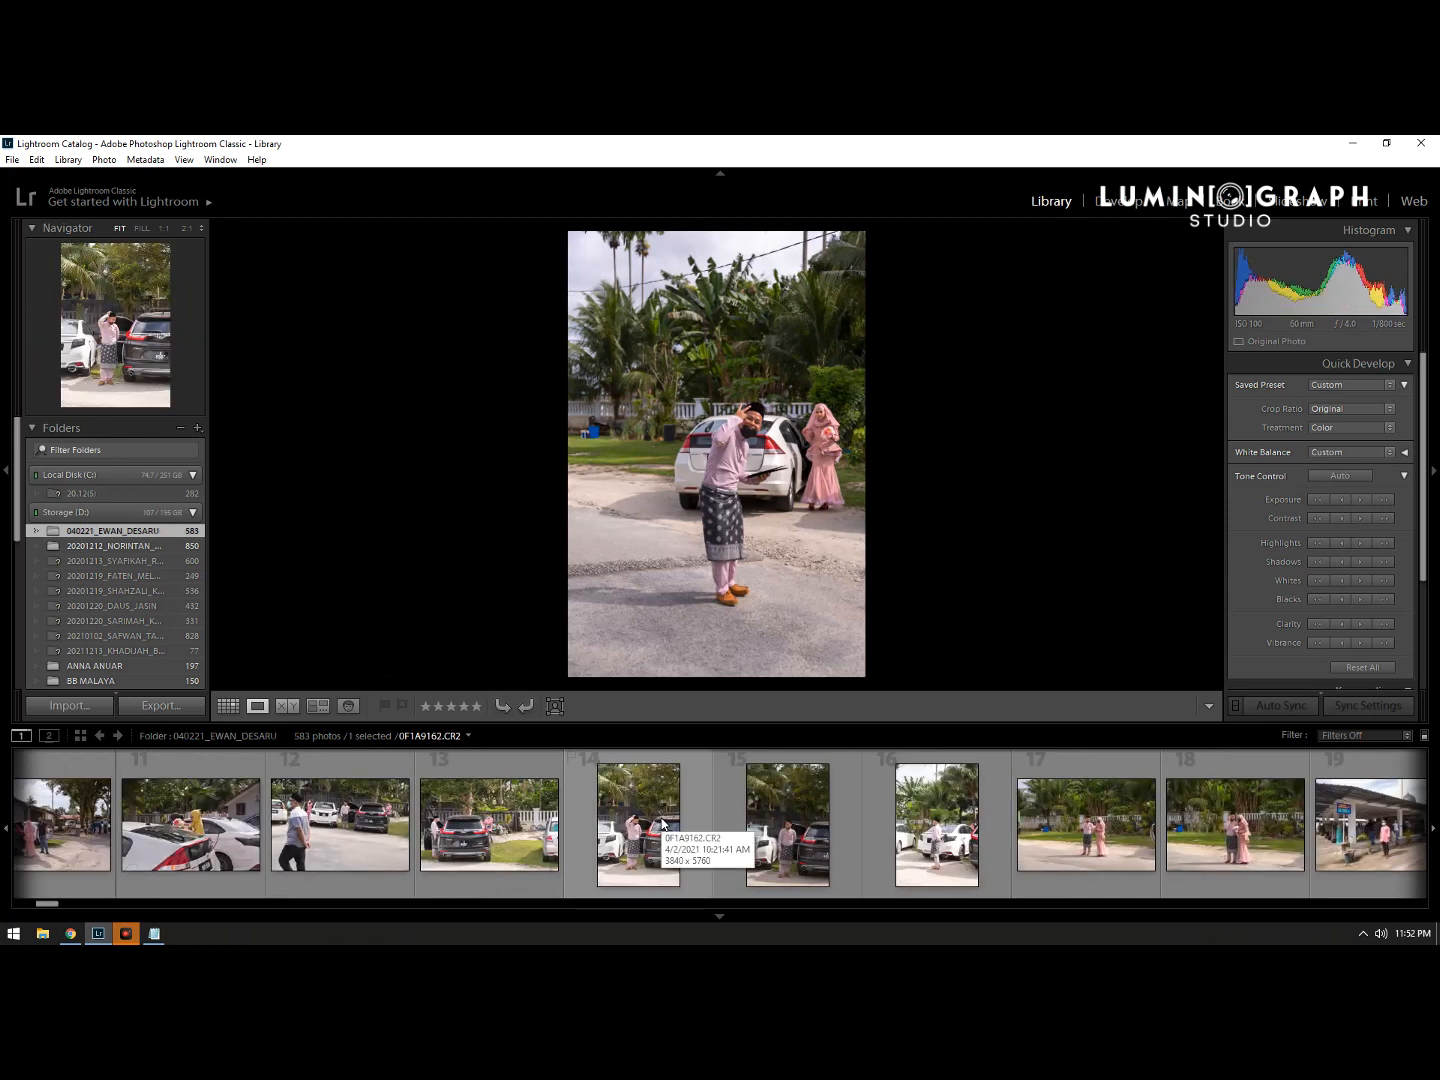
{"action": "scroll", "coordinate": [738, 806], "scroll_direction": "down", "scroll_amount": 3}
{"action": "scroll", "coordinate": [747, 806], "scroll_direction": "down", "scroll_amount": 15}
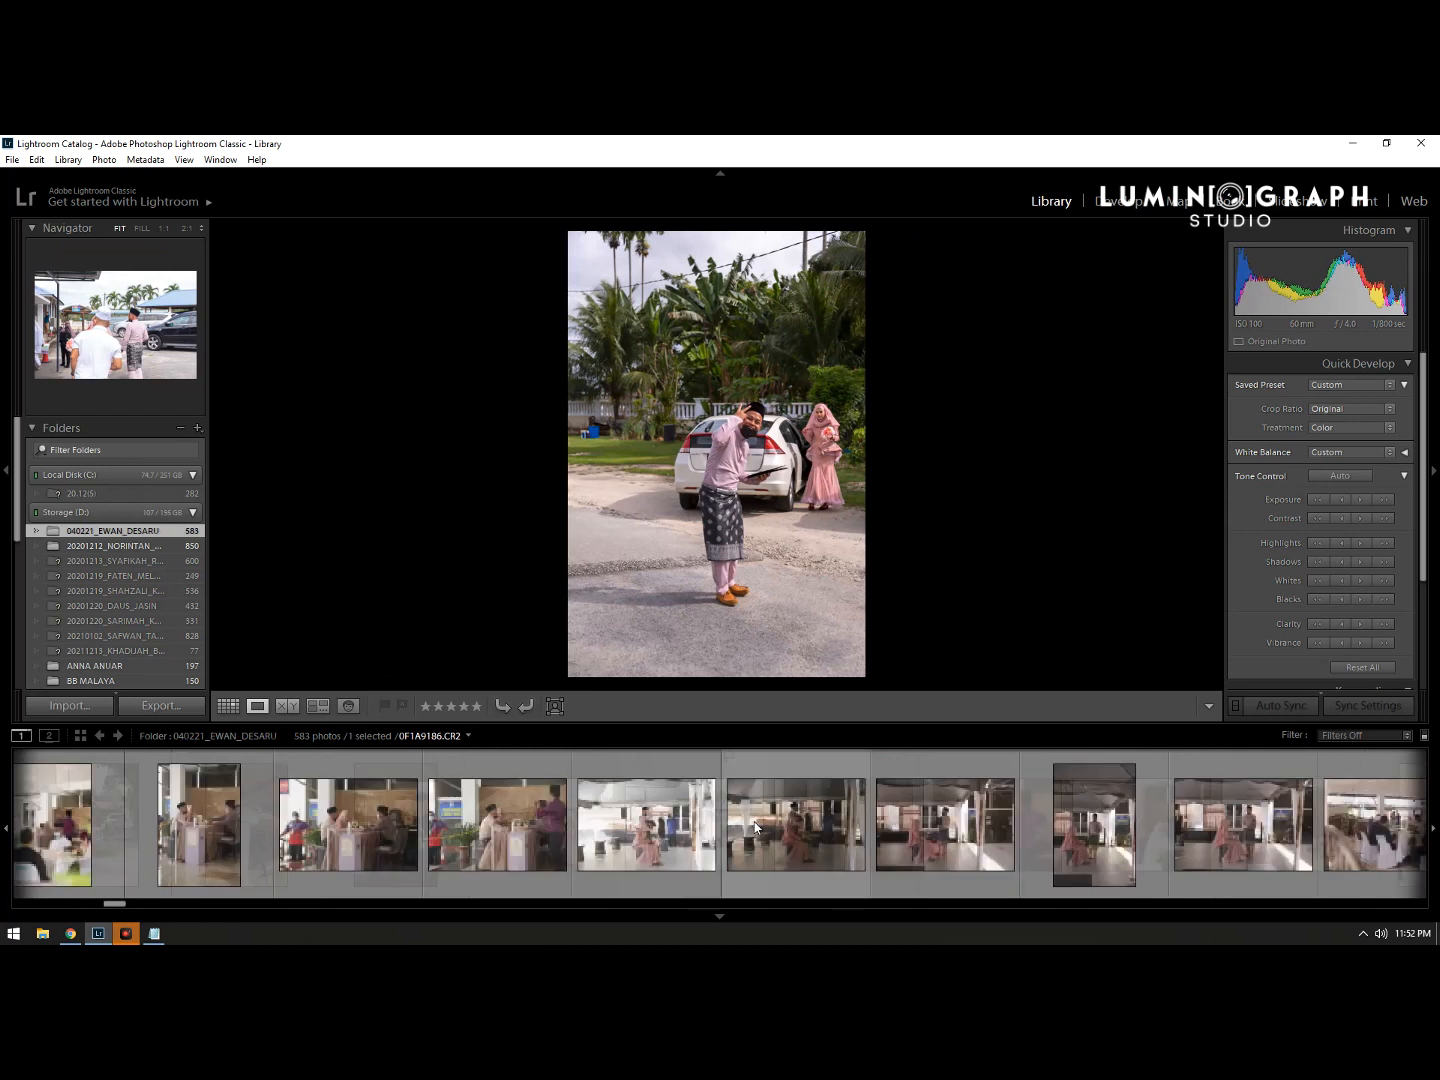
{"action": "left_click", "coordinate": [488, 839]}
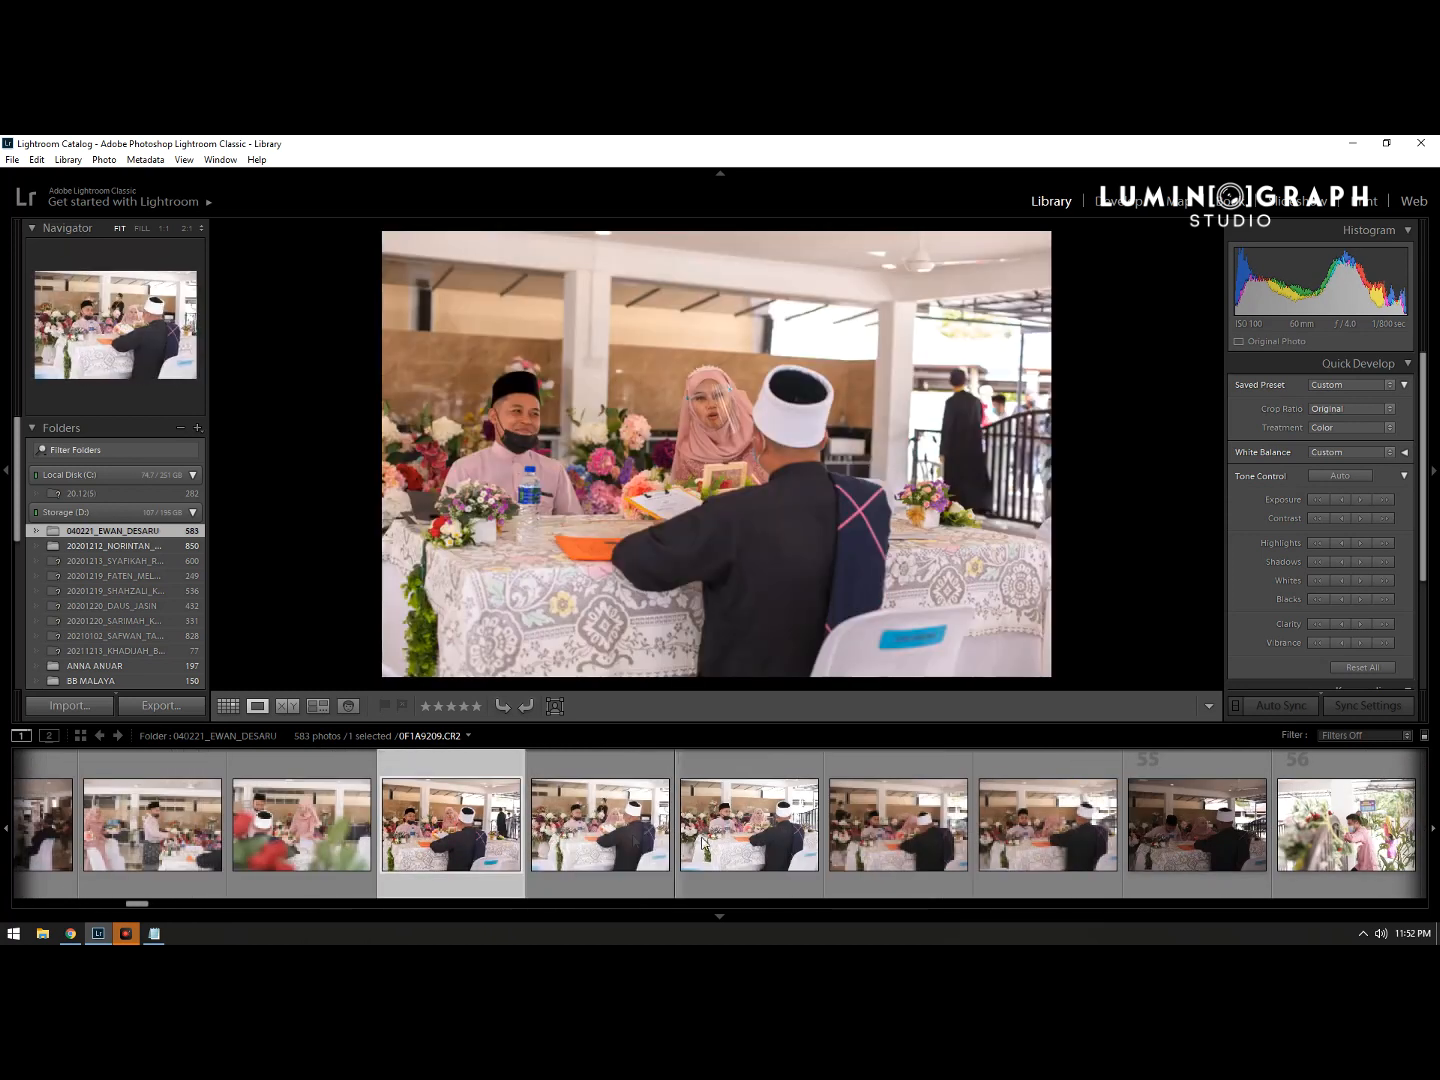
{"action": "scroll", "coordinate": [840, 839], "scroll_direction": "down", "scroll_amount": 10}
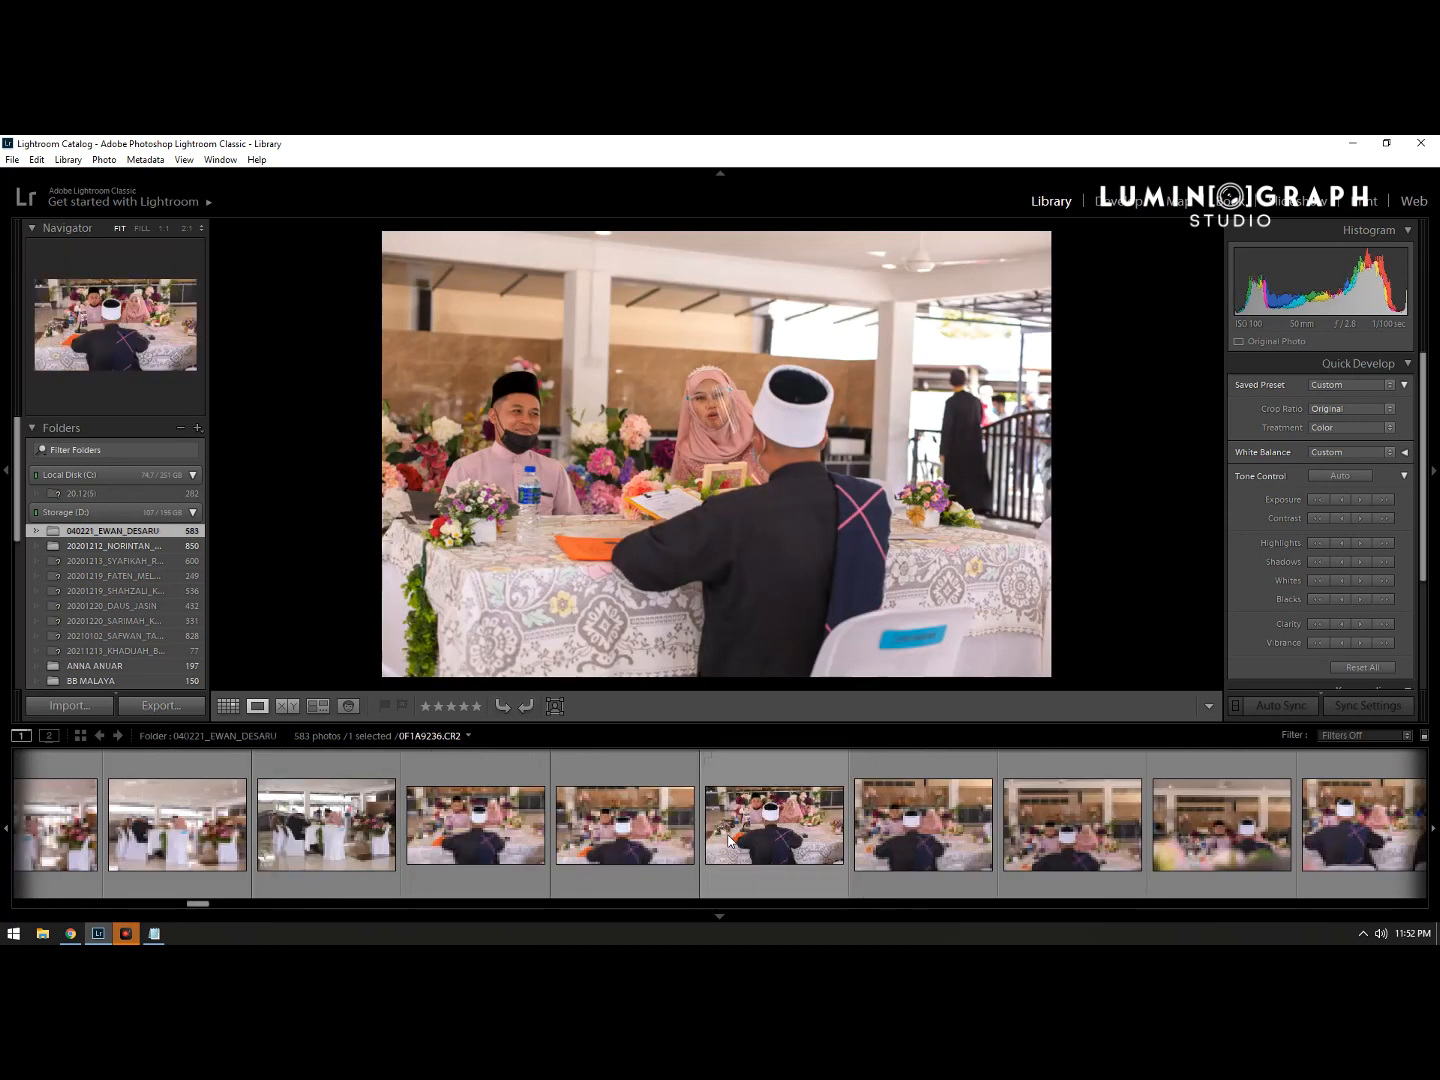
{"action": "scroll", "coordinate": [713, 840], "scroll_direction": "down", "scroll_amount": 4}
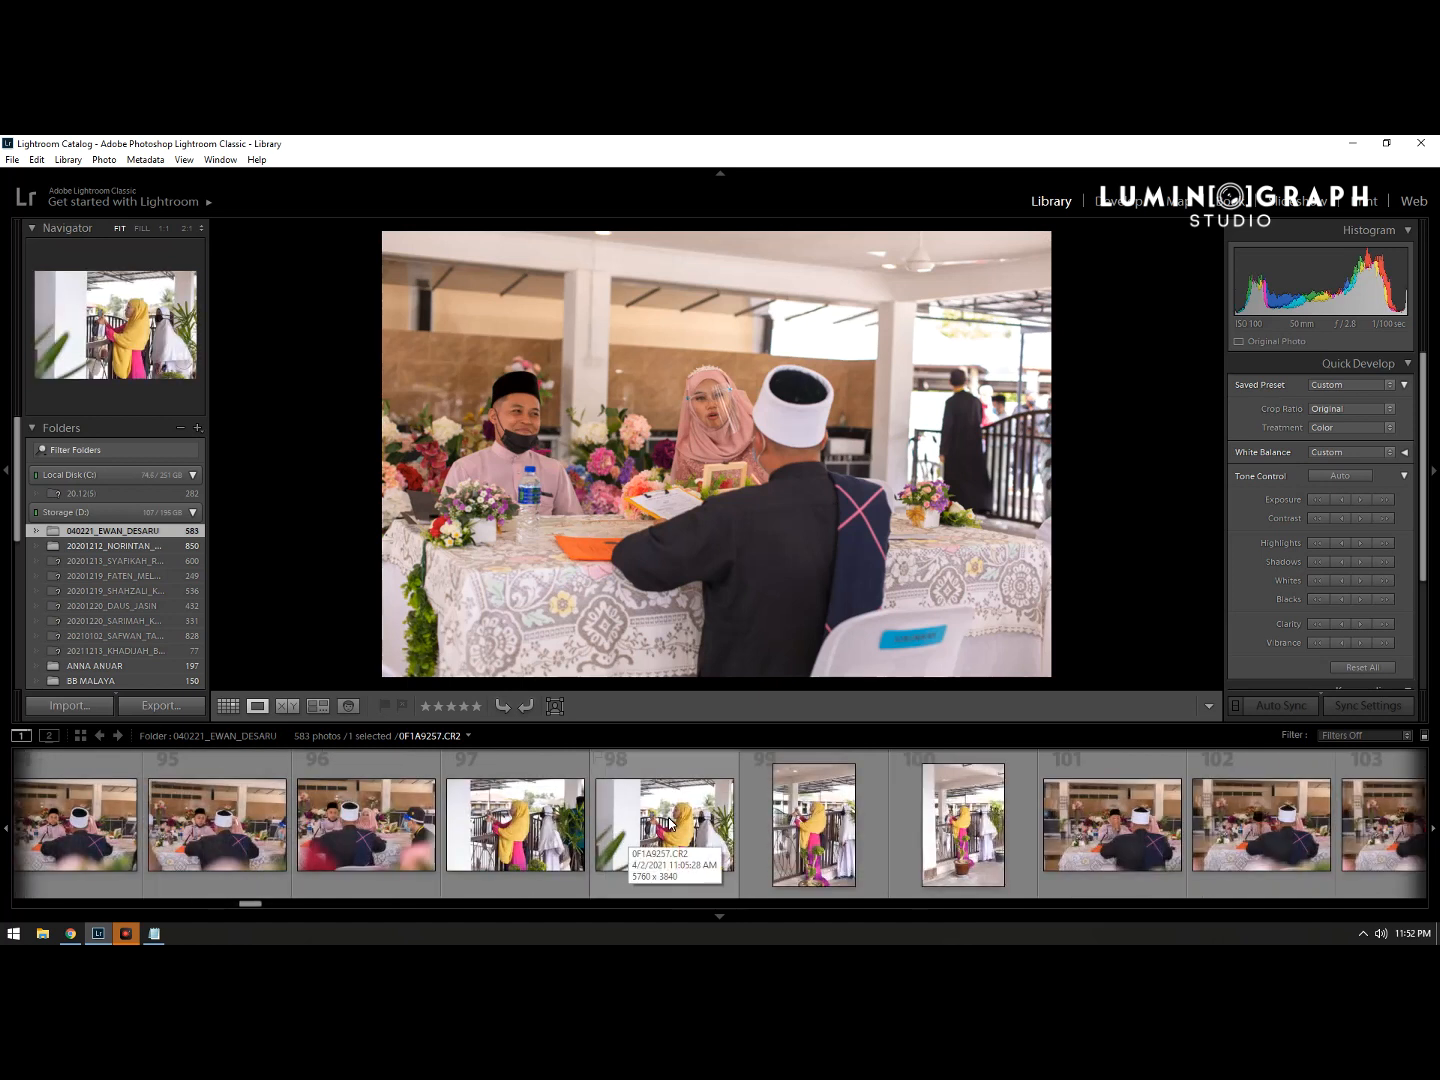
{"action": "left_click", "coordinate": [670, 826]}
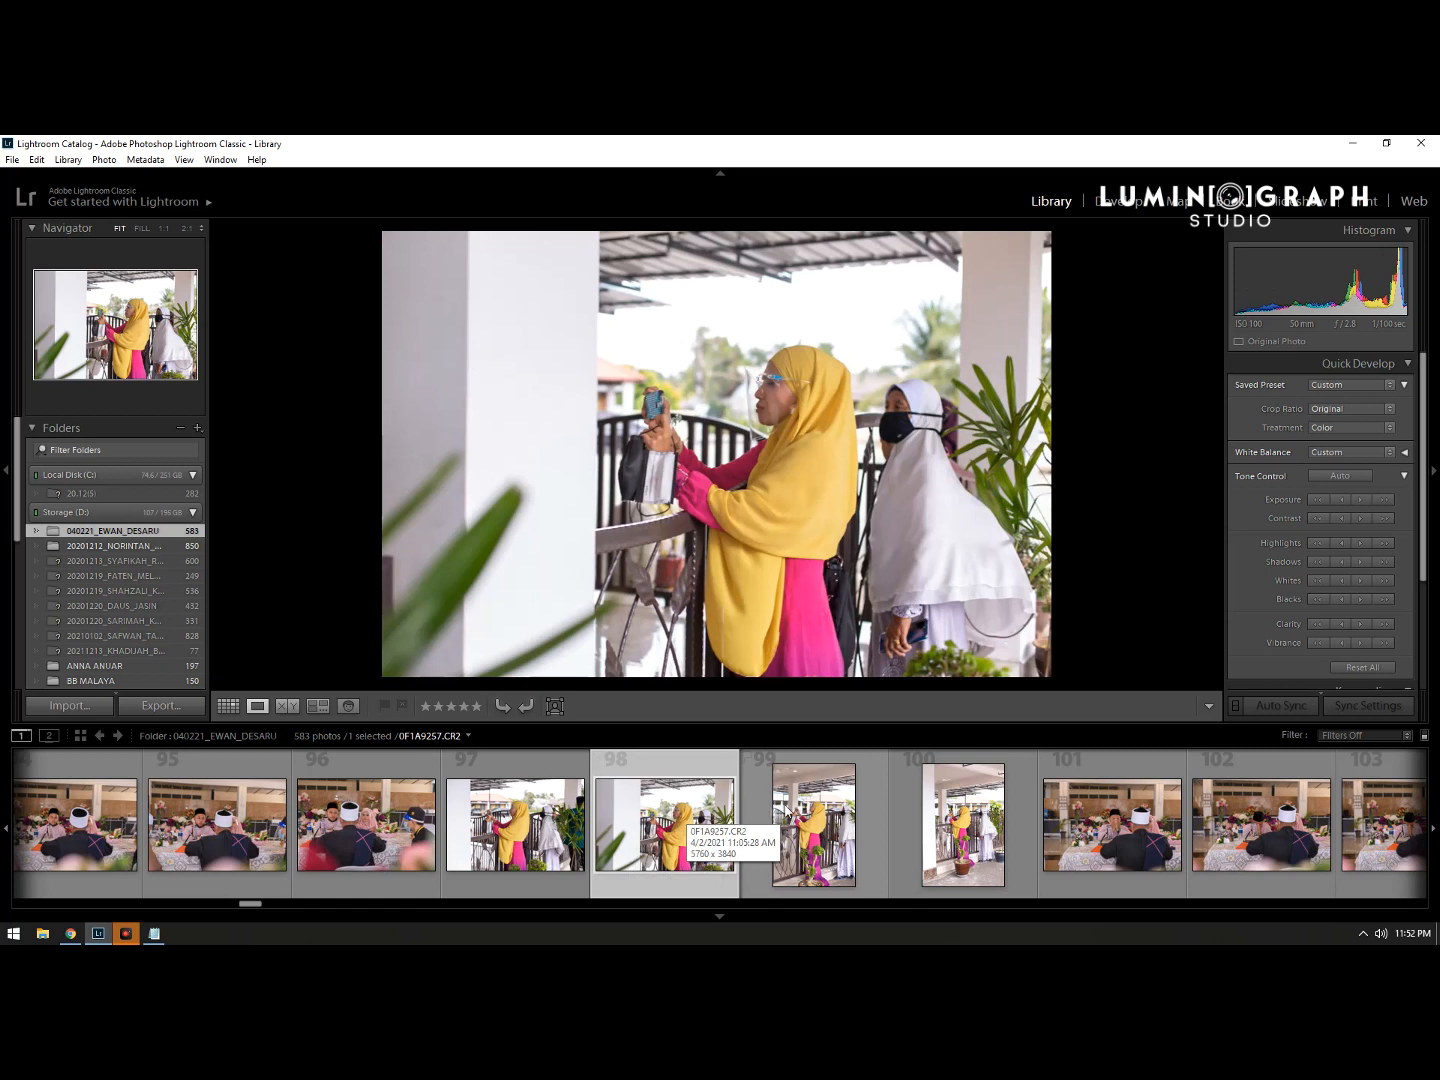
{"action": "left_click", "coordinate": [1131, 828]}
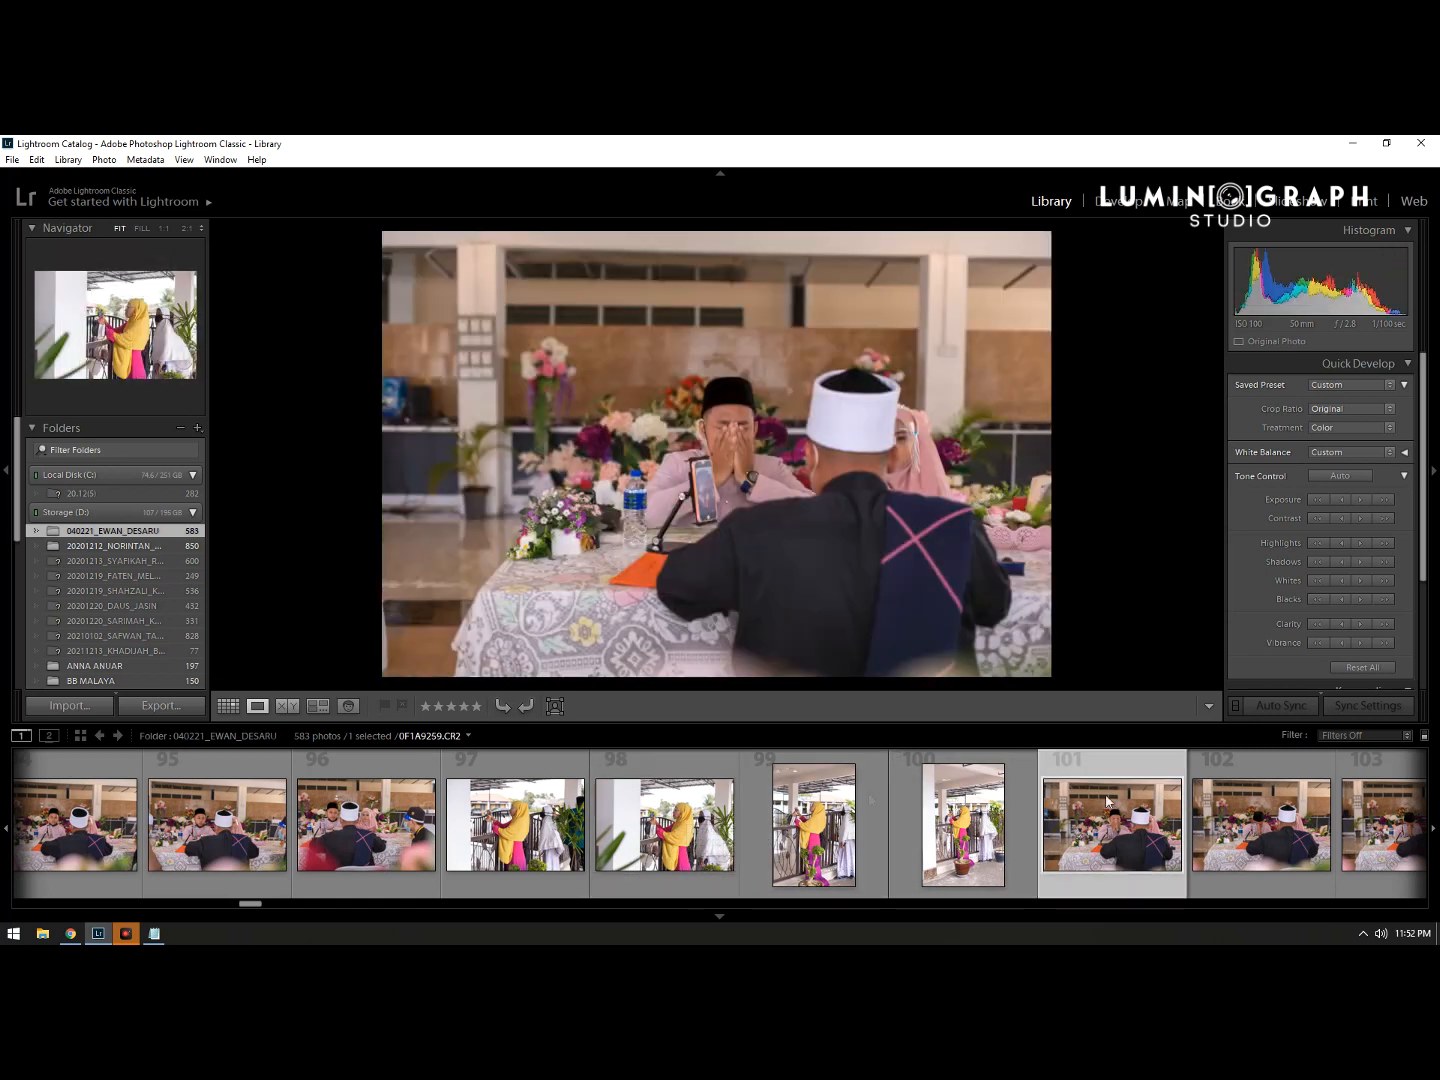
{"action": "left_click", "coordinate": [734, 446]}
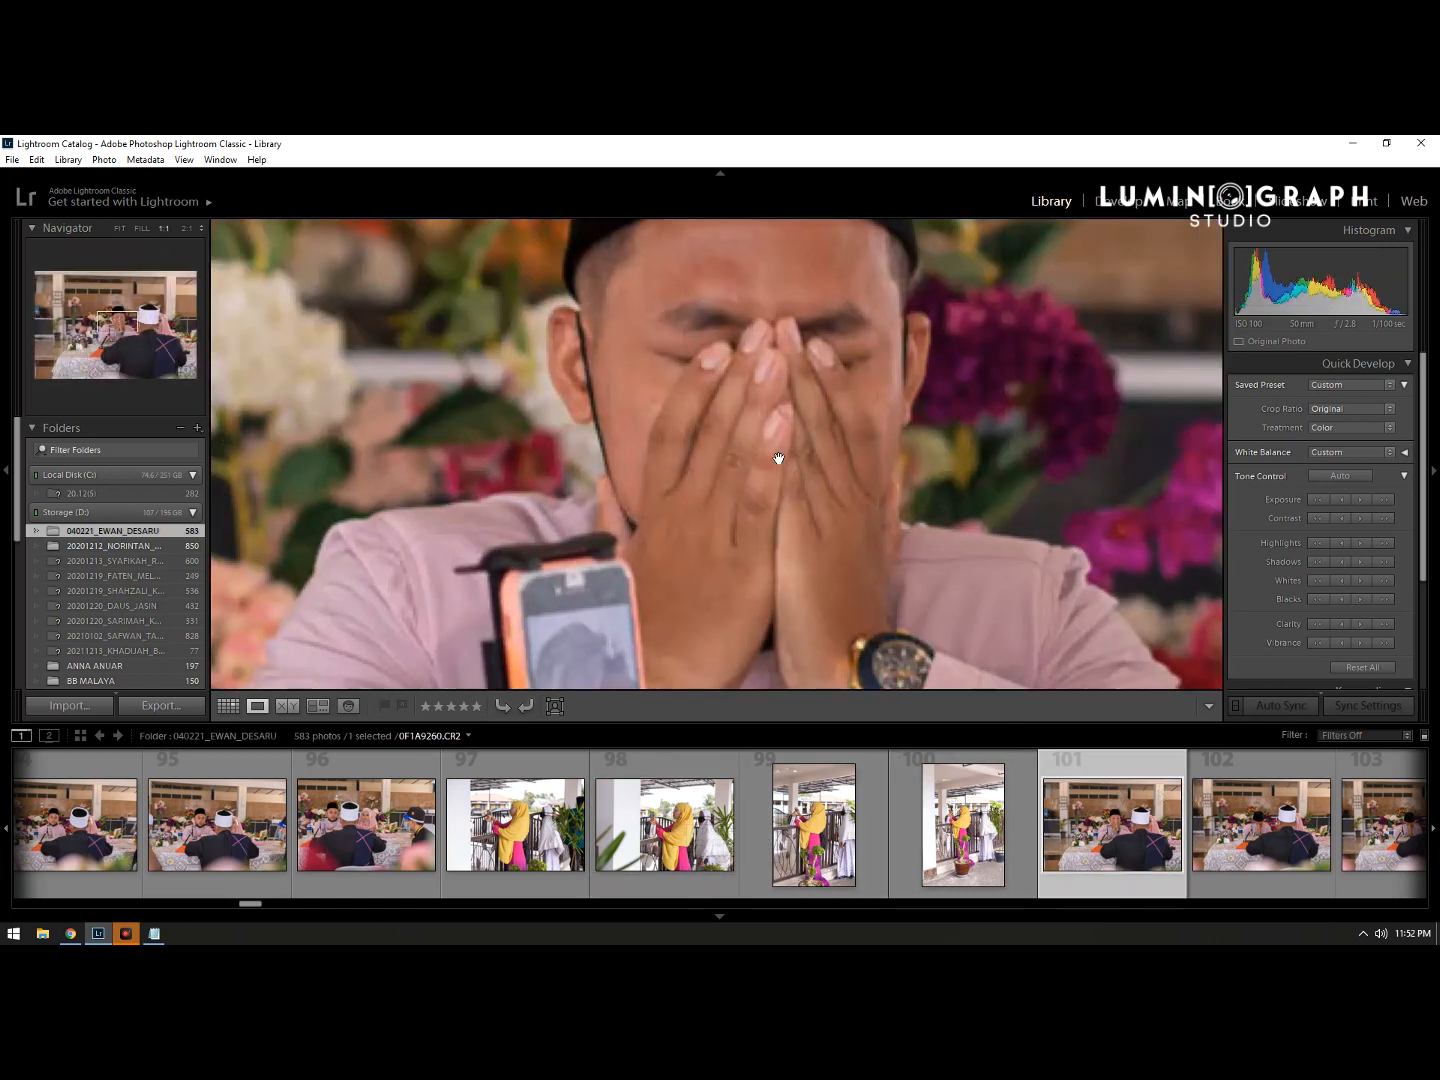
{"action": "left_click", "coordinate": [786, 460]}
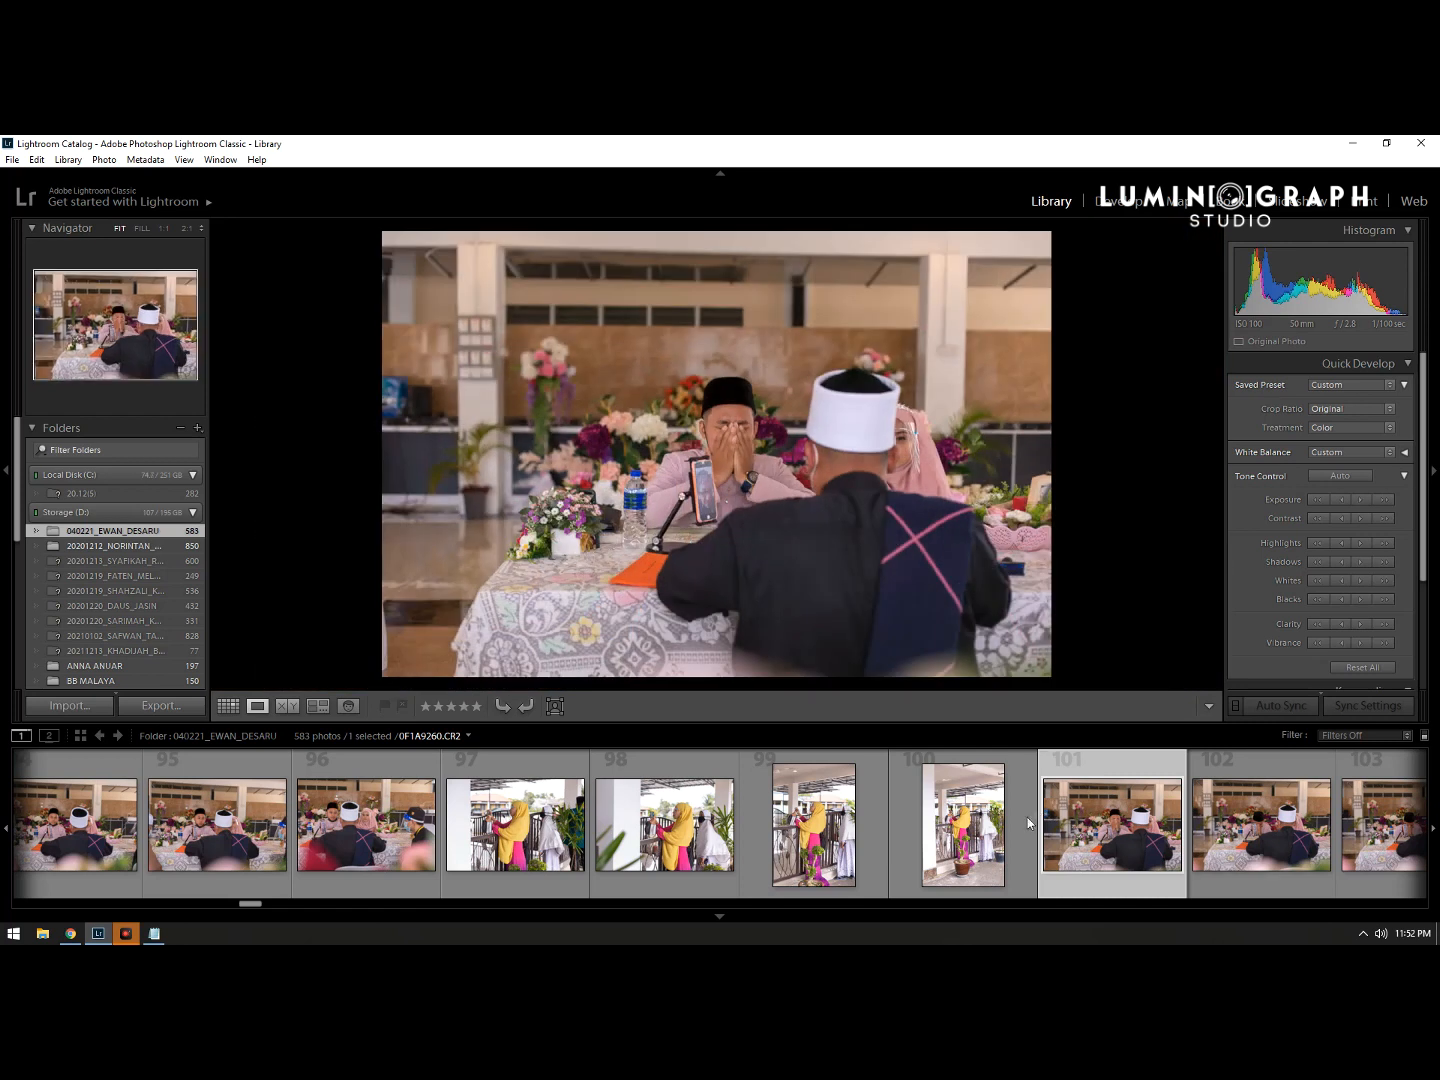
Step: Look through the later wedding photos around 156 to 165, viewing the two ring ceremony portraits
{"action": "scroll", "coordinate": [1015, 807], "scroll_direction": "down", "scroll_amount": 3}
{"action": "scroll", "coordinate": [847, 833], "scroll_direction": "down", "scroll_amount": 3}
{"action": "scroll", "coordinate": [699, 833], "scroll_direction": "down", "scroll_amount": 4}
{"action": "scroll", "coordinate": [699, 828], "scroll_direction": "down", "scroll_amount": 4}
{"action": "left_click", "coordinate": [564, 815]}
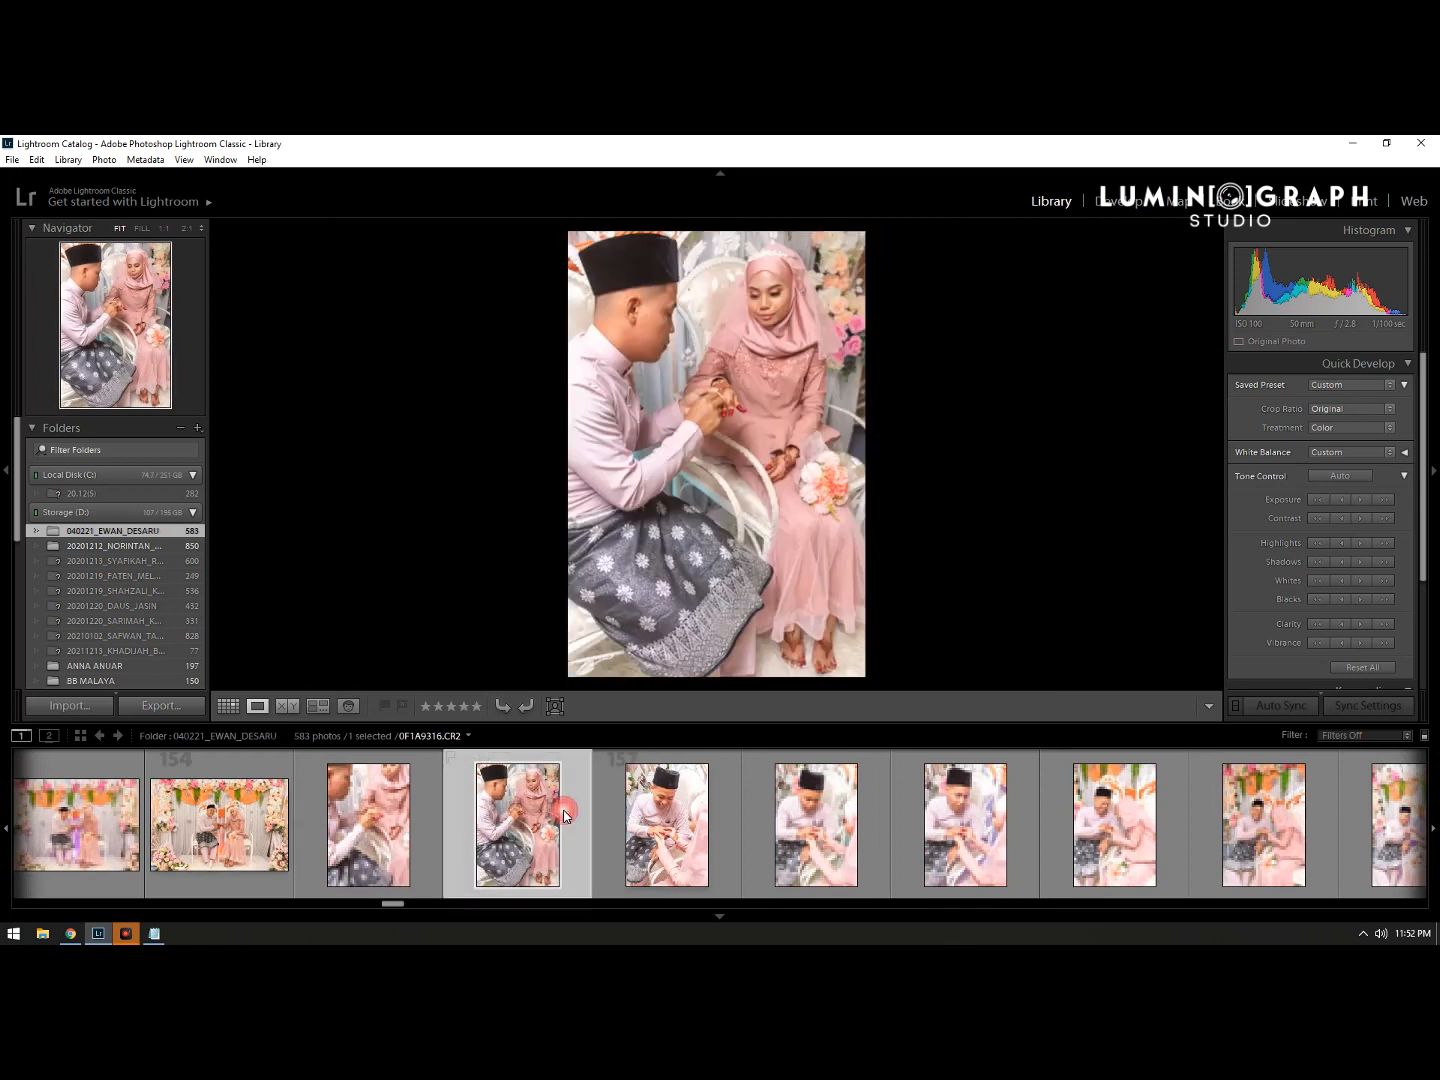
{"action": "left_click", "coordinate": [644, 832]}
{"action": "scroll", "coordinate": [796, 828], "scroll_direction": "down", "scroll_amount": 3}
{"action": "scroll", "coordinate": [641, 836], "scroll_direction": "up", "scroll_amount": 3}
{"action": "scroll", "coordinate": [637, 836], "scroll_direction": "down", "scroll_amount": 3}
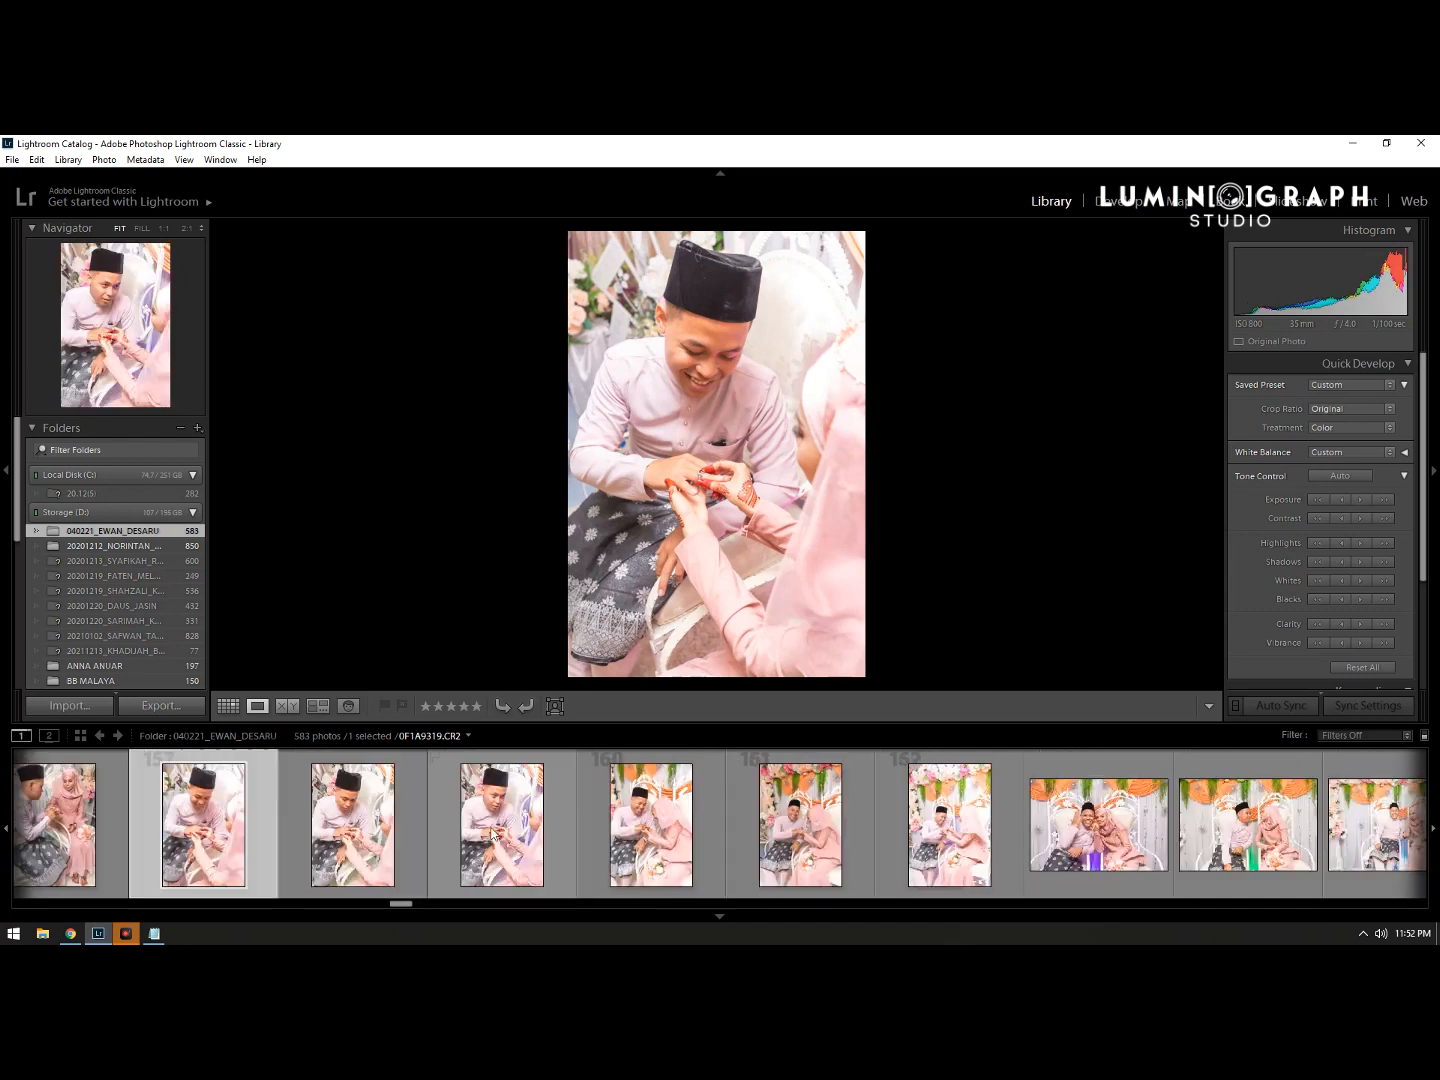
{"action": "scroll", "coordinate": [638, 836], "scroll_direction": "up", "scroll_amount": 3}
{"action": "scroll", "coordinate": [638, 836], "scroll_direction": "down", "scroll_amount": 3}
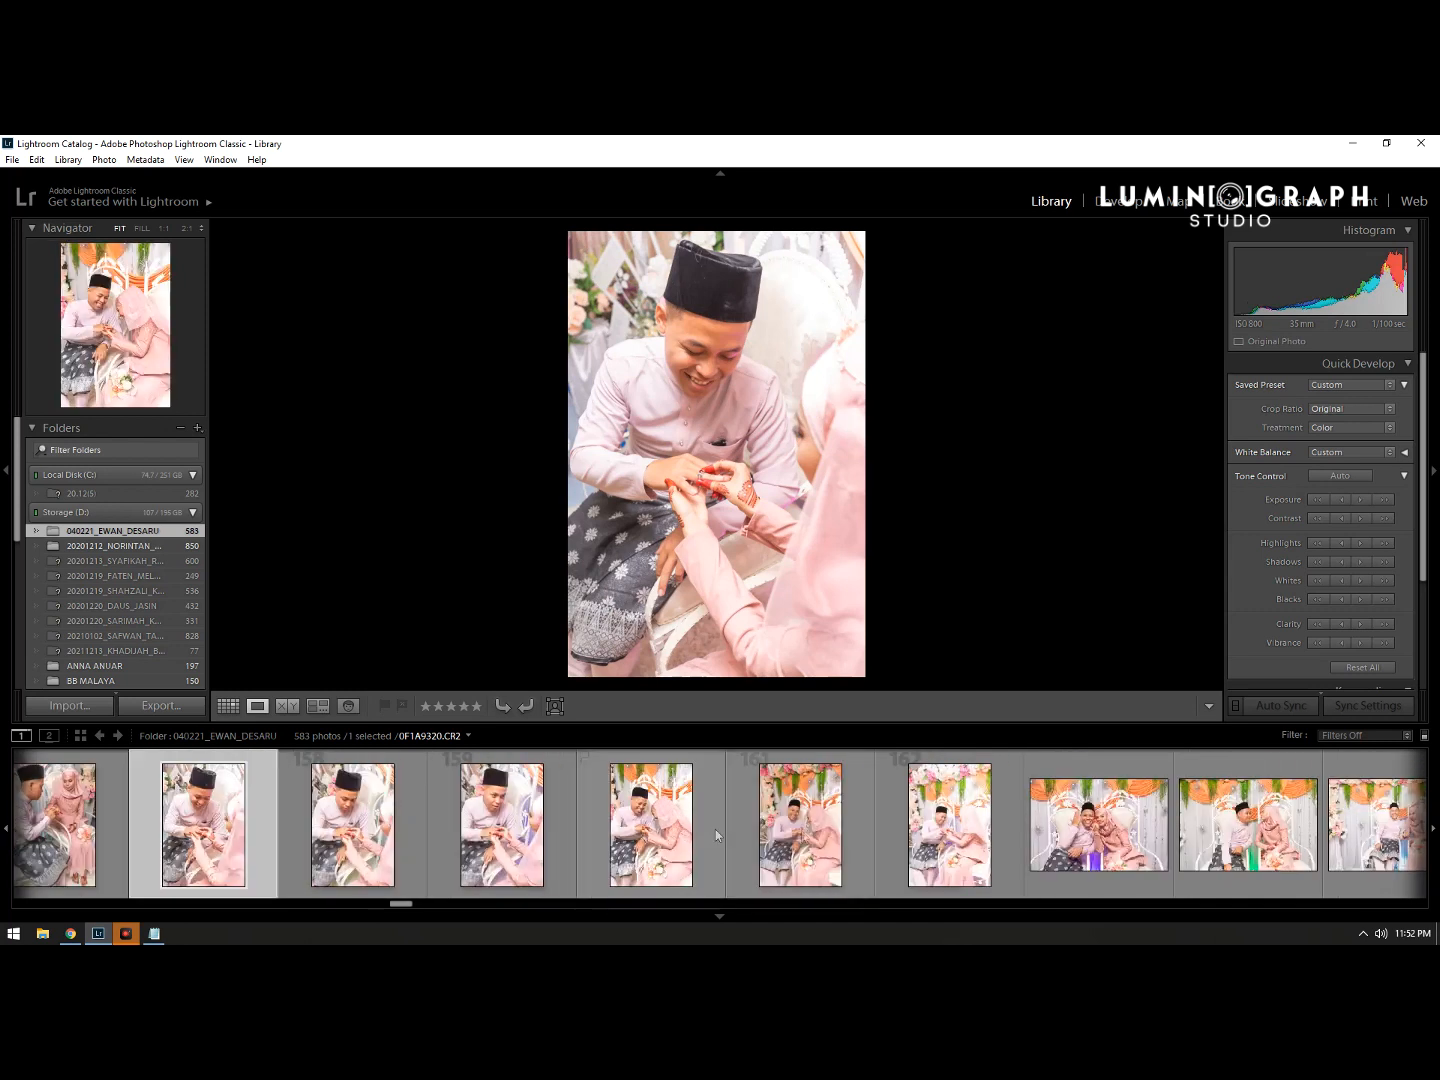
Step: Open photo 163 of the seated couple for developing and reset all its adjustments
{"action": "left_click", "coordinate": [1098, 824]}
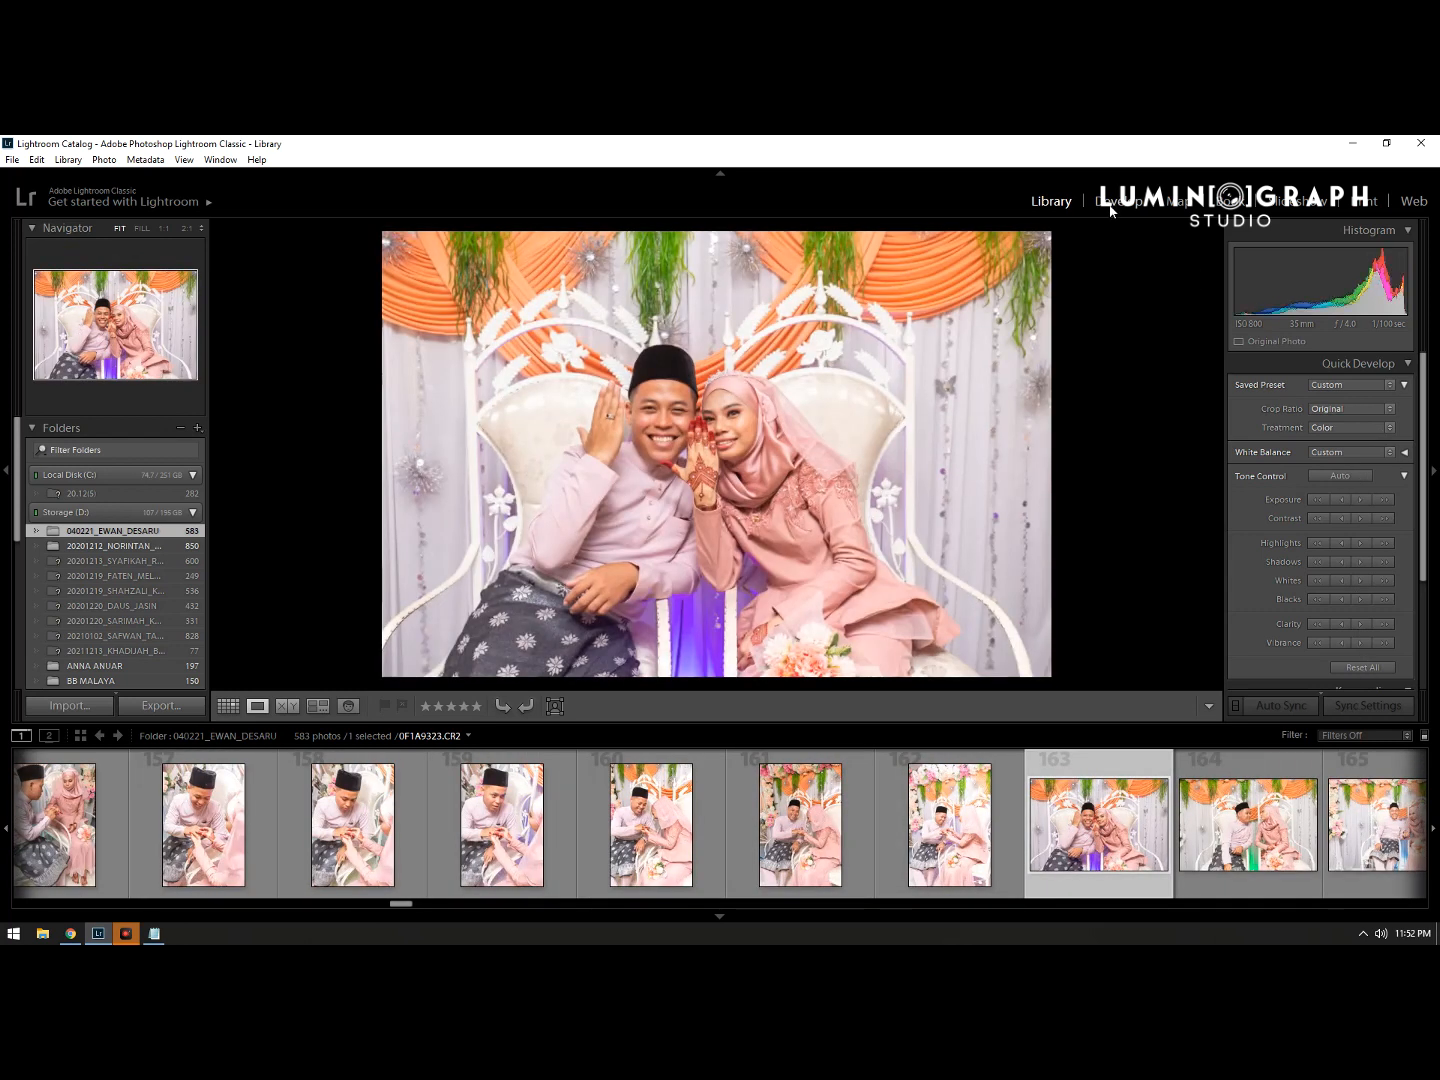
{"action": "key", "text": "d"}
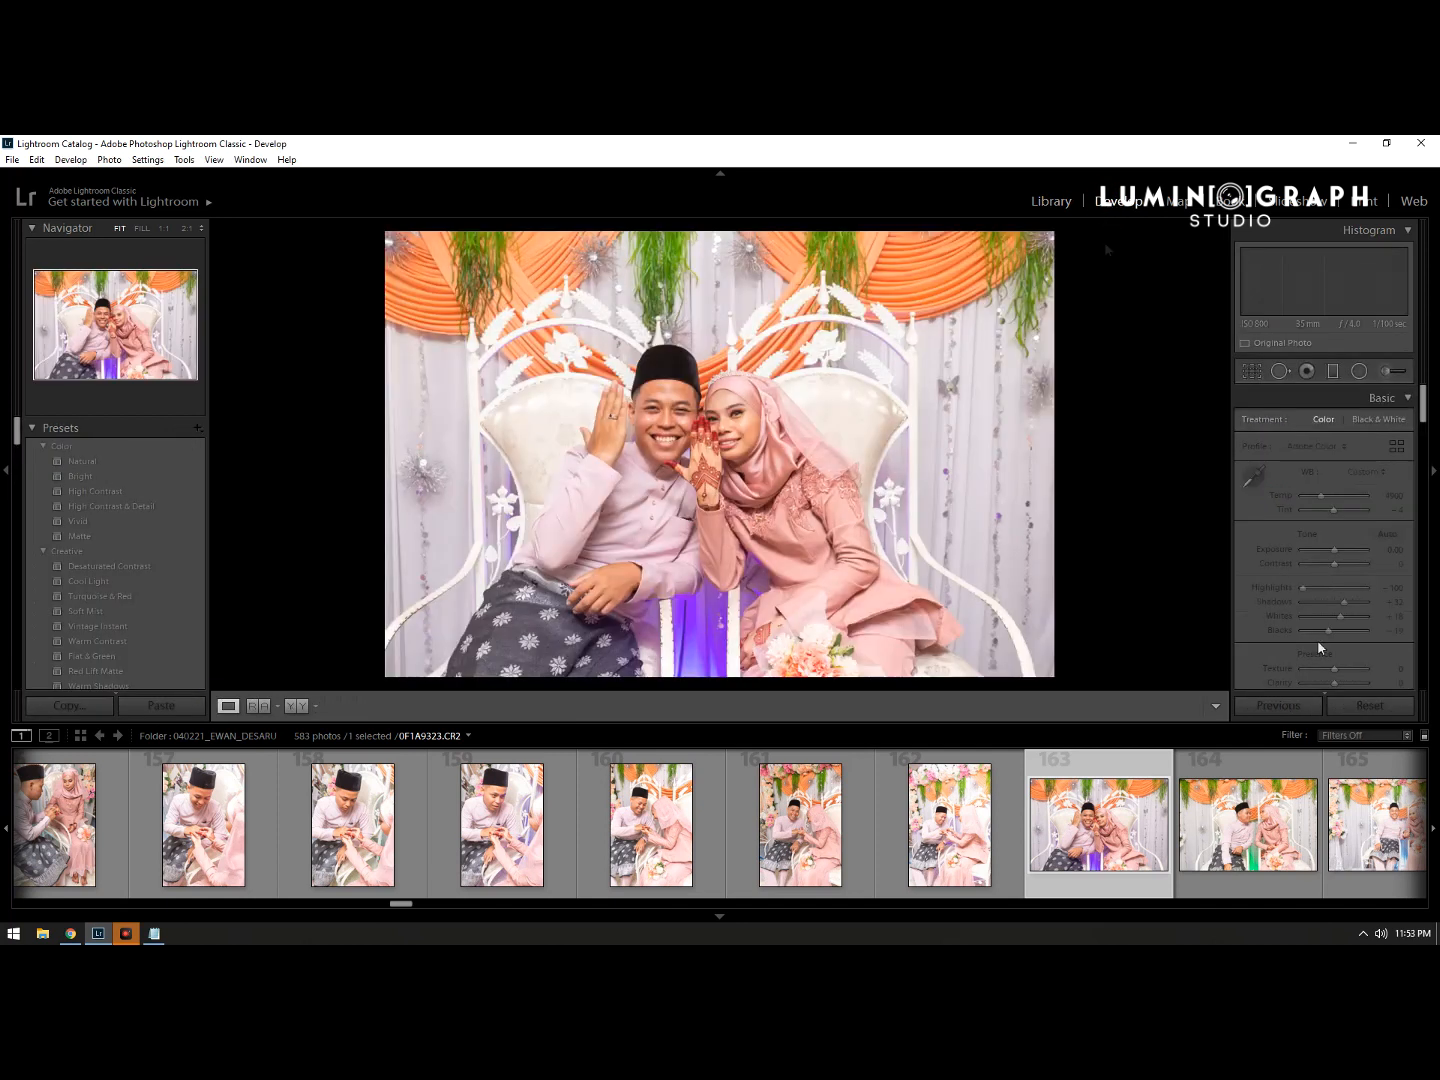
{"action": "left_click", "coordinate": [1363, 698]}
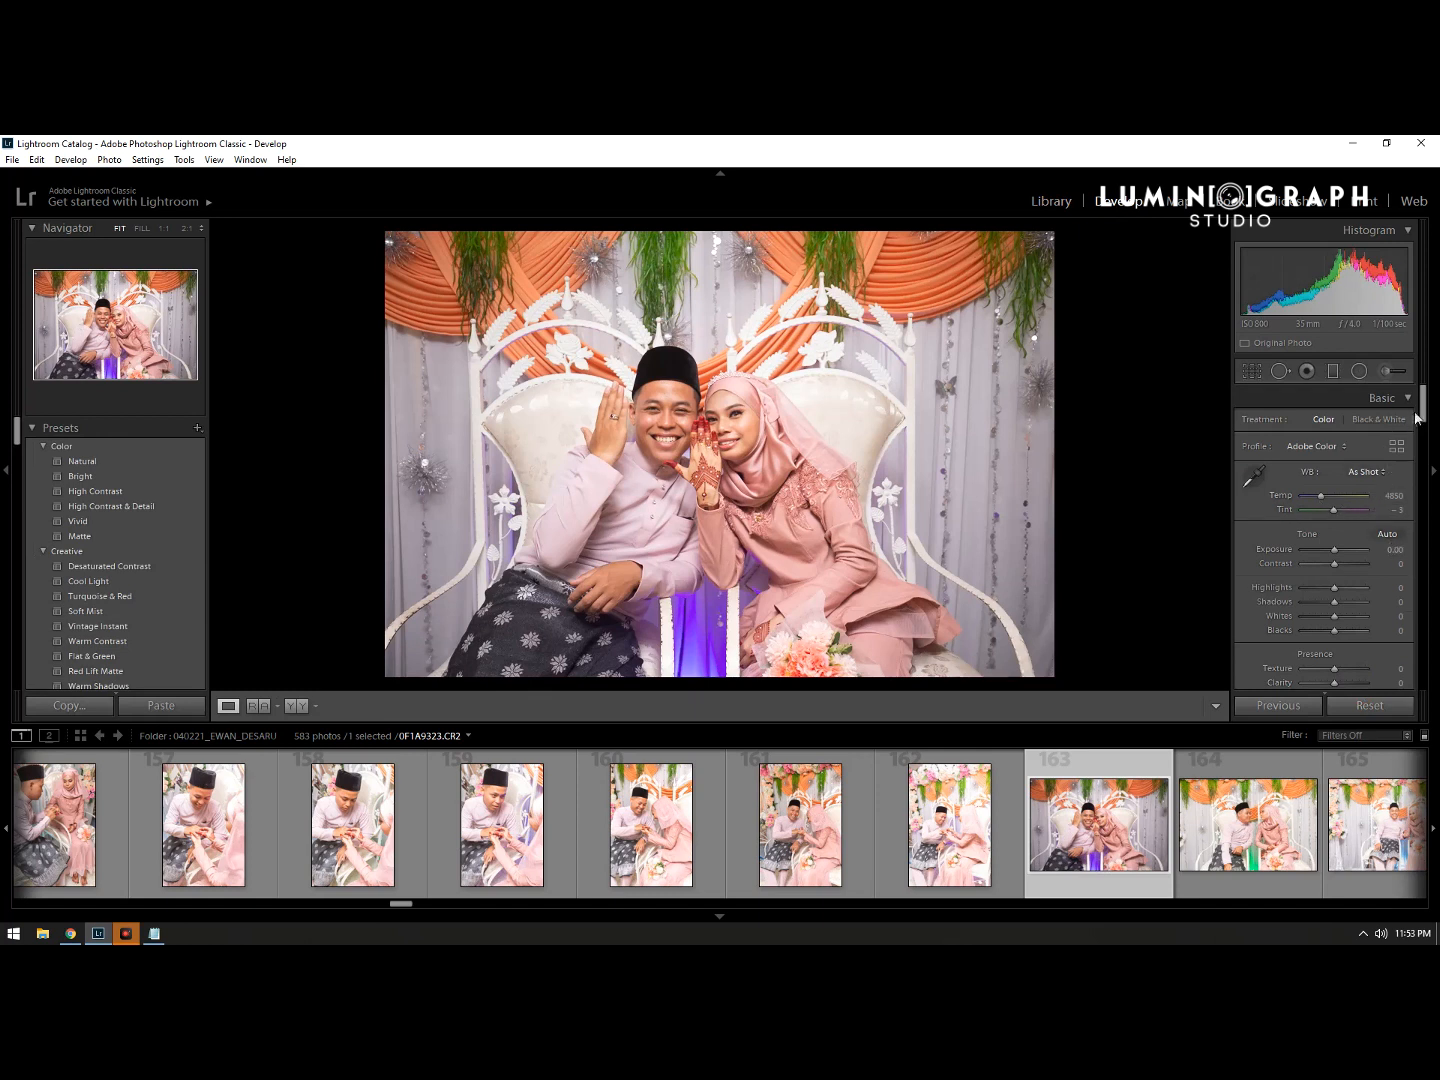
Step: Turn on Remove Chromatic Aberration and Enable Profile Corrections for the couple's photo
{"action": "left_click_drag", "start_coordinate": [1426, 415], "coordinate": [1436, 605]}
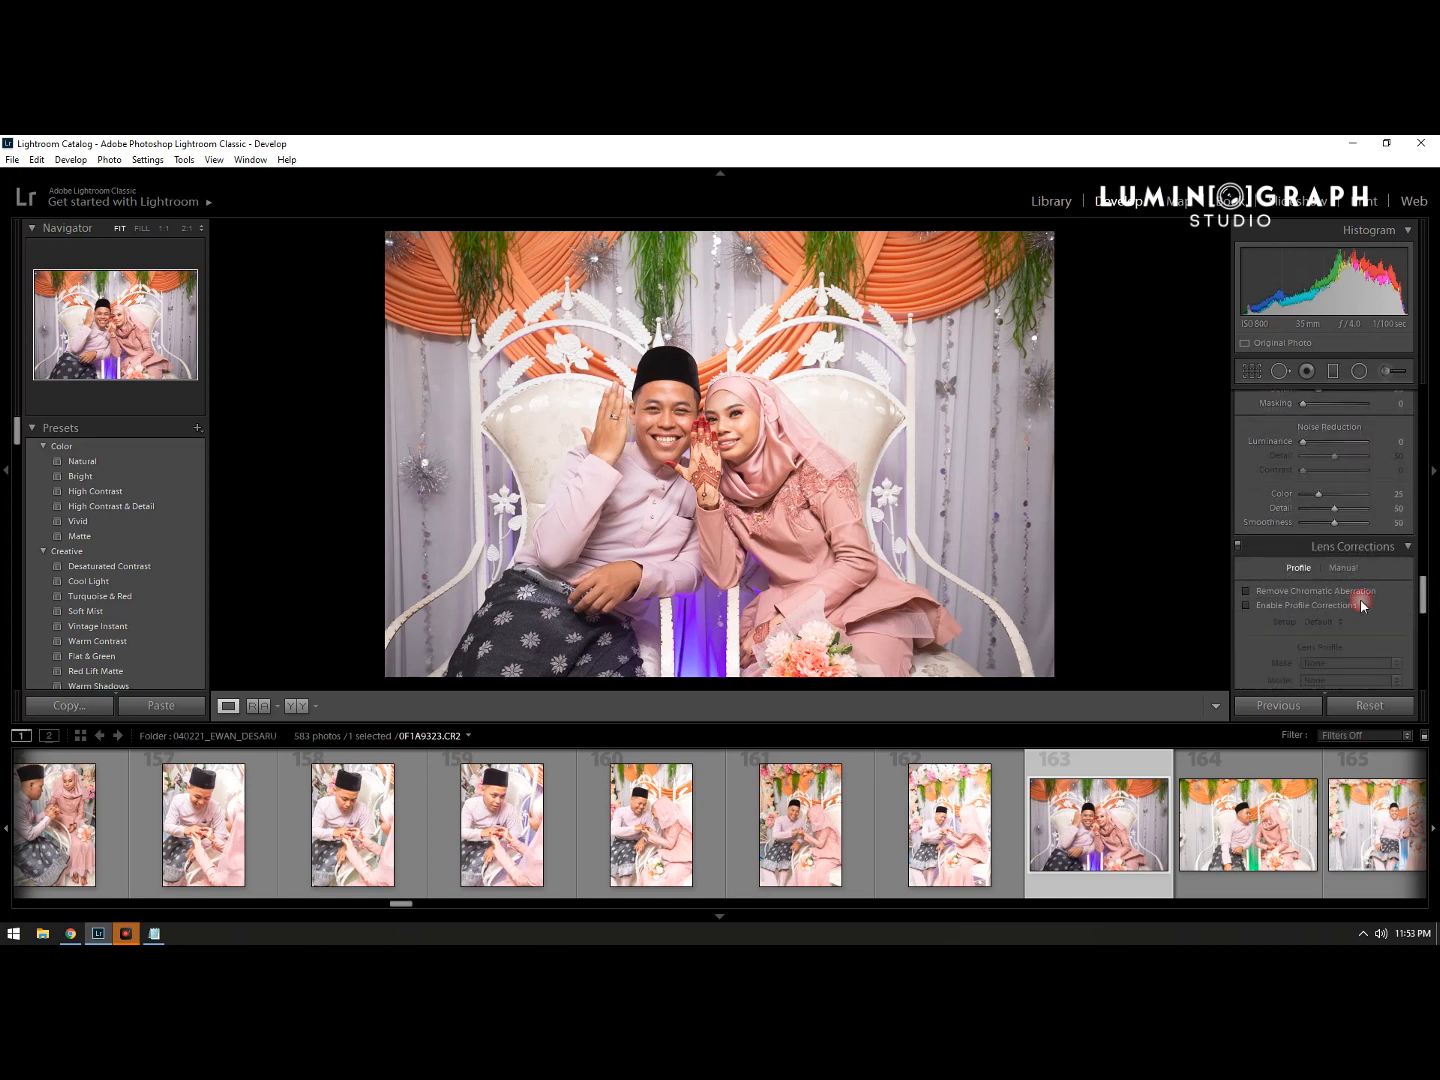
{"action": "left_click", "coordinate": [1258, 592]}
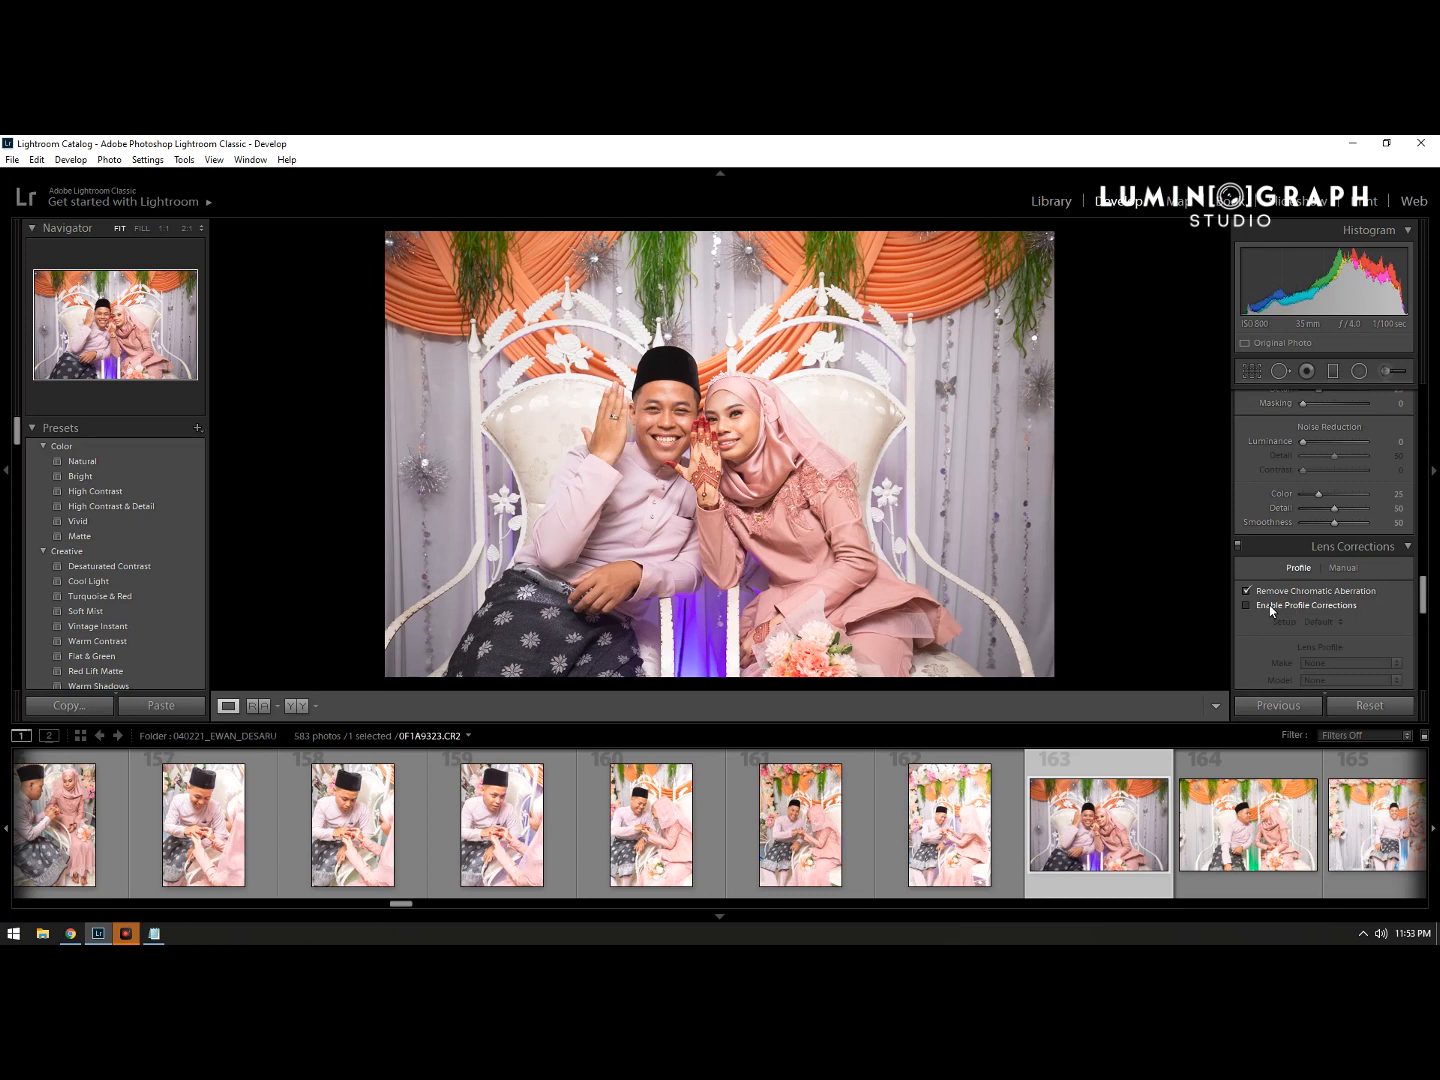
{"action": "left_click", "coordinate": [1270, 606]}
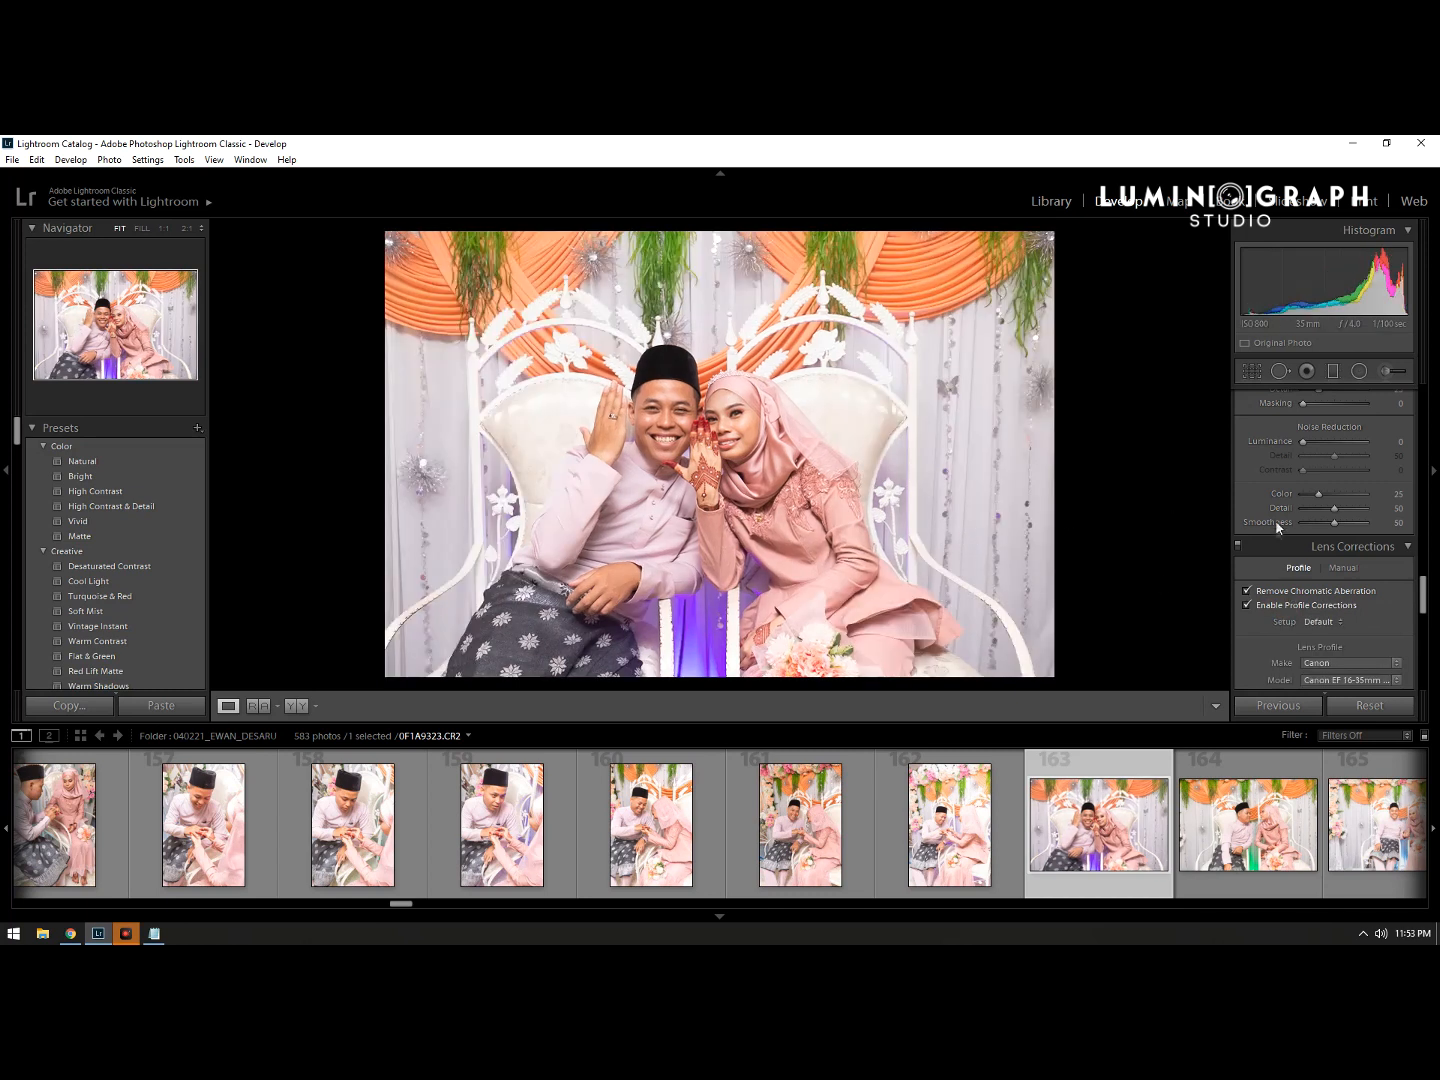
Step: Inspect noise and skin detail on the couple's faces, using the Detail preview and a 1:1 view of the photo
{"action": "left_click", "coordinate": [1399, 442]}
{"action": "key", "text": "Return"}
{"action": "scroll", "coordinate": [1397, 519], "scroll_direction": "up", "scroll_amount": 6}
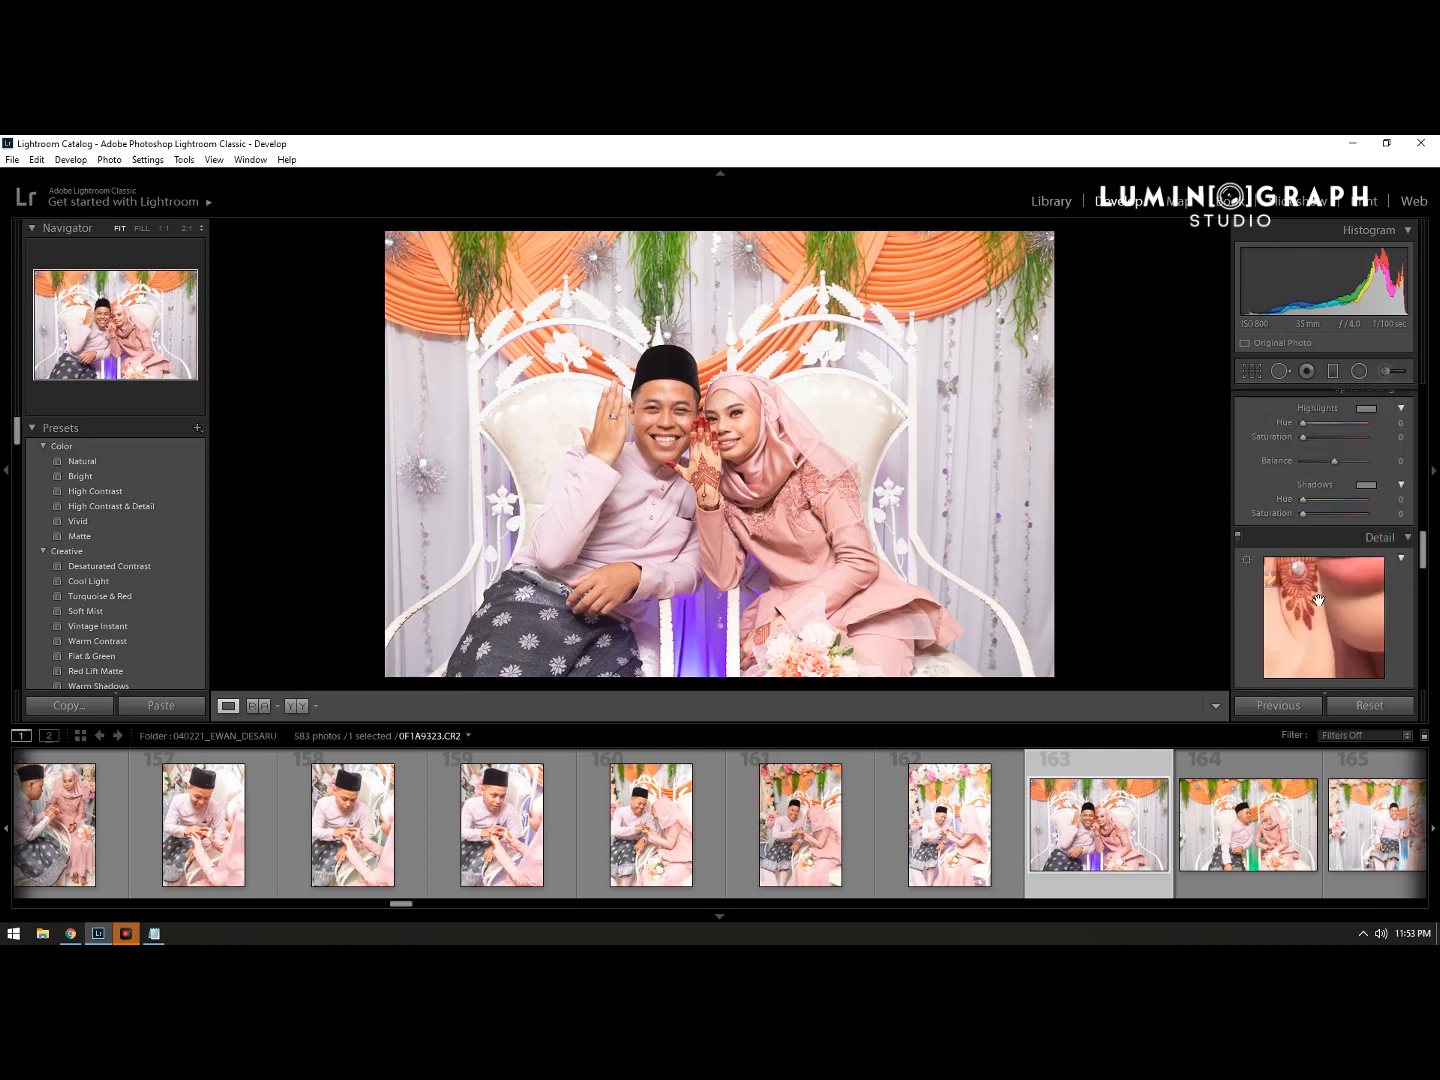
{"action": "left_click", "coordinate": [1319, 590]}
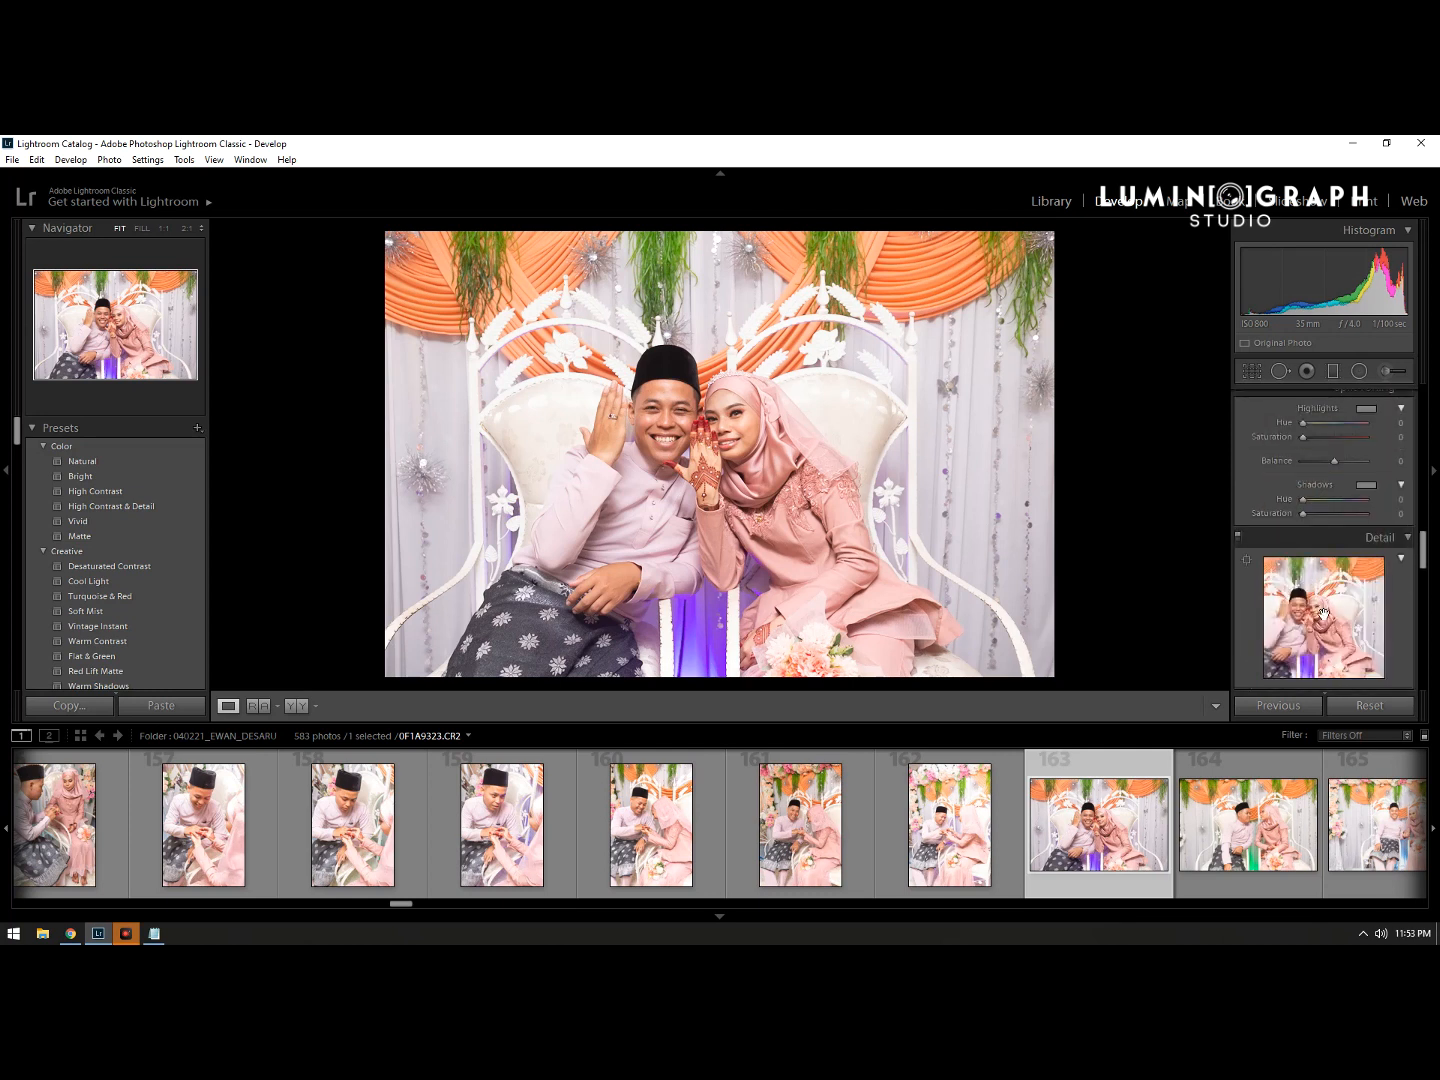
{"action": "left_click", "coordinate": [1324, 612]}
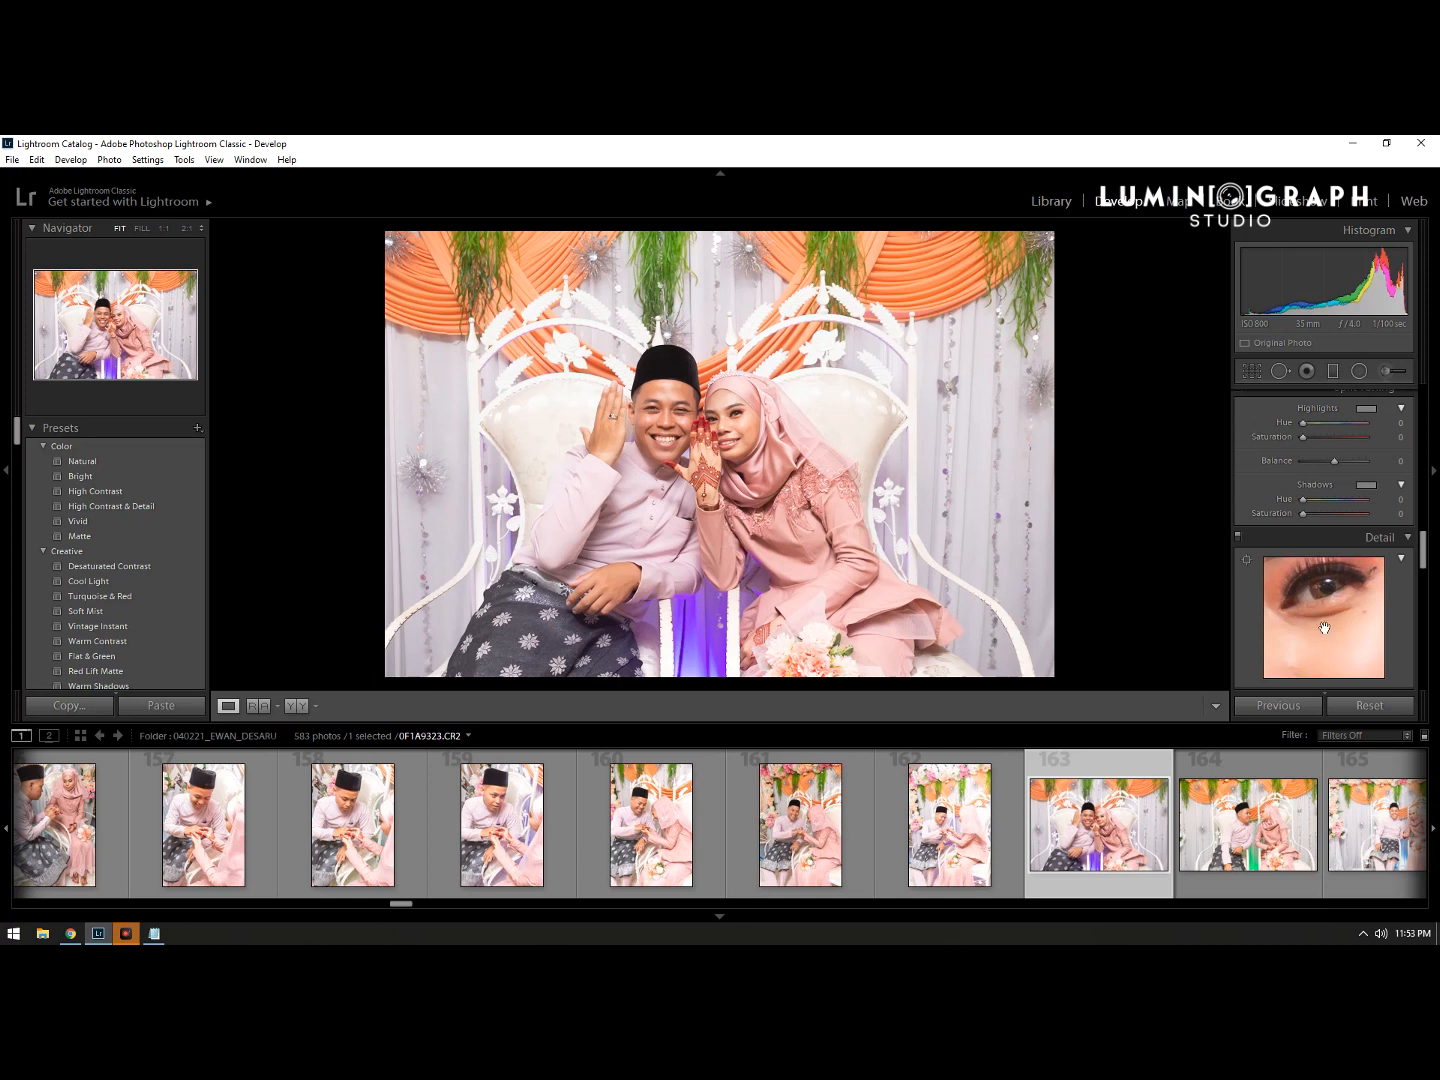
{"action": "left_click", "coordinate": [684, 446]}
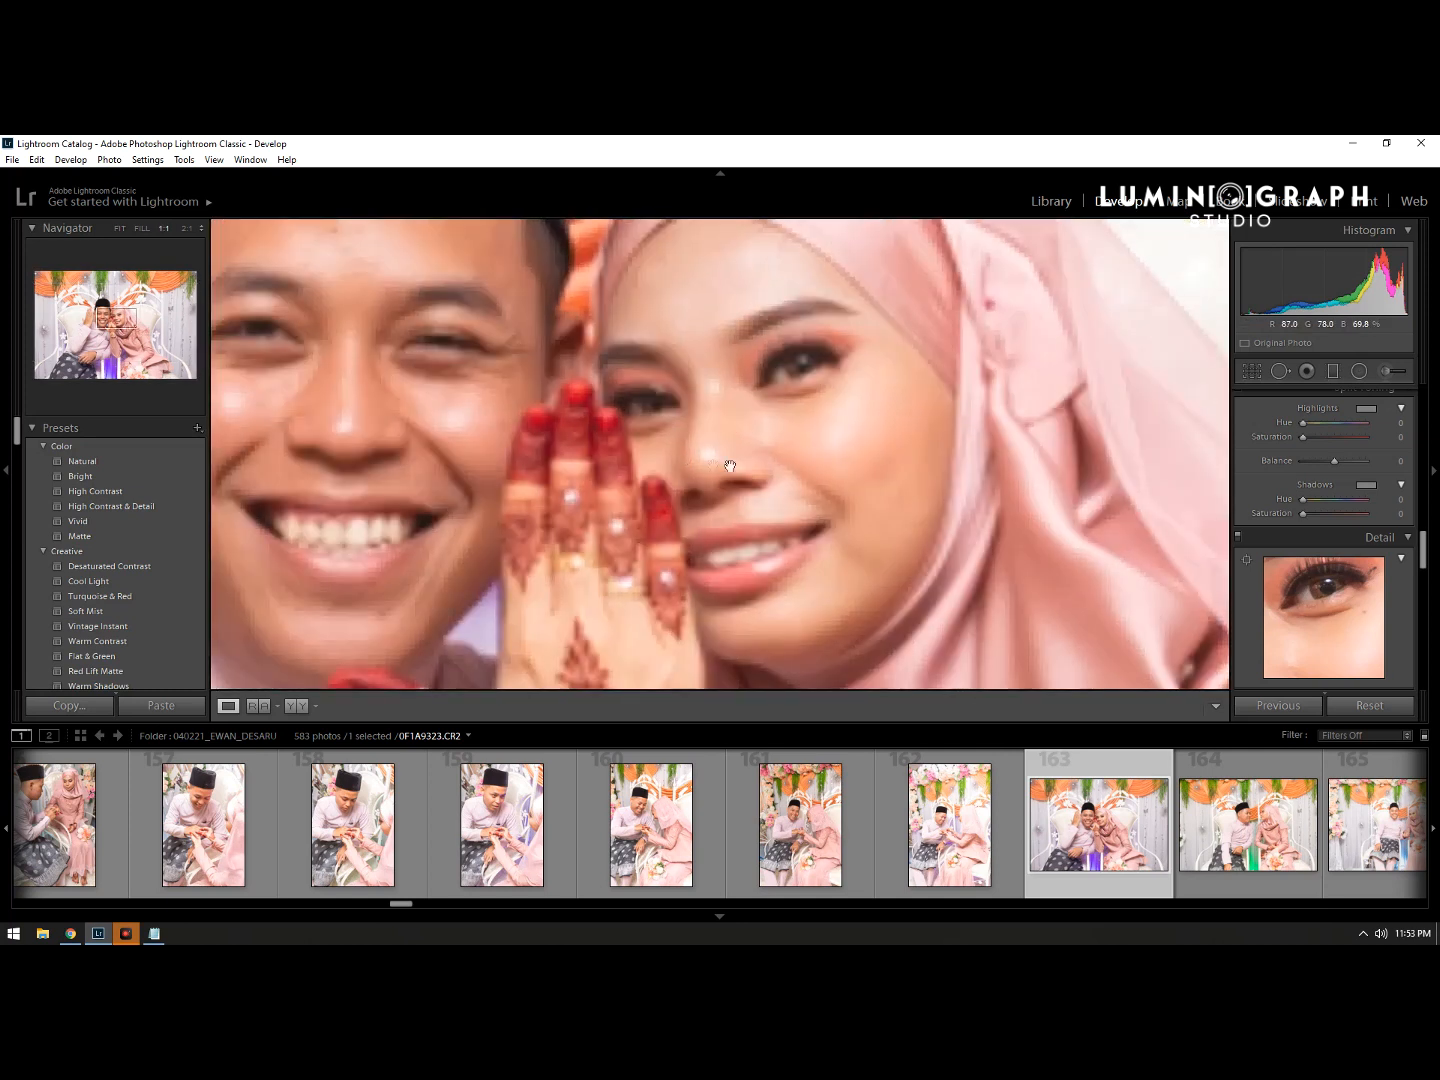
{"action": "left_click", "coordinate": [708, 473]}
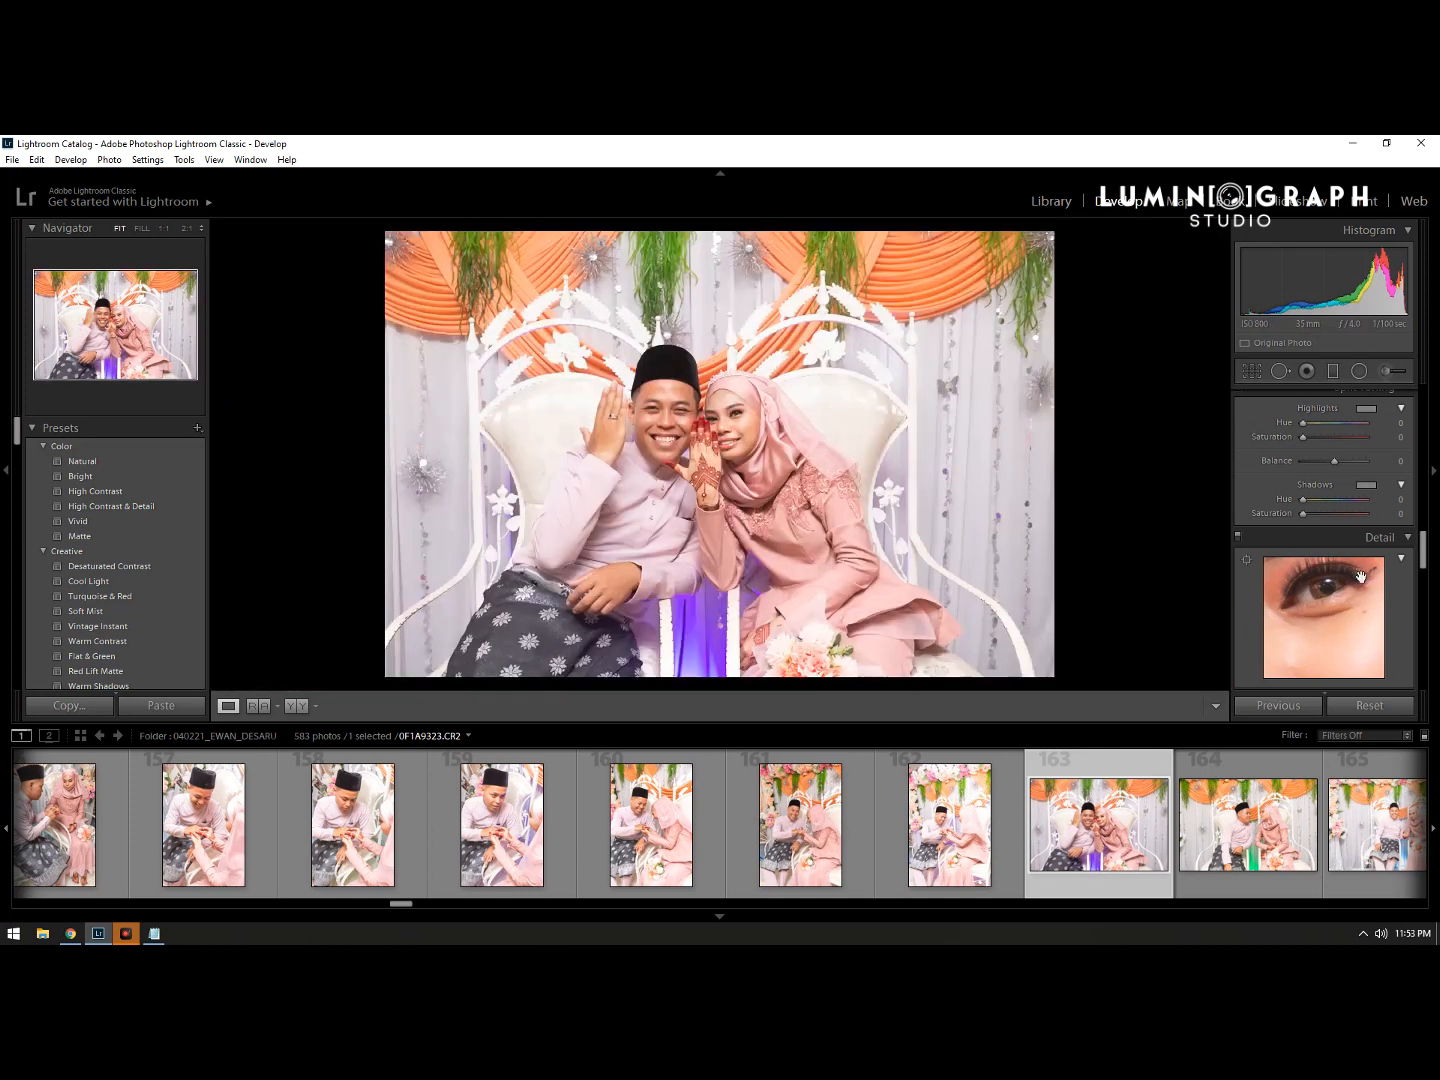
Step: Rotate the photo by 0.03 degrees and crop away a strip along its right edge with a custom aspect
{"action": "scroll", "coordinate": [1365, 573], "scroll_direction": "up", "scroll_amount": 5}
{"action": "scroll", "coordinate": [1365, 574], "scroll_direction": "up", "scroll_amount": 6}
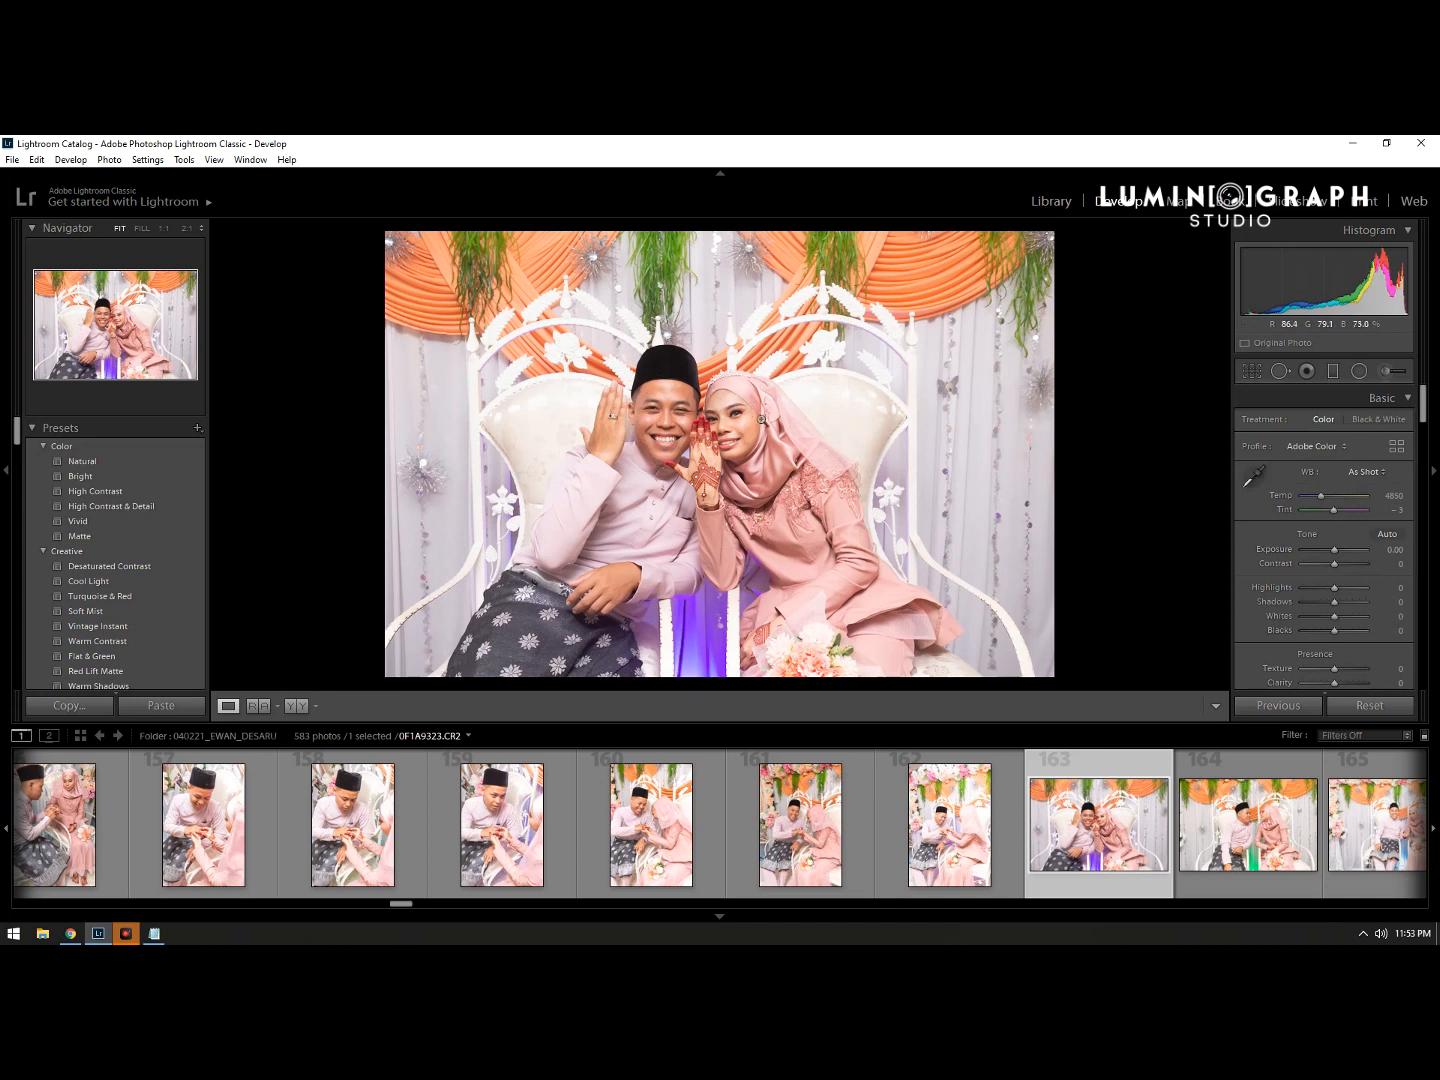
{"action": "left_click", "coordinate": [1251, 371]}
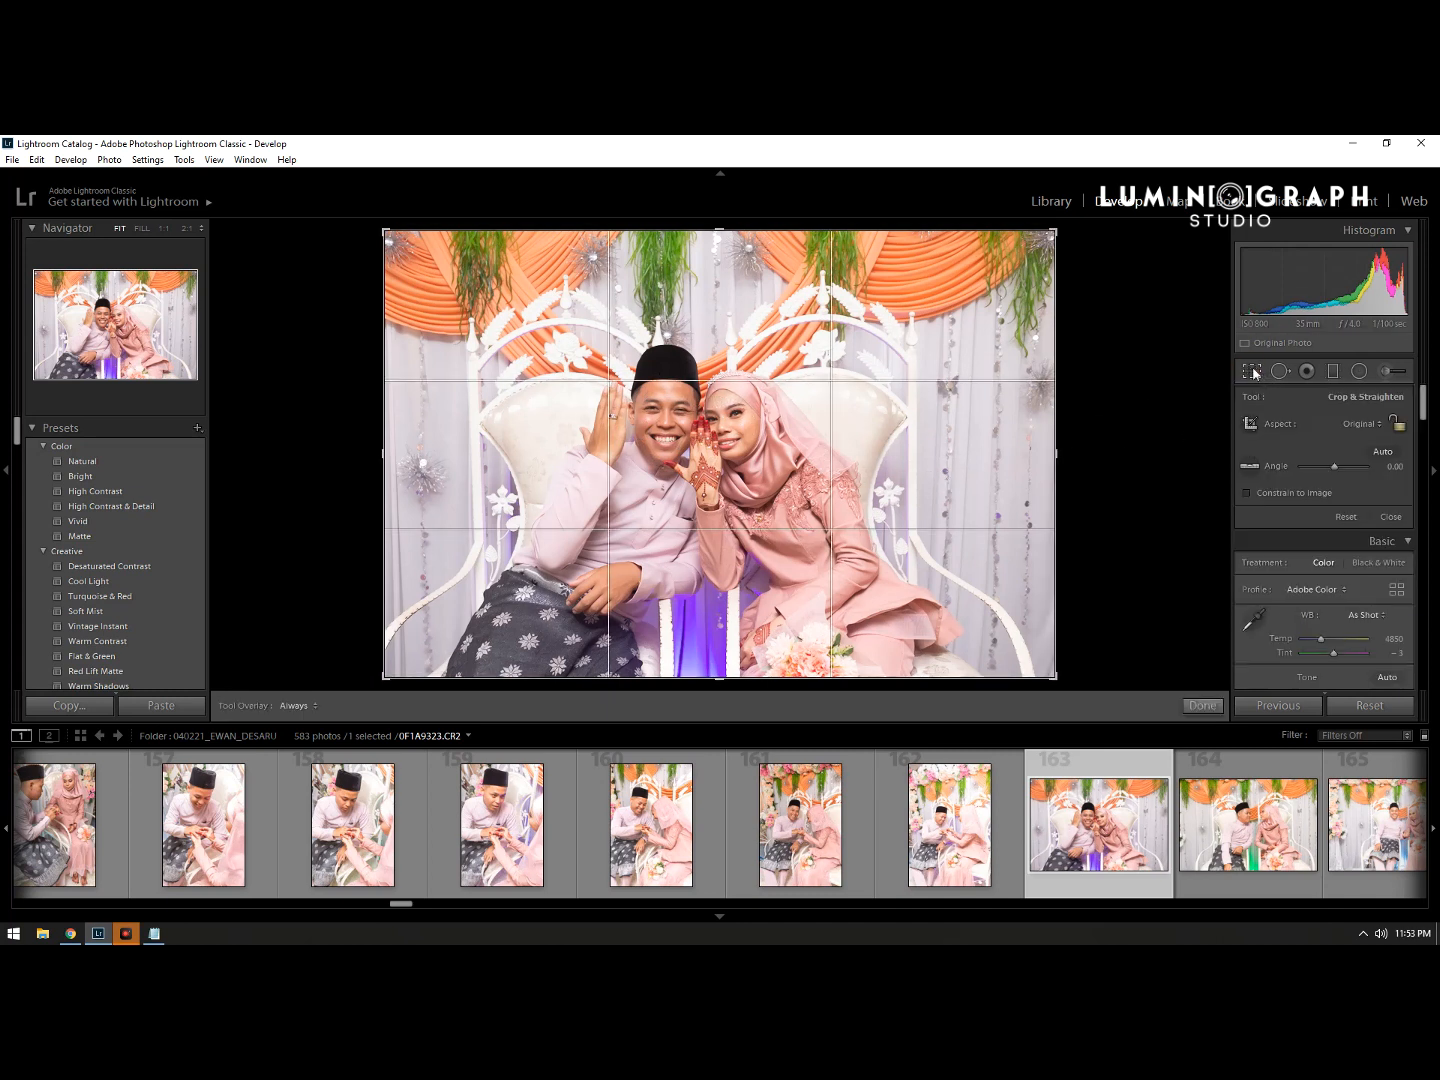
{"action": "mouse_move", "coordinate": [1086, 668]}
{"action": "left_mouse_down"}
{"action": "mouse_move", "coordinate": [1070, 685]}
{"action": "mouse_move", "coordinate": [1081, 693]}
{"action": "left_mouse_up"}
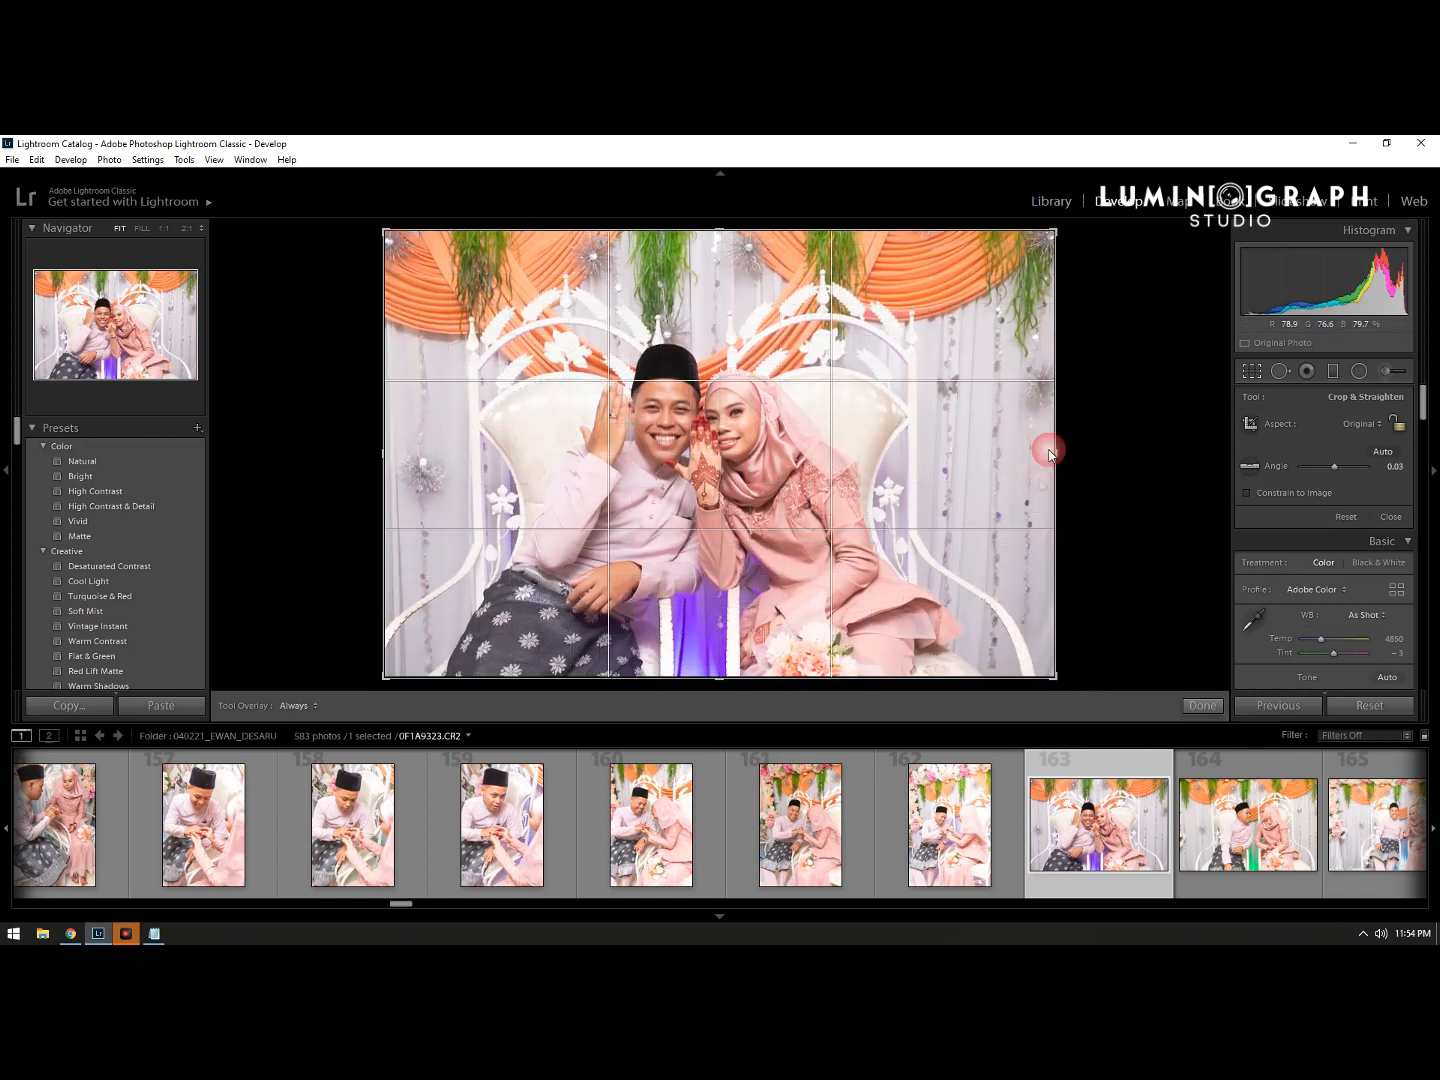
{"action": "left_click_drag", "start_coordinate": [1066, 460], "coordinate": [1055, 464]}
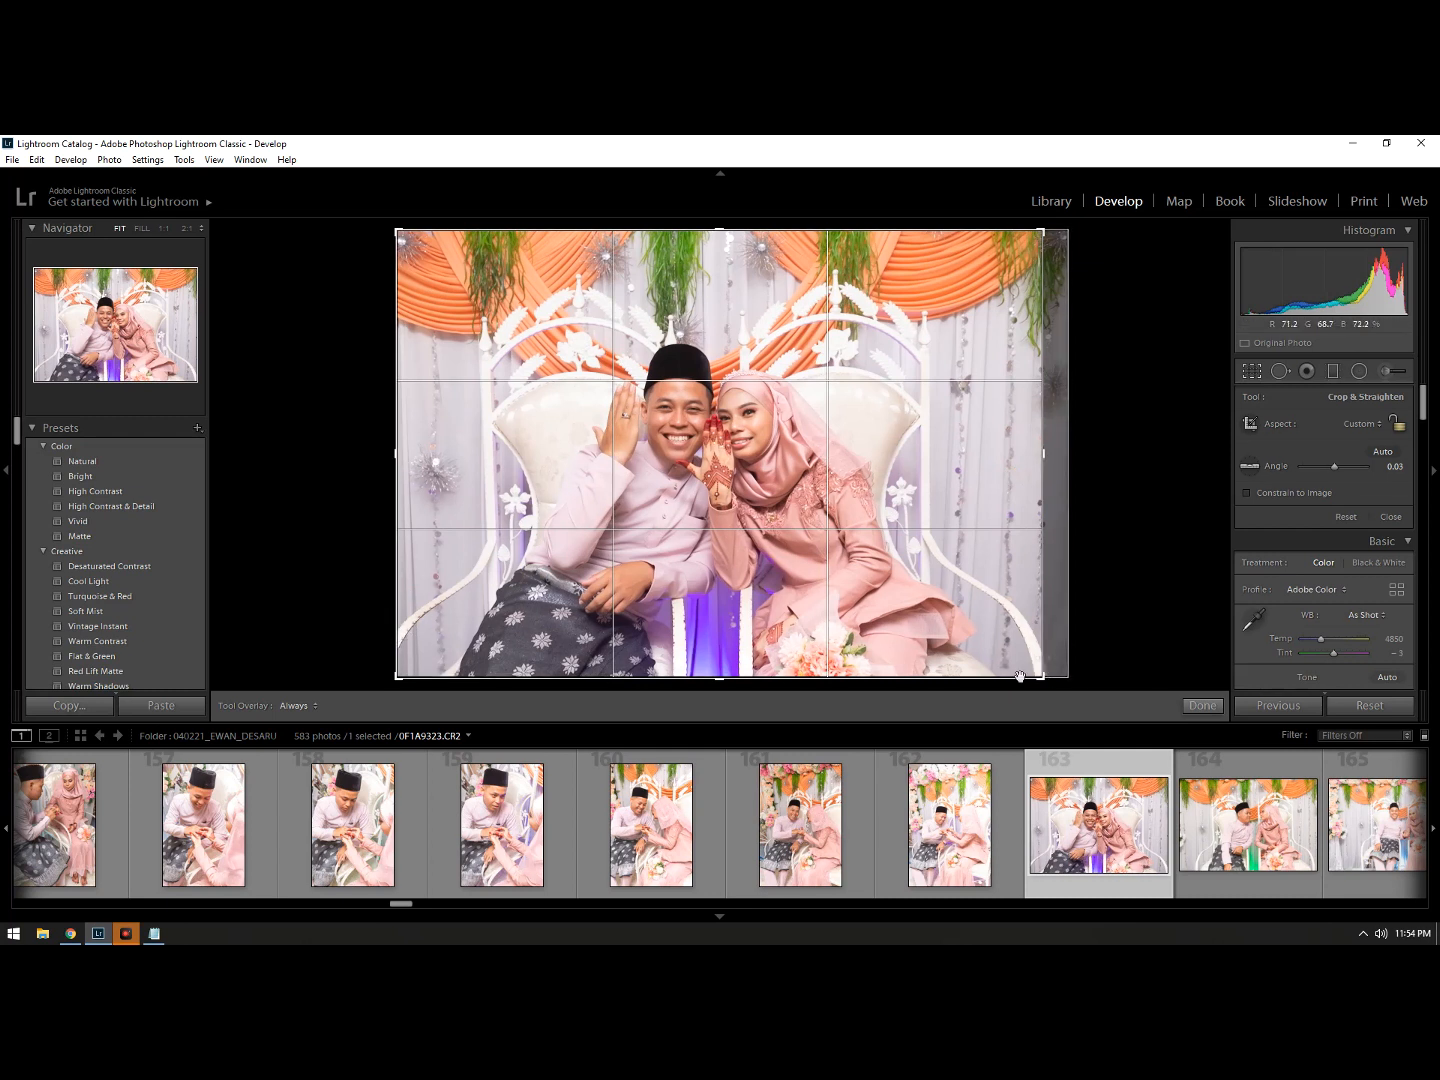
{"action": "left_click_drag", "start_coordinate": [1049, 459], "coordinate": [1041, 459]}
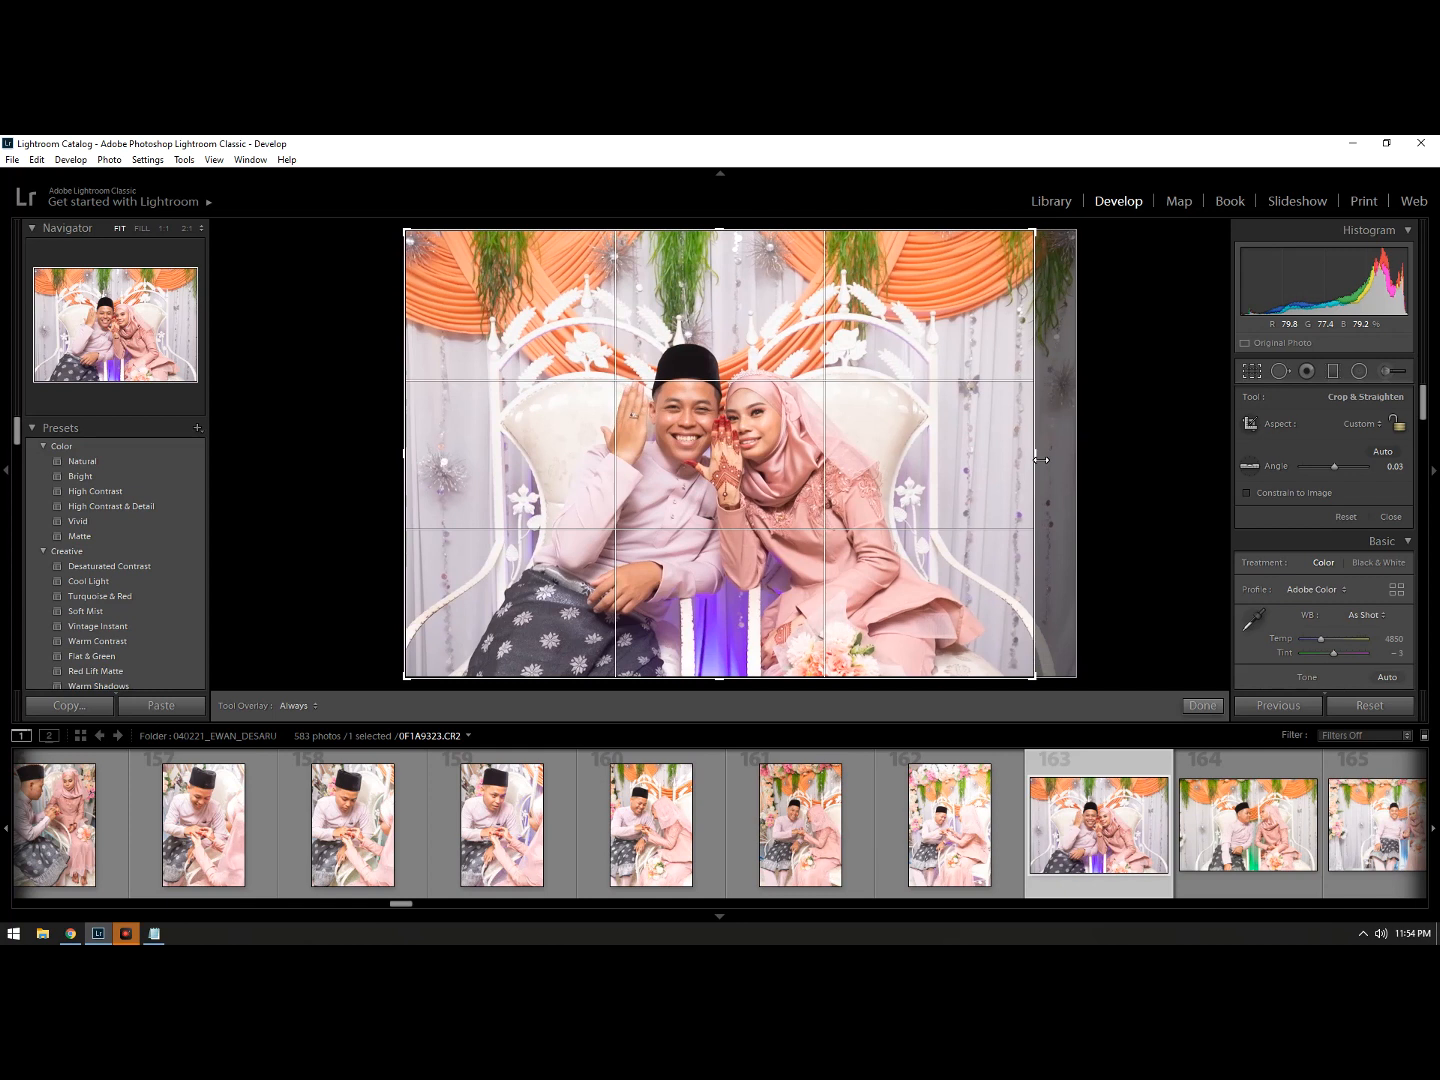
{"action": "left_click", "coordinate": [1201, 705]}
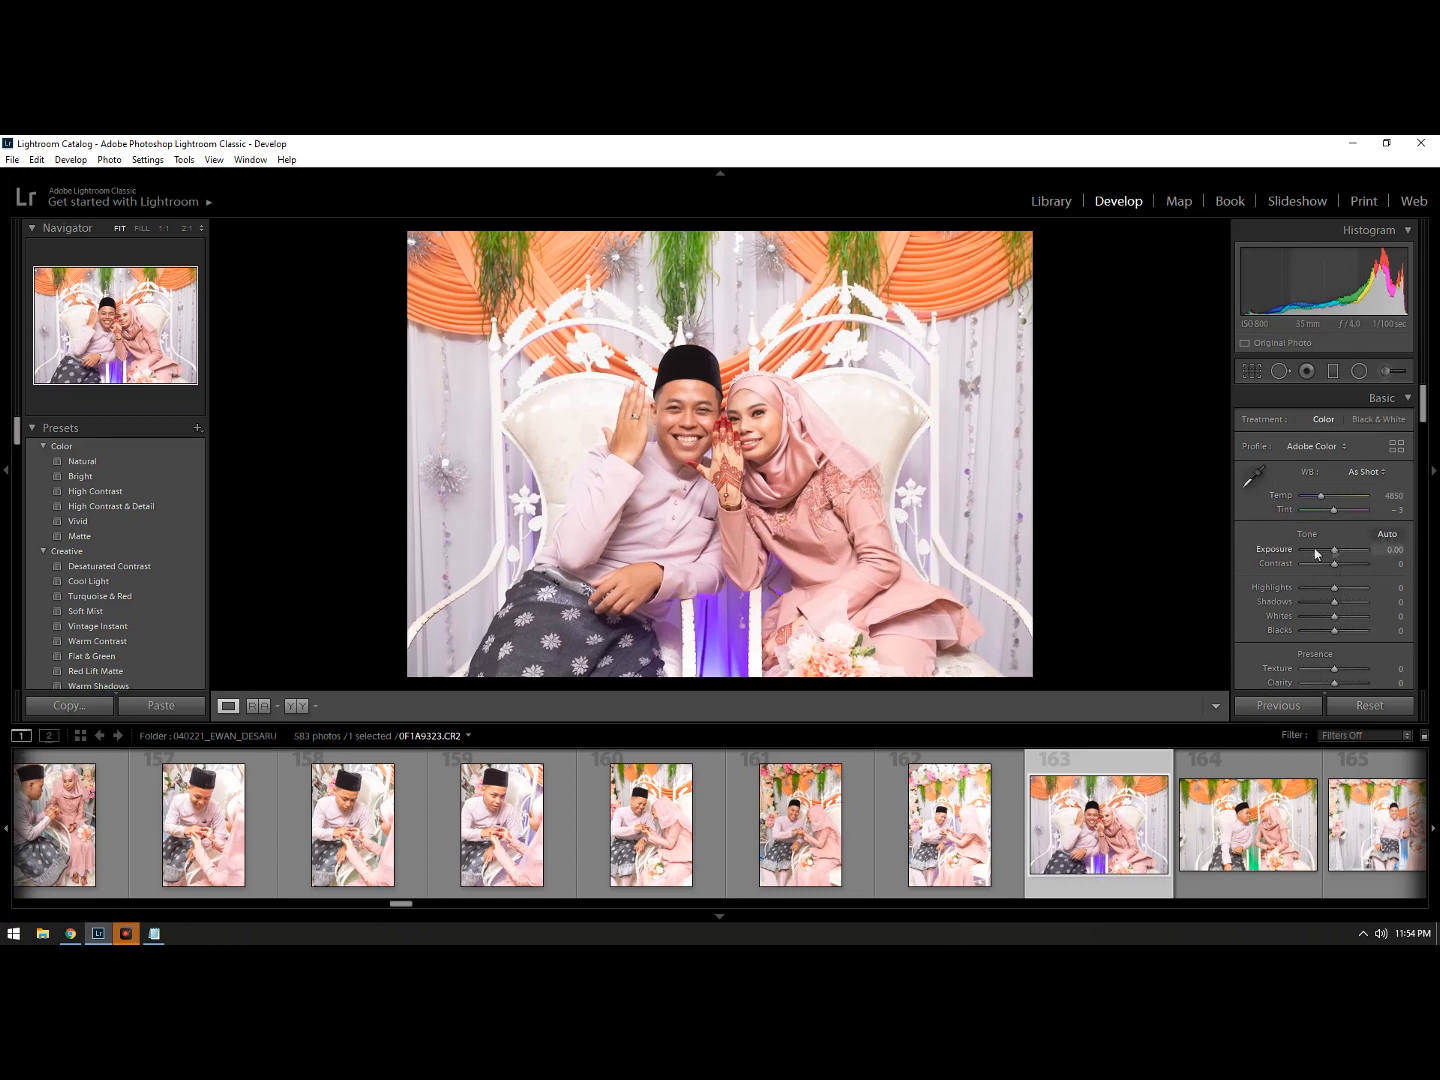
Step: Set Highlights to −90, Shadows to −2 and Whites to −2, and check the white chair backs at 1:1
{"action": "left_click", "coordinate": [819, 454]}
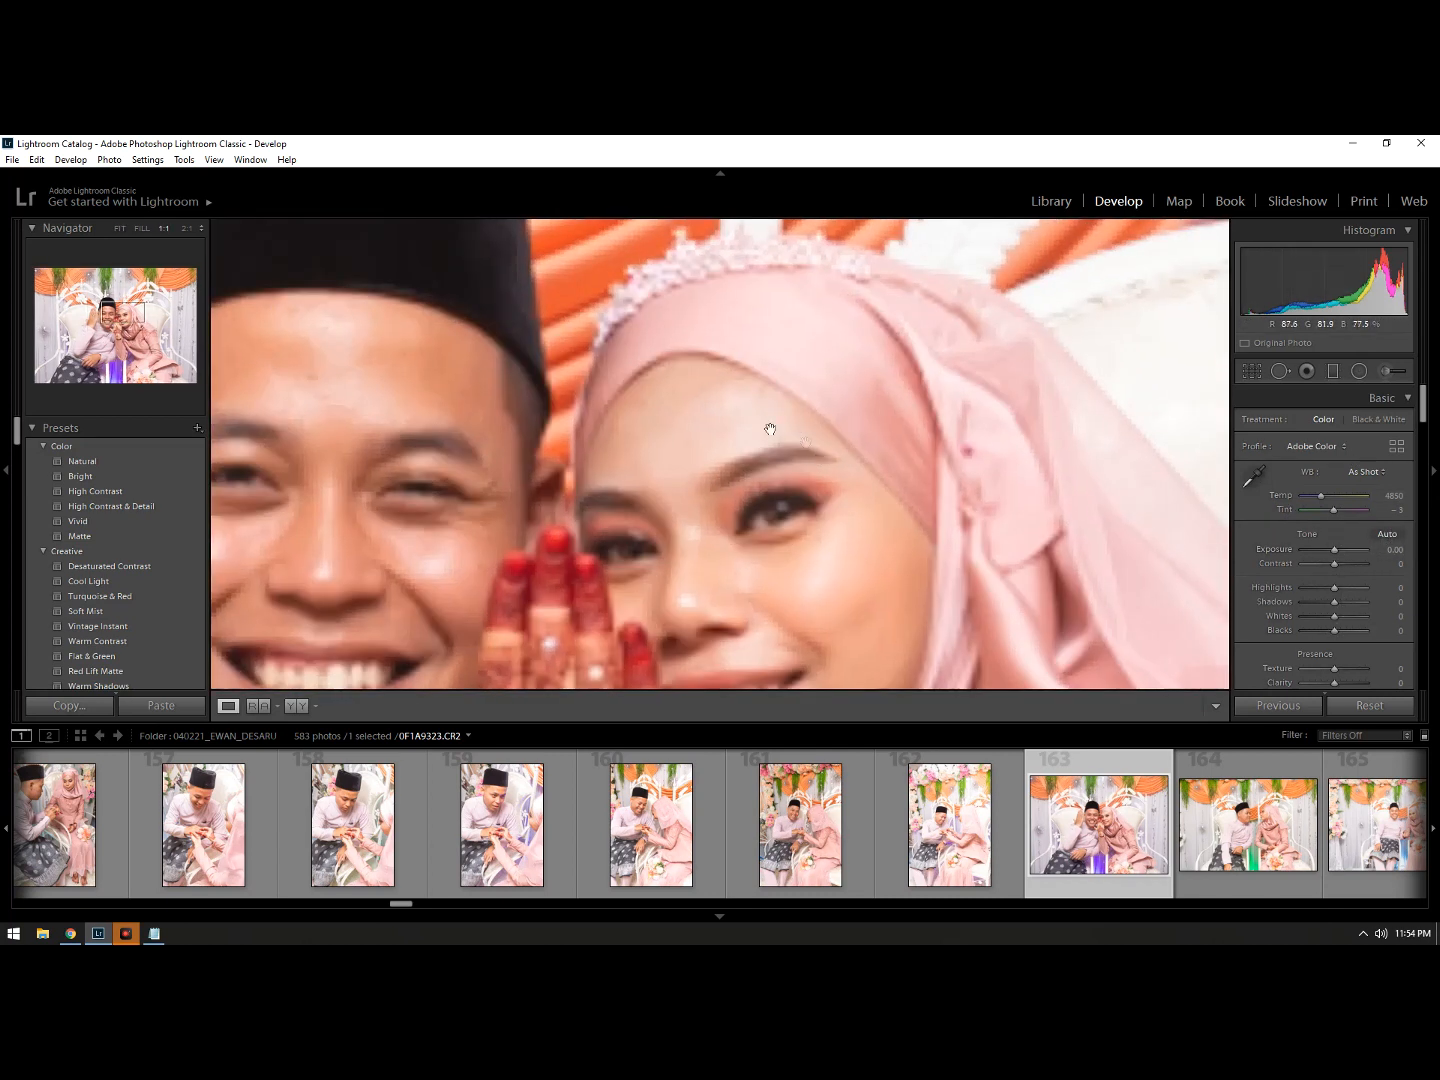
{"action": "left_click", "coordinate": [749, 410]}
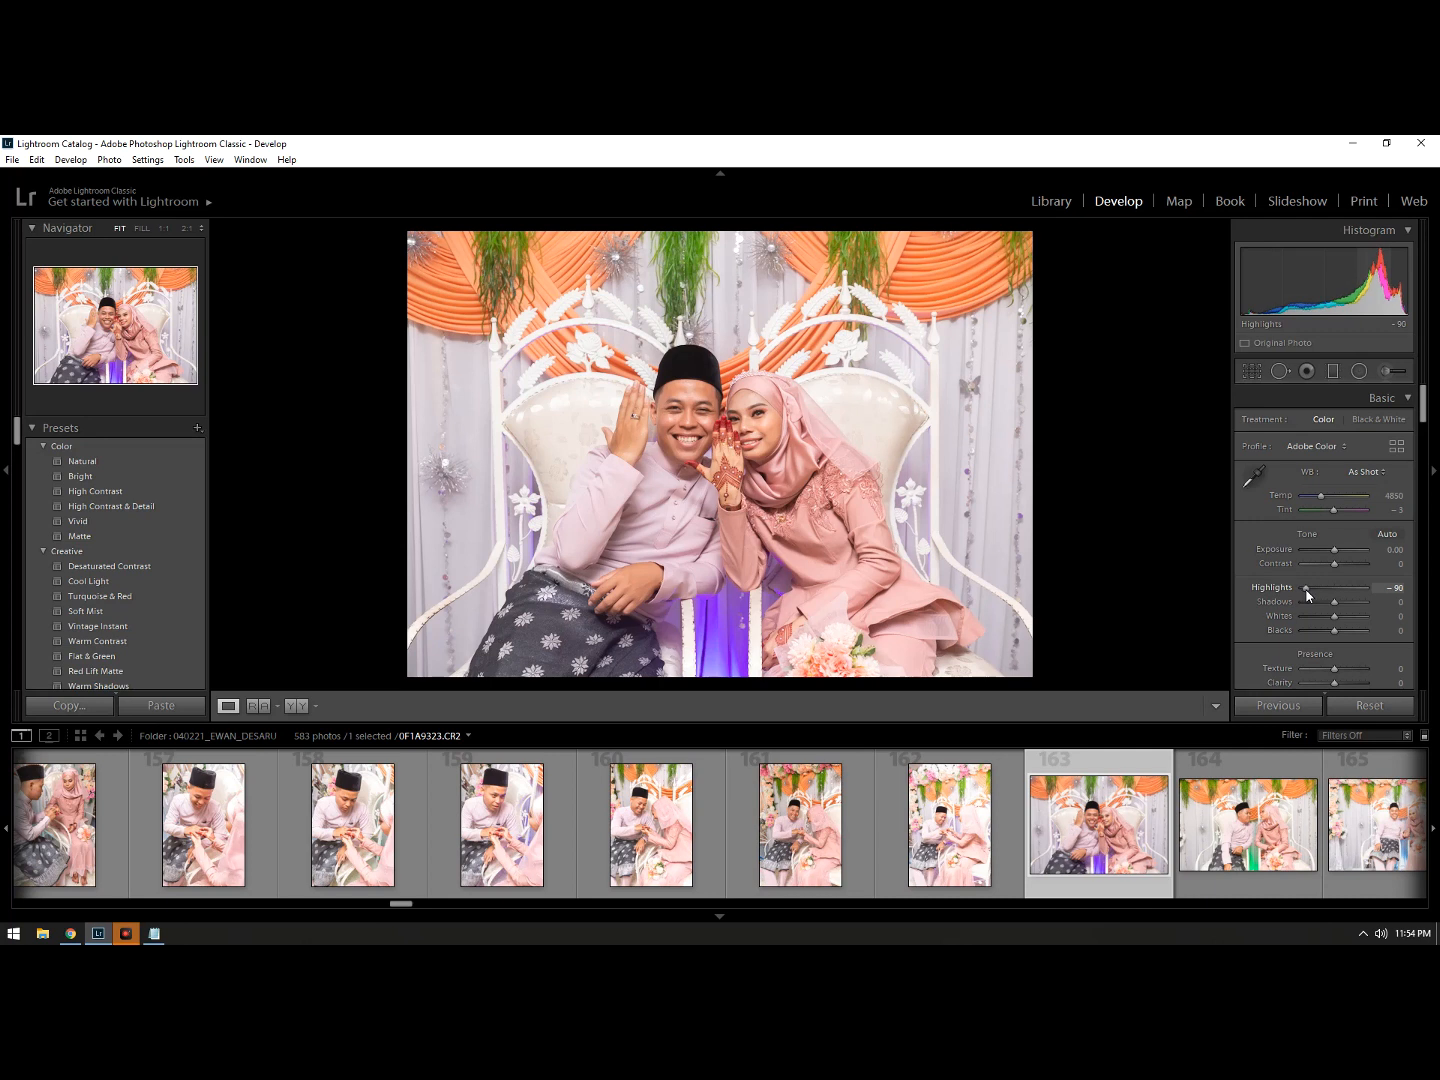
{"action": "left_click_drag", "start_coordinate": [1345, 608], "coordinate": [1335, 607]}
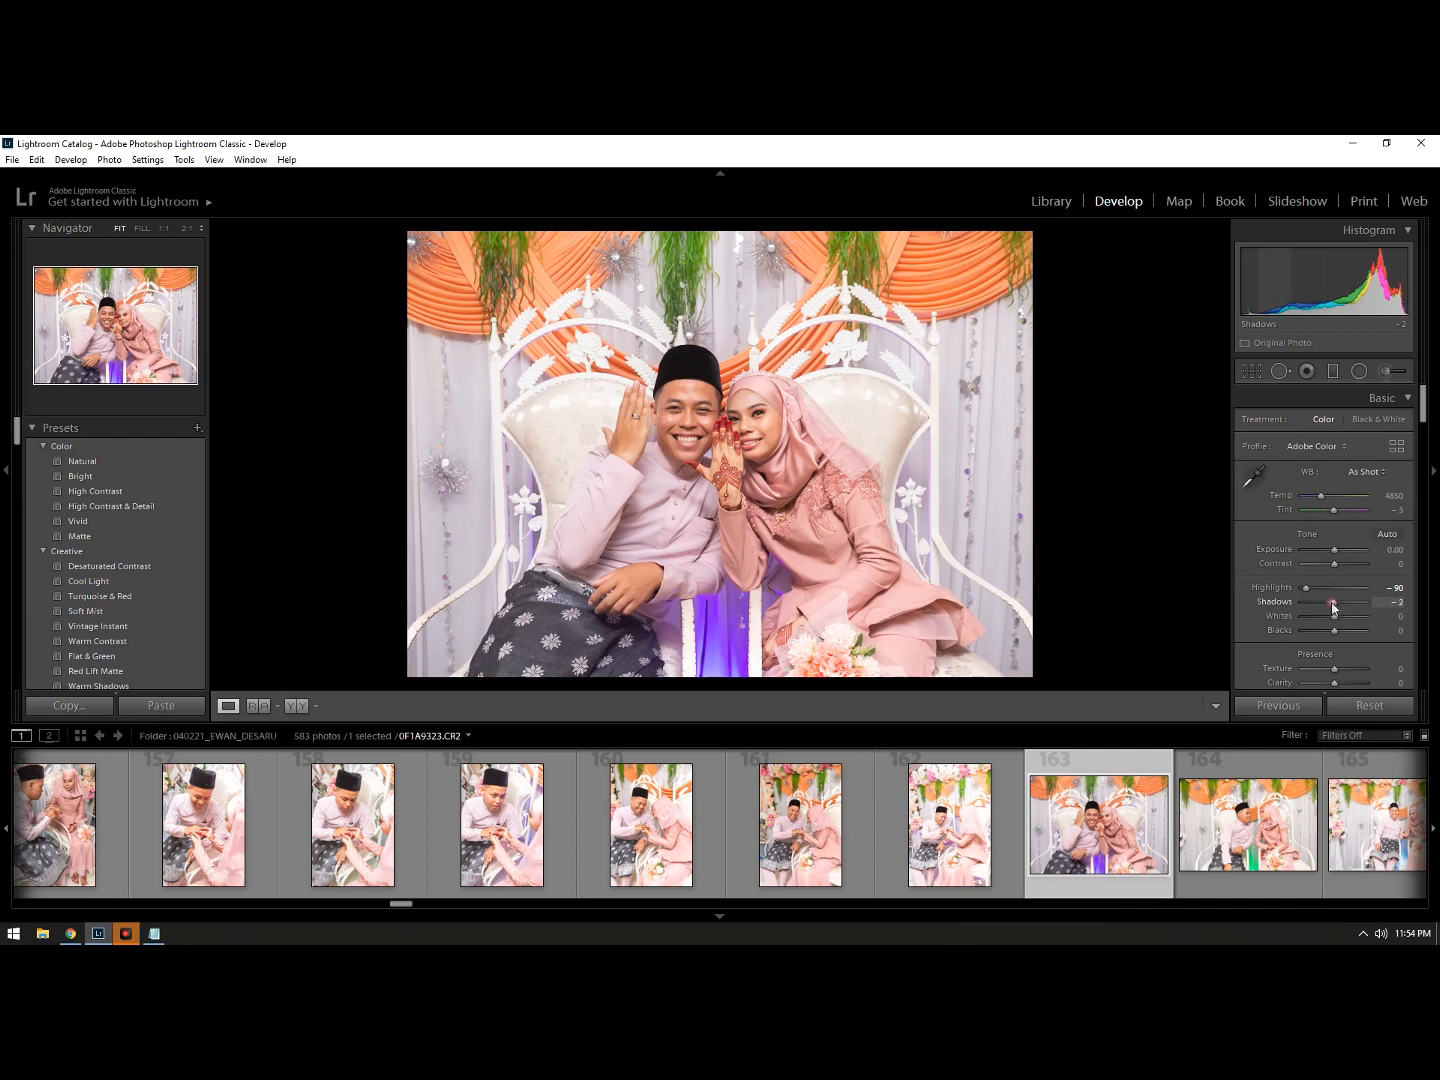
{"action": "mouse_move", "coordinate": [1337, 620]}
{"action": "left_mouse_down"}
{"action": "mouse_move", "coordinate": [1353, 620]}
{"action": "mouse_move", "coordinate": [1334, 620]}
{"action": "left_mouse_up"}
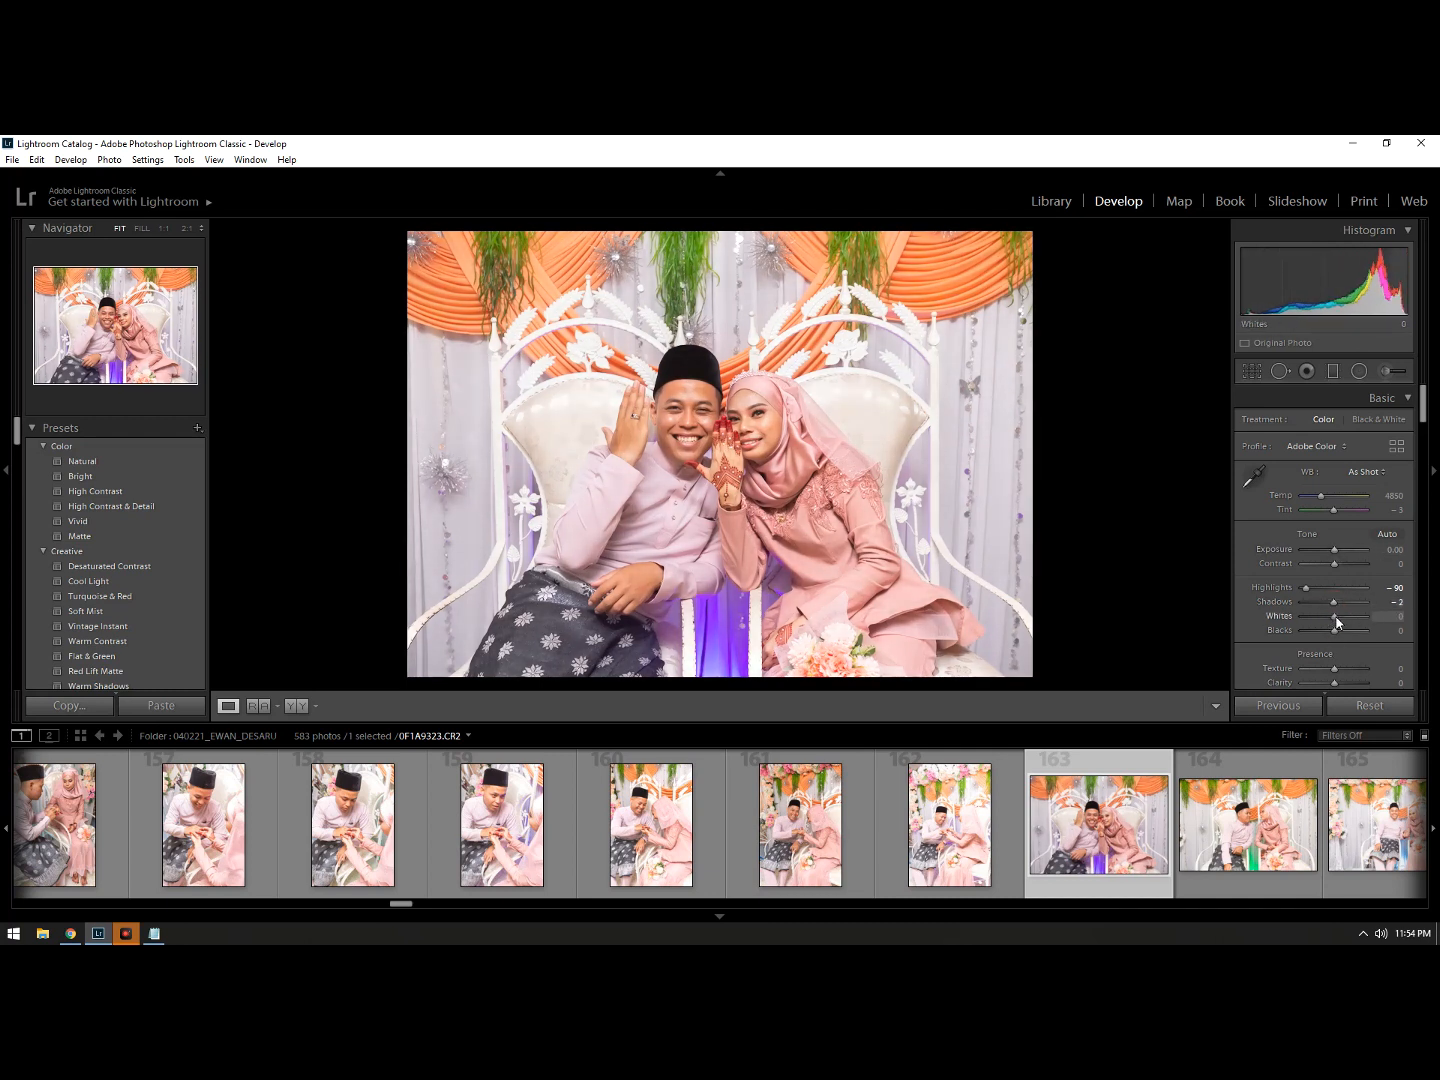
{"action": "left_click", "coordinate": [886, 325]}
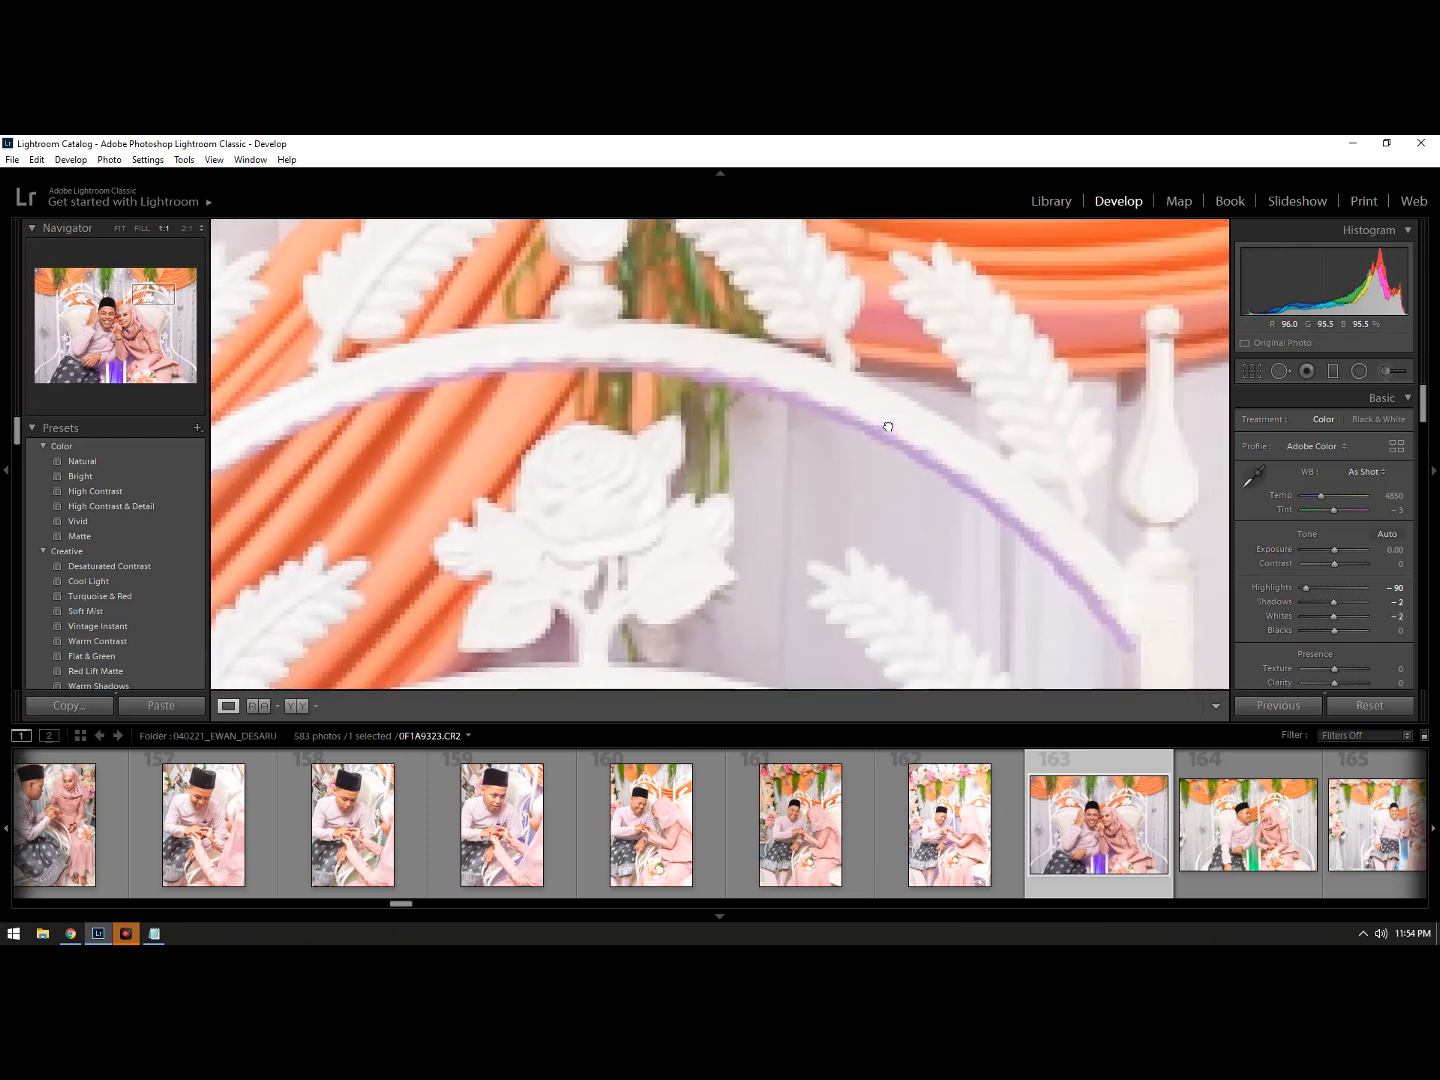
Step: Set Whites to −33, restore Blacks to its default, and return to the whole photo
{"action": "left_click_drag", "start_coordinate": [1334, 617], "coordinate": [1325, 616]}
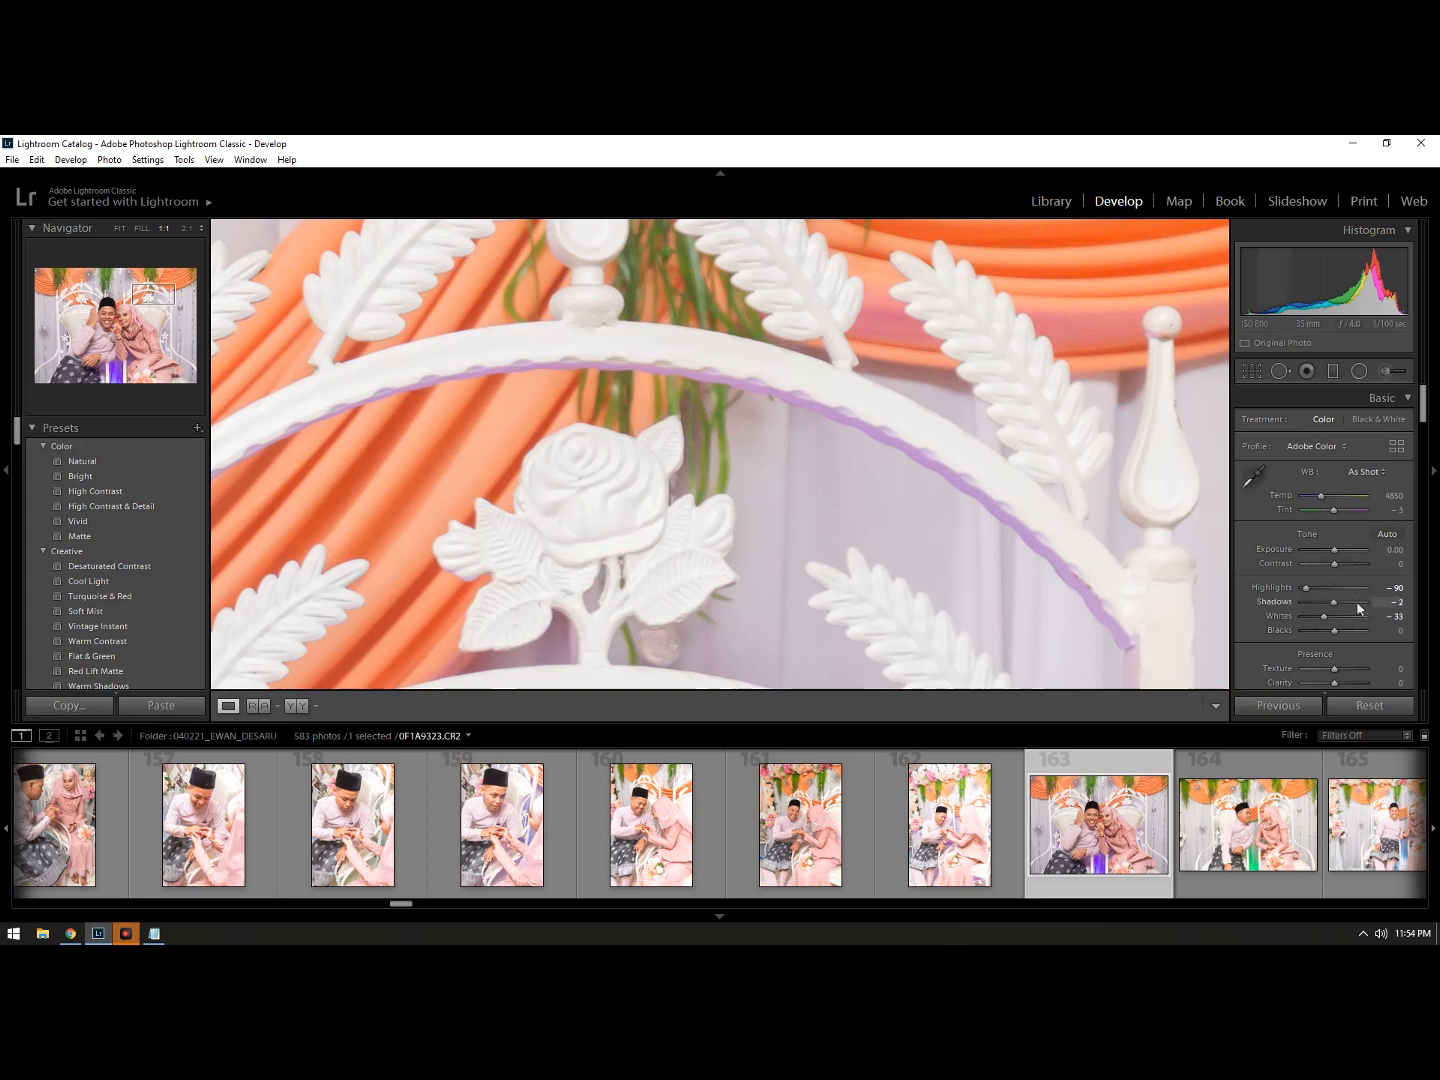
{"action": "left_click_drag", "start_coordinate": [1335, 631], "coordinate": [1336, 634]}
{"action": "double_click", "coordinate": [1296, 629]}
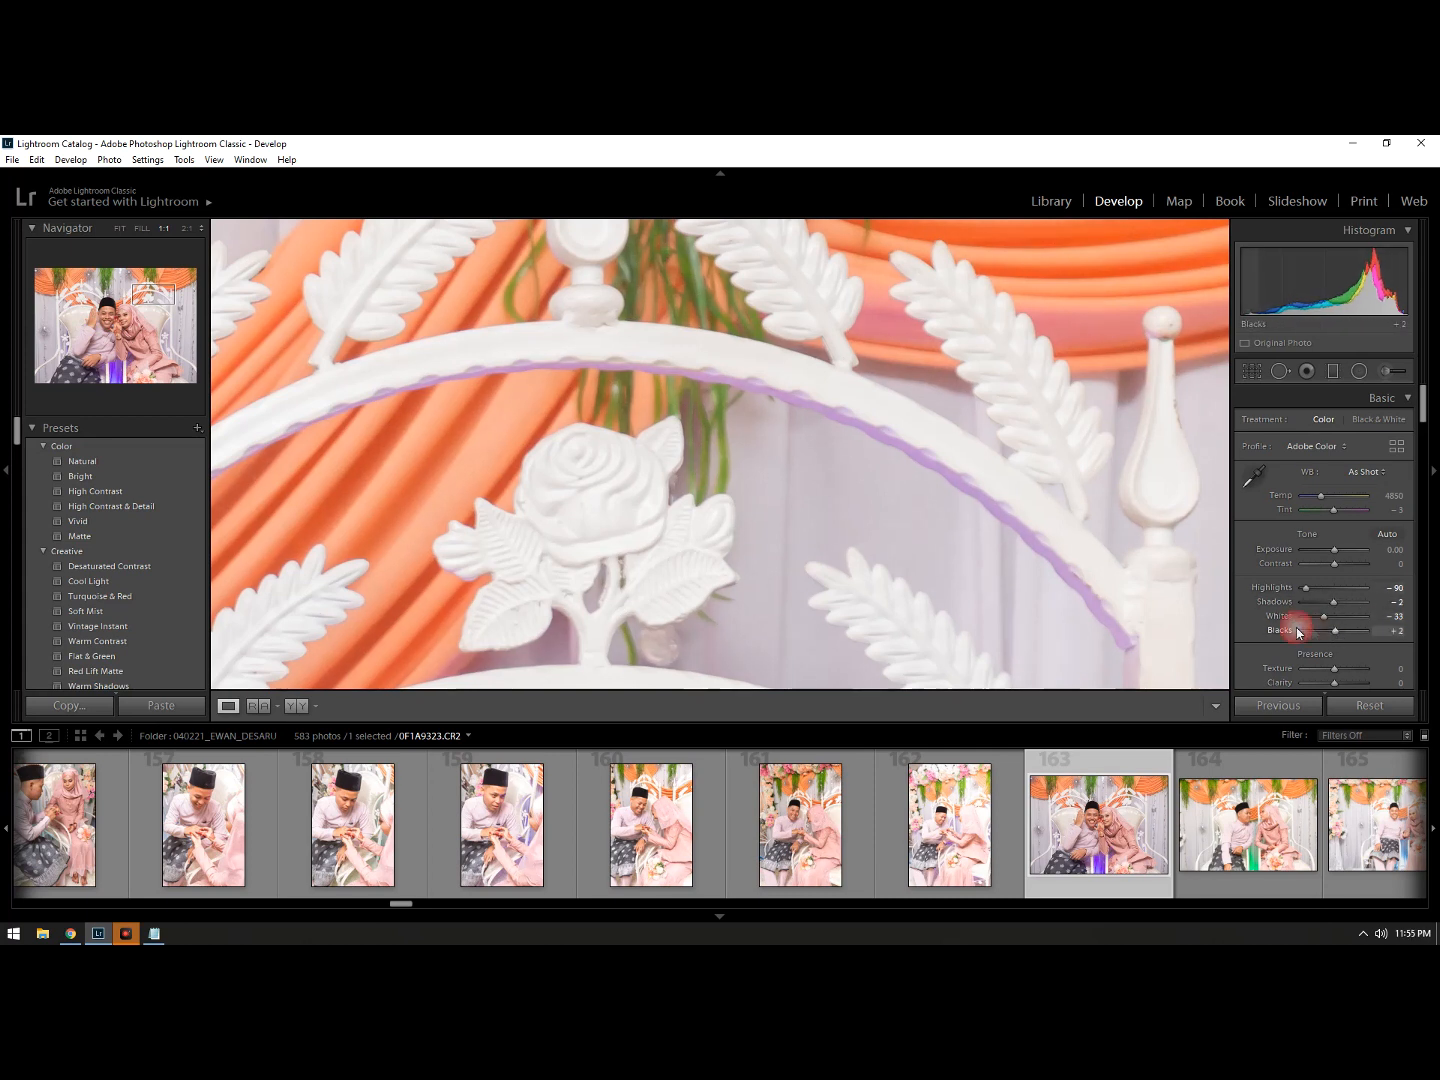
{"action": "double_click", "coordinate": [634, 473]}
{"action": "left_click", "coordinate": [633, 472]}
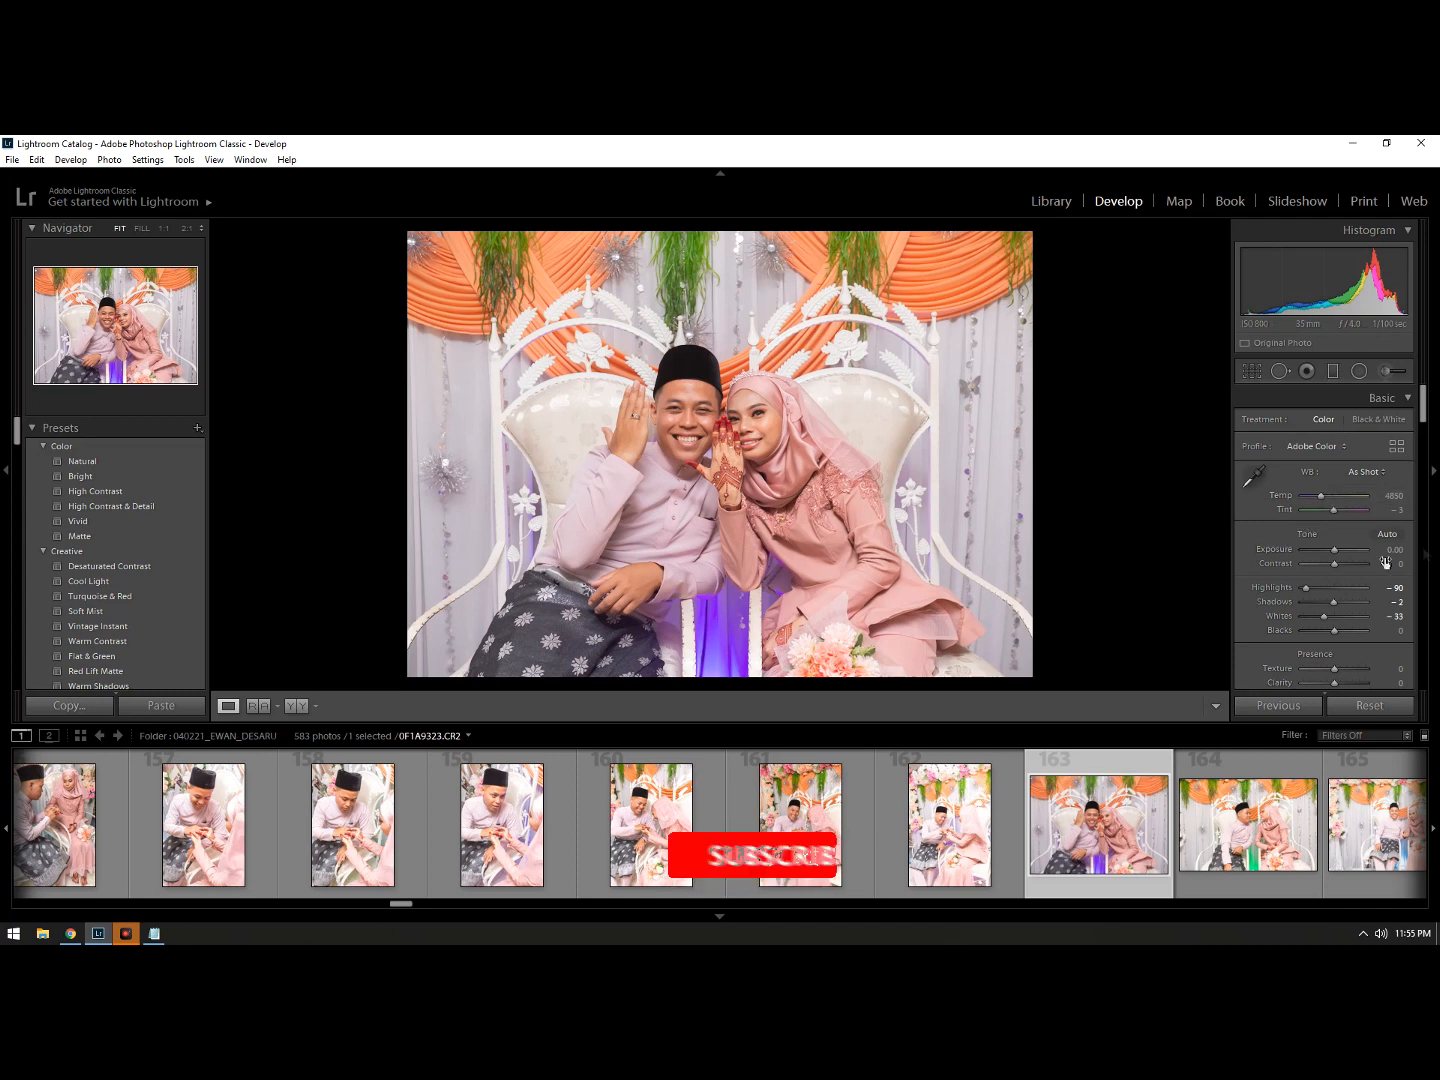
Step: Set Vibrance to +15 for the seated couple's photo
{"action": "scroll", "coordinate": [1330, 620], "scroll_direction": "down", "scroll_amount": 3}
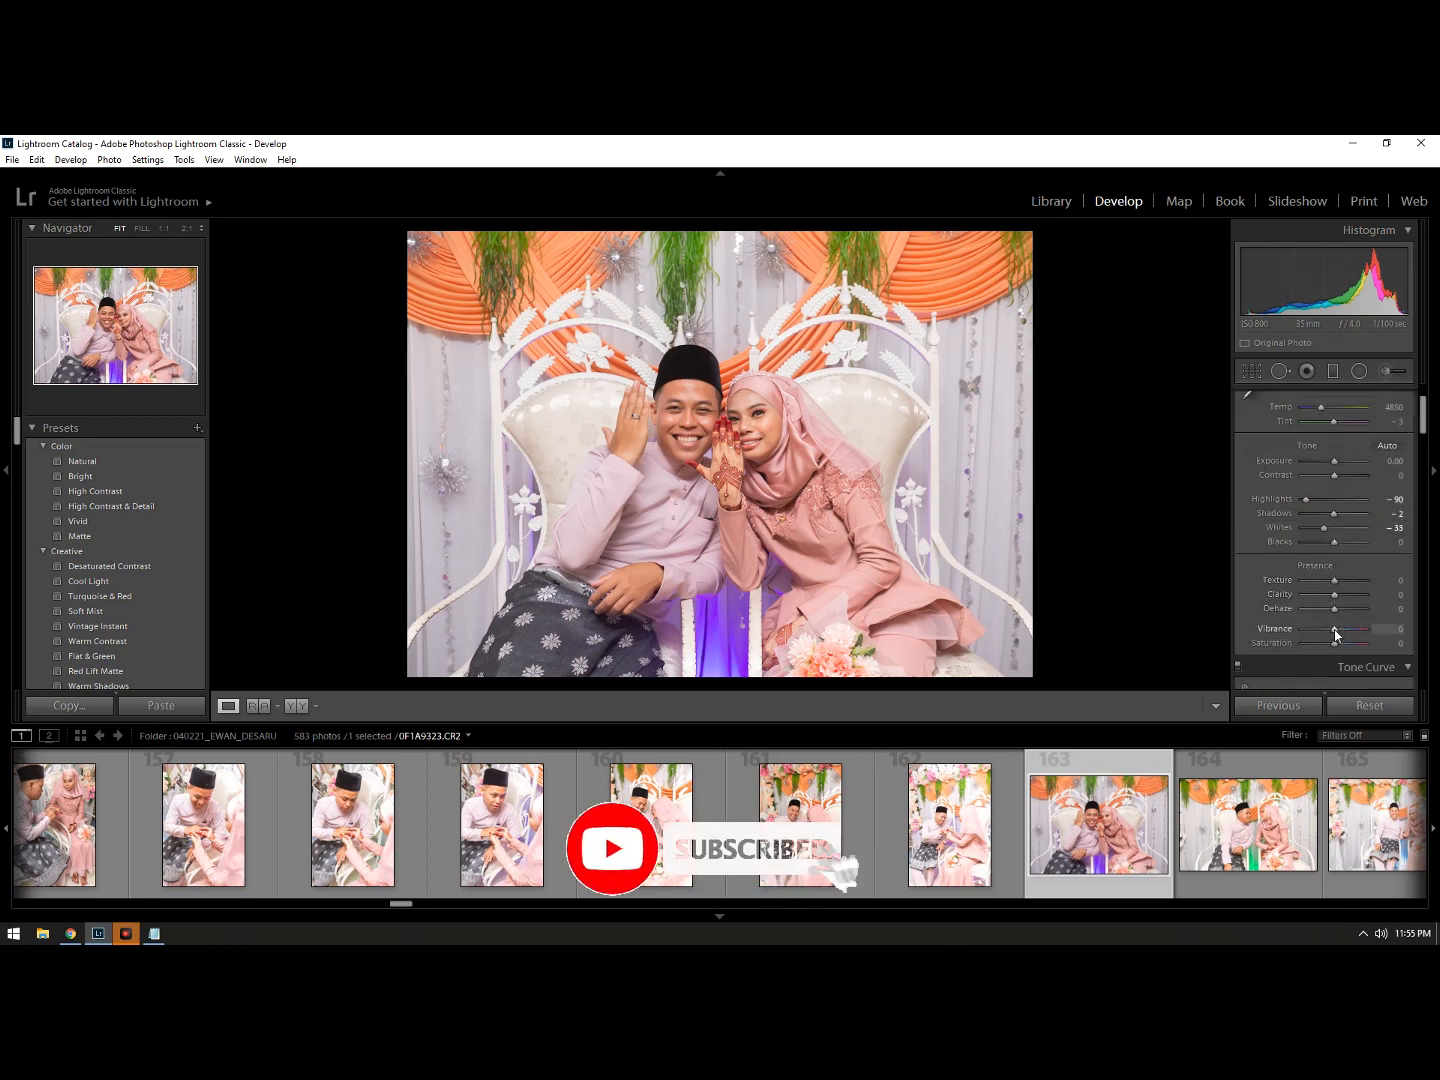
{"action": "left_click", "coordinate": [1398, 628]}
{"action": "type", "text": "15"}
{"action": "key", "text": "Return"}
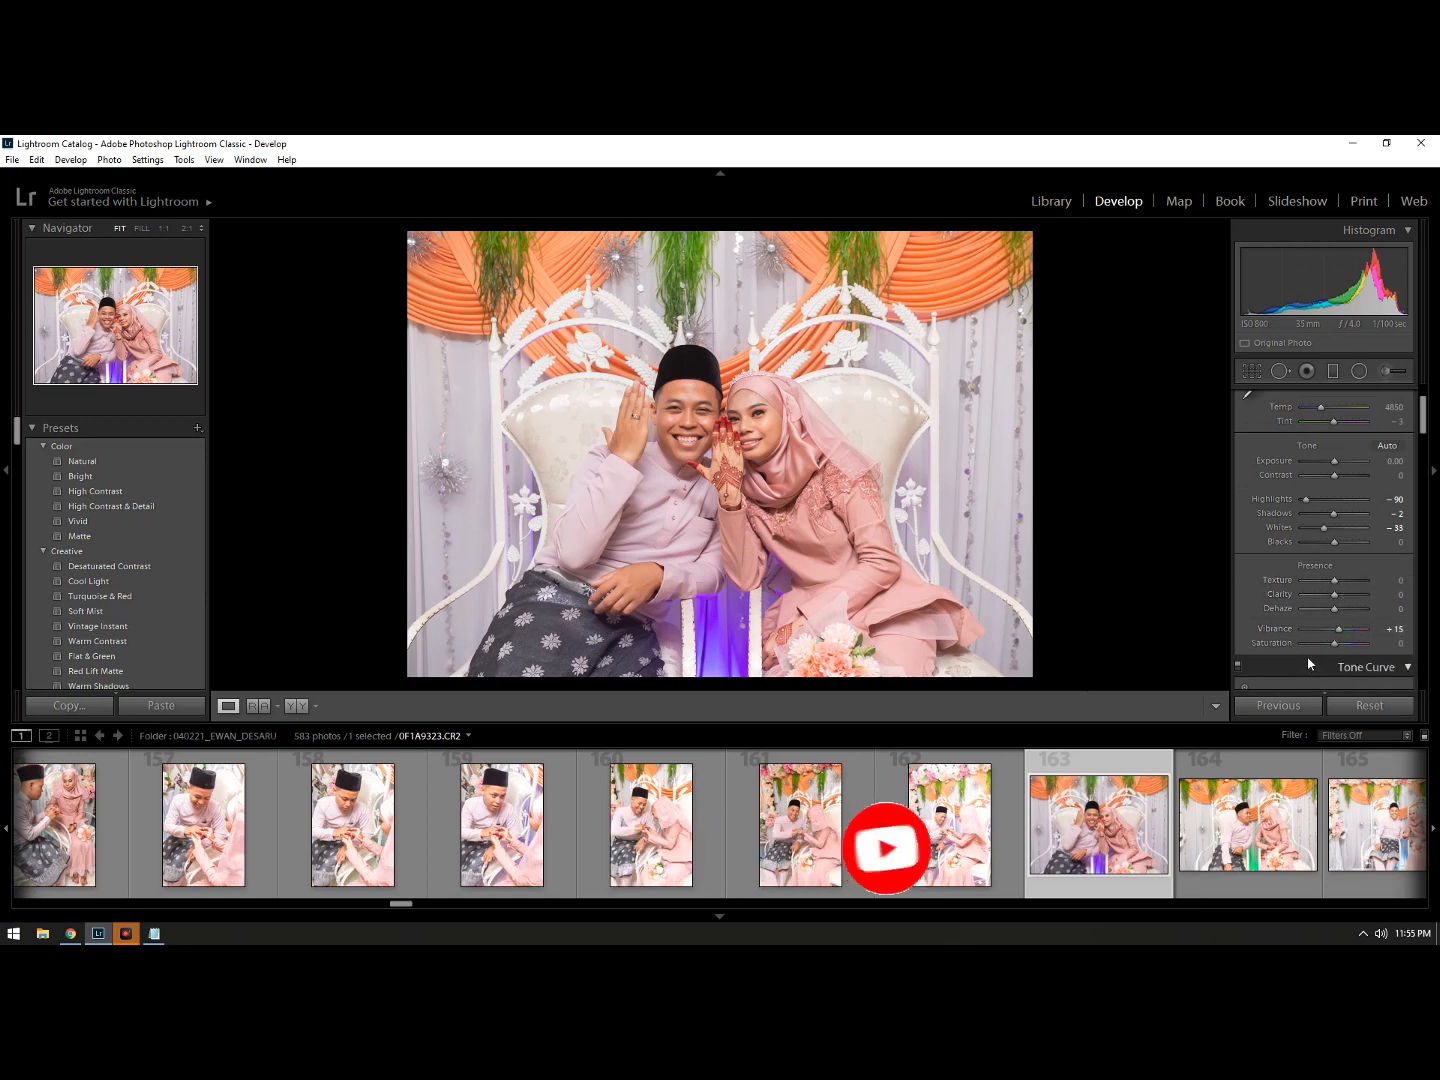
Step: Adjust the tone curve regions, setting Lights to +4 and Shadows to −10
{"action": "scroll", "coordinate": [1345, 595], "scroll_direction": "down", "scroll_amount": 5}
{"action": "scroll", "coordinate": [1332, 572], "scroll_direction": "down", "scroll_amount": 3}
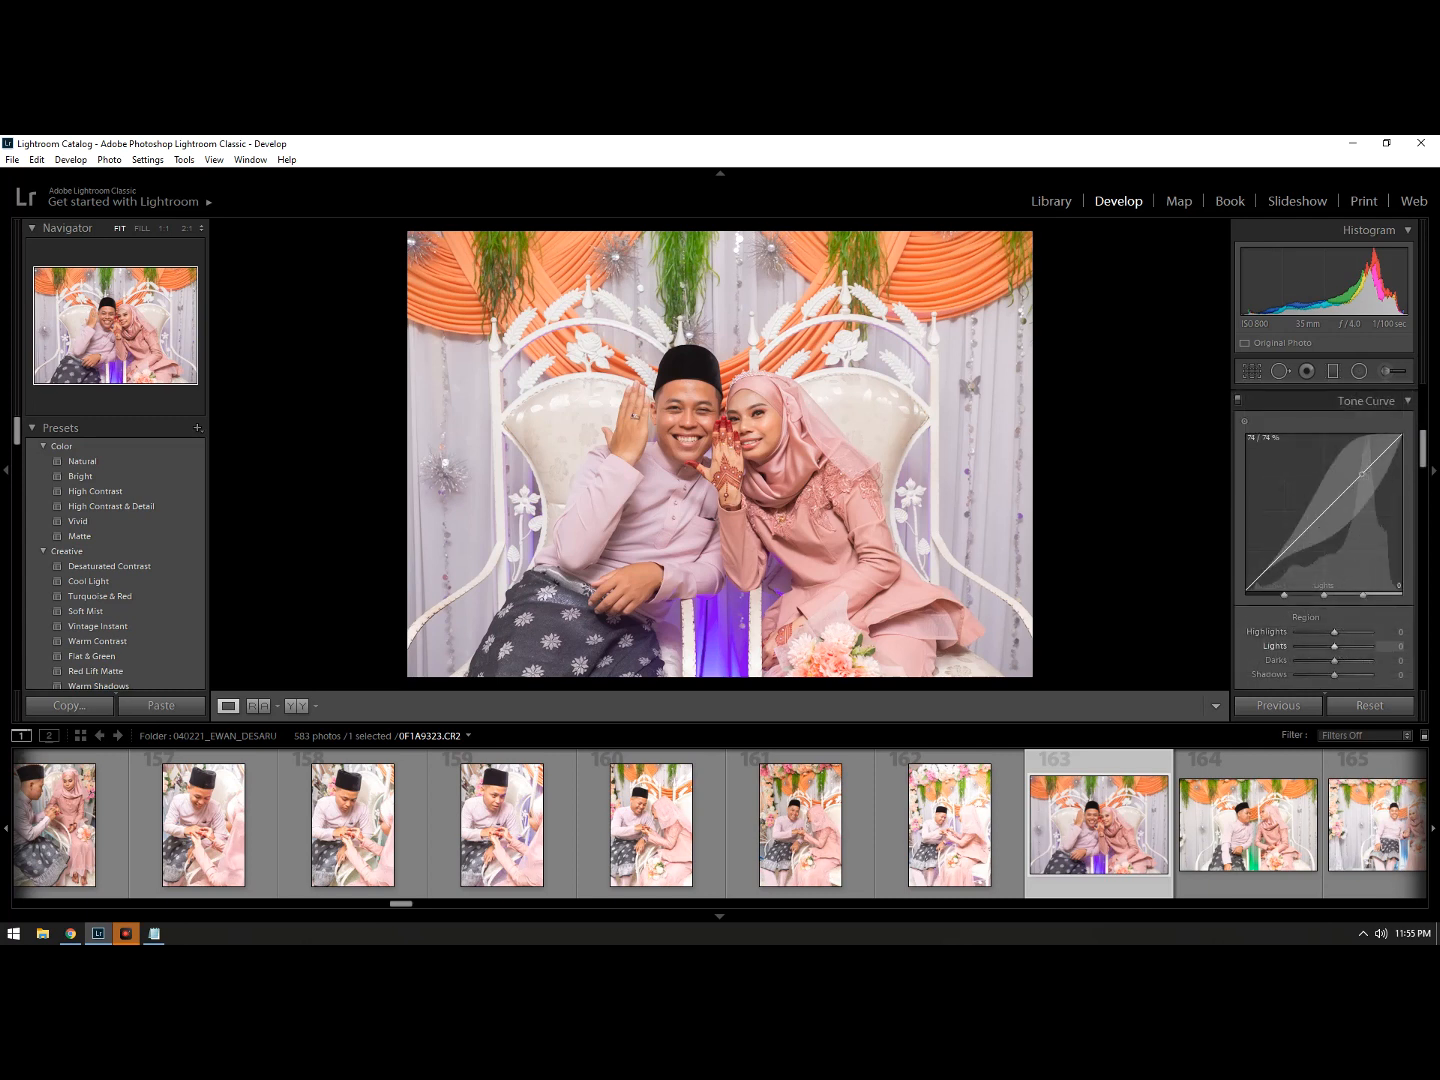
{"action": "left_click_drag", "start_coordinate": [1361, 473], "coordinate": [1362, 475]}
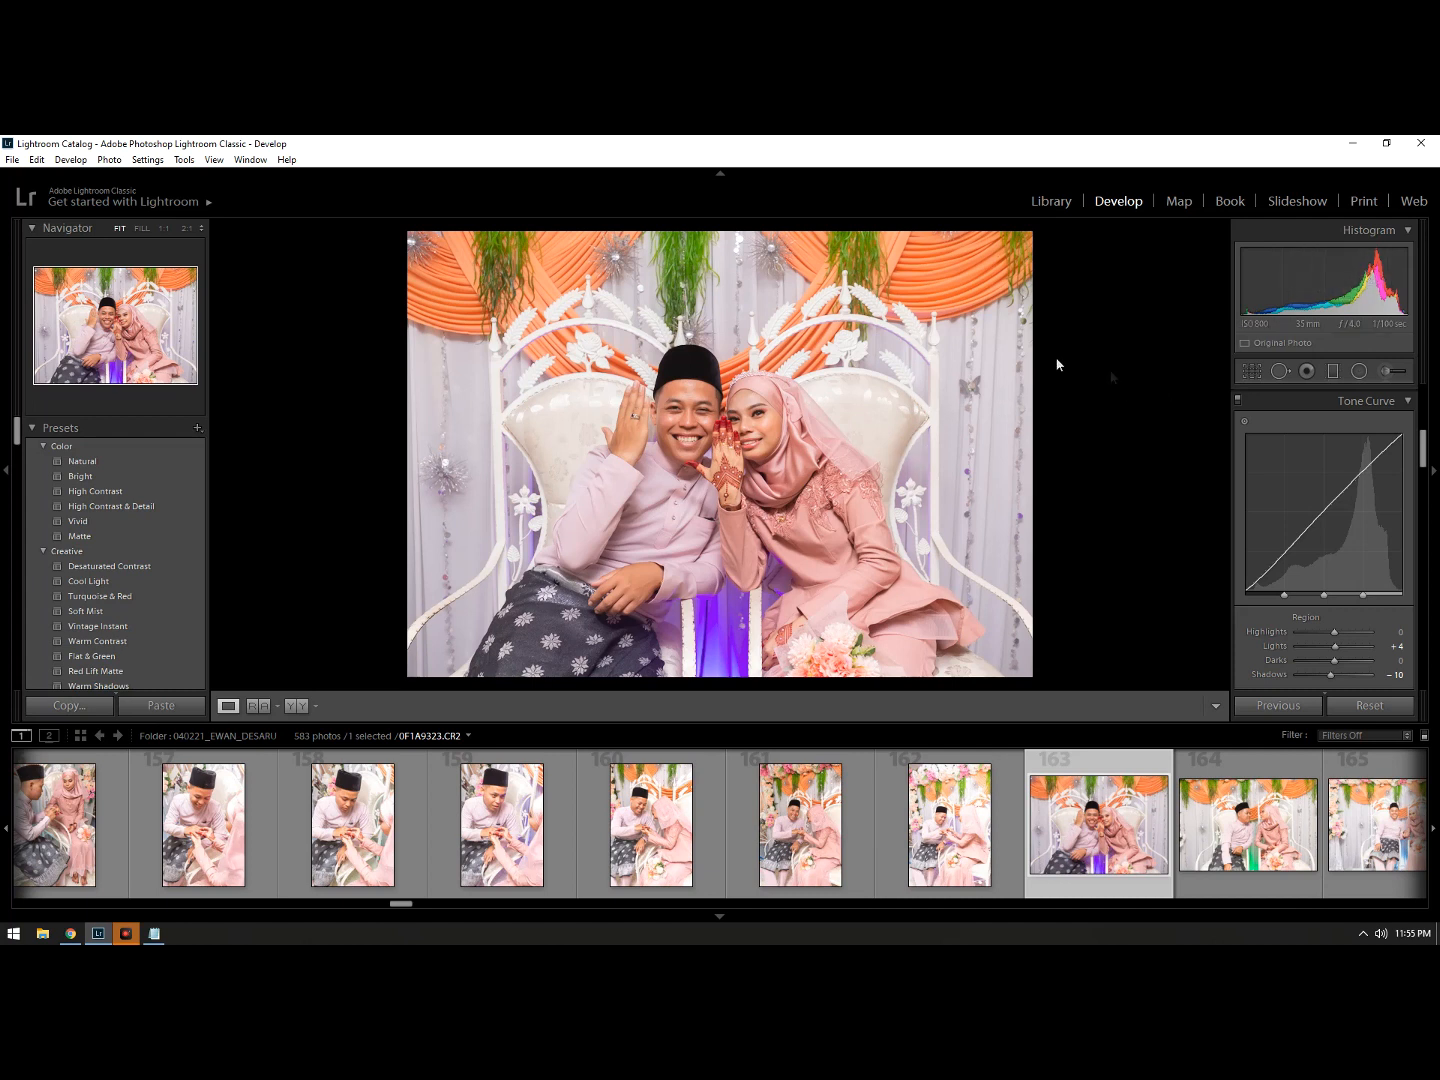
Step: Set the HSL saturation to +3 for Red and +4 for Orange, and close targeted adjustment
{"action": "scroll", "coordinate": [1301, 552], "scroll_direction": "down", "scroll_amount": 10}
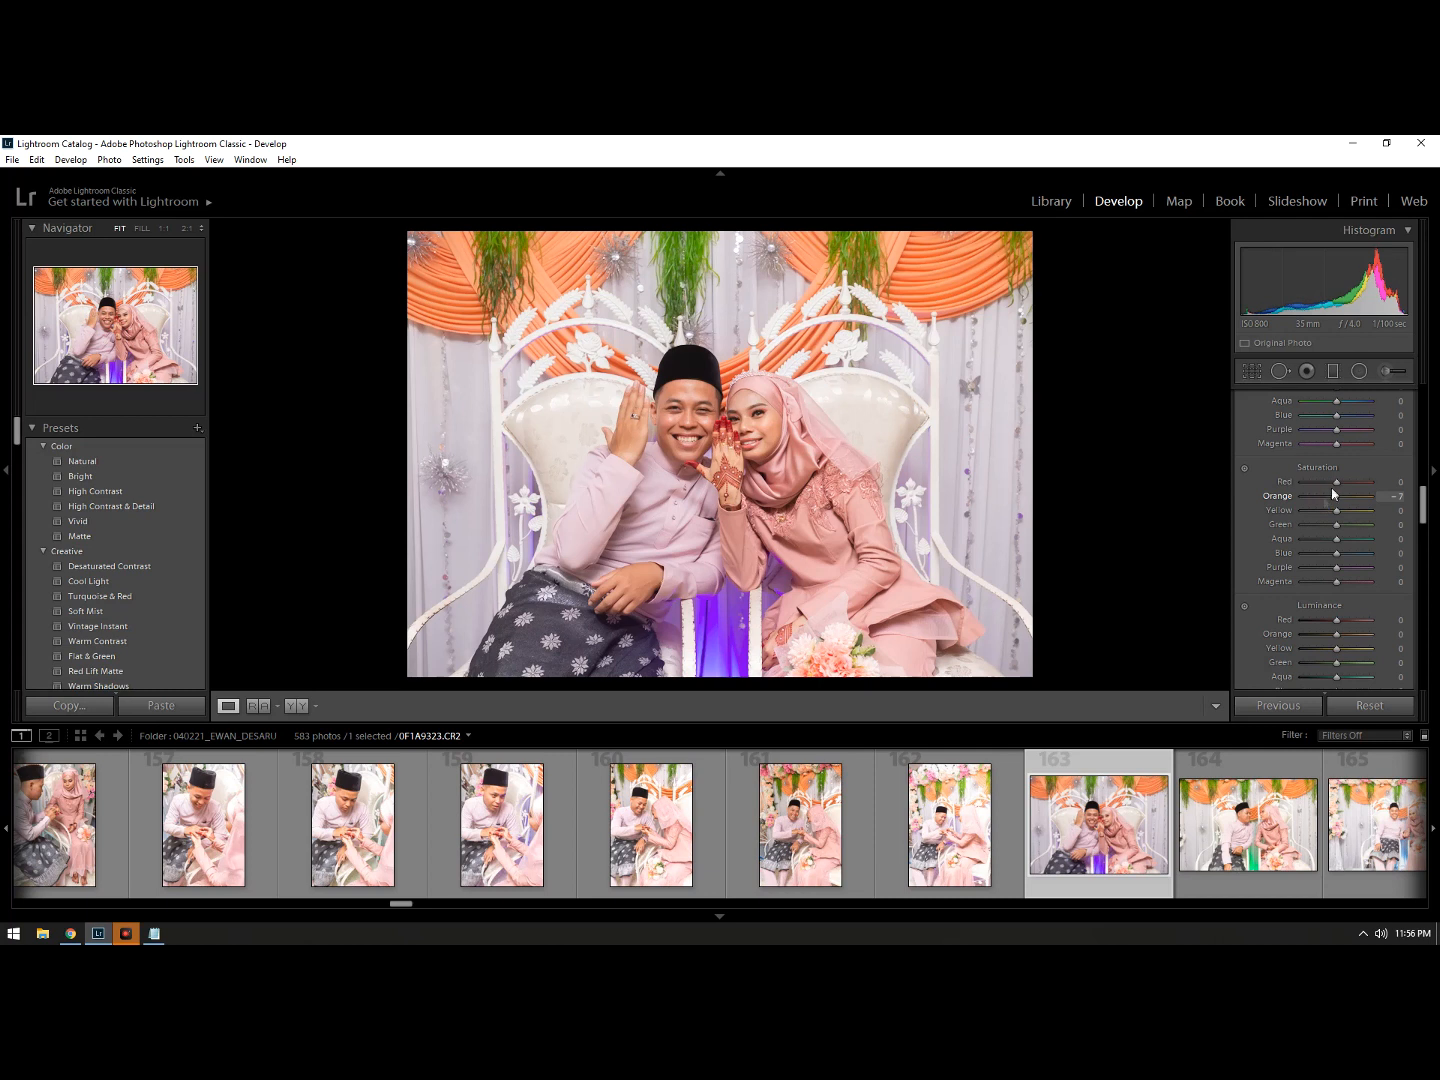
{"action": "left_click", "coordinate": [1245, 468]}
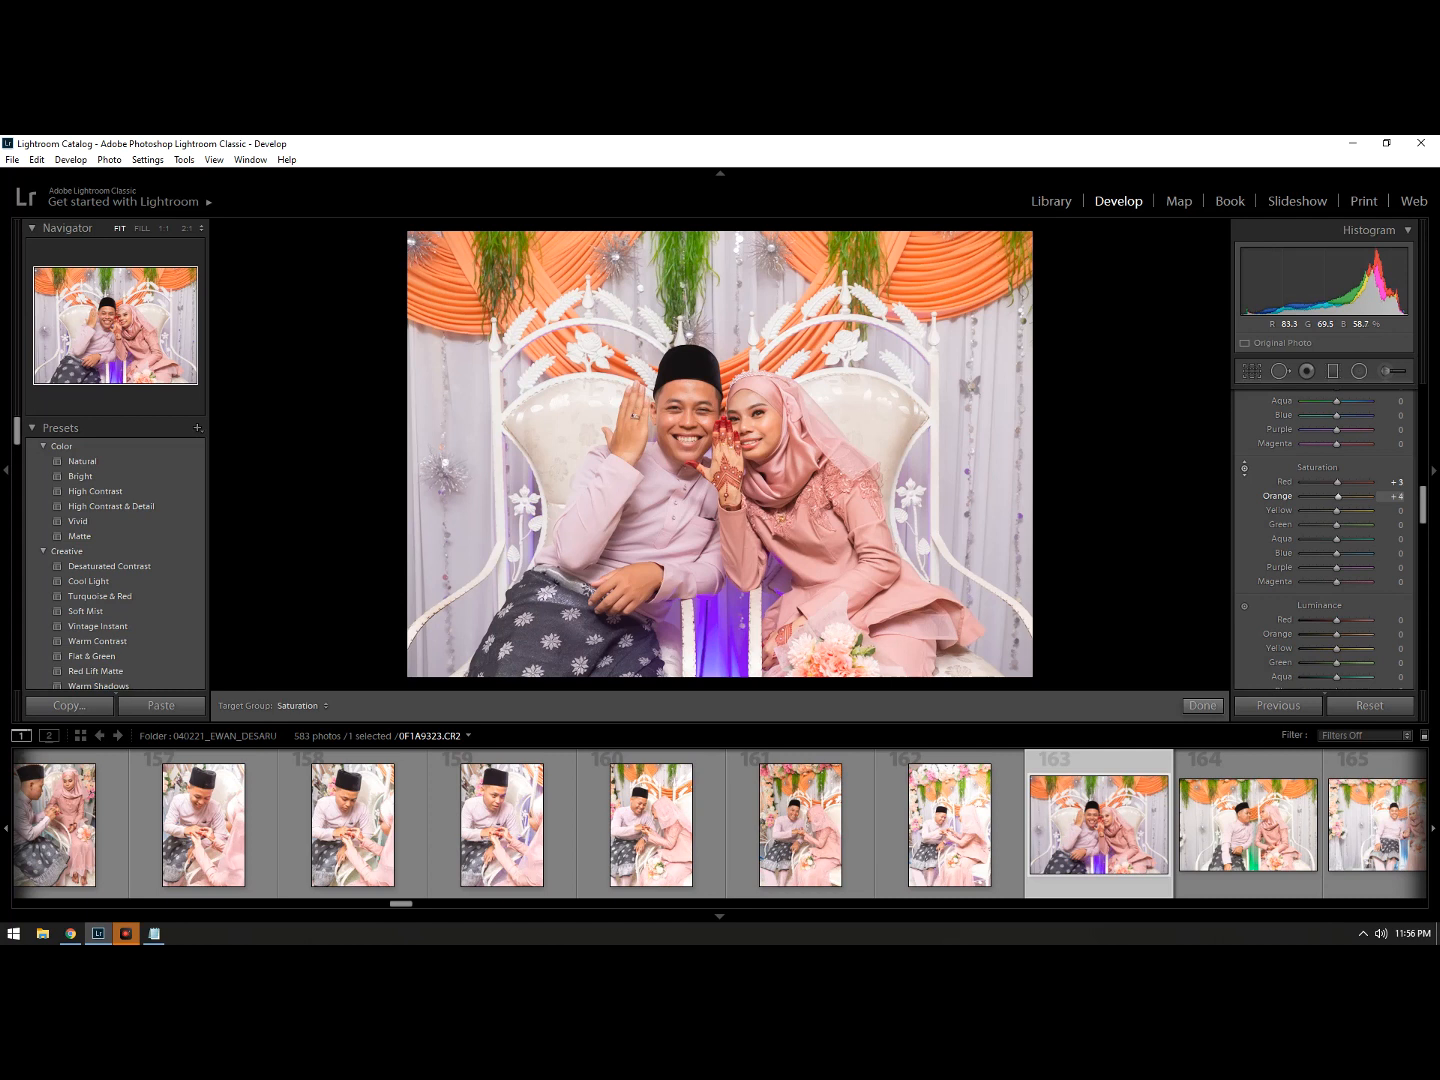
{"action": "scroll", "coordinate": [1305, 446], "scroll_direction": "up", "scroll_amount": 5}
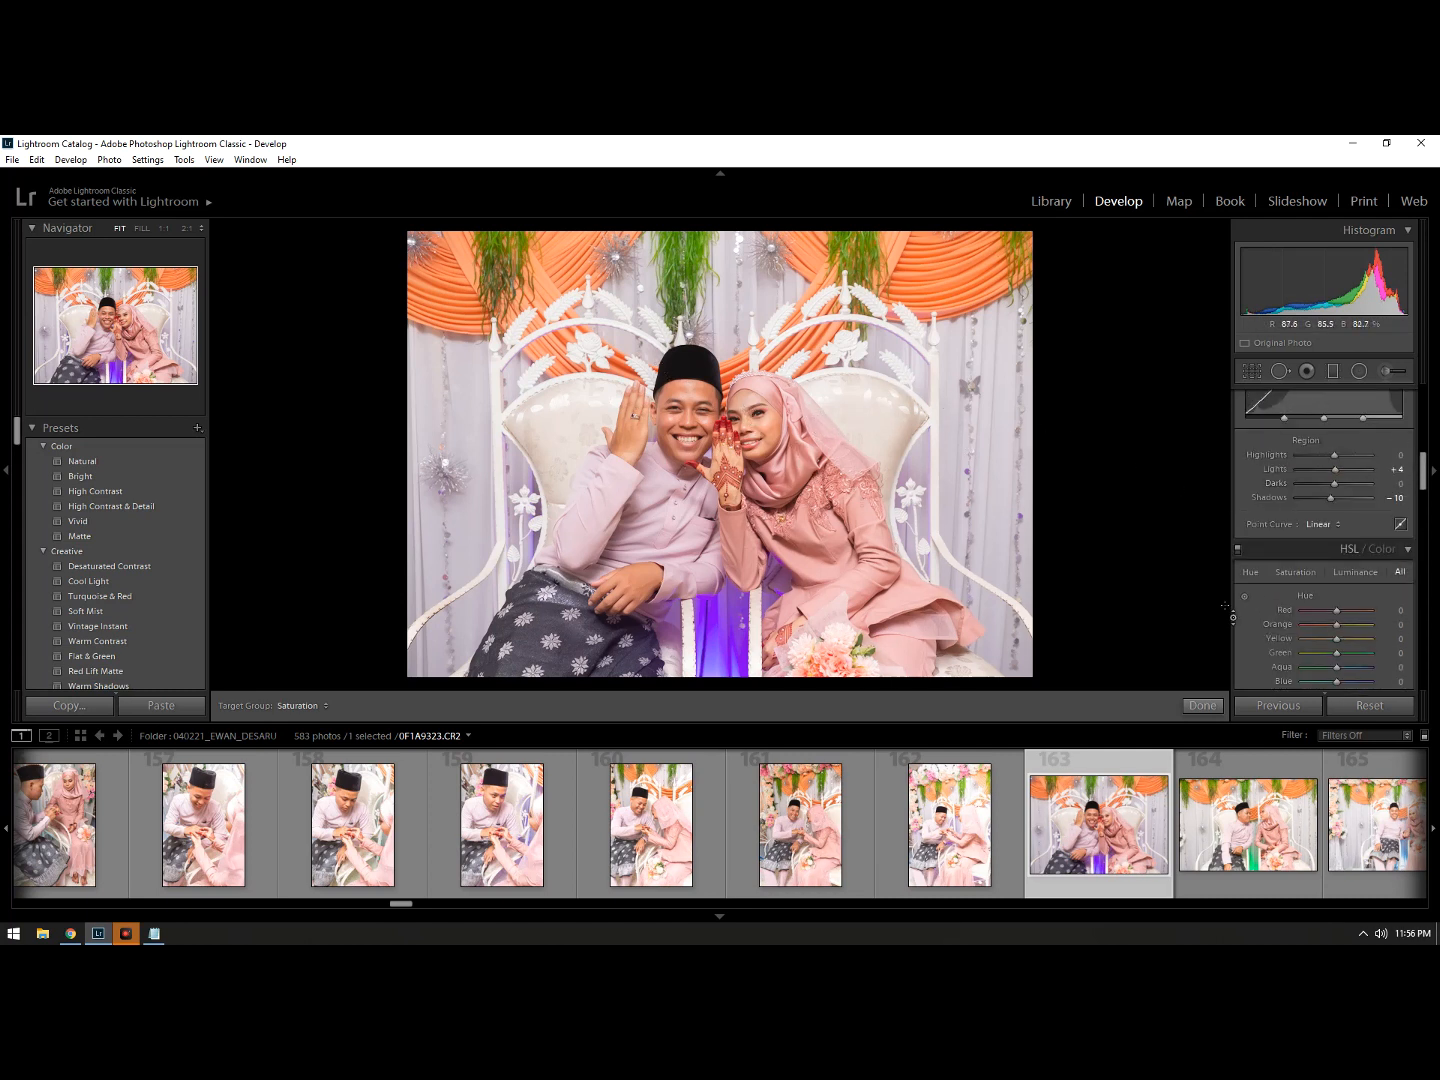
{"action": "left_click", "coordinate": [1202, 706]}
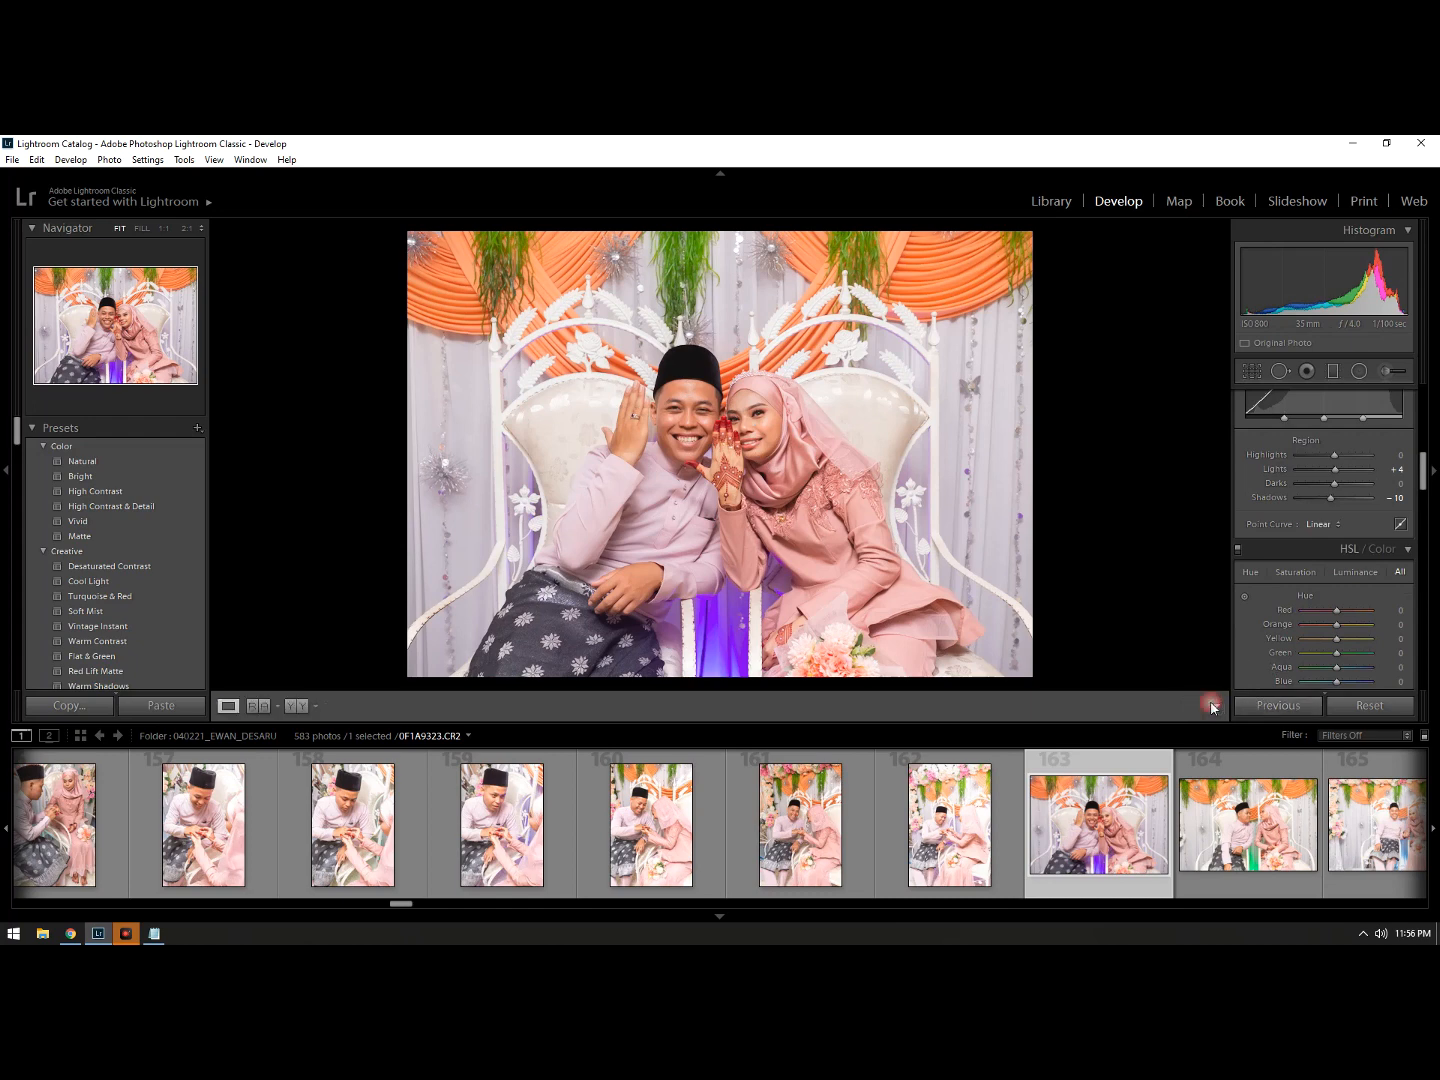
Step: Inspect the skin tones on the couple's faces and hennaed hand at 1:1, and return to the whole photo
{"action": "left_click", "coordinate": [737, 425]}
{"action": "left_click", "coordinate": [823, 419]}
{"action": "left_click", "coordinate": [738, 433]}
{"action": "left_click_drag", "start_coordinate": [786, 438], "coordinate": [759, 370]}
{"action": "left_click_drag", "start_coordinate": [886, 498], "coordinate": [768, 388]}
{"action": "left_click_drag", "start_coordinate": [712, 475], "coordinate": [734, 417]}
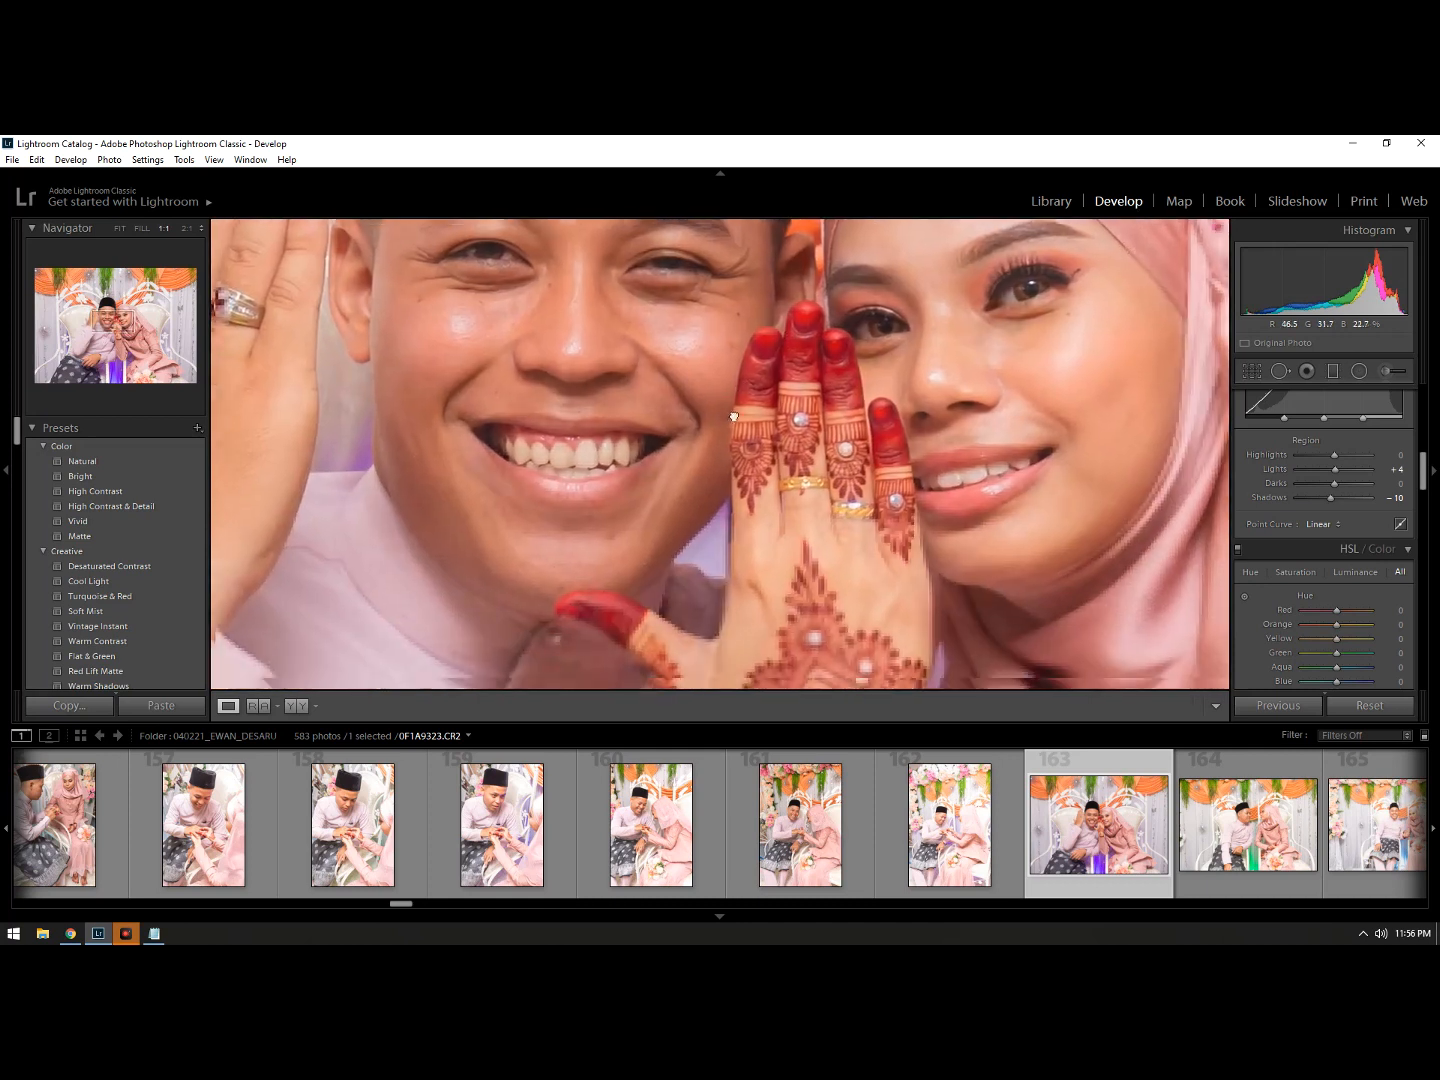
{"action": "left_click", "coordinate": [691, 473]}
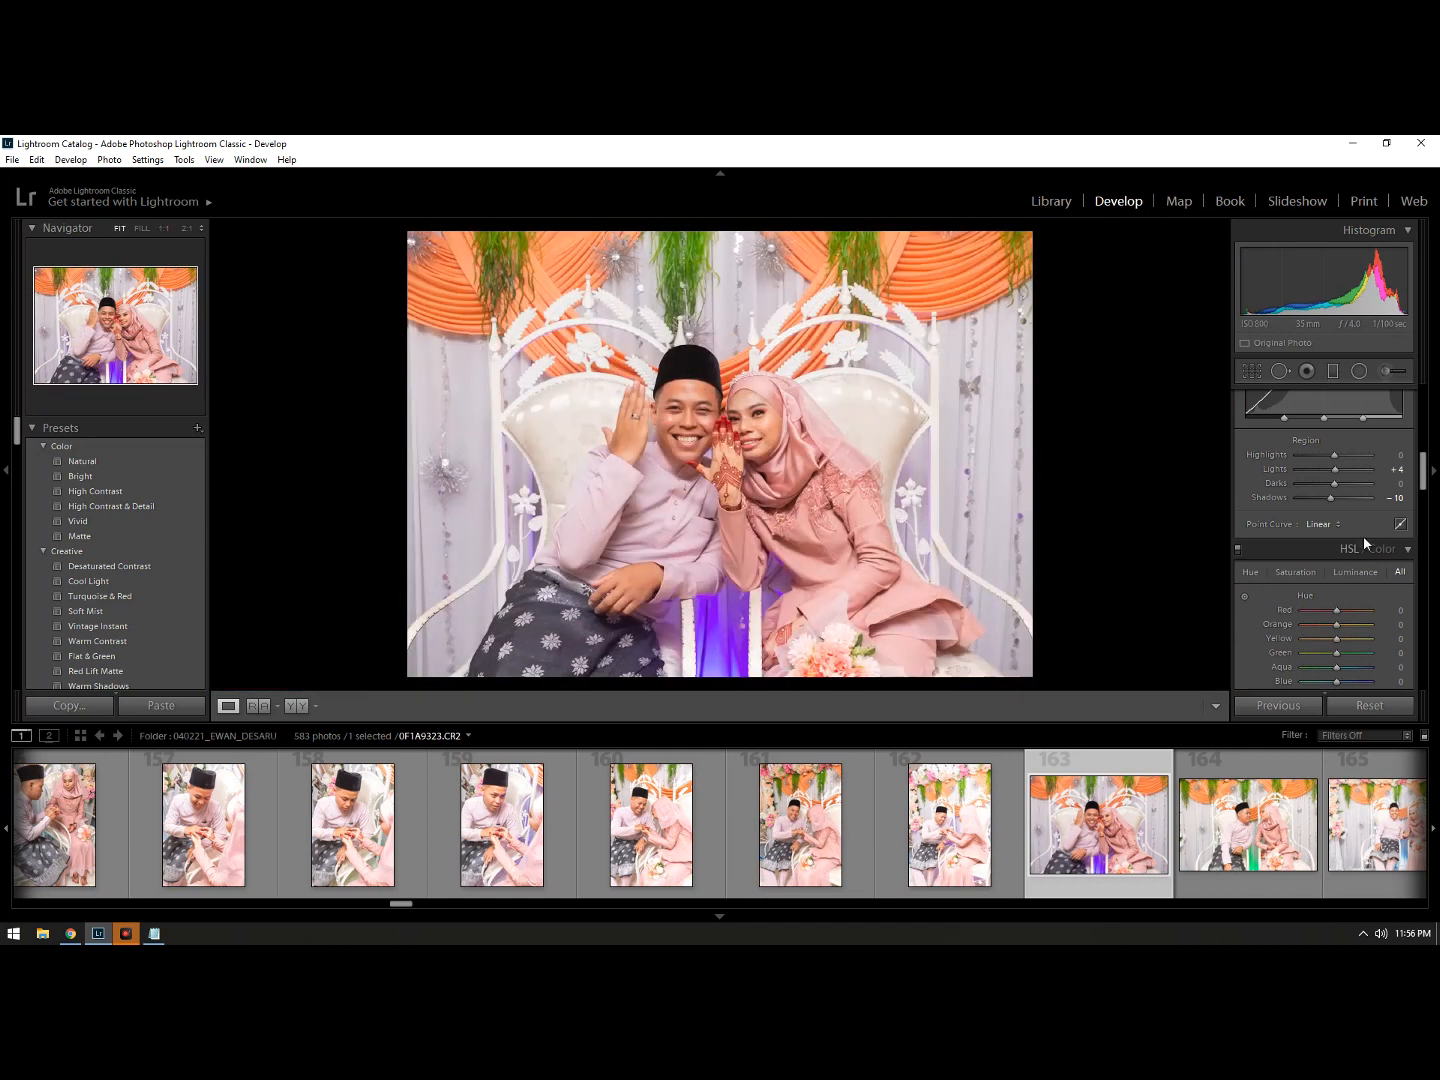
Step: Find the outdoor mosque photos further along in the folder and open landscape photo 230 of the couple
{"action": "scroll", "coordinate": [1365, 544], "scroll_direction": "down", "scroll_amount": 10}
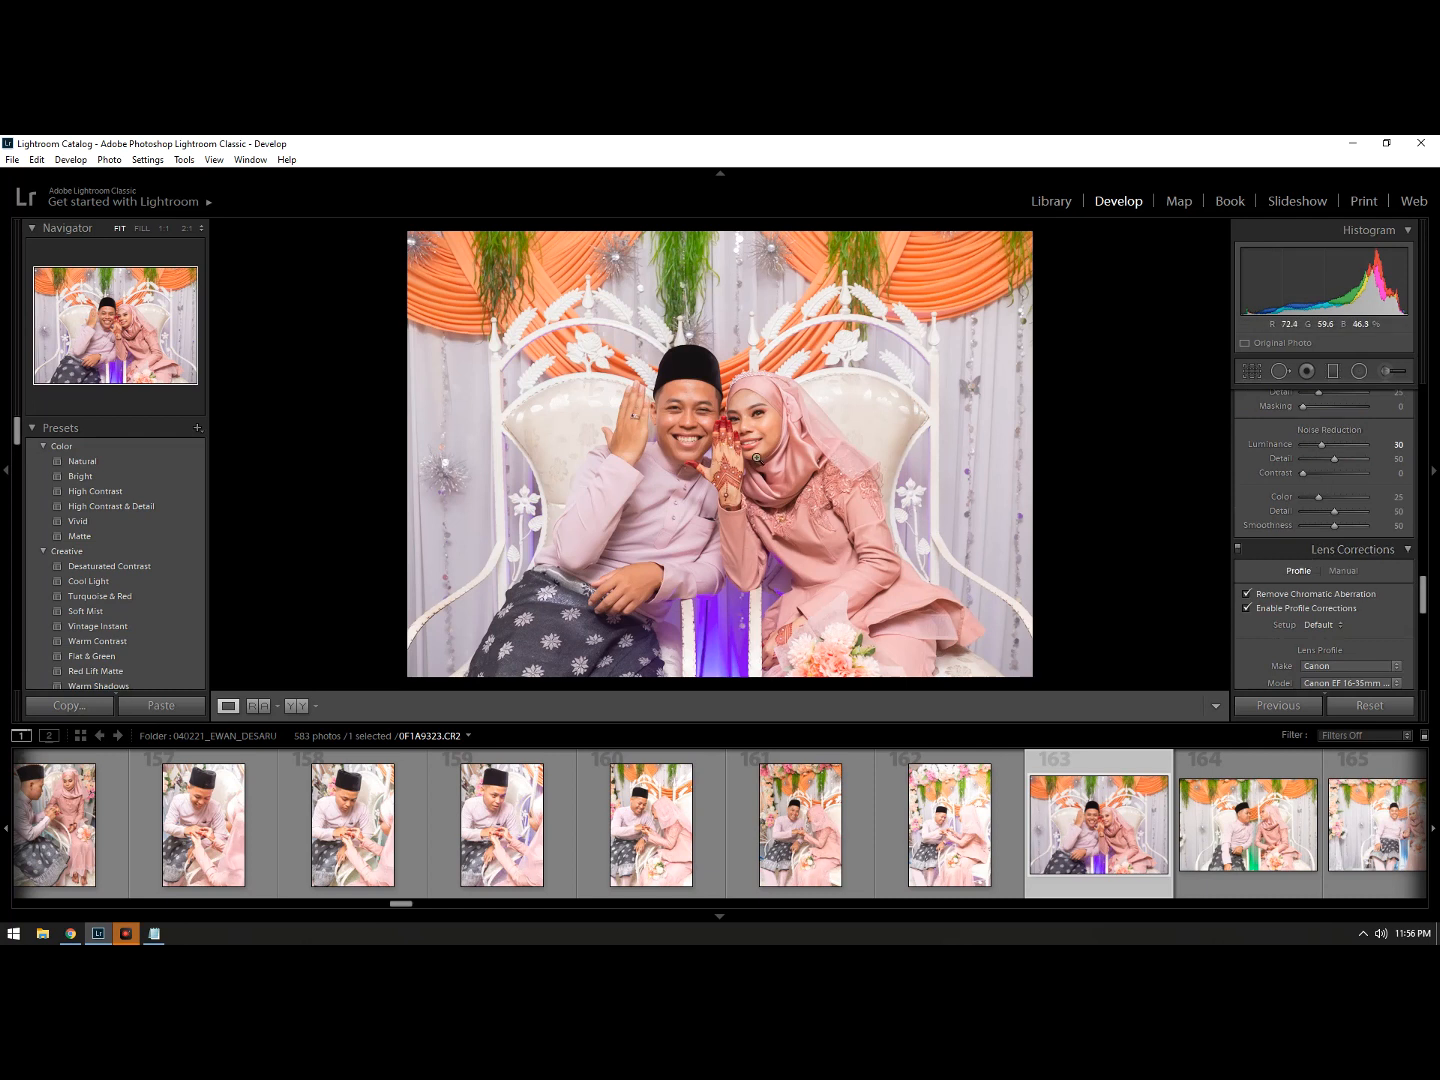
{"action": "scroll", "coordinate": [1049, 782], "scroll_direction": "down", "scroll_amount": 5}
{"action": "scroll", "coordinate": [893, 806], "scroll_direction": "down", "scroll_amount": 3}
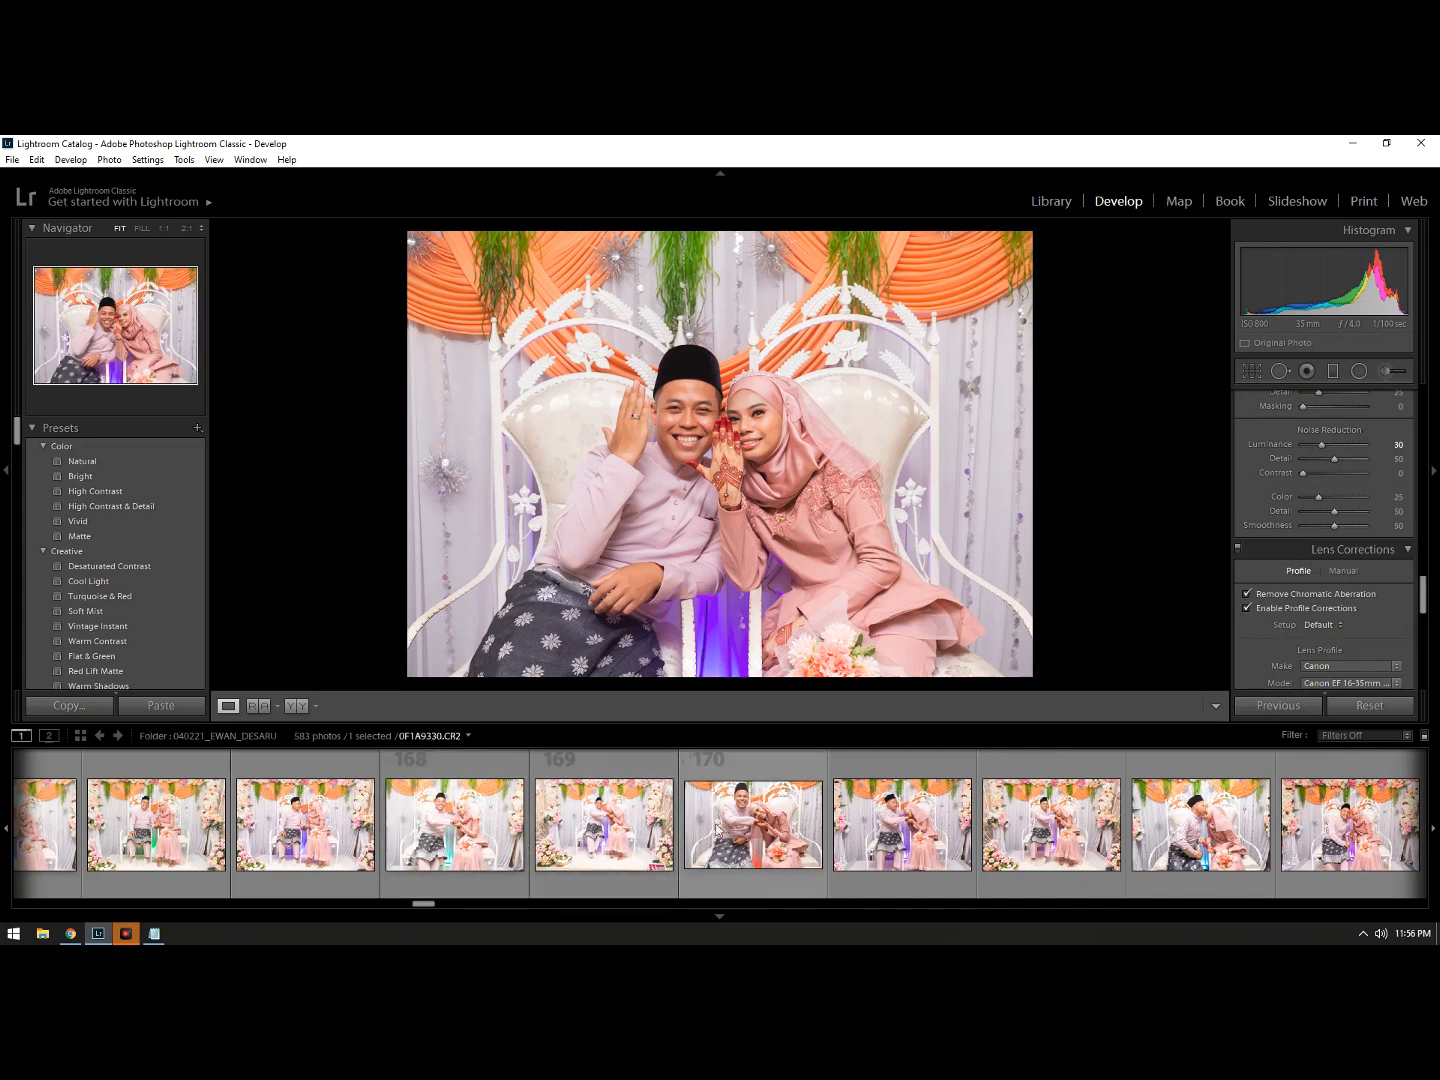
{"action": "scroll", "coordinate": [632, 826], "scroll_direction": "down", "scroll_amount": 3}
{"action": "scroll", "coordinate": [785, 841], "scroll_direction": "down", "scroll_amount": 10}
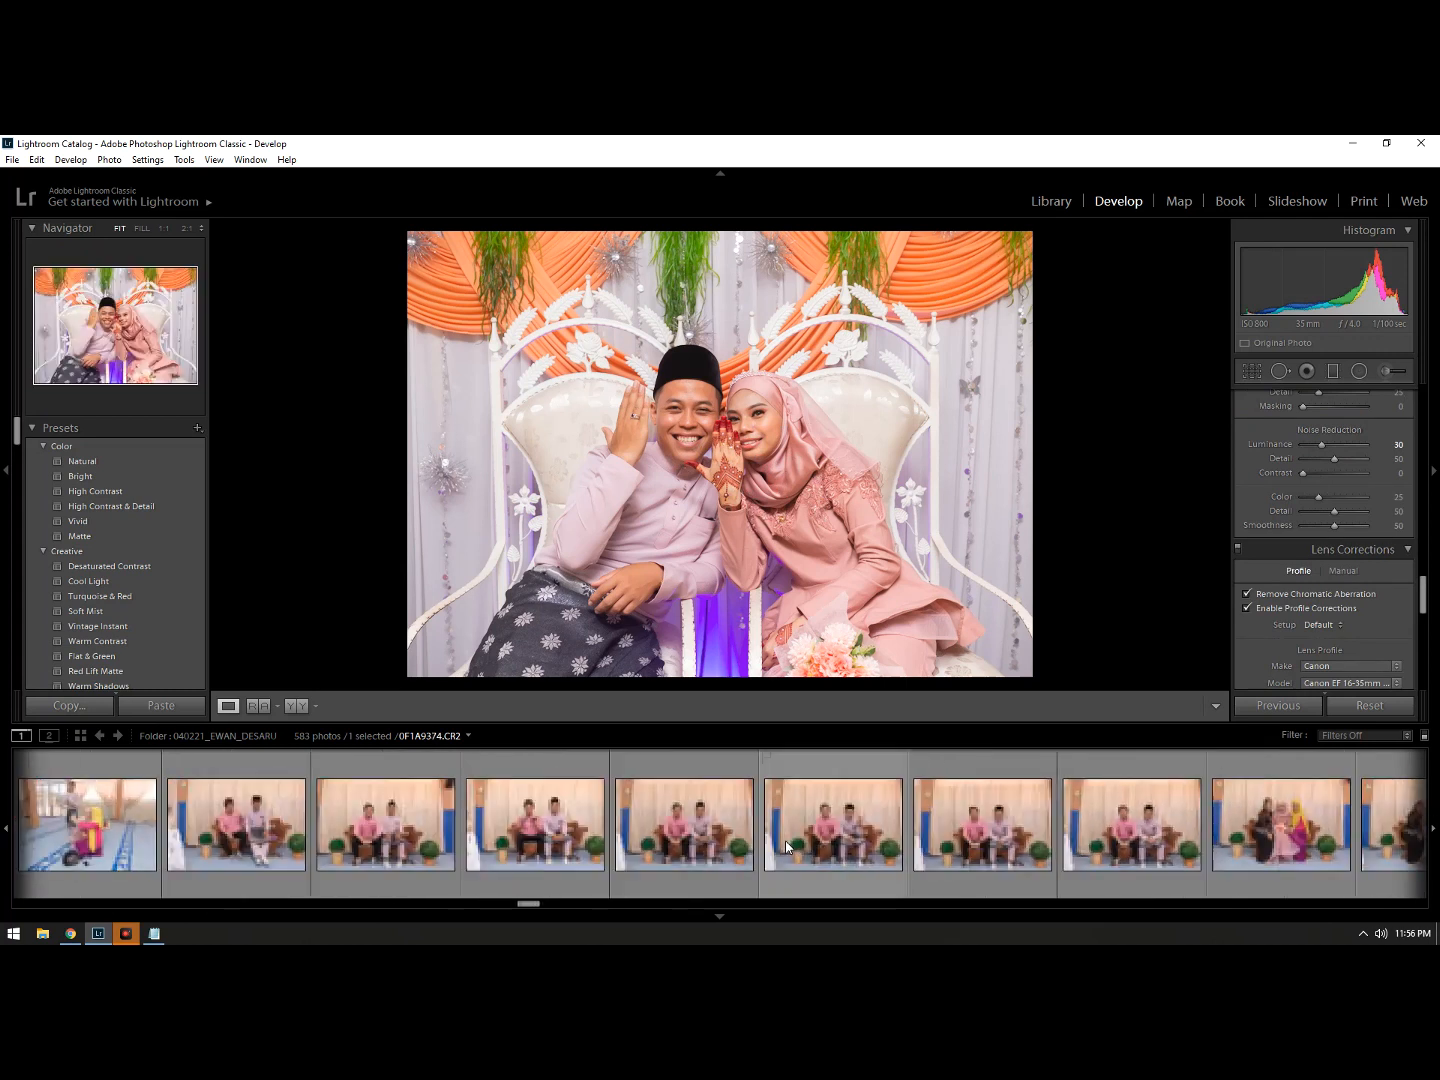
{"action": "scroll", "coordinate": [782, 844], "scroll_direction": "down", "scroll_amount": 8}
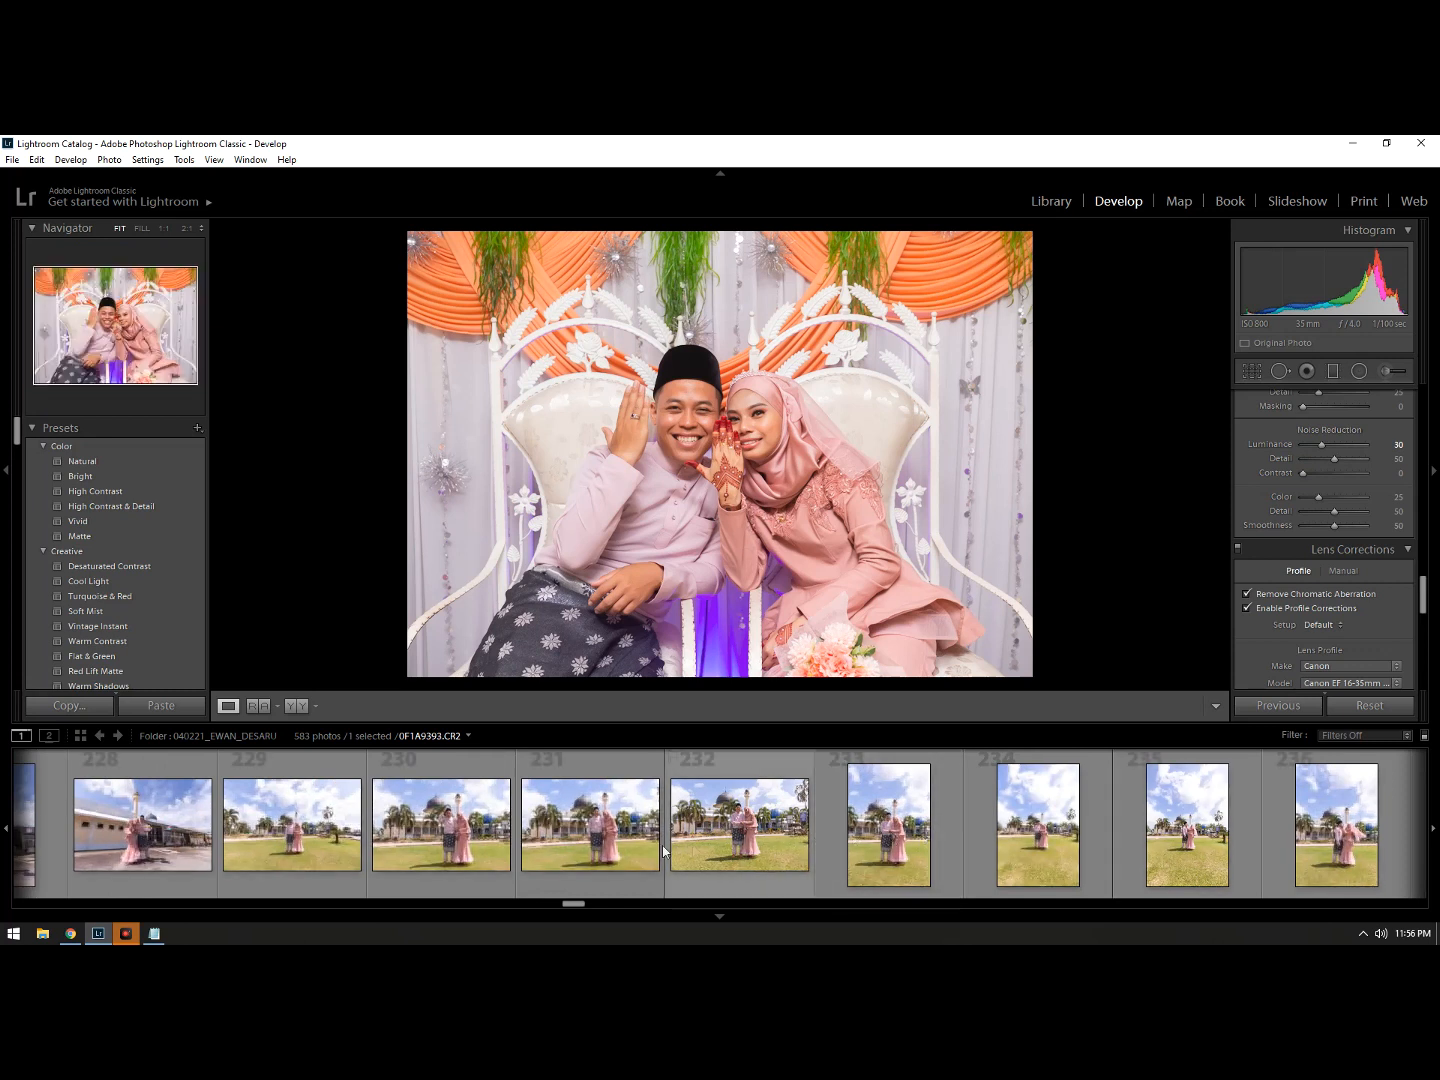
{"action": "left_click", "coordinate": [467, 833]}
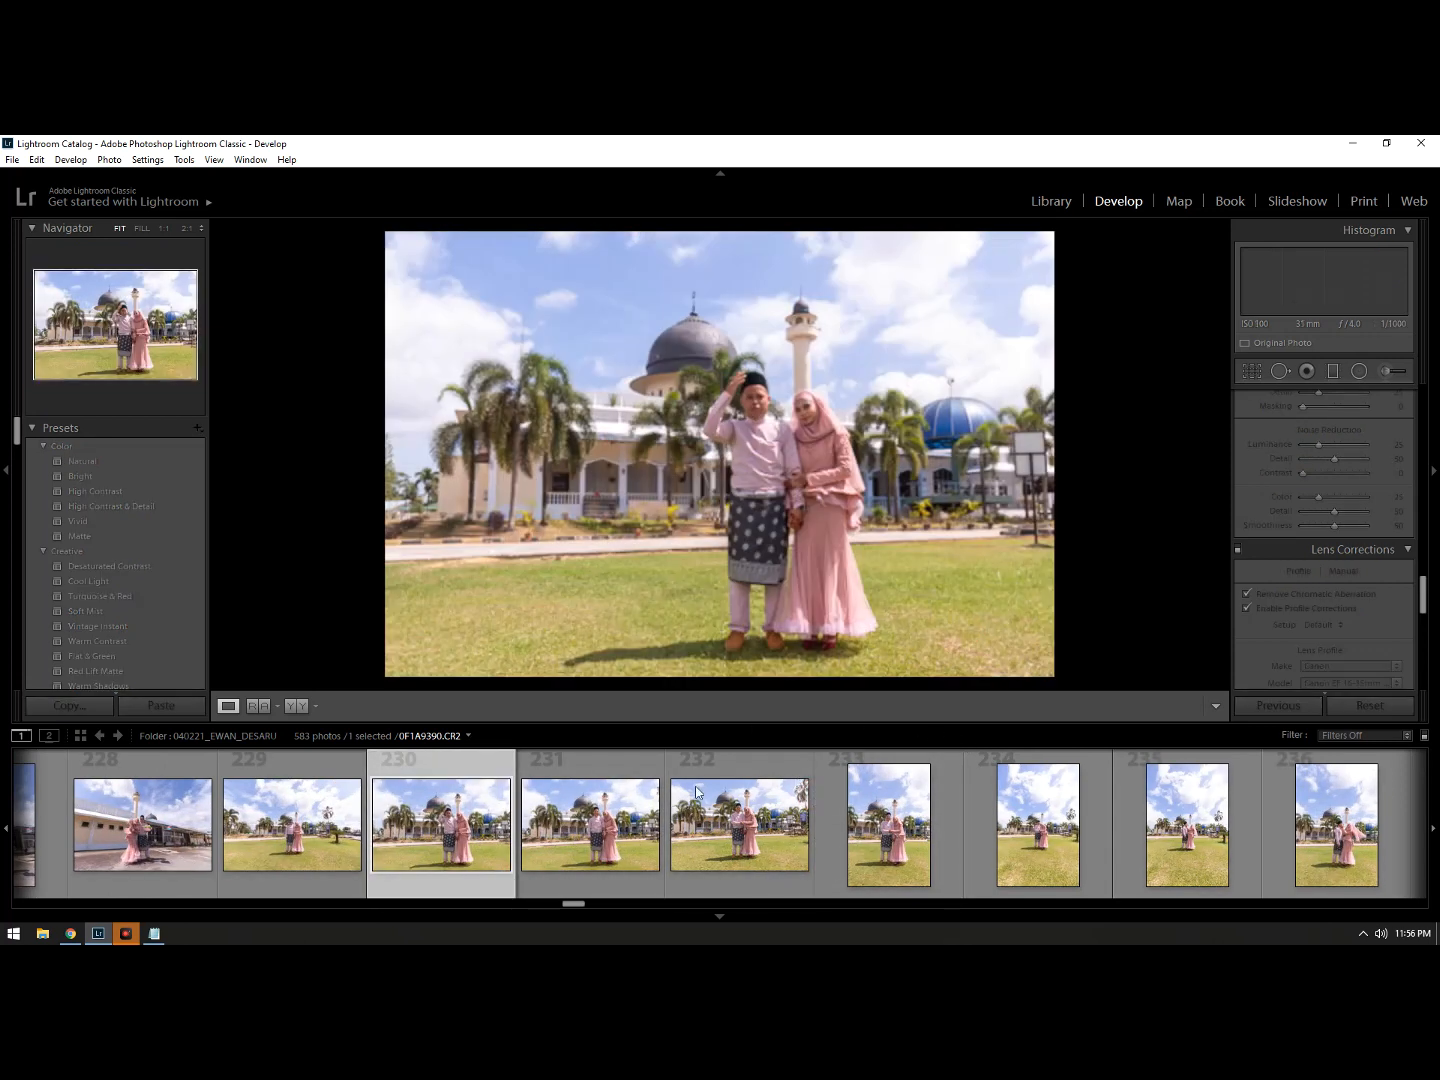
Step: Look through the vertical mosque shots of the couple and select photo 234, 0F1A9394.CR2
{"action": "scroll", "coordinate": [742, 825], "scroll_direction": "down", "scroll_amount": 3}
{"action": "left_click", "coordinate": [763, 821]}
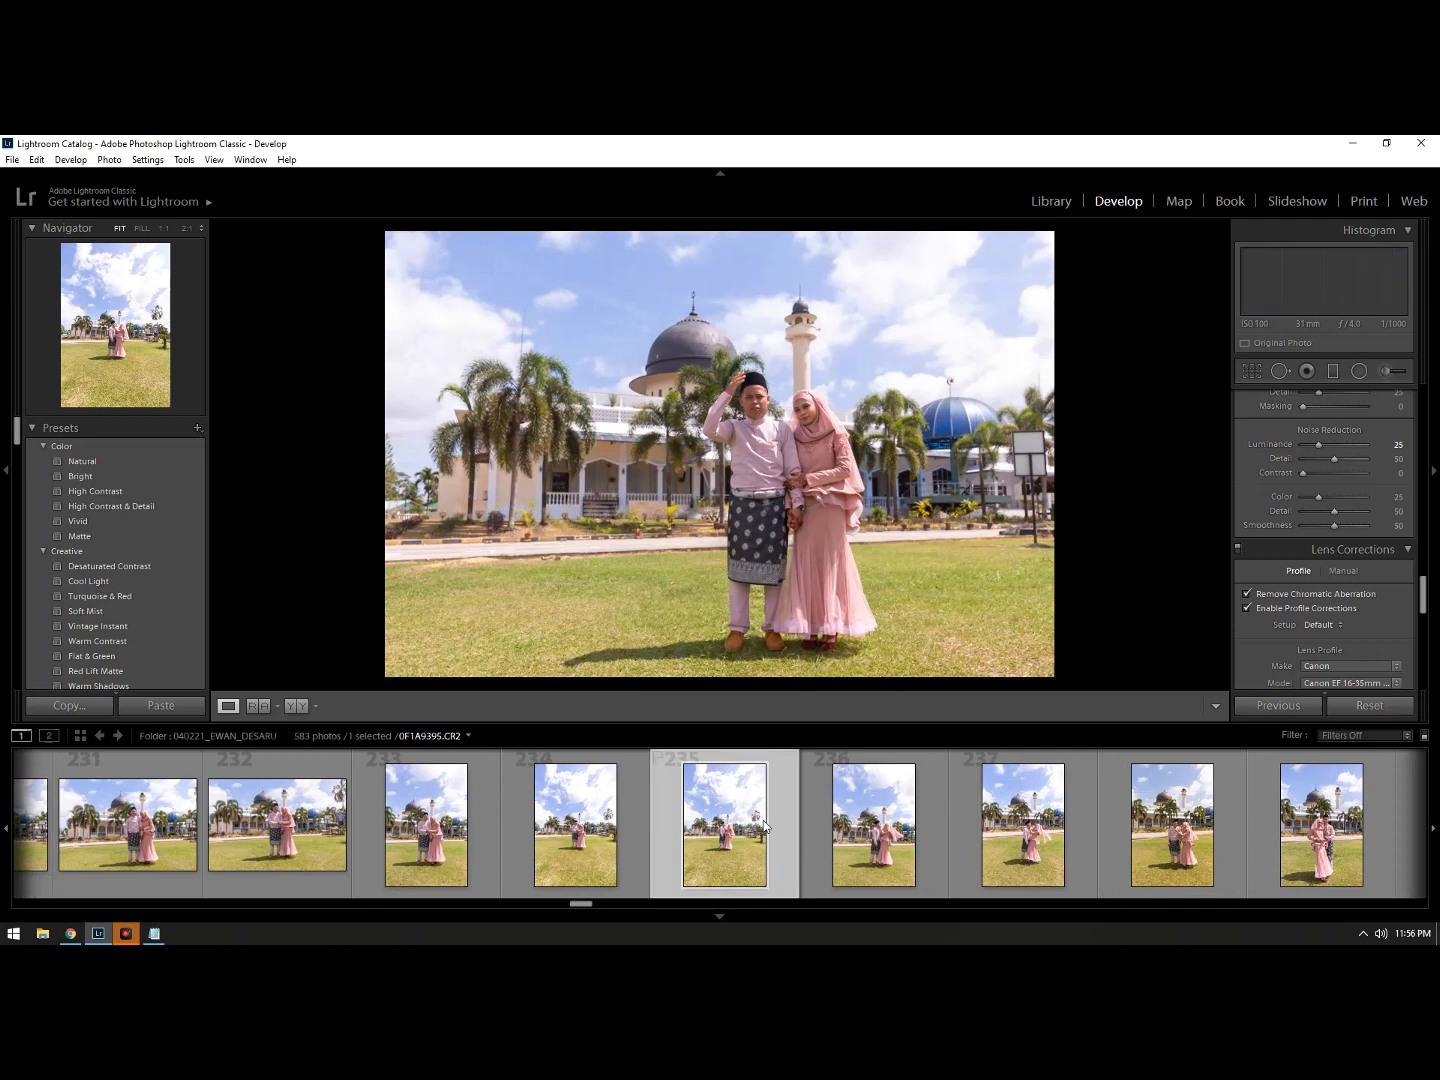
{"action": "left_click", "coordinate": [876, 812]}
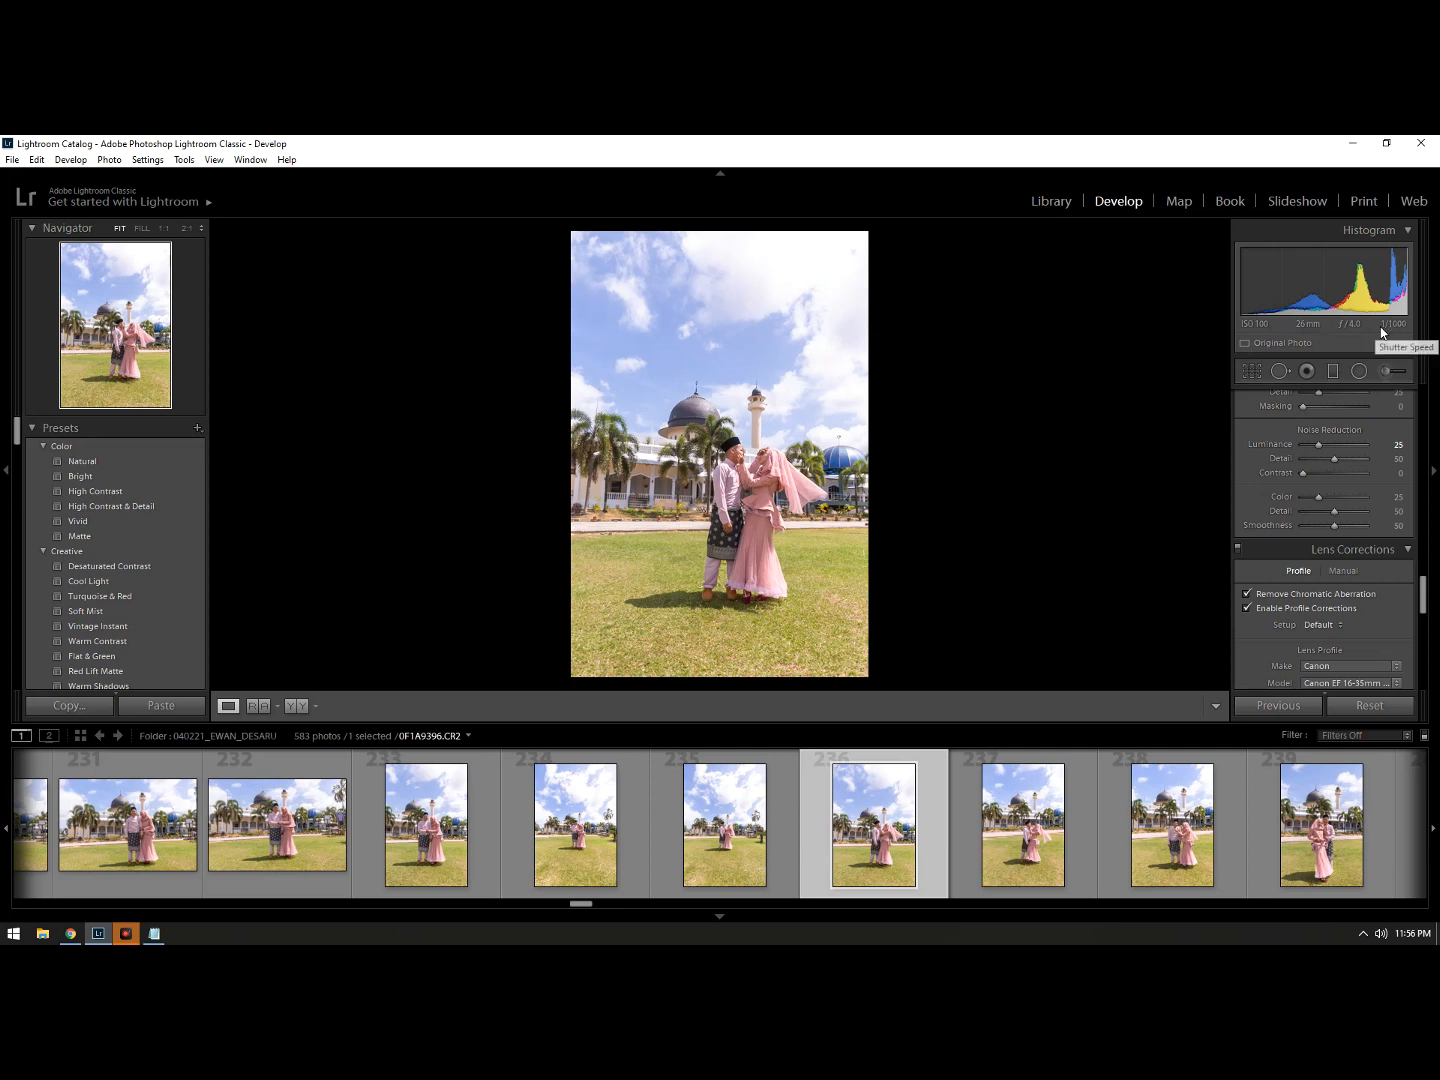
{"action": "left_click", "coordinate": [1023, 833]}
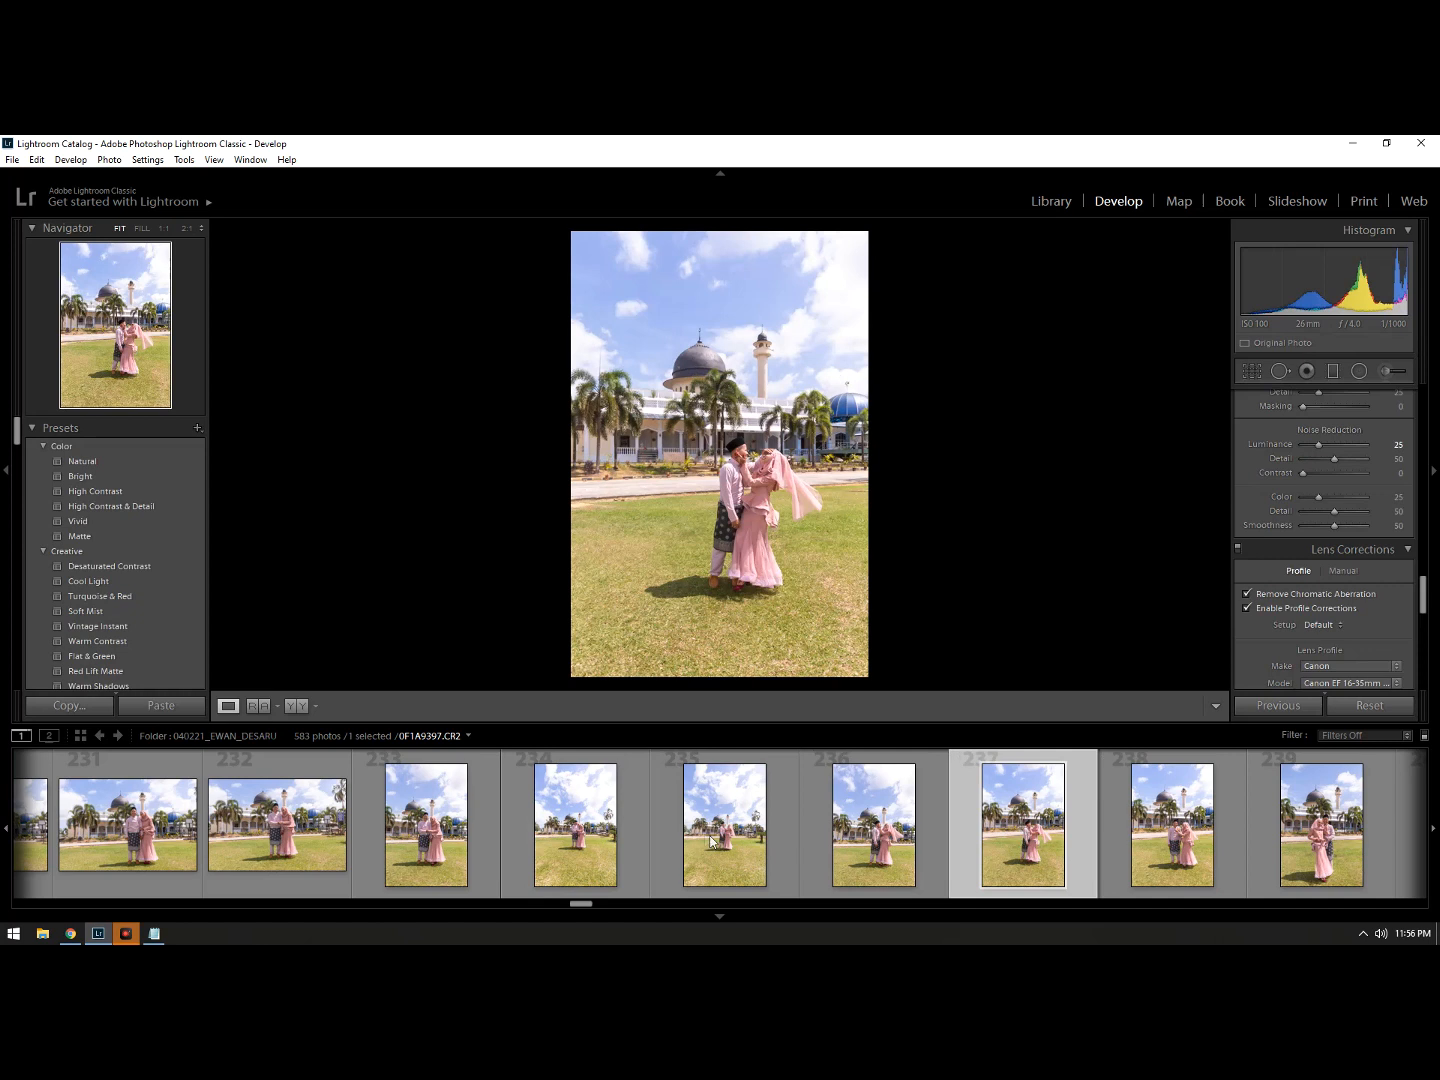
{"action": "left_click", "coordinate": [686, 832]}
{"action": "key", "text": "Left"}
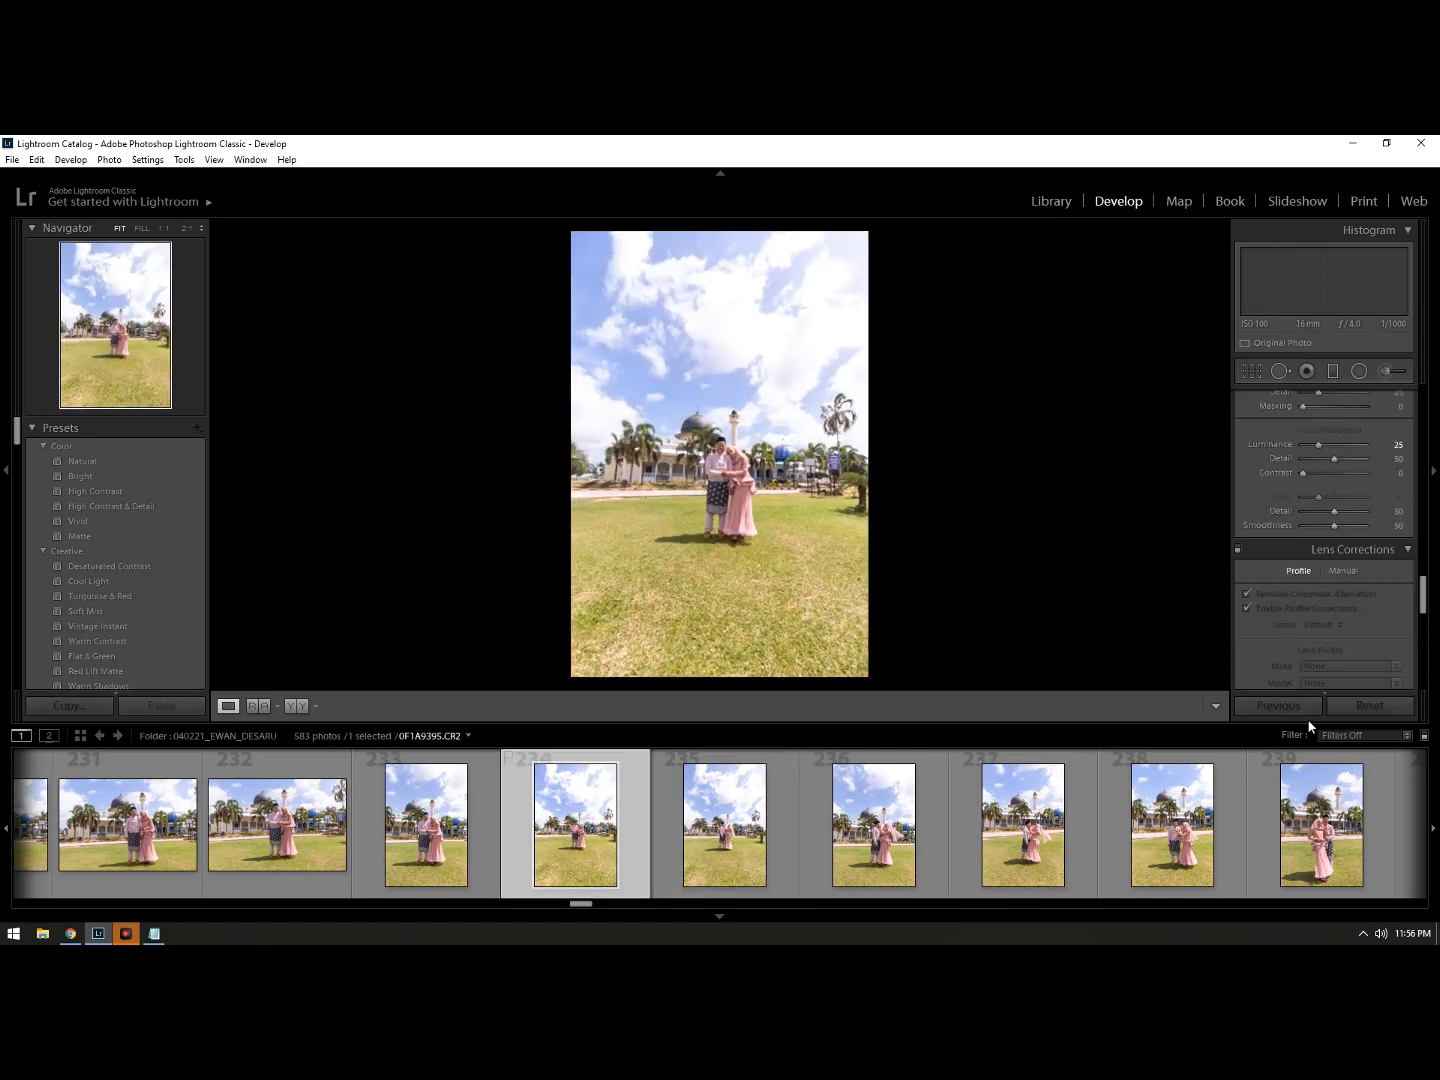
Step: Reset all adjustments of the vertical mosque photo and turn on Remove Chromatic Aberration and Enable Profile Corrections
{"action": "left_click", "coordinate": [1366, 706]}
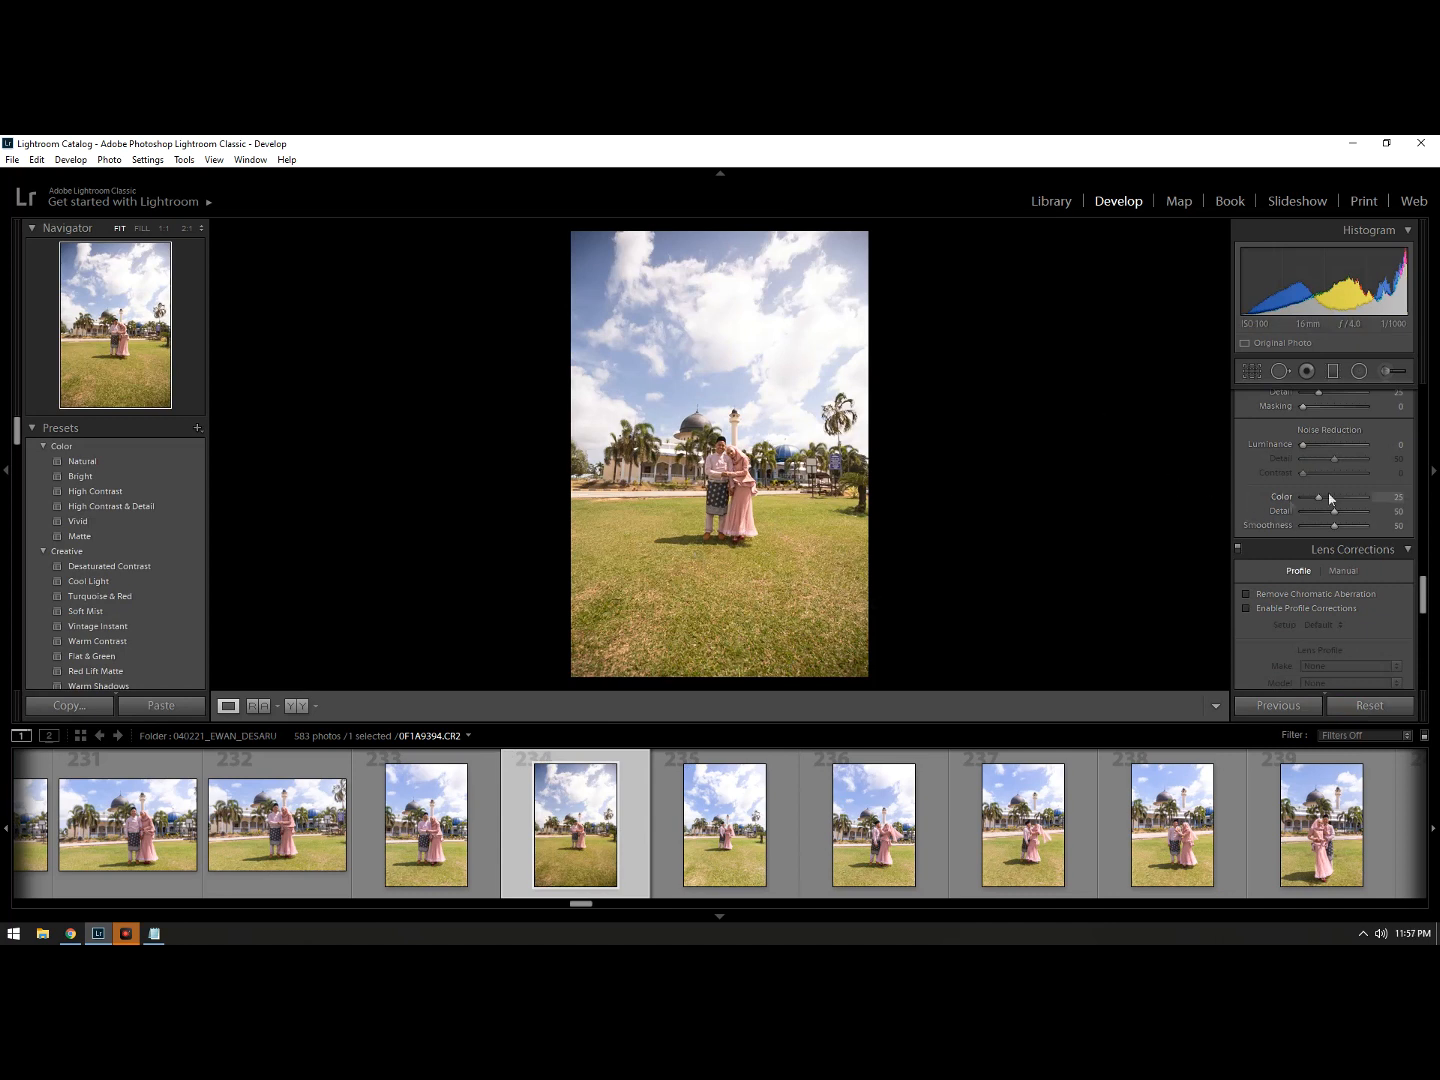
{"action": "left_click", "coordinate": [1283, 595]}
{"action": "left_click", "coordinate": [1270, 608]}
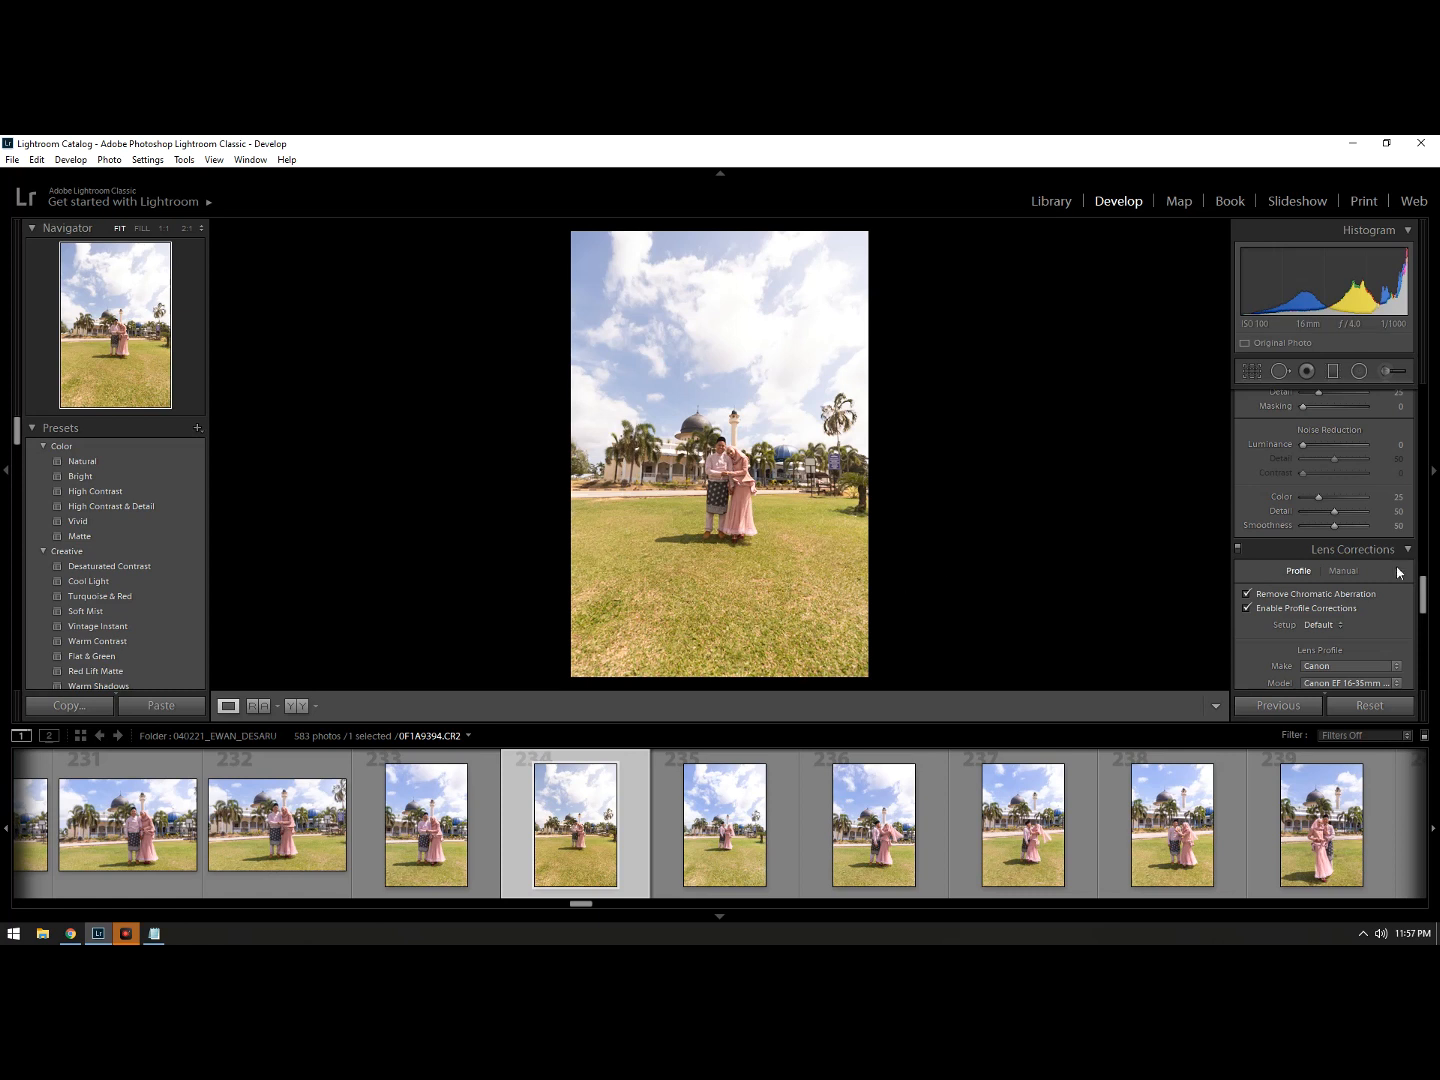
Step: Open the luminance noise reduction value and inspect the detail on the couple and the mosque at 1:1
{"action": "left_click", "coordinate": [1399, 444]}
{"action": "scroll", "coordinate": [1340, 470], "scroll_direction": "up", "scroll_amount": 5}
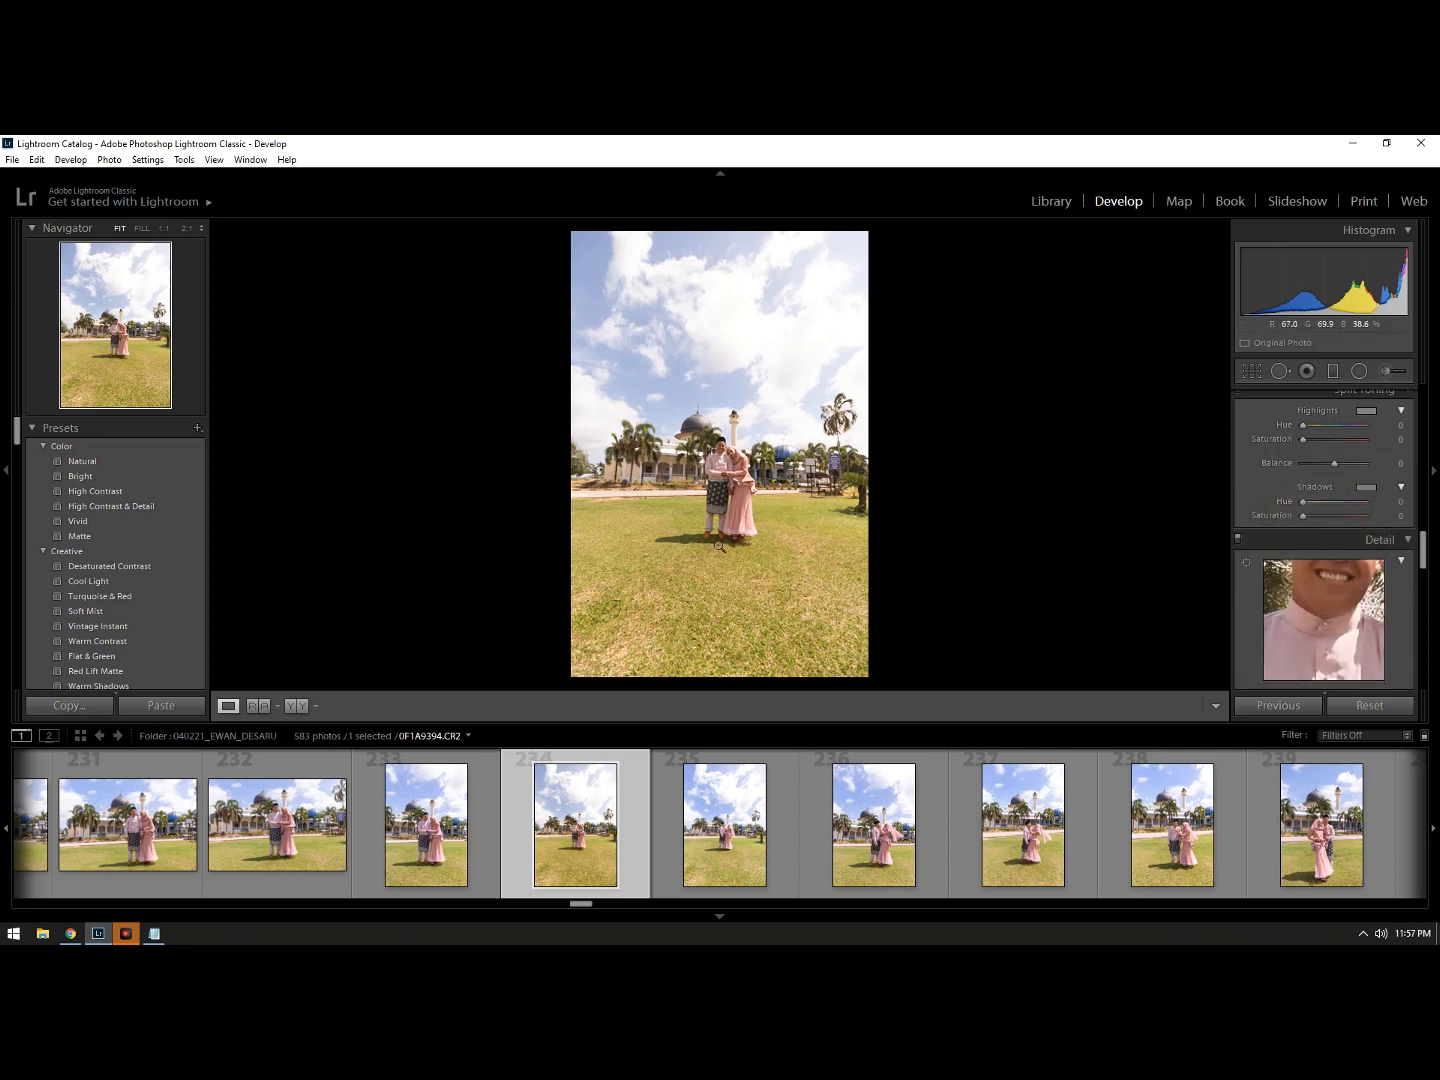
{"action": "left_click", "coordinate": [798, 522]}
{"action": "left_click_drag", "start_coordinate": [692, 492], "coordinate": [818, 598]}
{"action": "left_click_drag", "start_coordinate": [903, 533], "coordinate": [873, 670]}
{"action": "left_click_drag", "start_coordinate": [922, 473], "coordinate": [940, 541]}
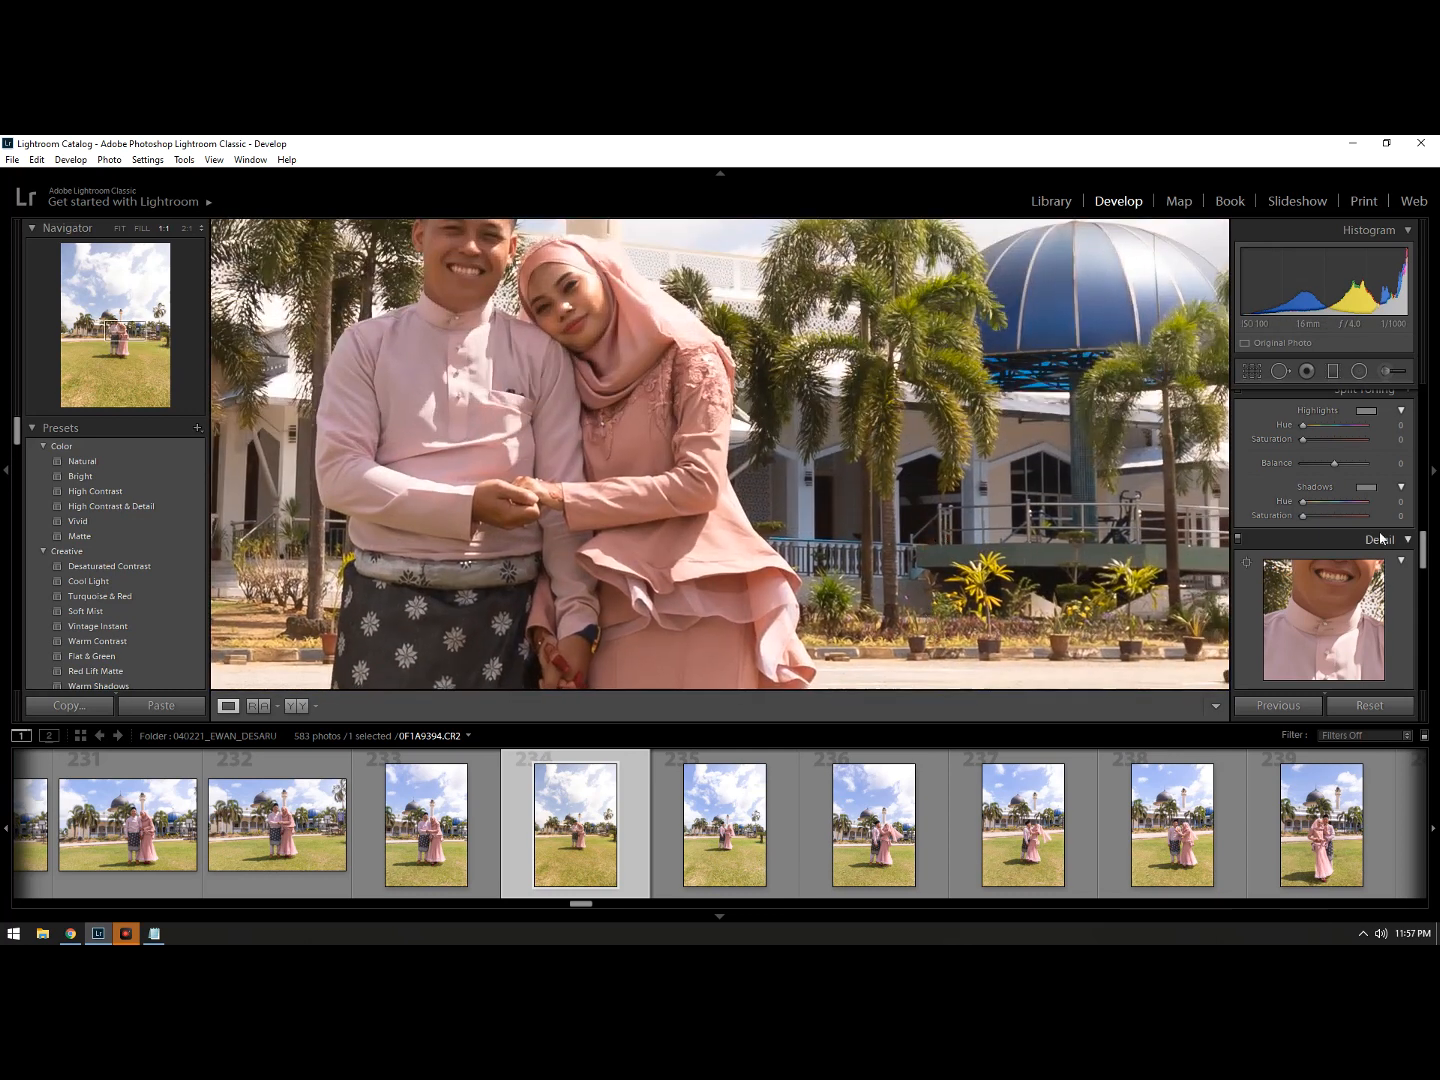
Step: Try a white balance temperature of 5000, settle on 4976, and check the couple's skin and clothes at 1:1
{"action": "scroll", "coordinate": [1352, 533], "scroll_direction": "up", "scroll_amount": 8}
{"action": "scroll", "coordinate": [1386, 561], "scroll_direction": "up", "scroll_amount": 5}
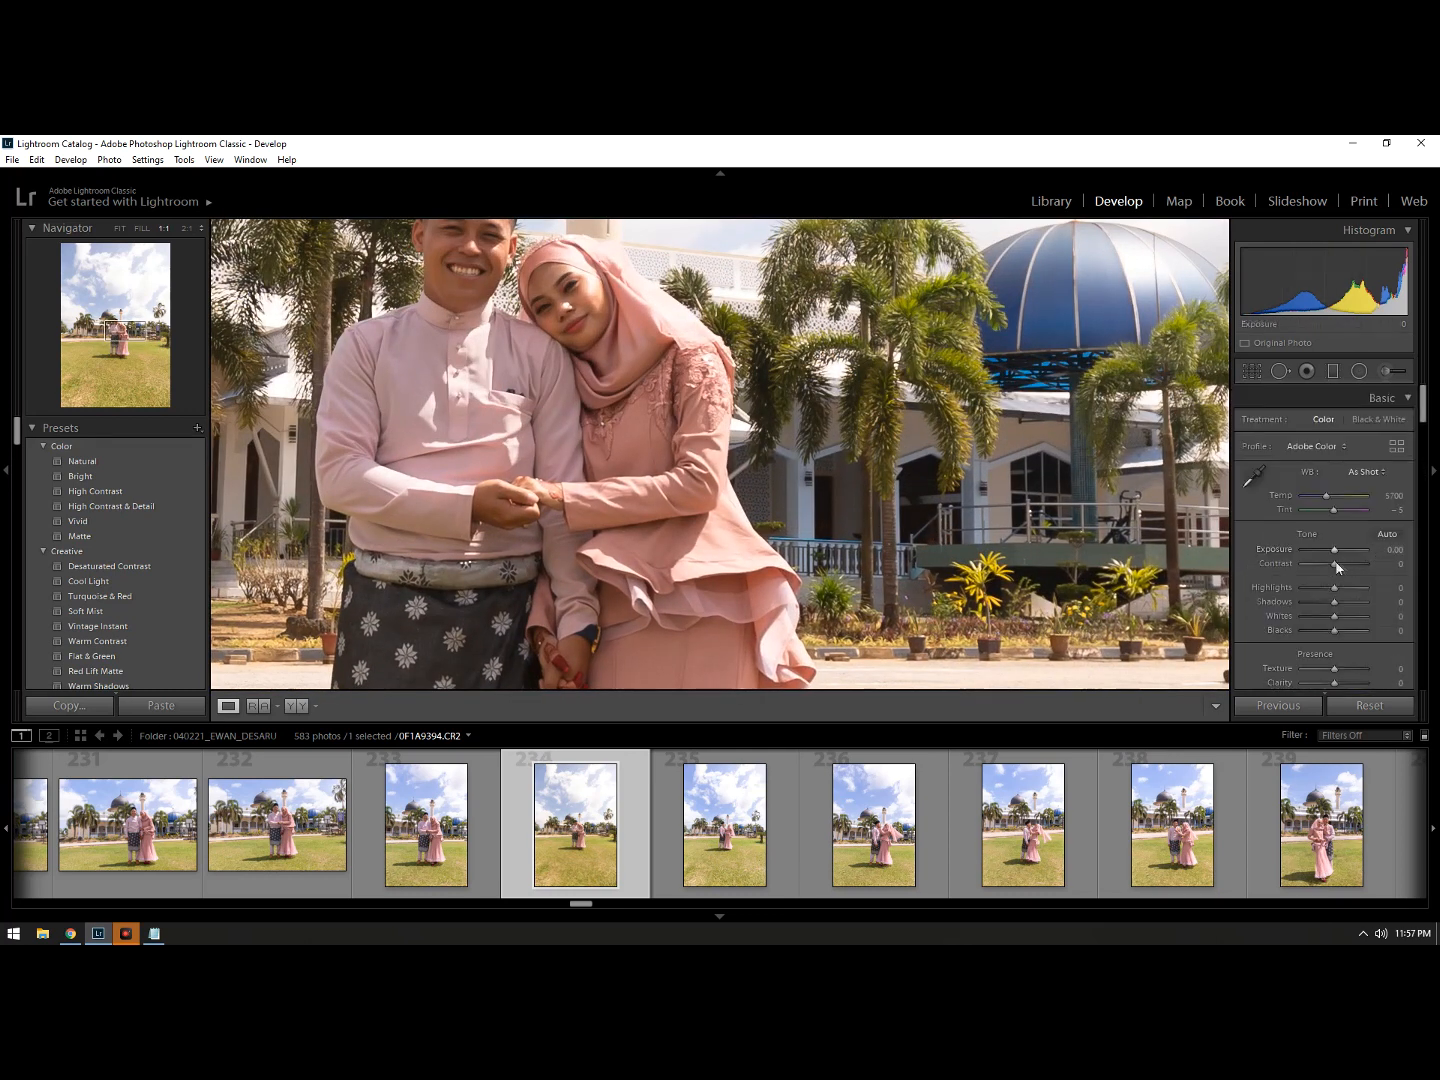
{"action": "left_click", "coordinate": [1396, 498]}
{"action": "type", "text": "5000"}
{"action": "key", "text": "Return"}
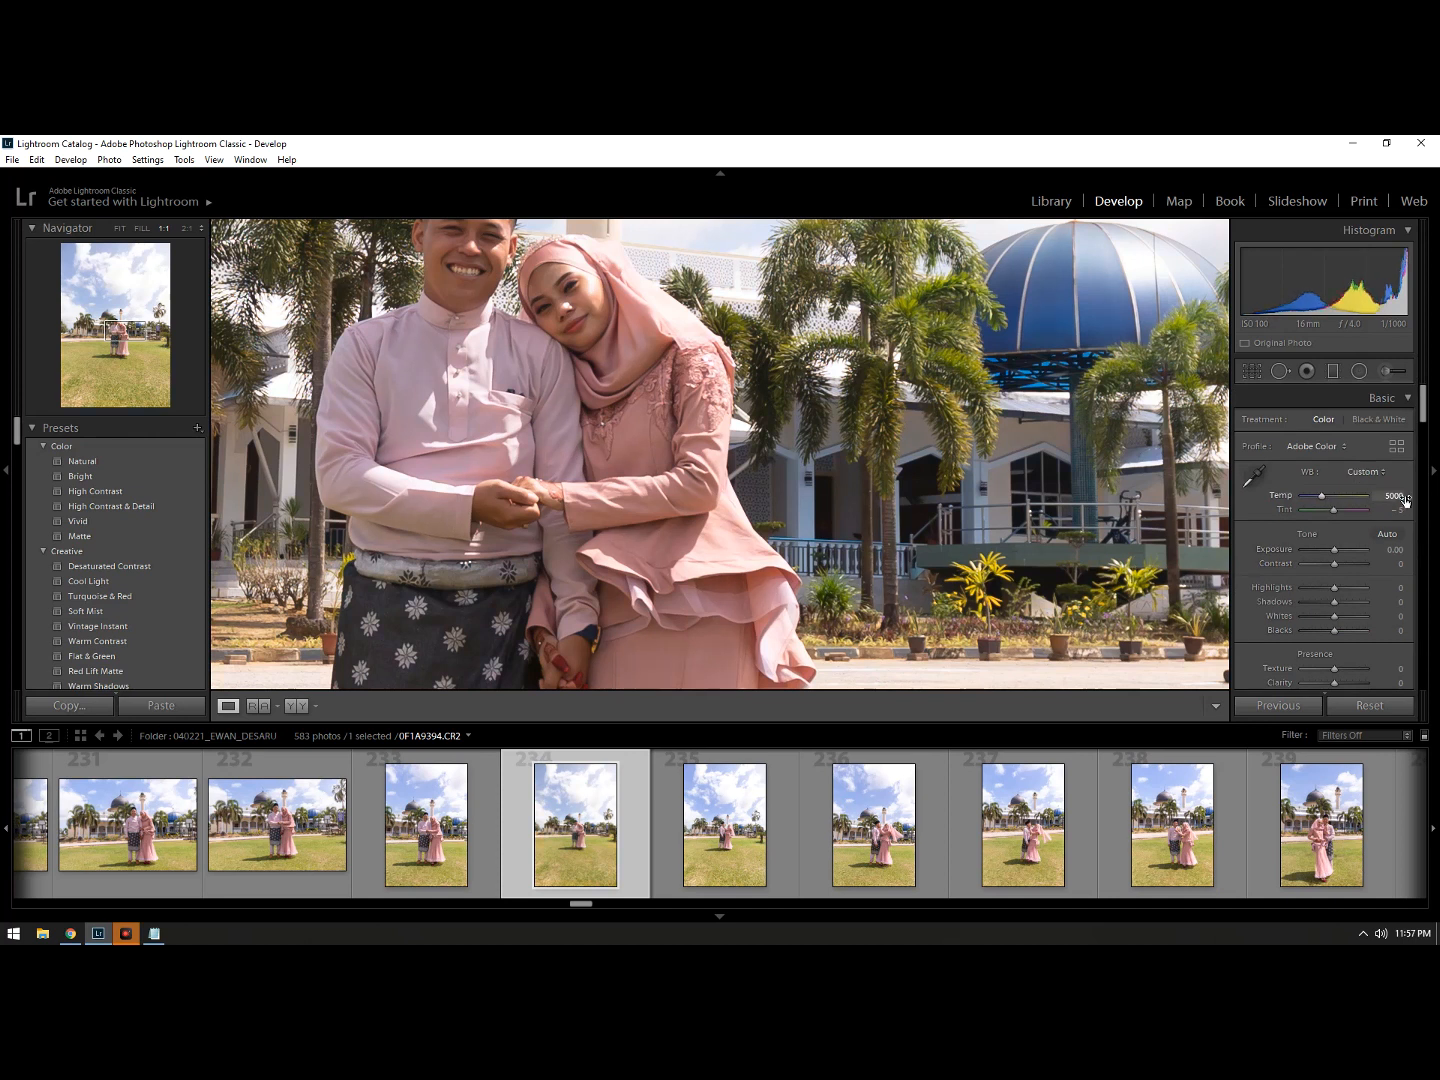
{"action": "left_click_drag", "start_coordinate": [672, 362], "coordinate": [672, 430]}
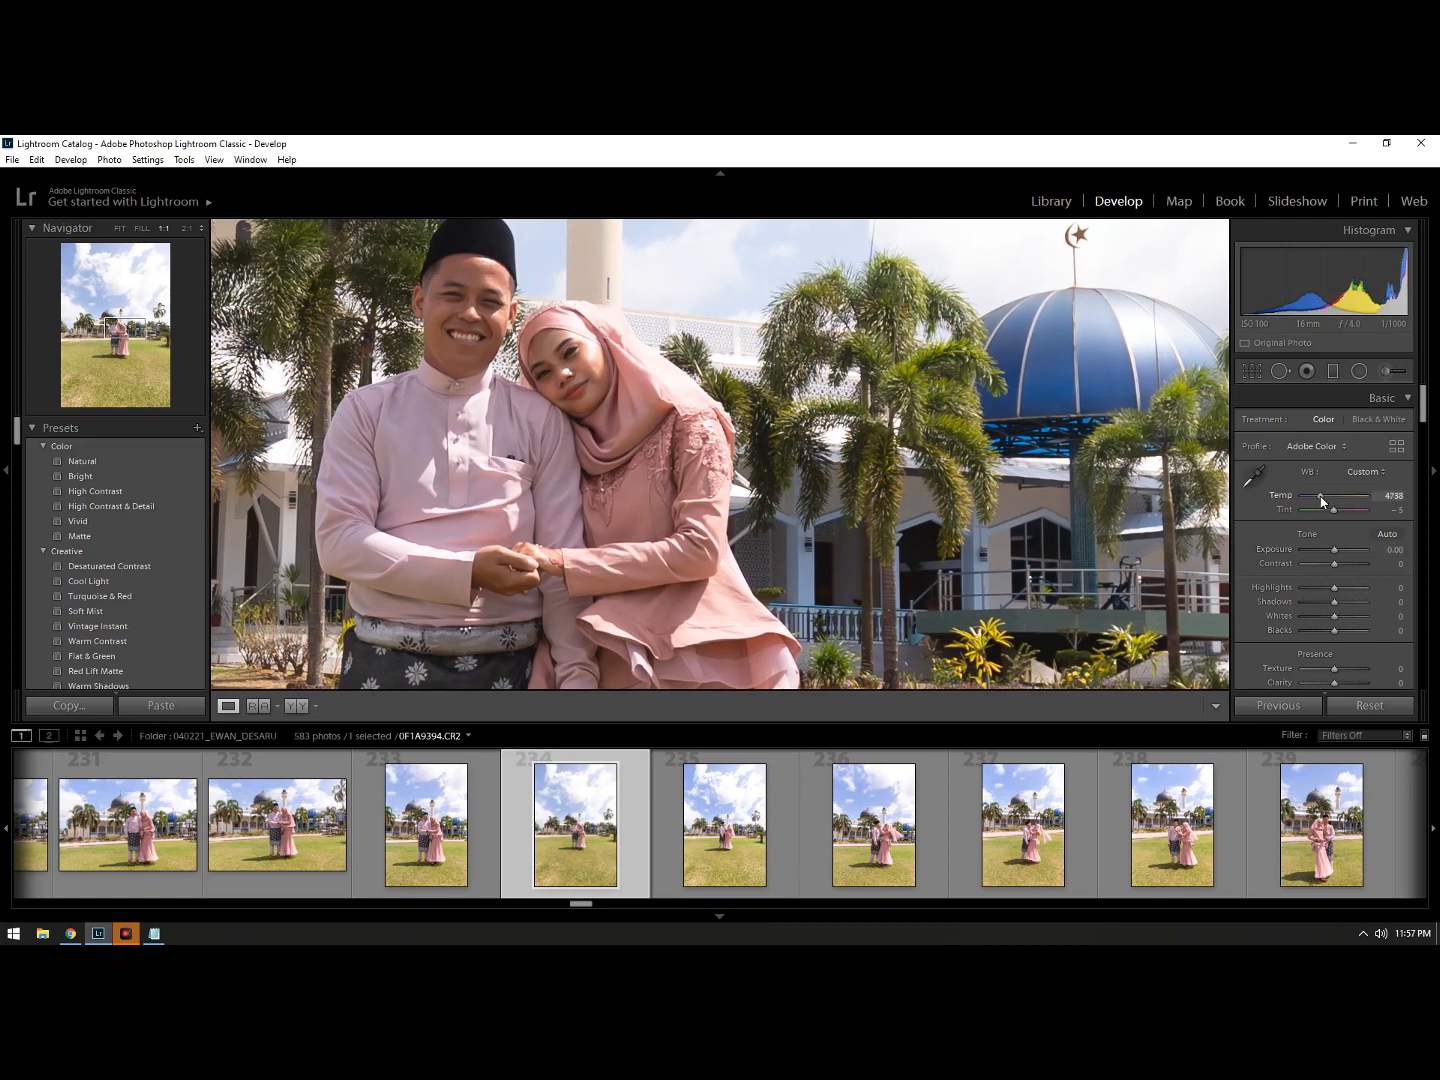
{"action": "mouse_move", "coordinate": [1320, 500]}
{"action": "left_mouse_down"}
{"action": "mouse_move", "coordinate": [1266, 502]}
{"action": "mouse_move", "coordinate": [1321, 499]}
{"action": "left_mouse_up"}
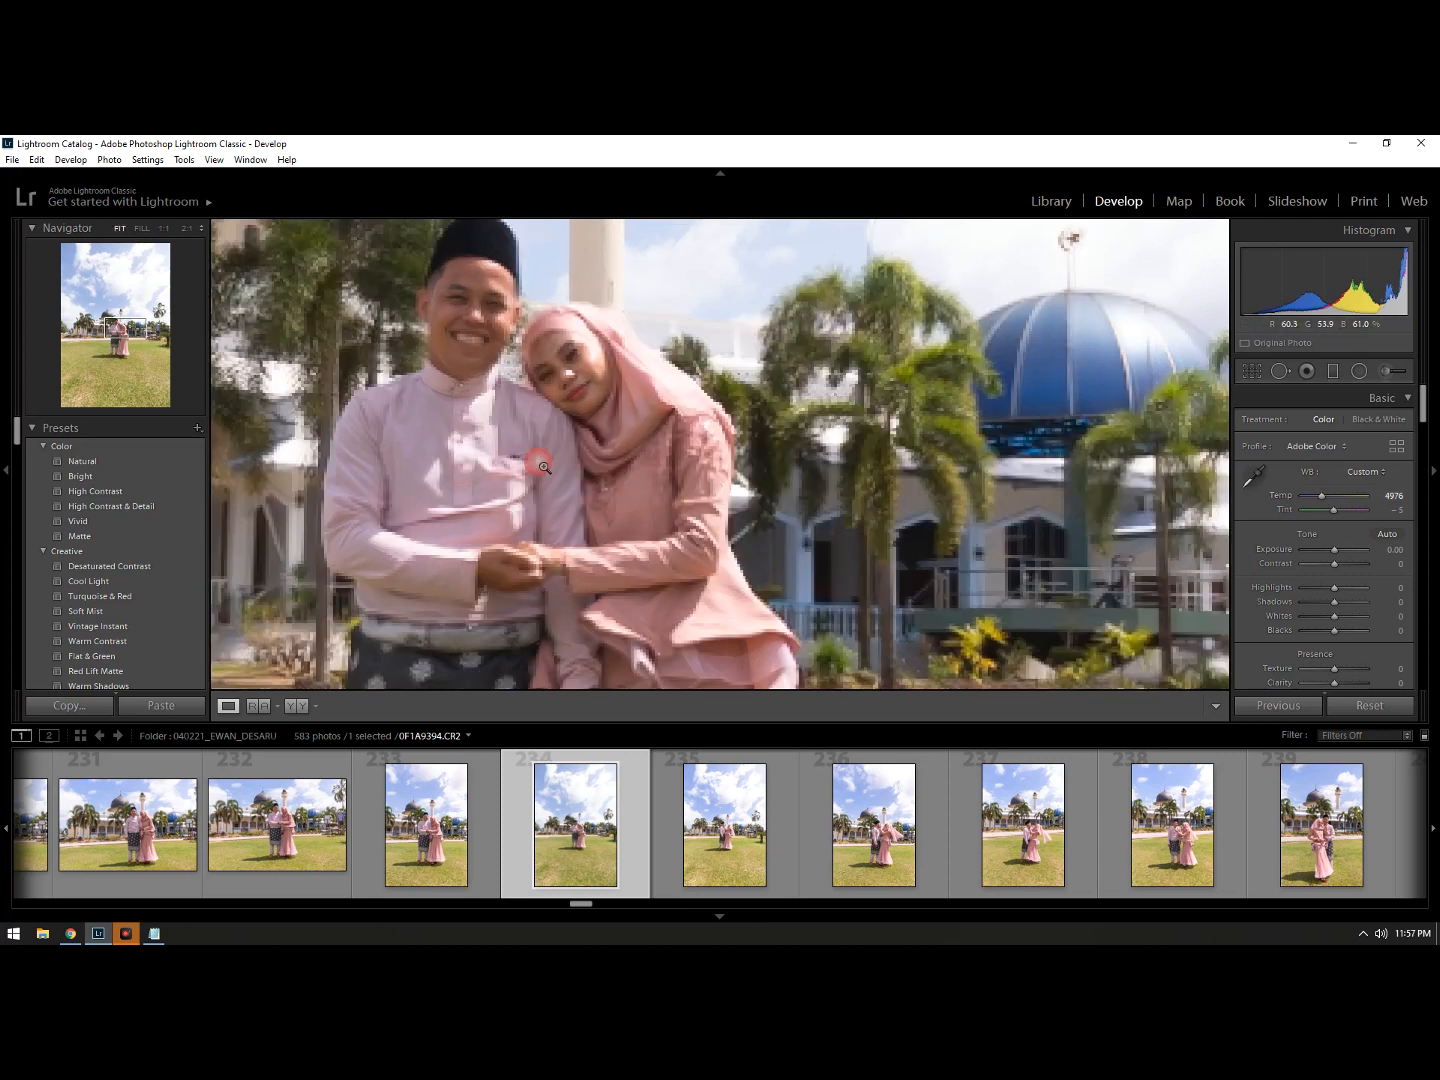
{"action": "left_click", "coordinate": [622, 476]}
{"action": "left_click", "coordinate": [733, 456]}
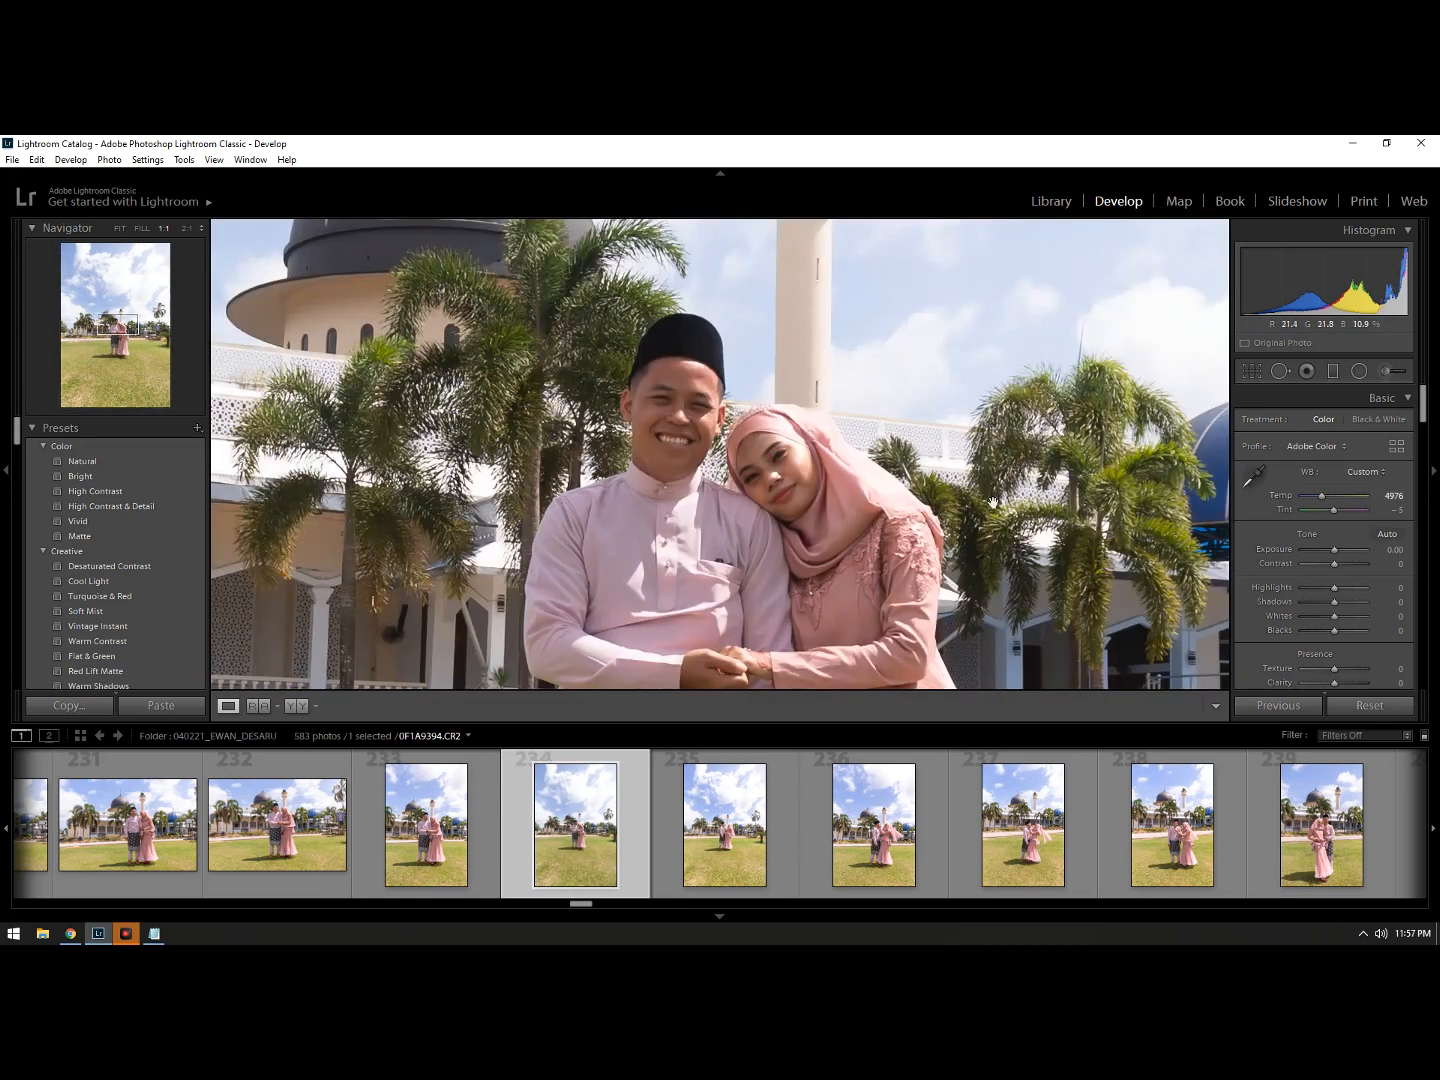
{"action": "left_click", "coordinate": [877, 493]}
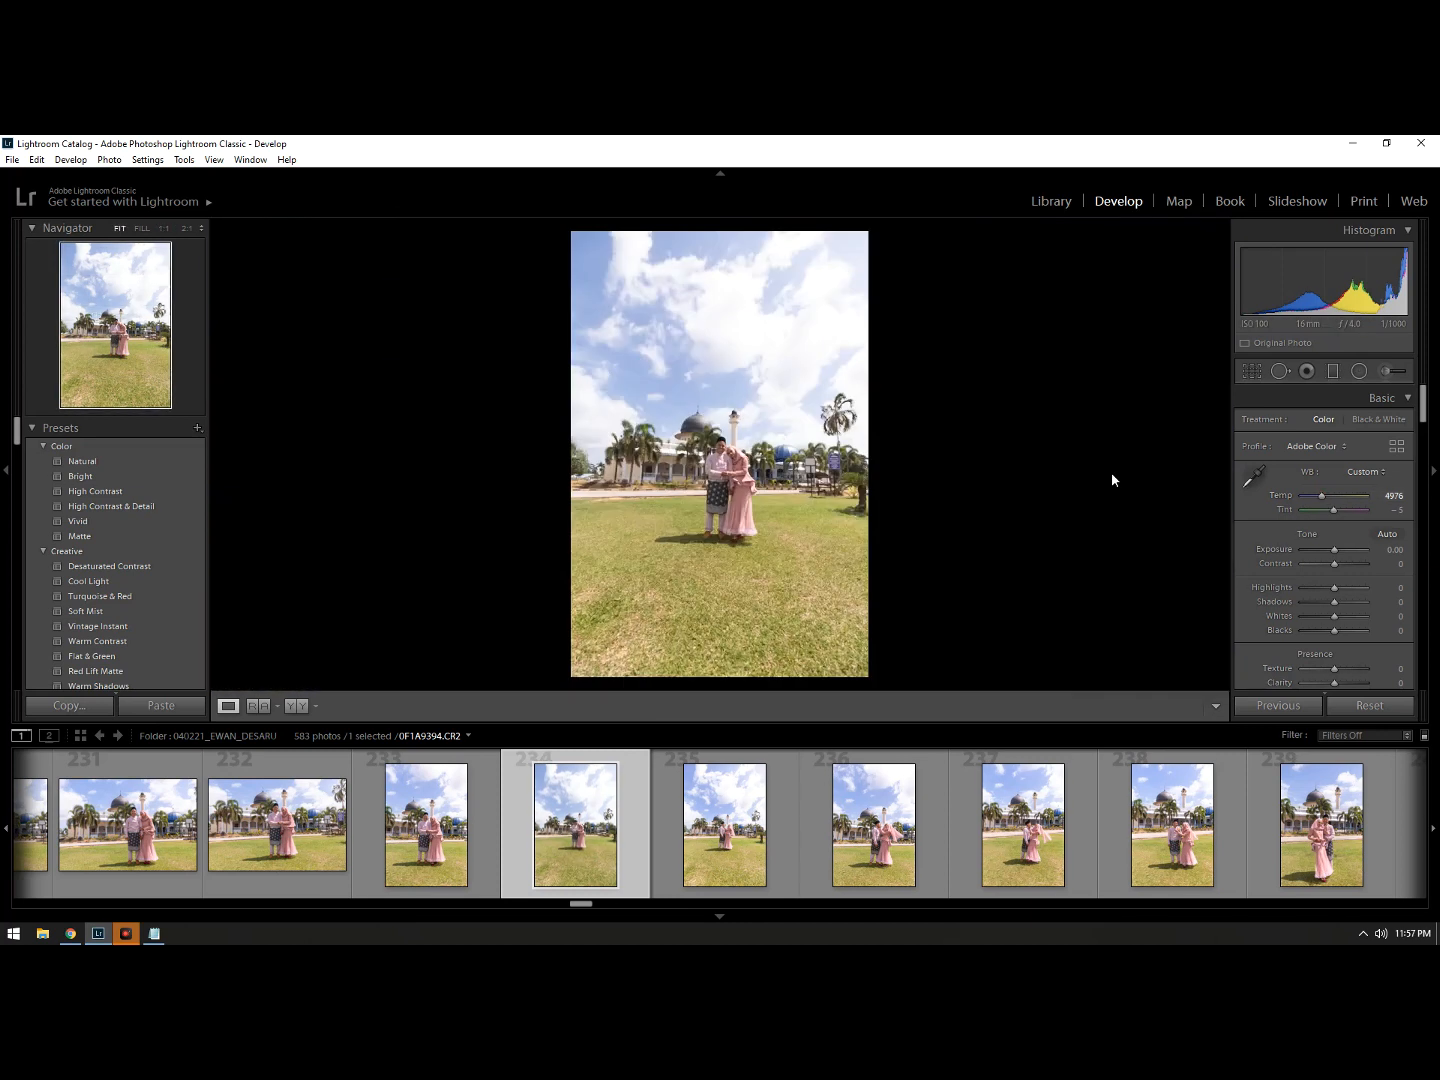
Step: Straighten the vertical mosque photo to an angle of about -0.14 and crop in its edges around the couple
{"action": "left_click", "coordinate": [1255, 371]}
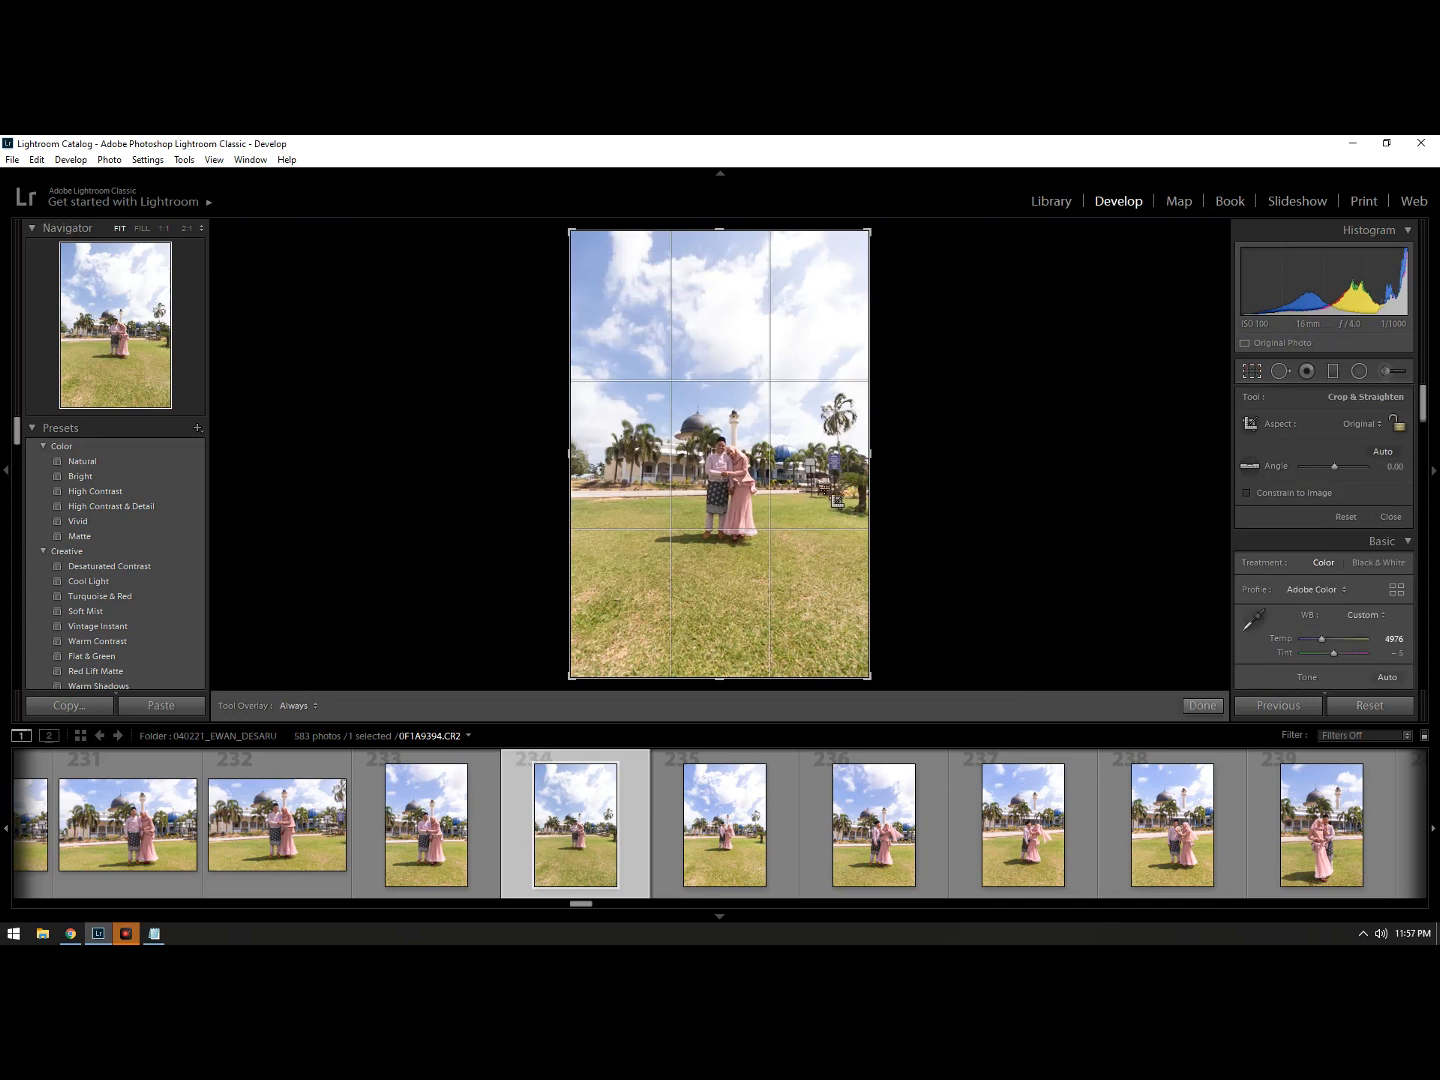
{"action": "left_click", "coordinate": [1247, 467]}
{"action": "left_click_drag", "start_coordinate": [703, 537], "coordinate": [722, 537]}
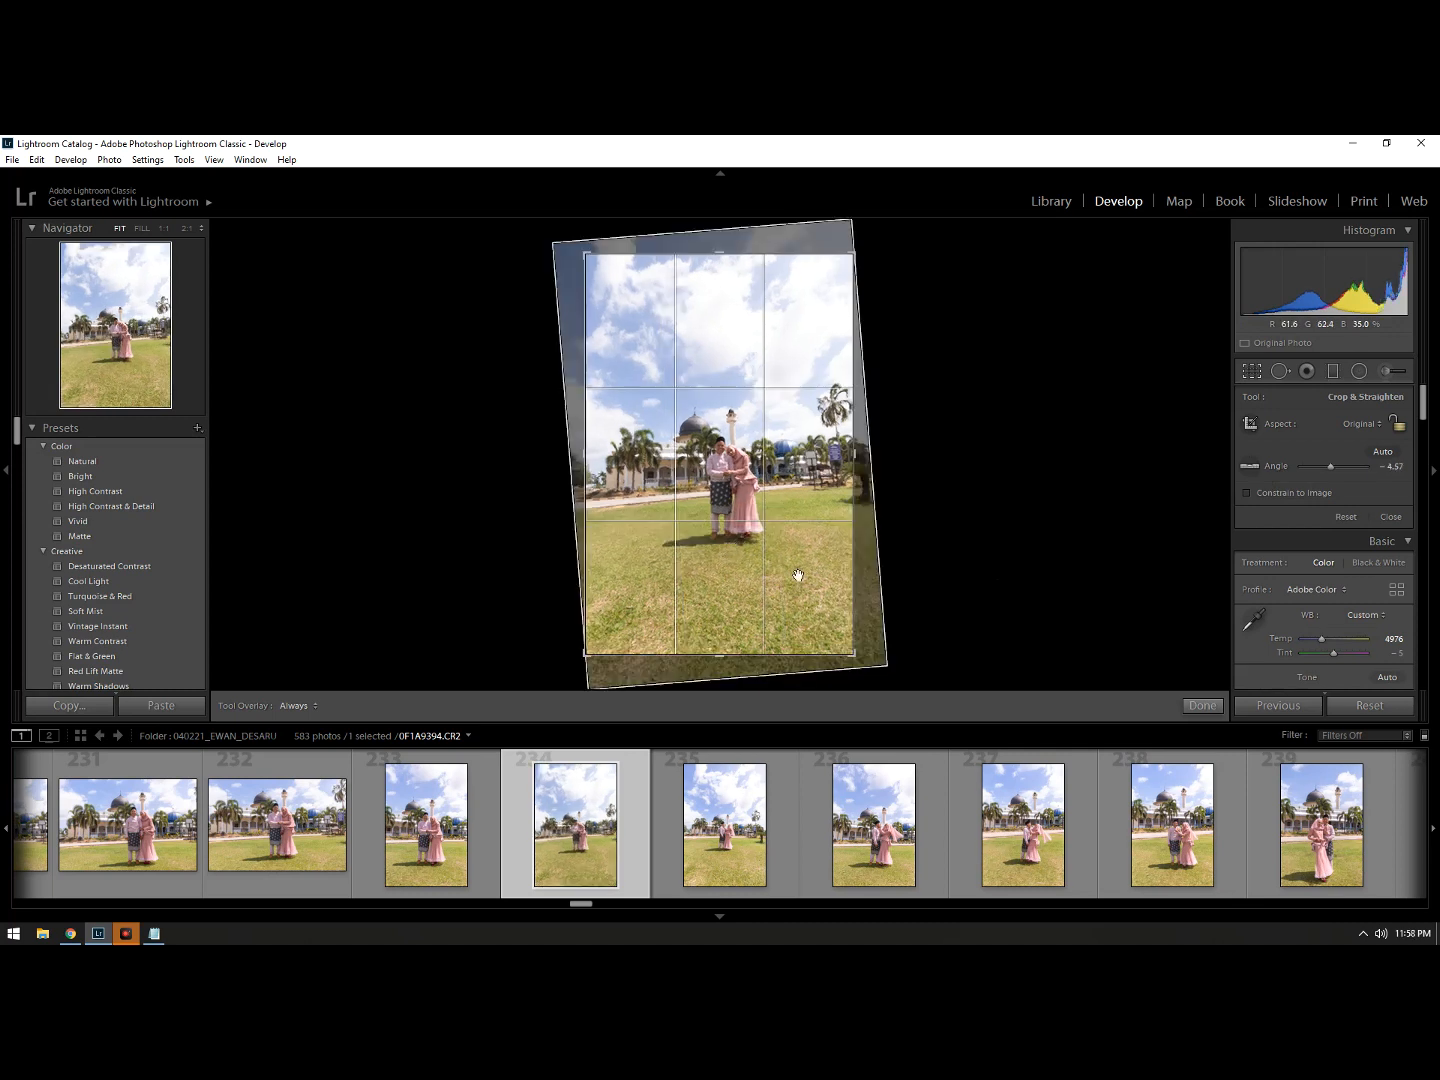
{"action": "left_click_drag", "start_coordinate": [877, 665], "coordinate": [859, 678]}
{"action": "left_click_drag", "start_coordinate": [794, 554], "coordinate": [790, 548]}
{"action": "mouse_move", "coordinate": [585, 253]}
{"action": "left_mouse_down"}
{"action": "mouse_move", "coordinate": [573, 237]}
{"action": "mouse_move", "coordinate": [585, 266]}
{"action": "left_mouse_up"}
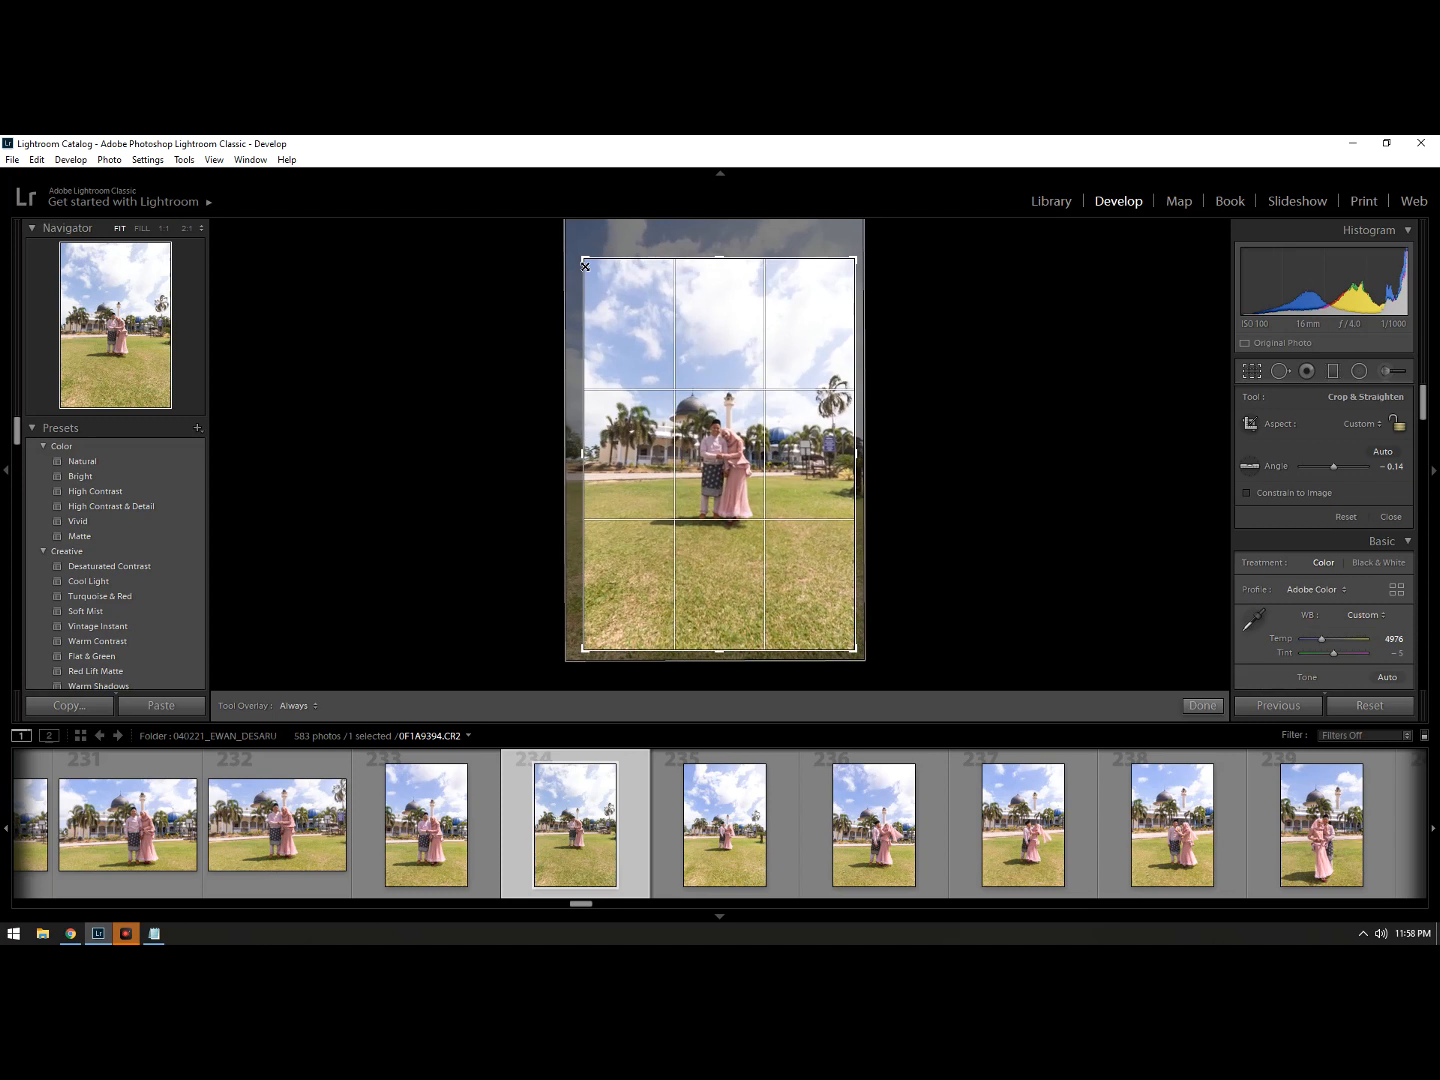
{"action": "left_click", "coordinate": [921, 482]}
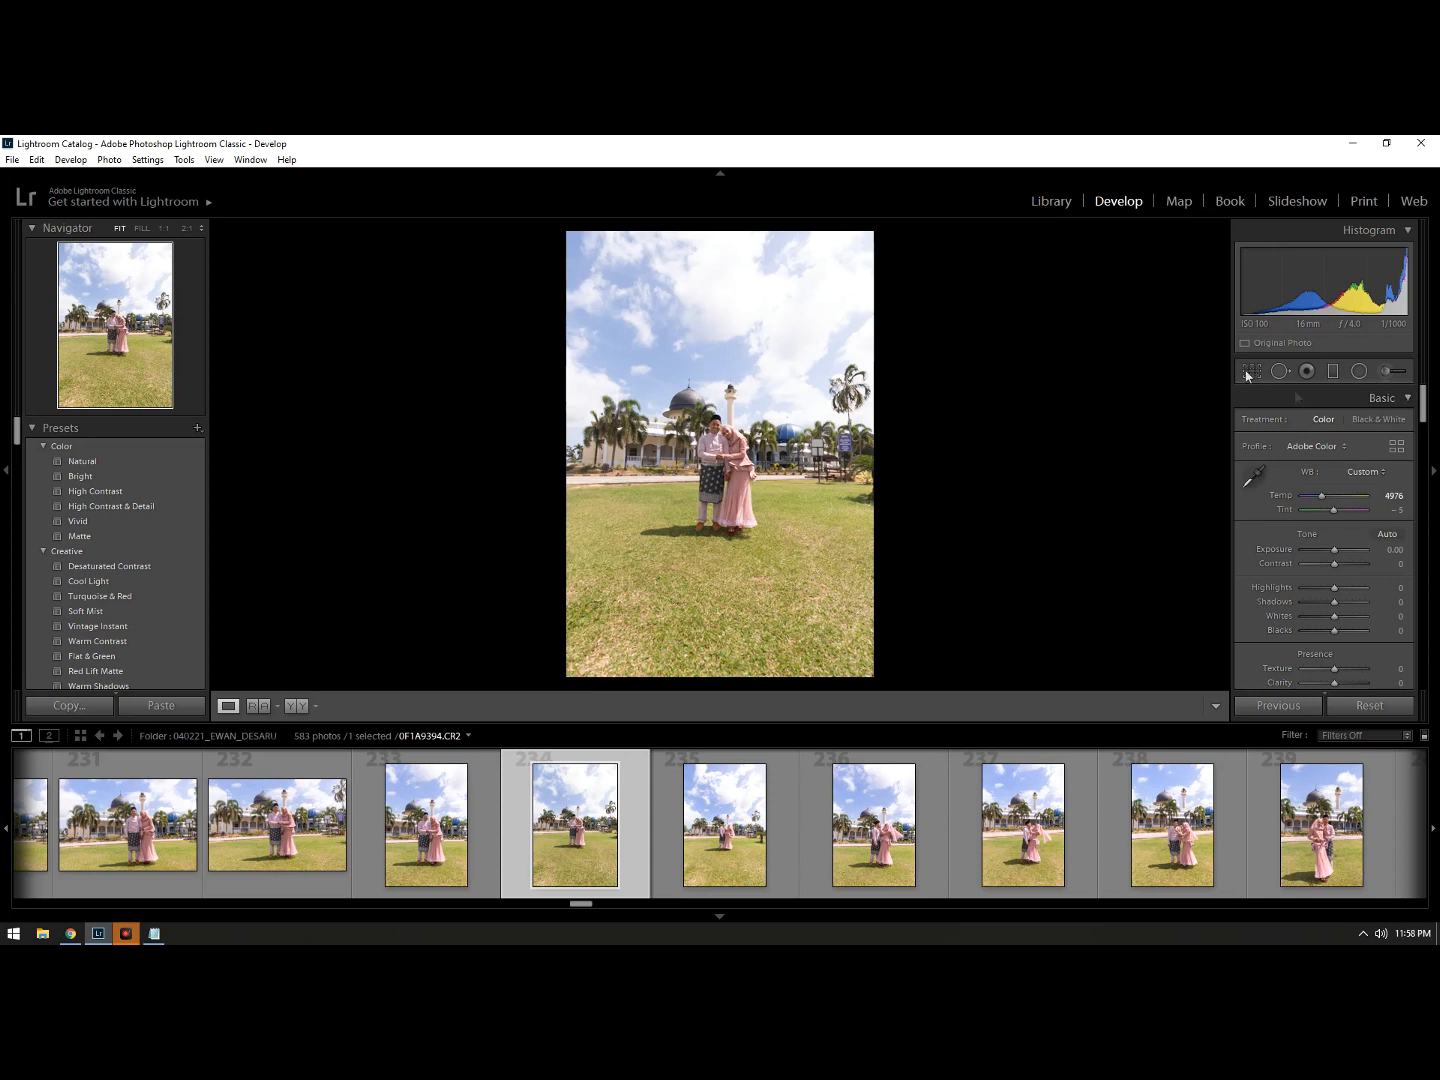
Step: Lower Highlights to -79 while viewing the couple at 1:1, and reset Shadows to 0
{"action": "left_click", "coordinate": [735, 452]}
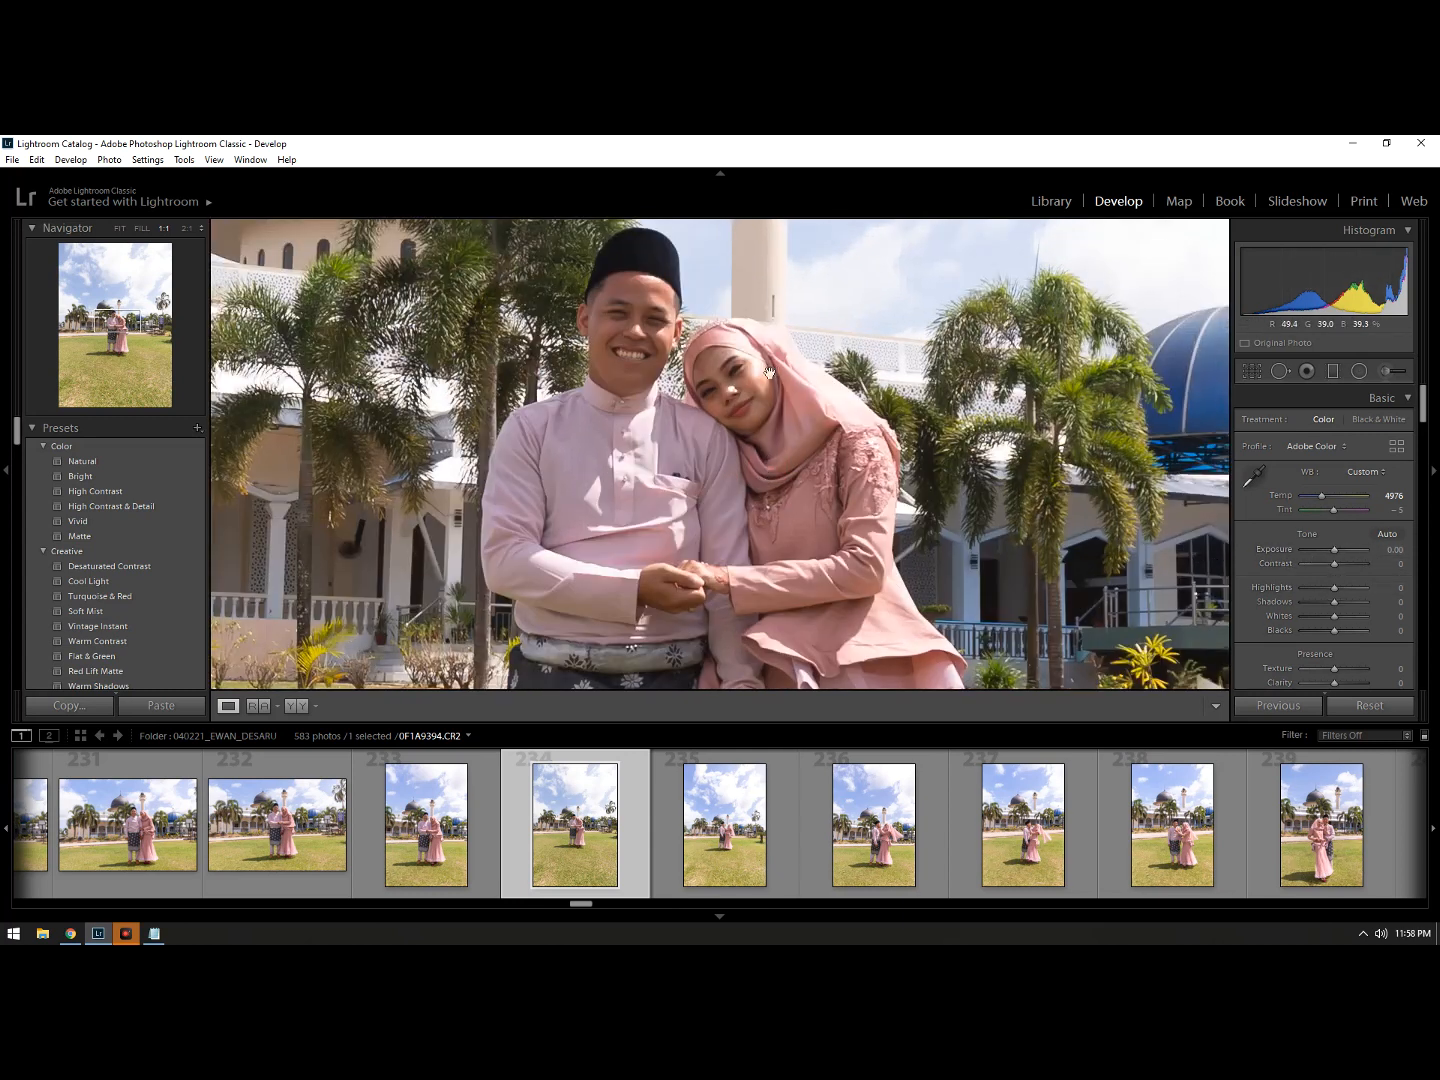
{"action": "left_click_drag", "start_coordinate": [1313, 592], "coordinate": [1310, 597]}
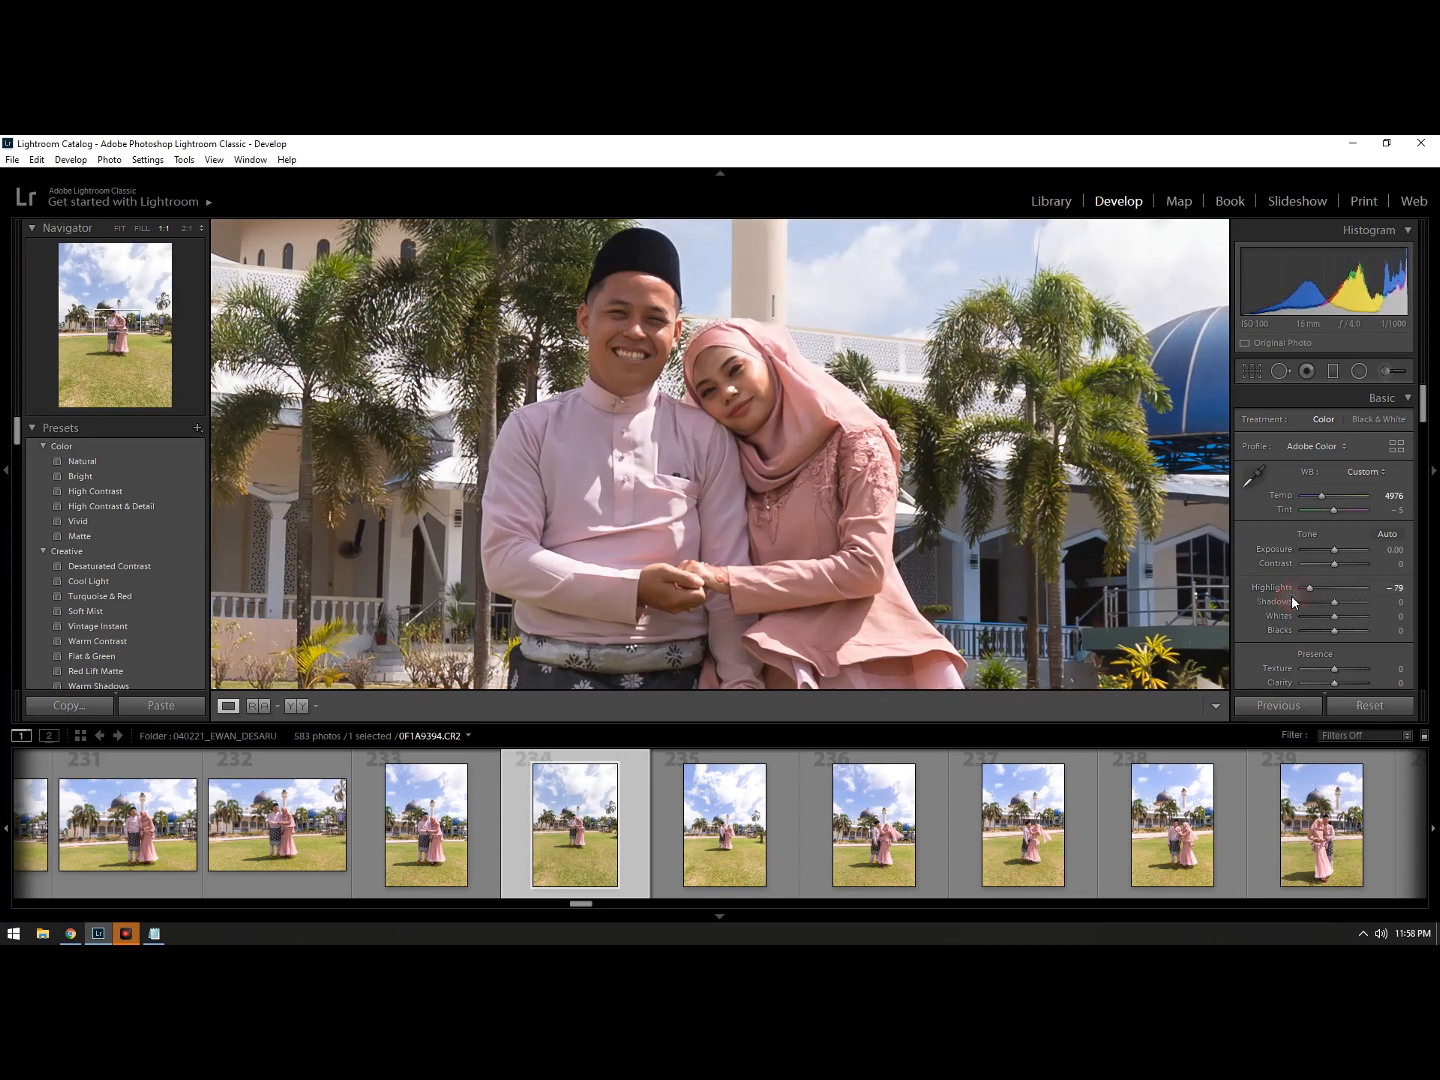
{"action": "left_click_drag", "start_coordinate": [1337, 606], "coordinate": [1330, 607]}
{"action": "double_click", "coordinate": [1279, 603]}
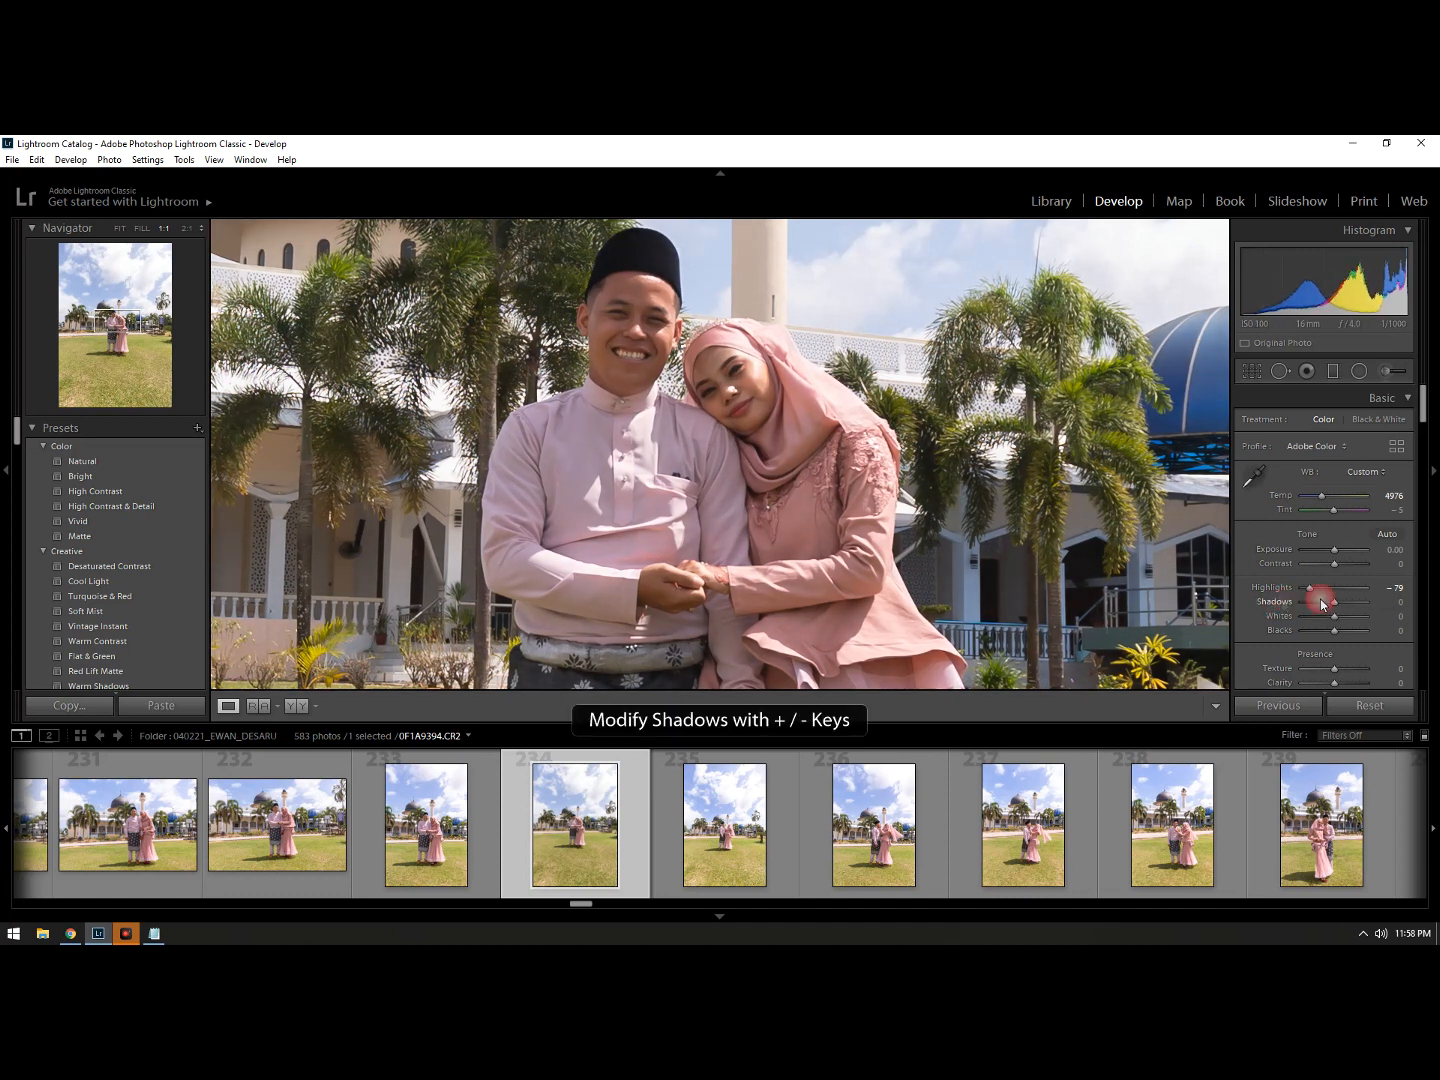
Step: Set Whites to -29 and Blacks to +30, and return to the full view of the photo
{"action": "mouse_move", "coordinate": [1337, 621]}
{"action": "left_mouse_down"}
{"action": "mouse_move", "coordinate": [1358, 636]}
{"action": "mouse_move", "coordinate": [1344, 634]}
{"action": "left_mouse_up"}
{"action": "left_click", "coordinate": [1405, 631]}
{"action": "type", "text": "30"}
{"action": "key", "text": "Return"}
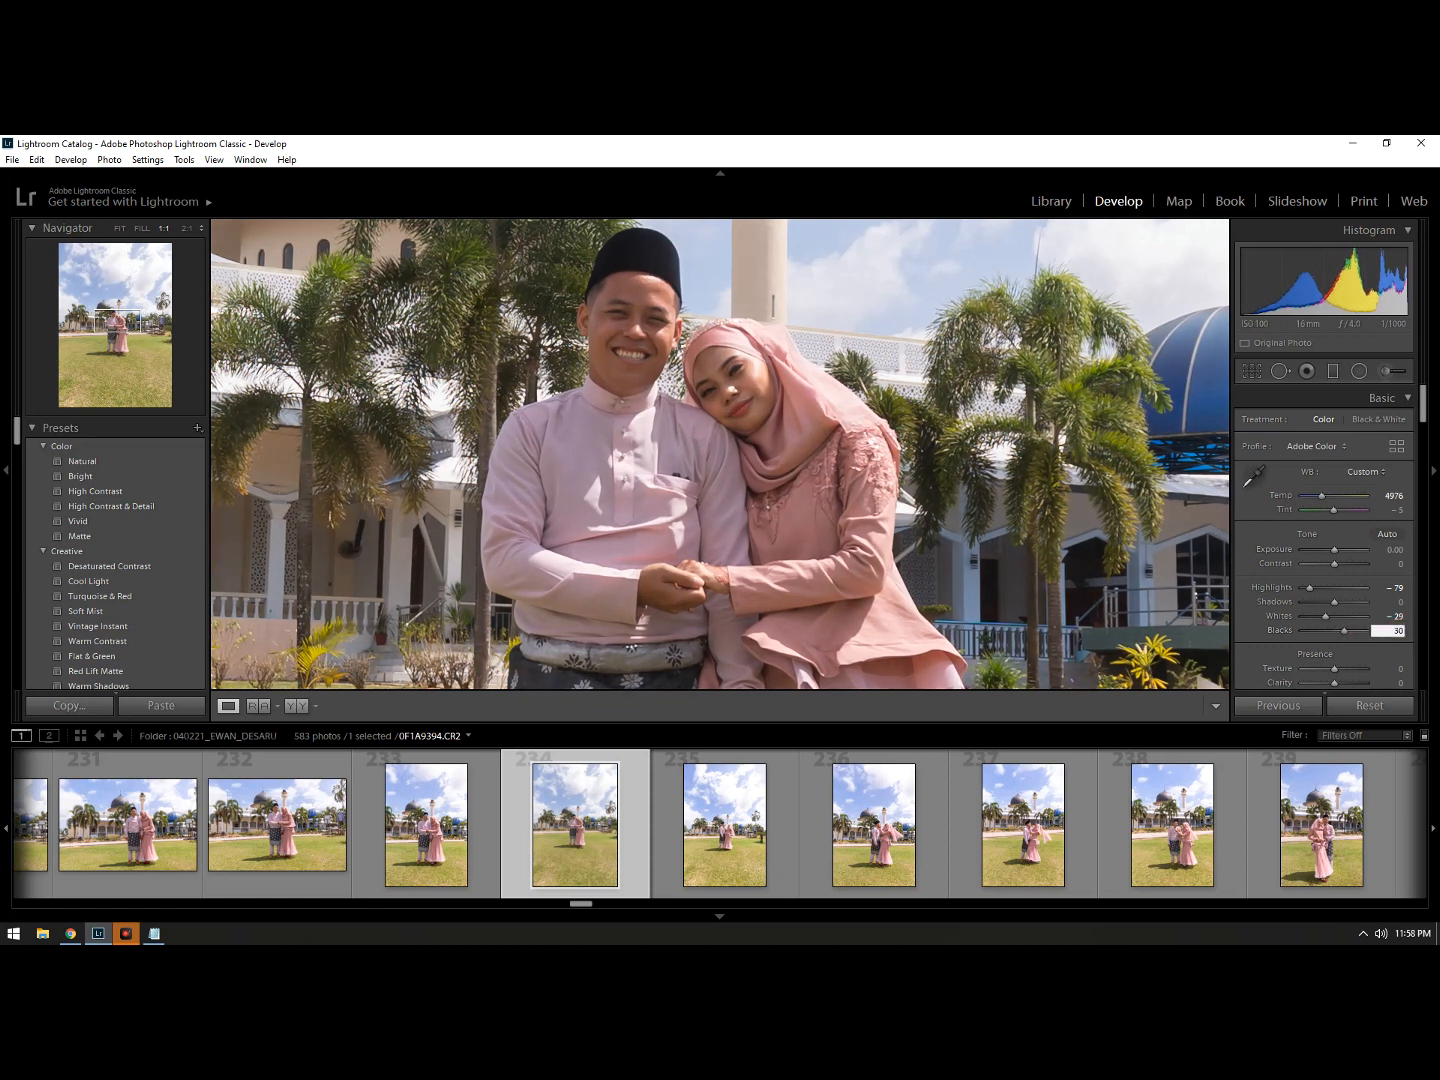
{"action": "left_click", "coordinate": [773, 458]}
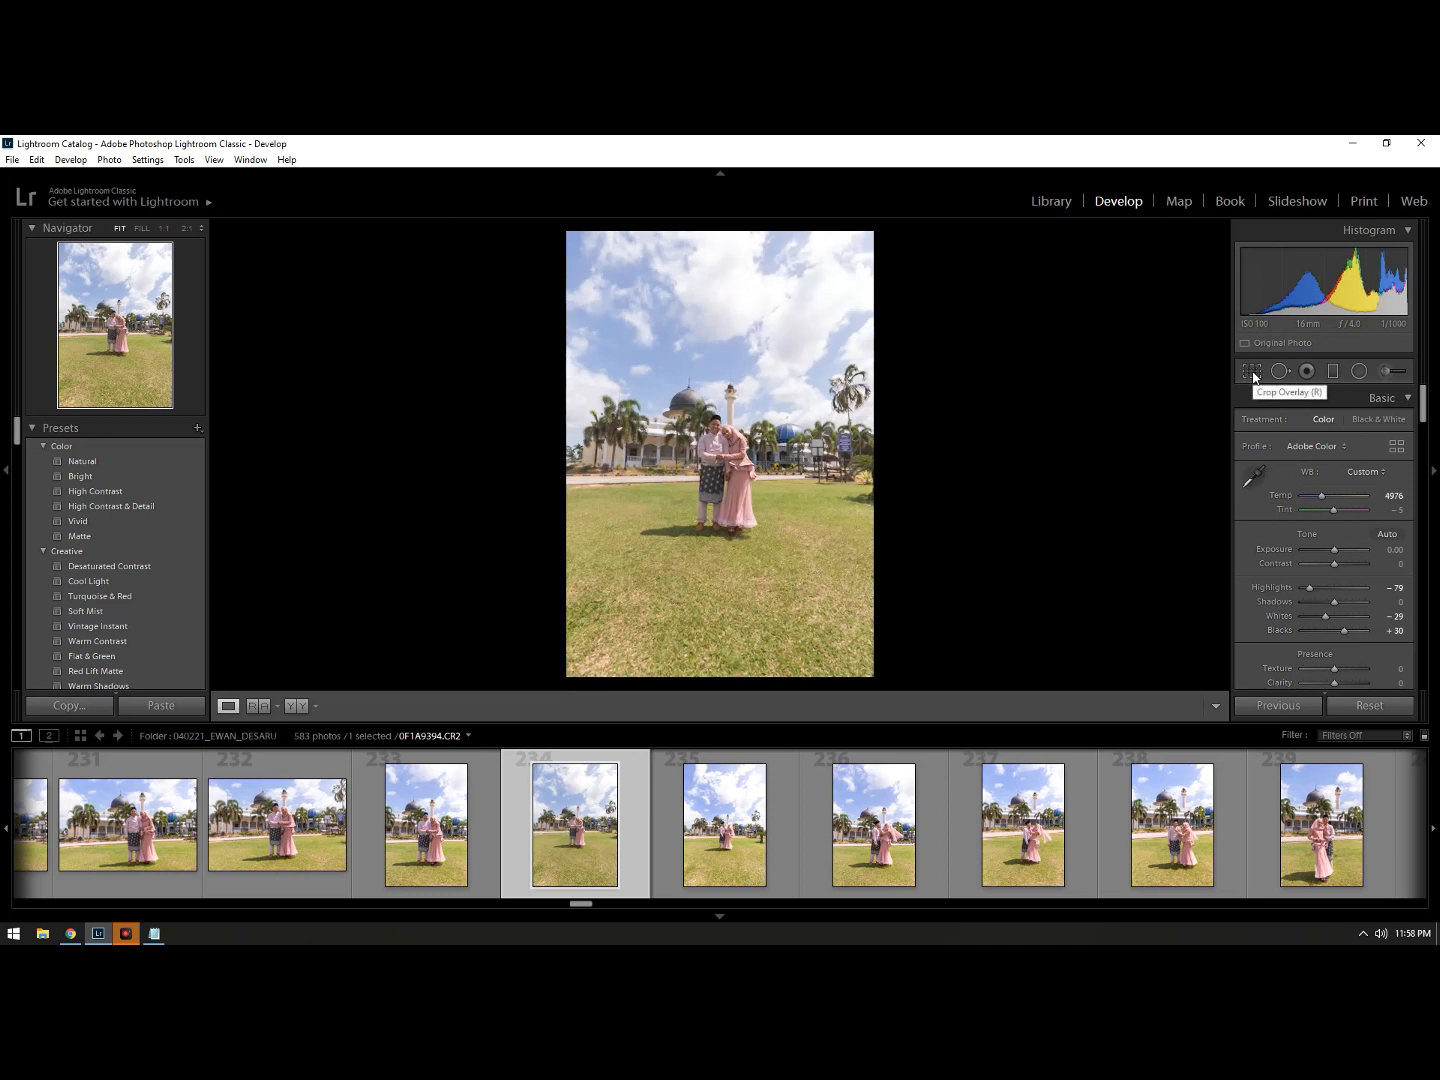
Step: Set the mosque photo's Vibrance to +15
{"action": "scroll", "coordinate": [1335, 555], "scroll_direction": "down", "scroll_amount": 2}
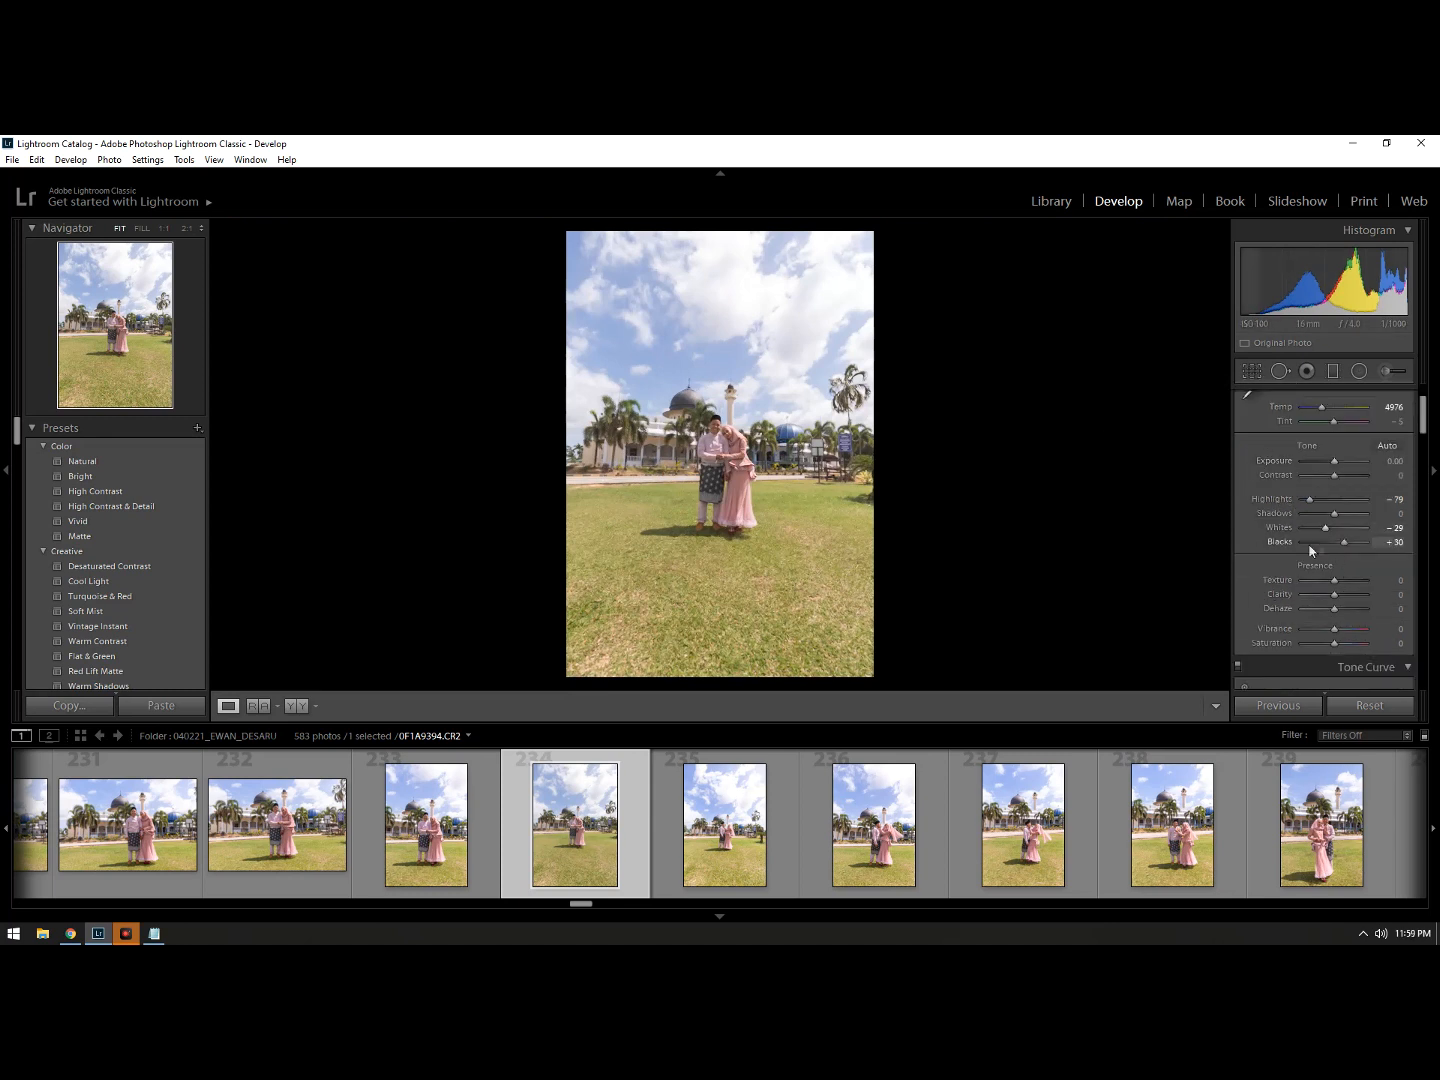
{"action": "scroll", "coordinate": [1333, 537], "scroll_direction": "down", "scroll_amount": 2}
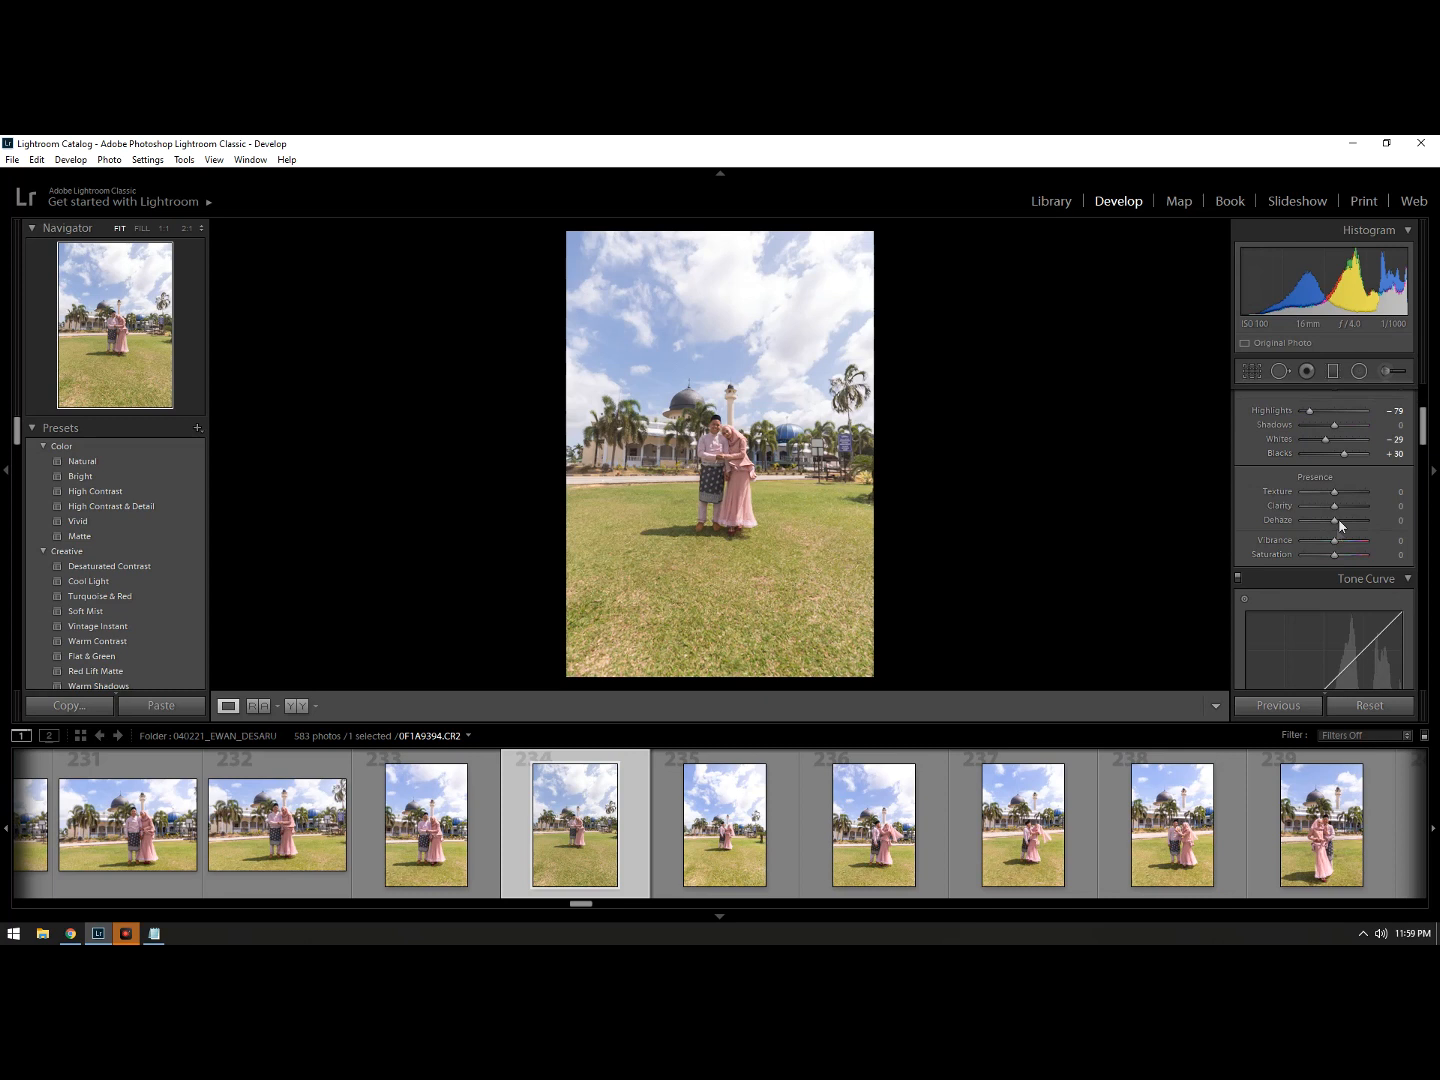
{"action": "left_click", "coordinate": [1398, 540]}
{"action": "type", "text": "15"}
{"action": "key", "text": "Return"}
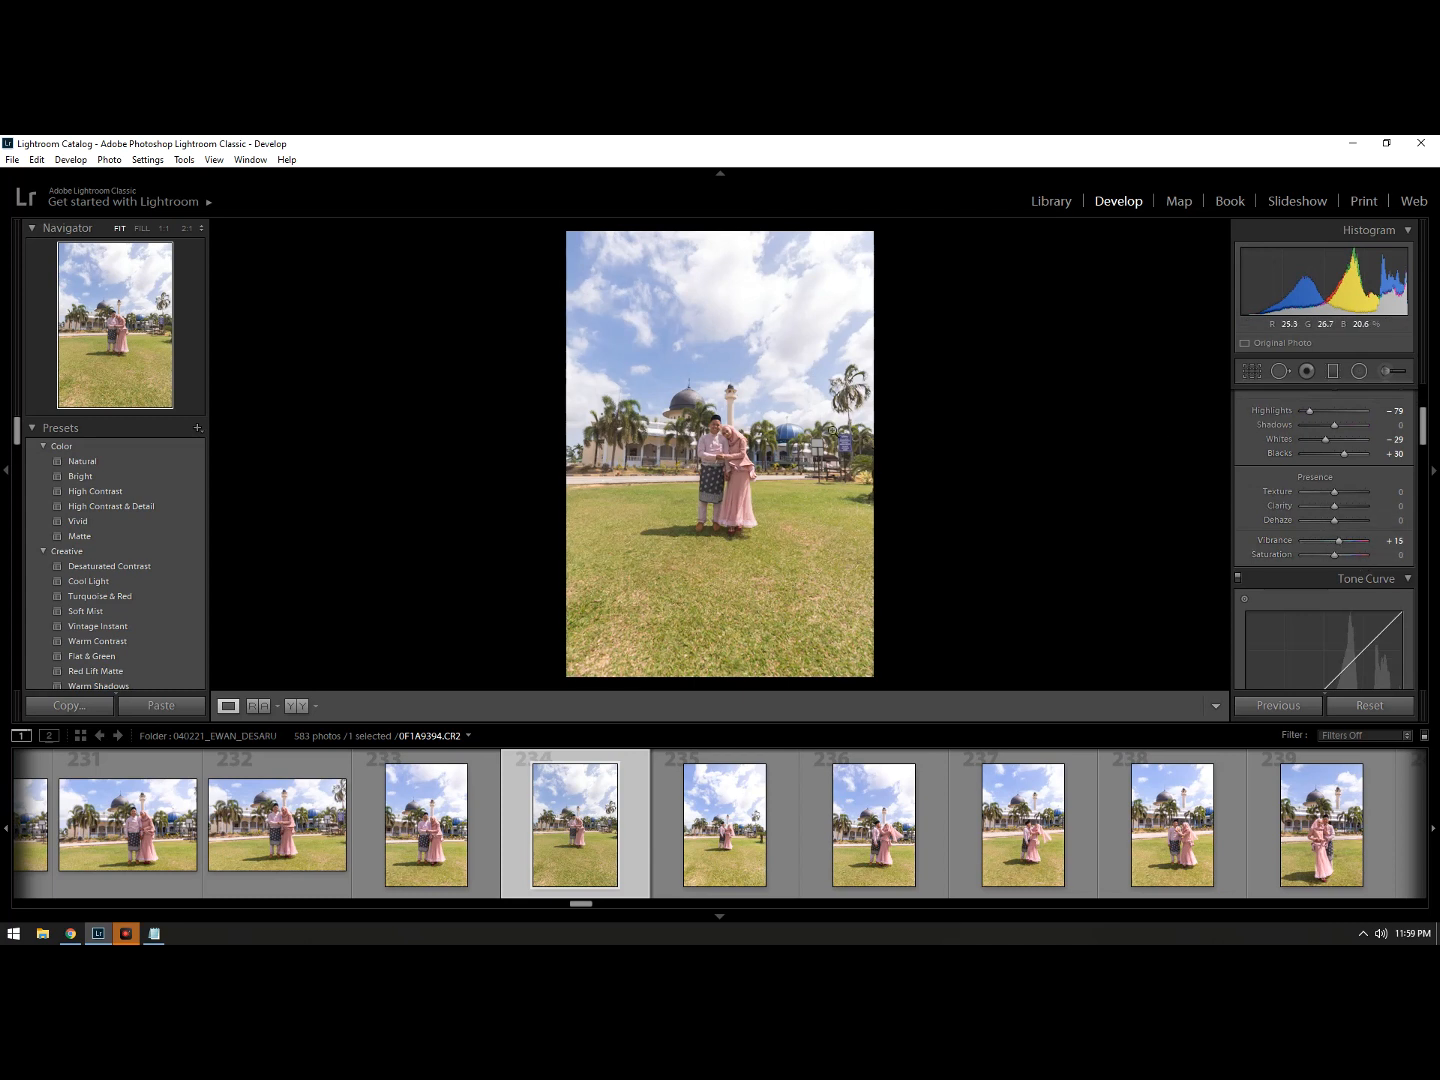
Step: Shape the tone curve with Lights at +13 and Darks at -11 for slightly more contrast
{"action": "scroll", "coordinate": [1319, 481], "scroll_direction": "down", "scroll_amount": 3}
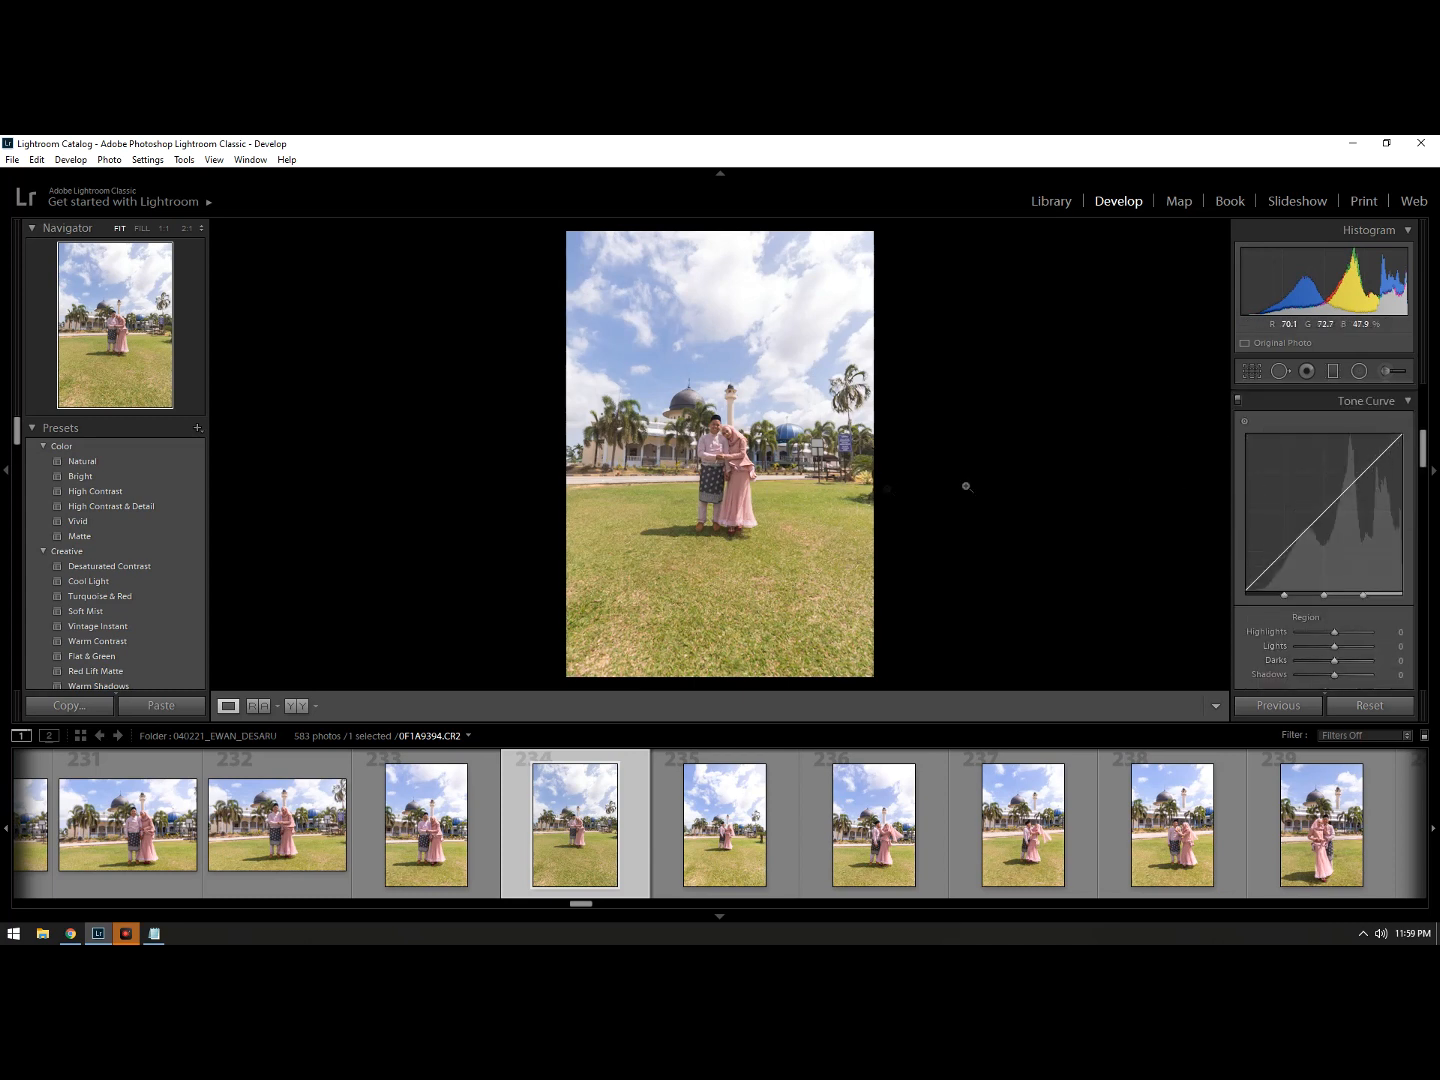
{"action": "left_click_drag", "start_coordinate": [1357, 478], "coordinate": [1357, 475]}
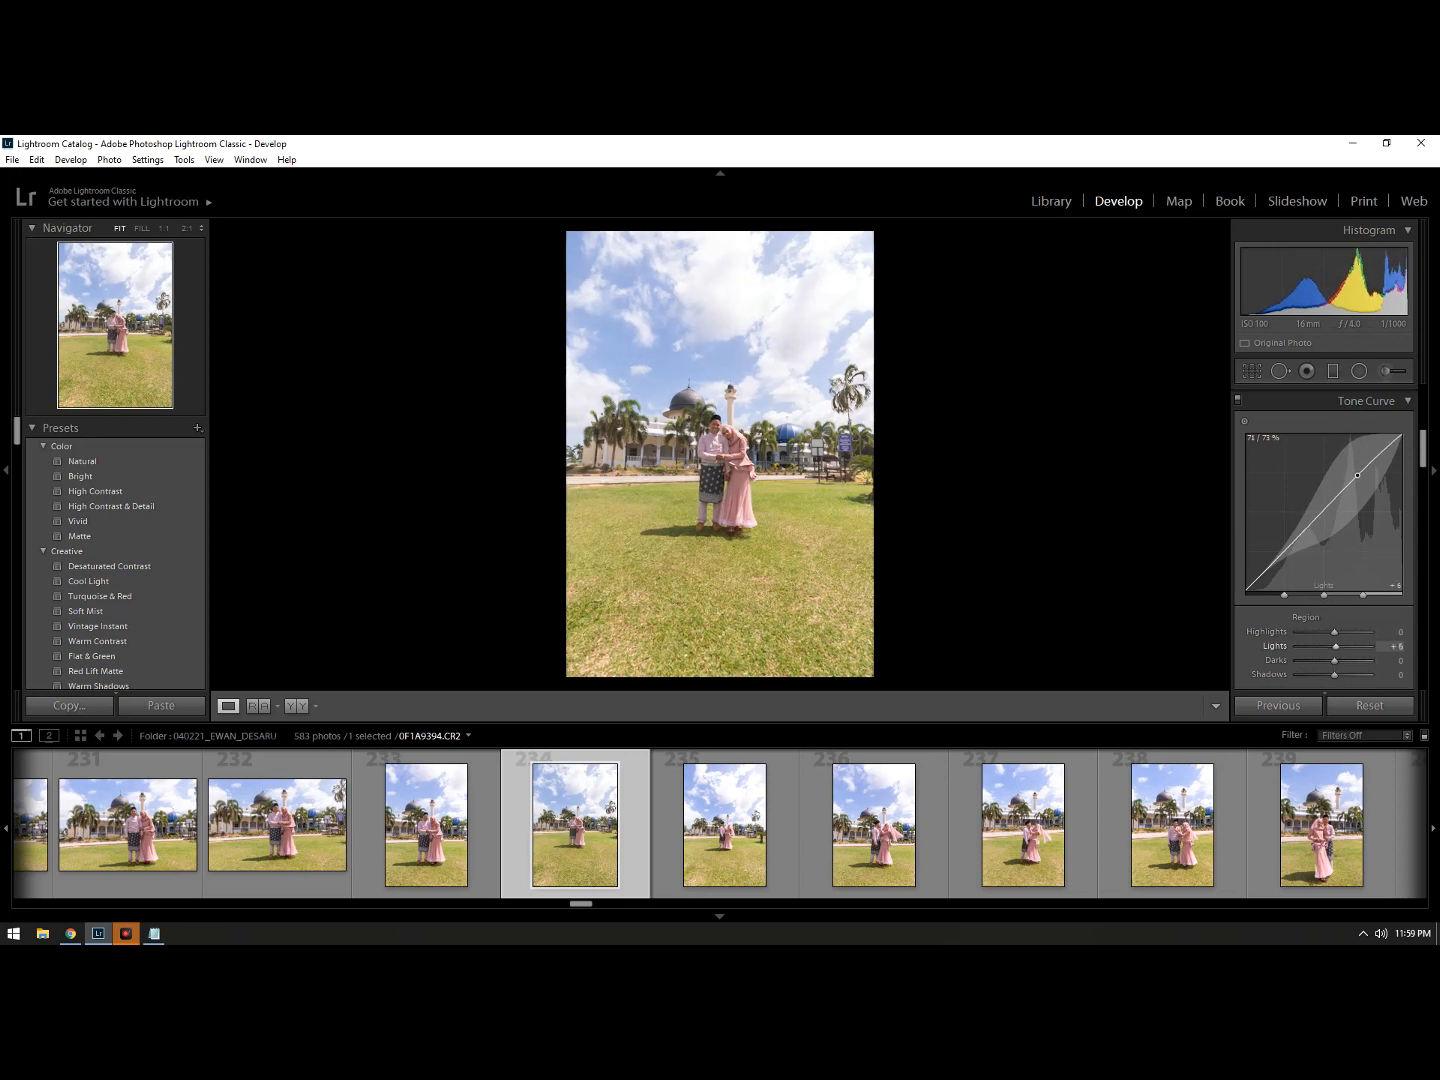
{"action": "left_click_drag", "start_coordinate": [1289, 562], "coordinate": [1288, 580]}
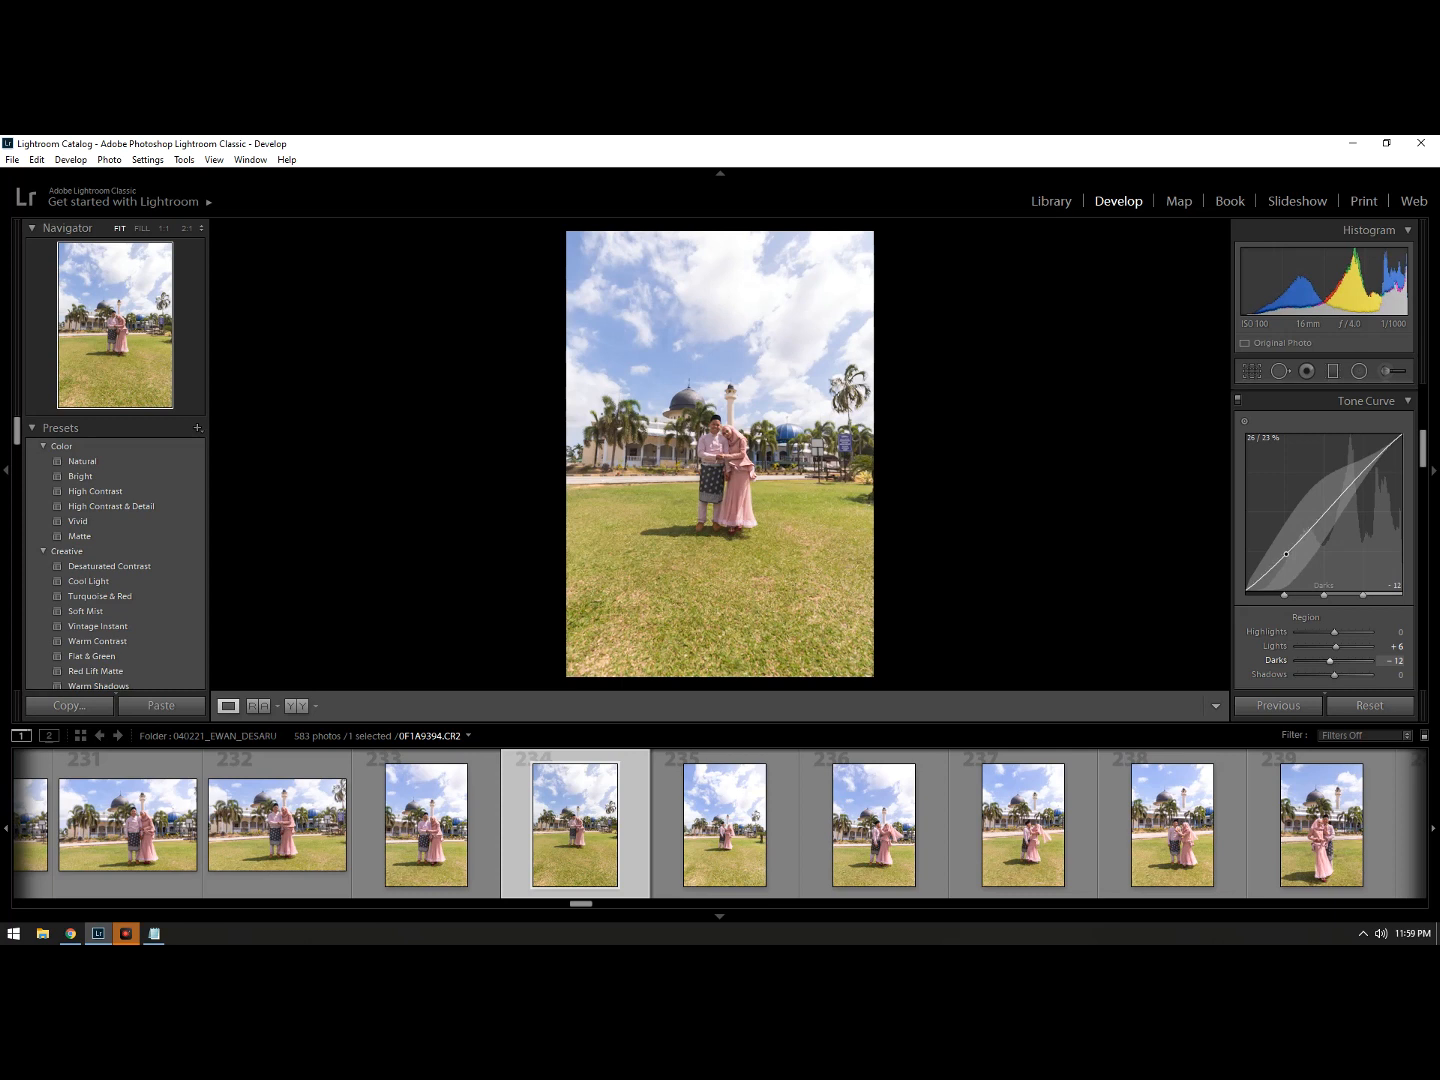
{"action": "left_click_drag", "start_coordinate": [1357, 479], "coordinate": [1357, 474]}
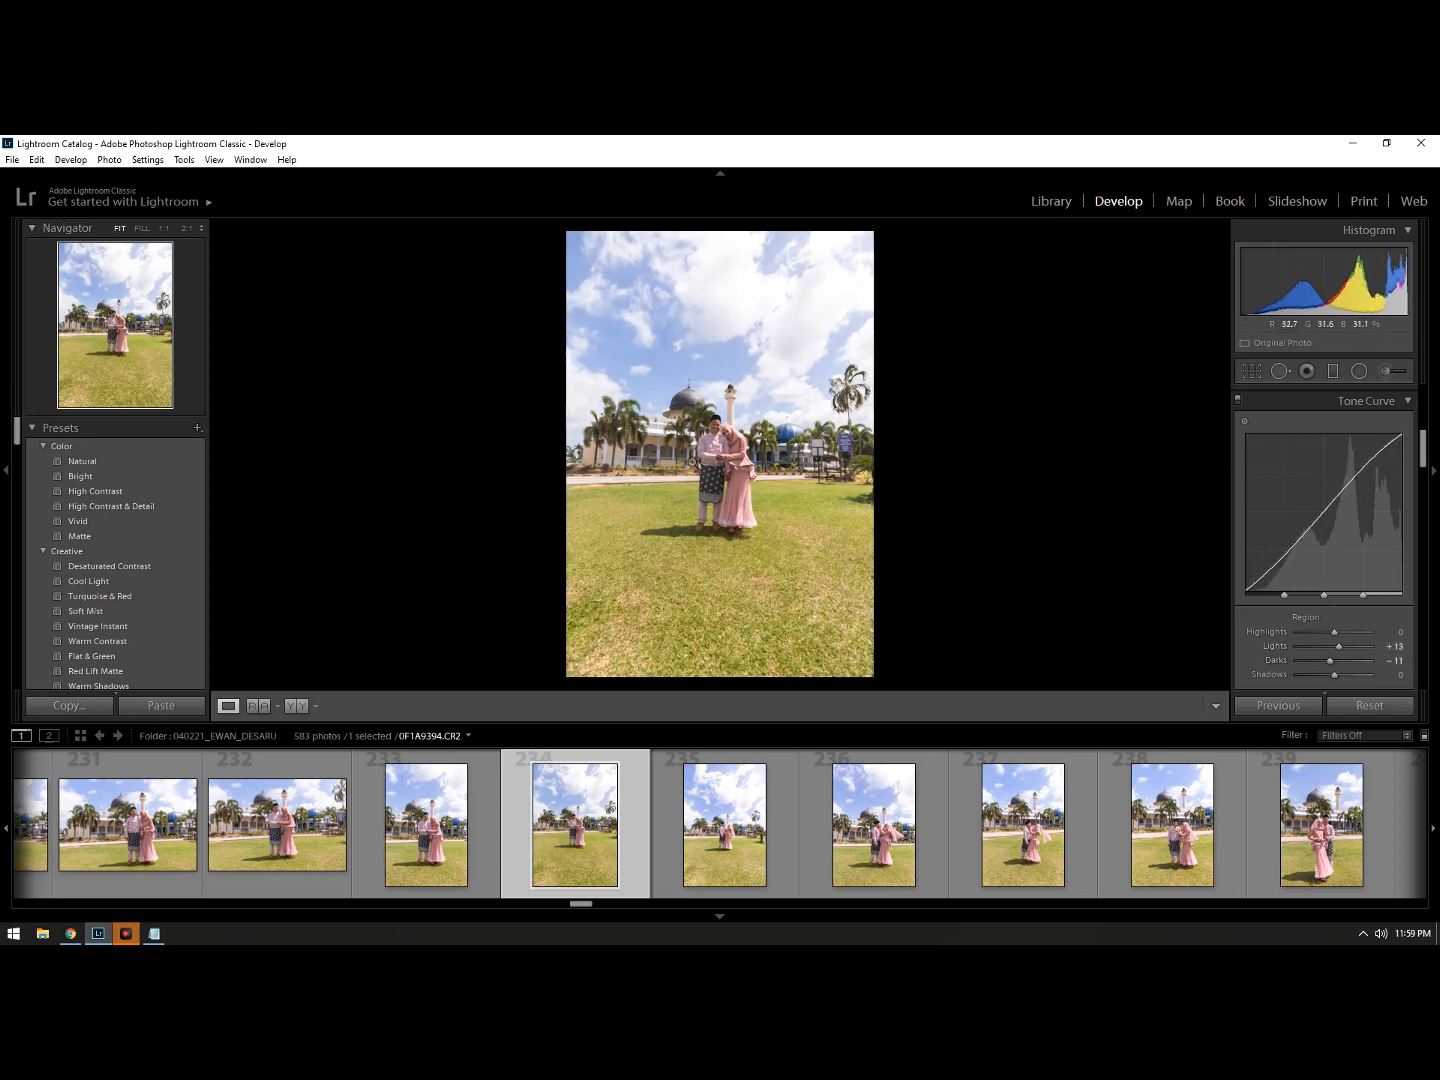
Step: Crop the mosque photo tighter, cutting away much of the foreground grass and a narrow strip along the left edge
{"action": "key", "text": "r"}
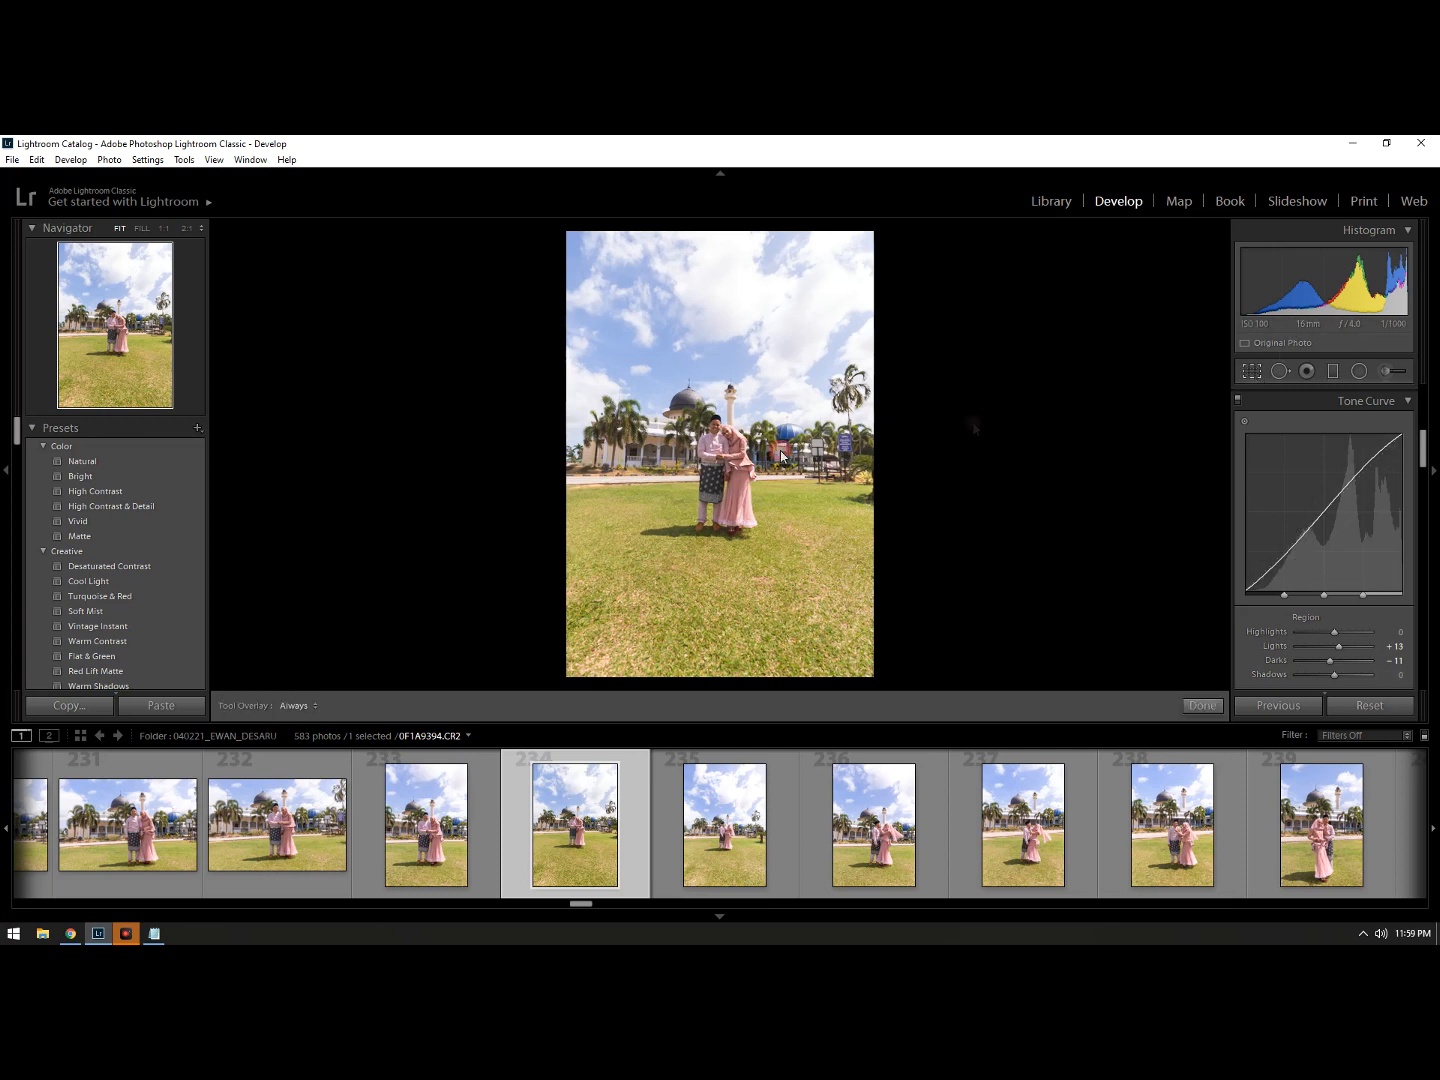
{"action": "left_click_drag", "start_coordinate": [723, 657], "coordinate": [727, 605]}
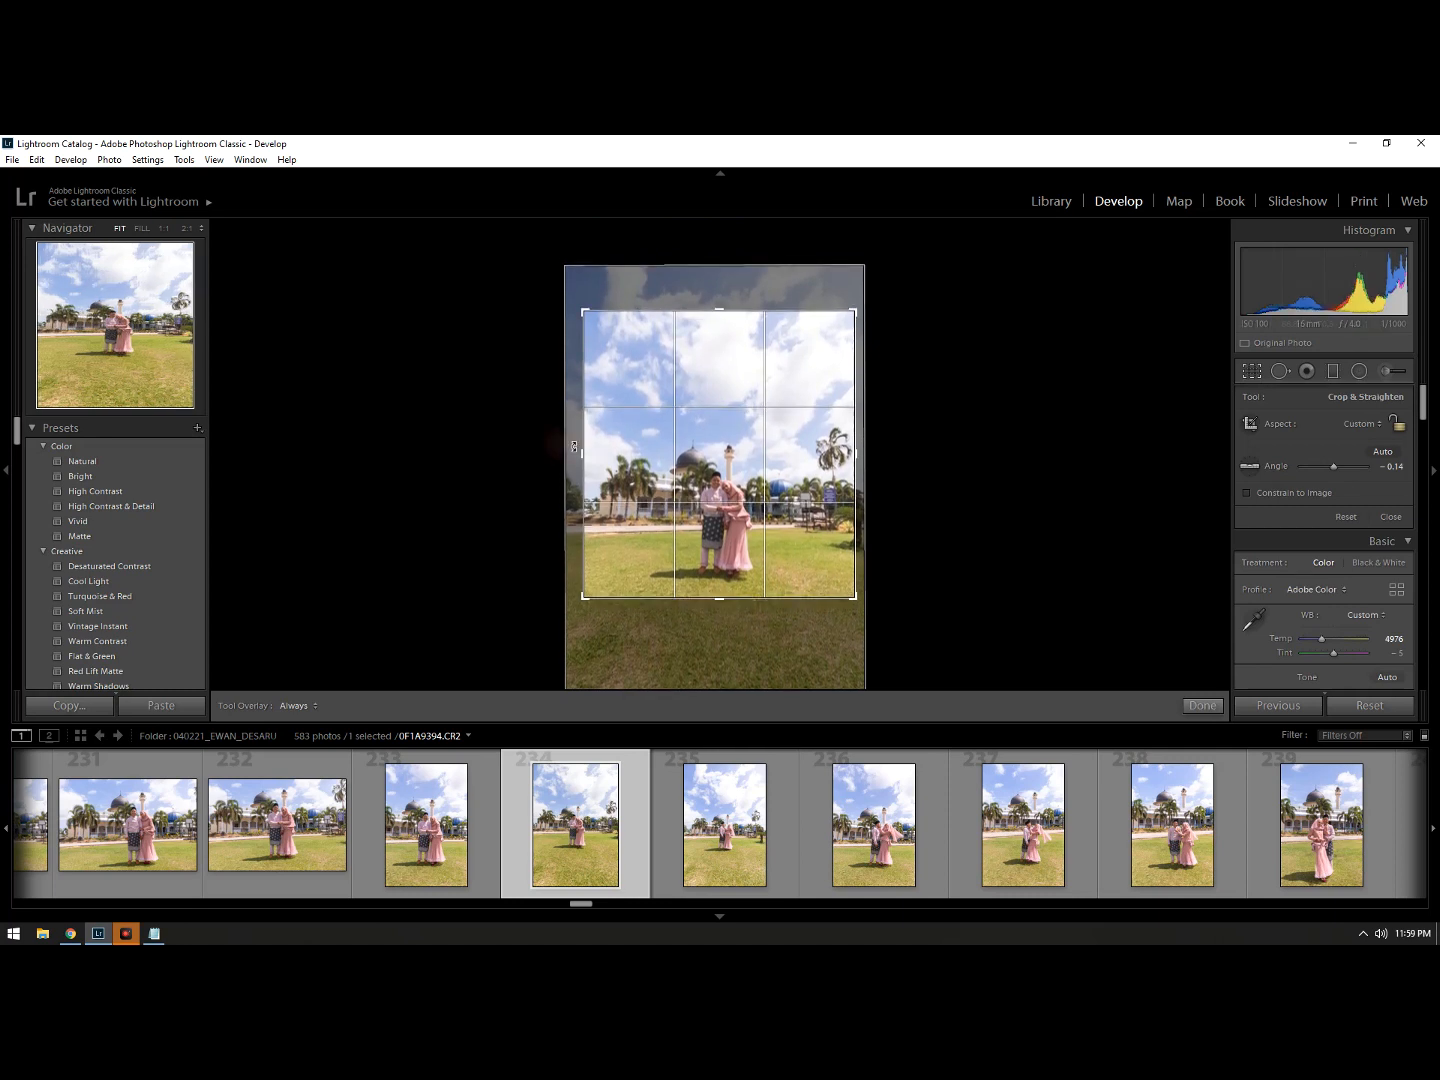
{"action": "left_click_drag", "start_coordinate": [591, 454], "coordinate": [597, 455]}
{"action": "left_click", "coordinate": [977, 521]}
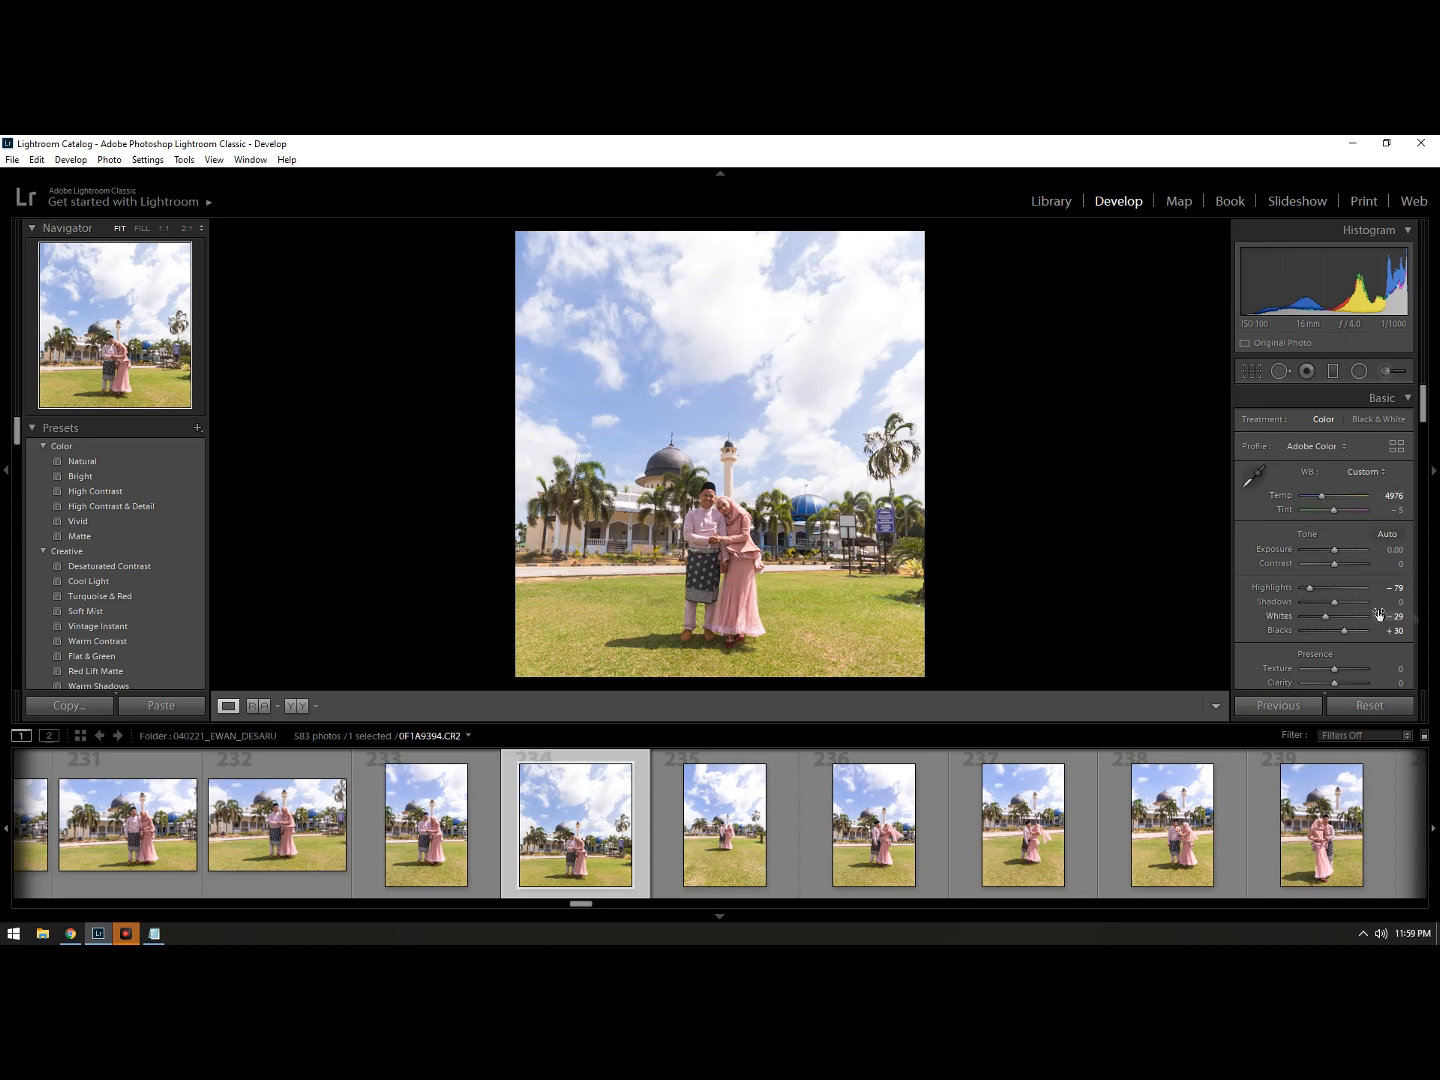
Step: Look through the HSL and Detail settings and inspect the couple and the mosque at 1:1
{"action": "scroll", "coordinate": [1328, 540], "scroll_direction": "down", "scroll_amount": 6}
{"action": "scroll", "coordinate": [1332, 561], "scroll_direction": "down", "scroll_amount": 5}
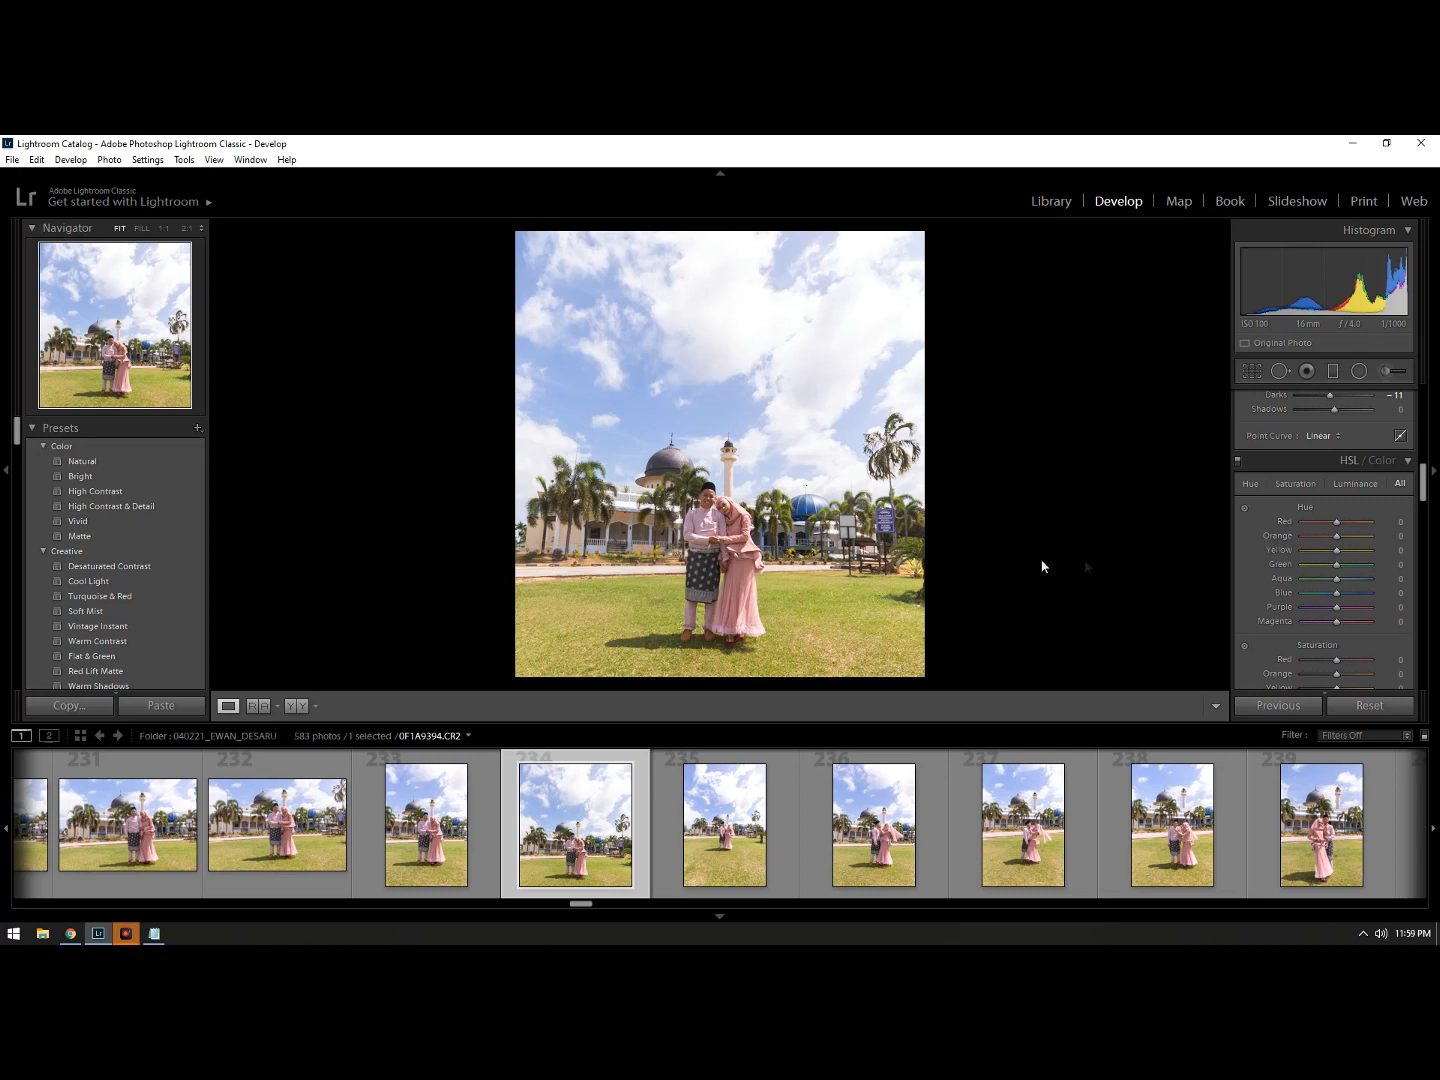
{"action": "scroll", "coordinate": [1274, 569], "scroll_direction": "down", "scroll_amount": 3}
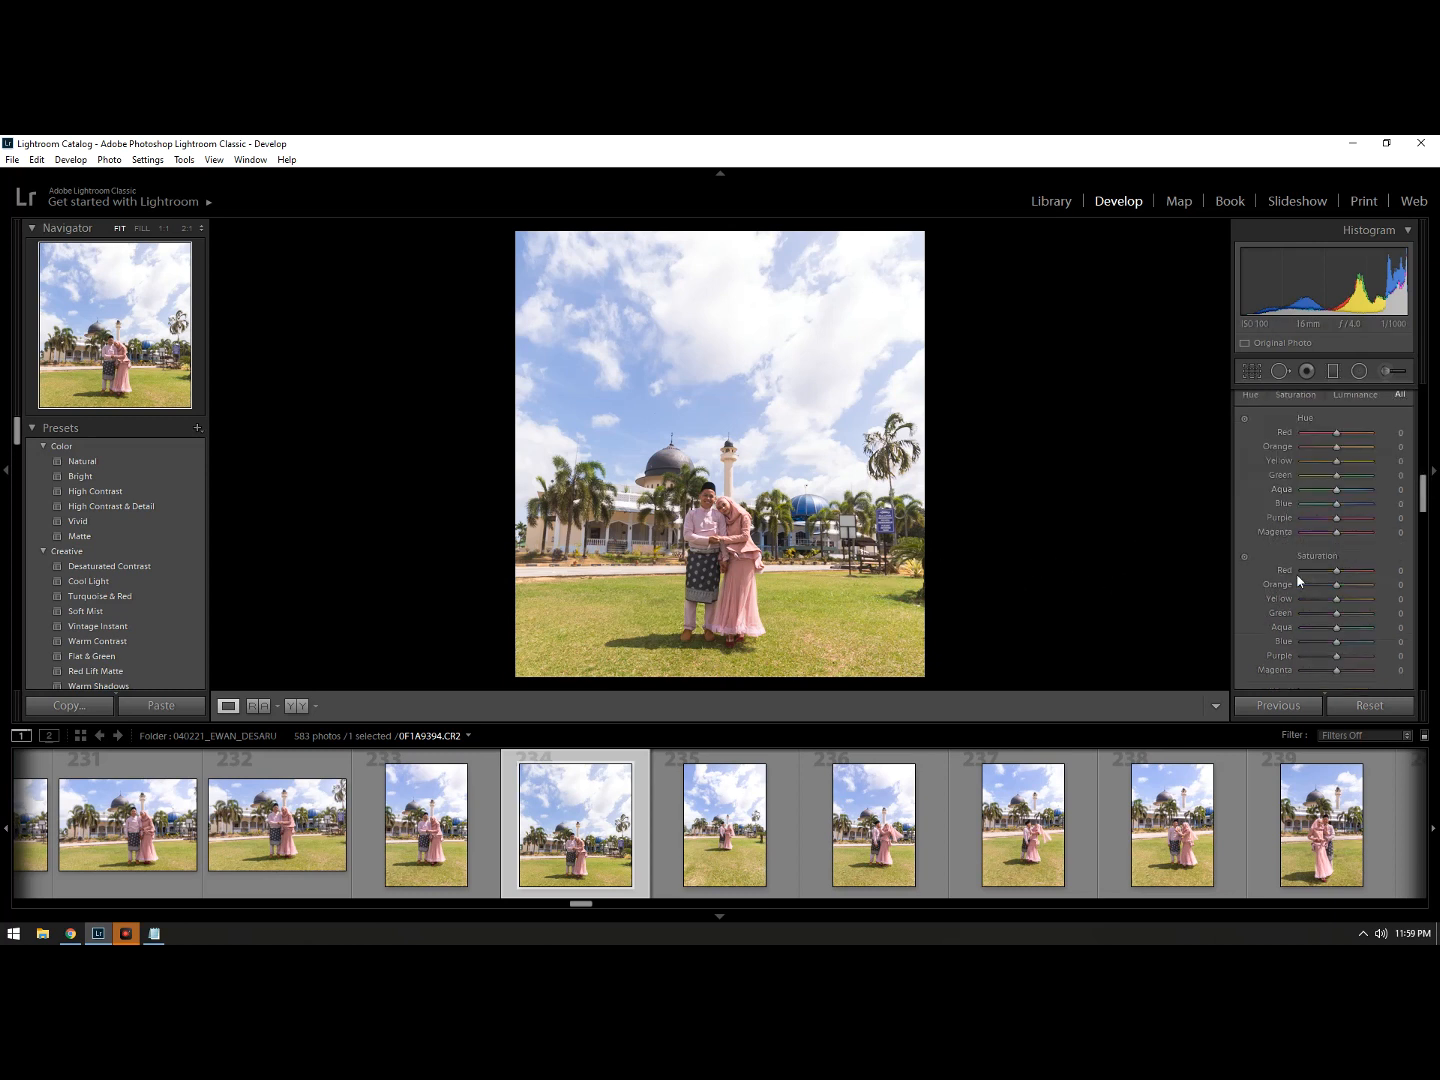
{"action": "scroll", "coordinate": [1301, 554], "scroll_direction": "down", "scroll_amount": 10}
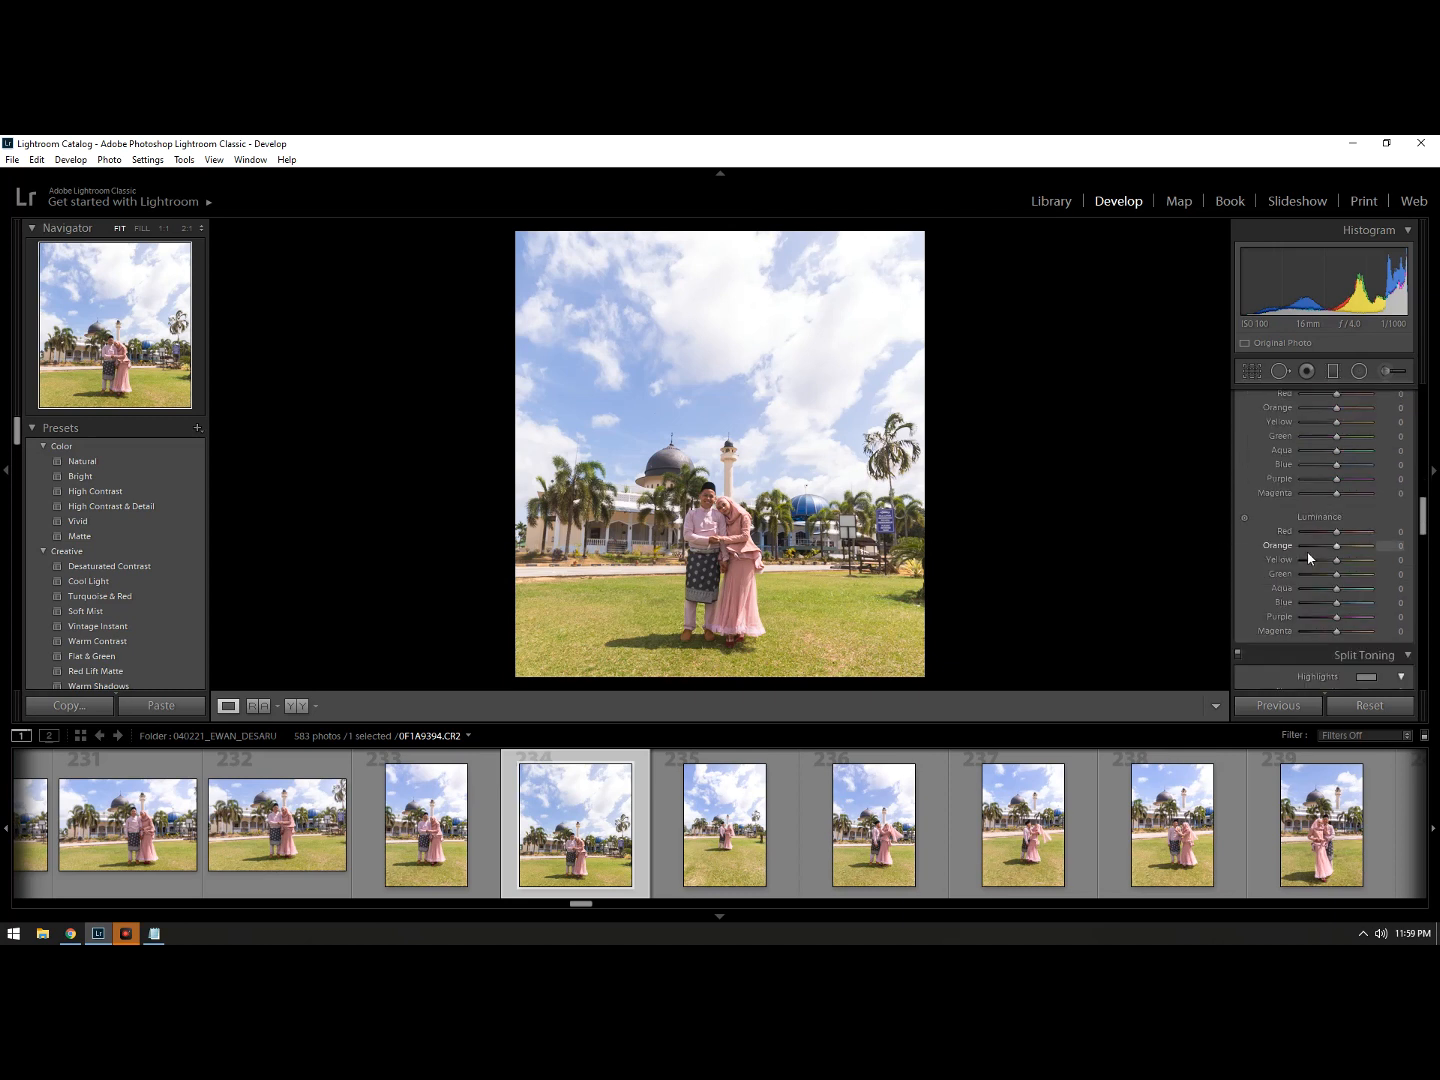
{"action": "left_click", "coordinate": [728, 437]}
{"action": "left_click", "coordinate": [743, 450]}
{"action": "left_click", "coordinate": [724, 536]}
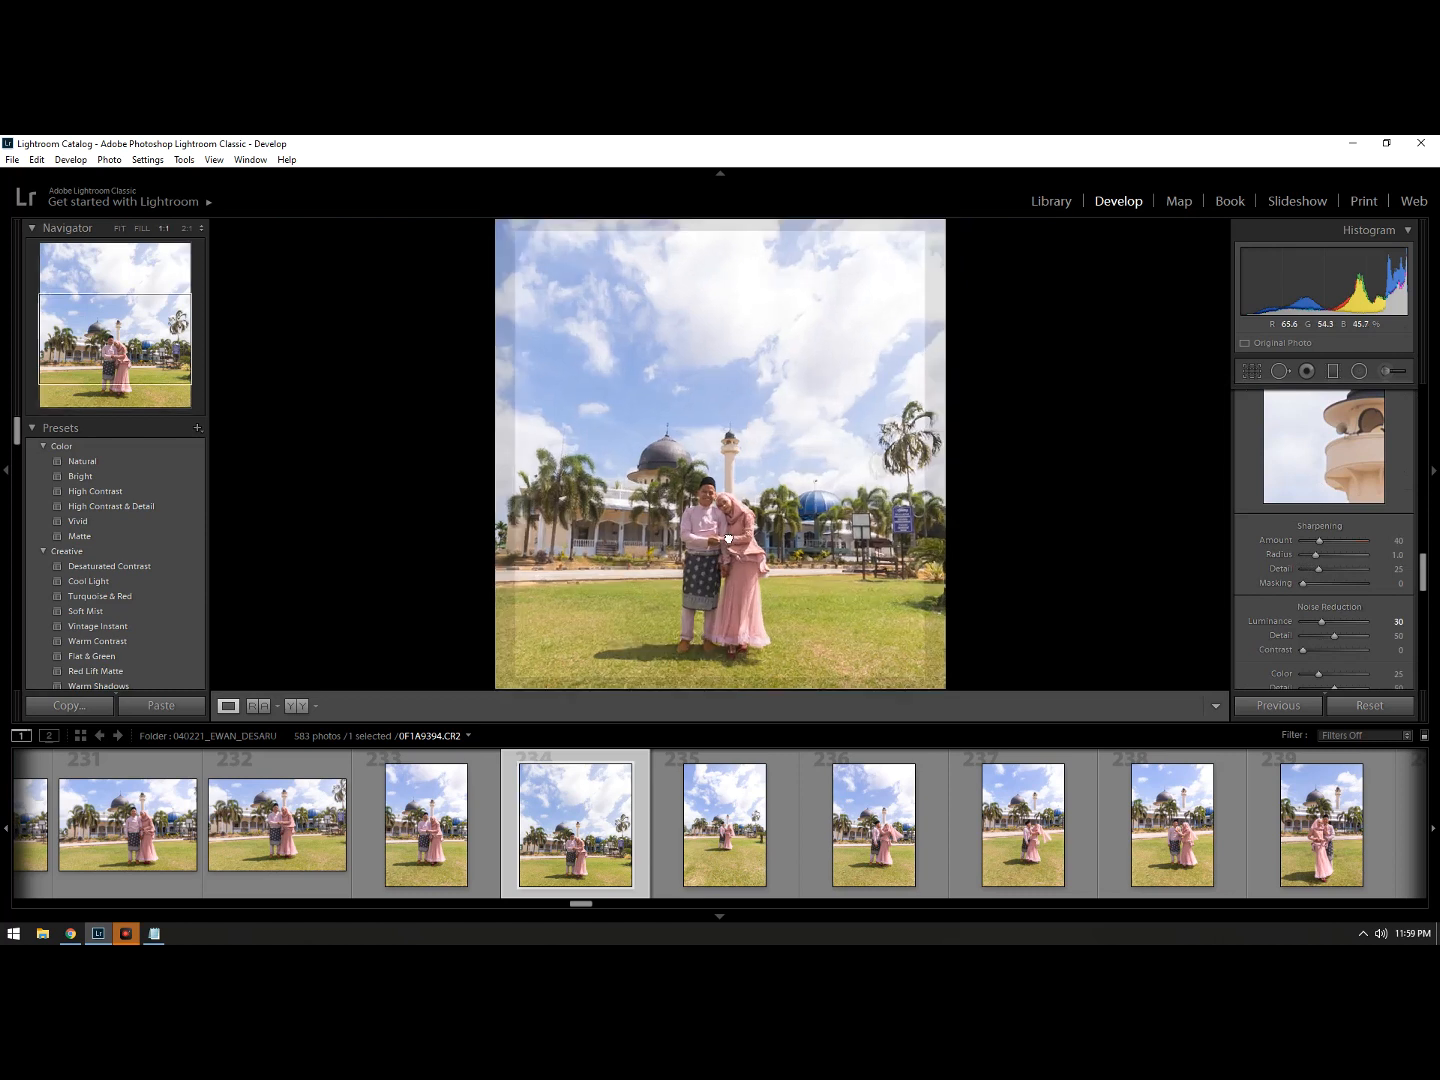
{"action": "left_click", "coordinate": [734, 508]}
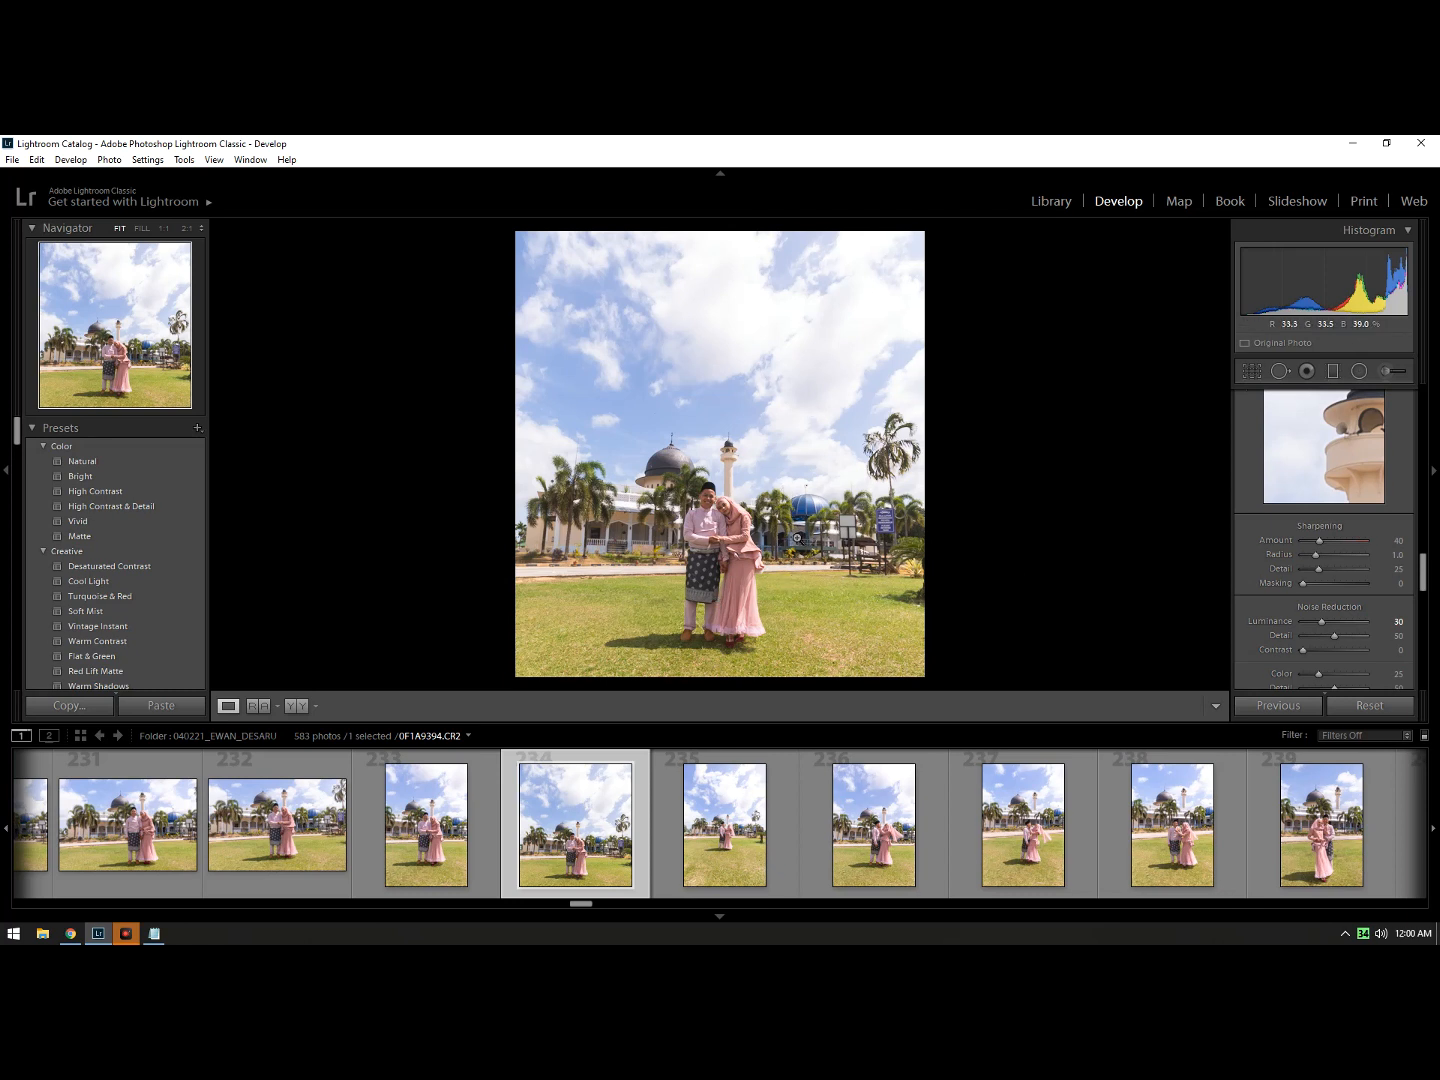
Step: Browse the remaining wedding photos and select photo 409, 0F1A9569.CR2, the horizontal shot of the couple under the tree
{"action": "scroll", "coordinate": [740, 826], "scroll_direction": "down", "scroll_amount": 10}
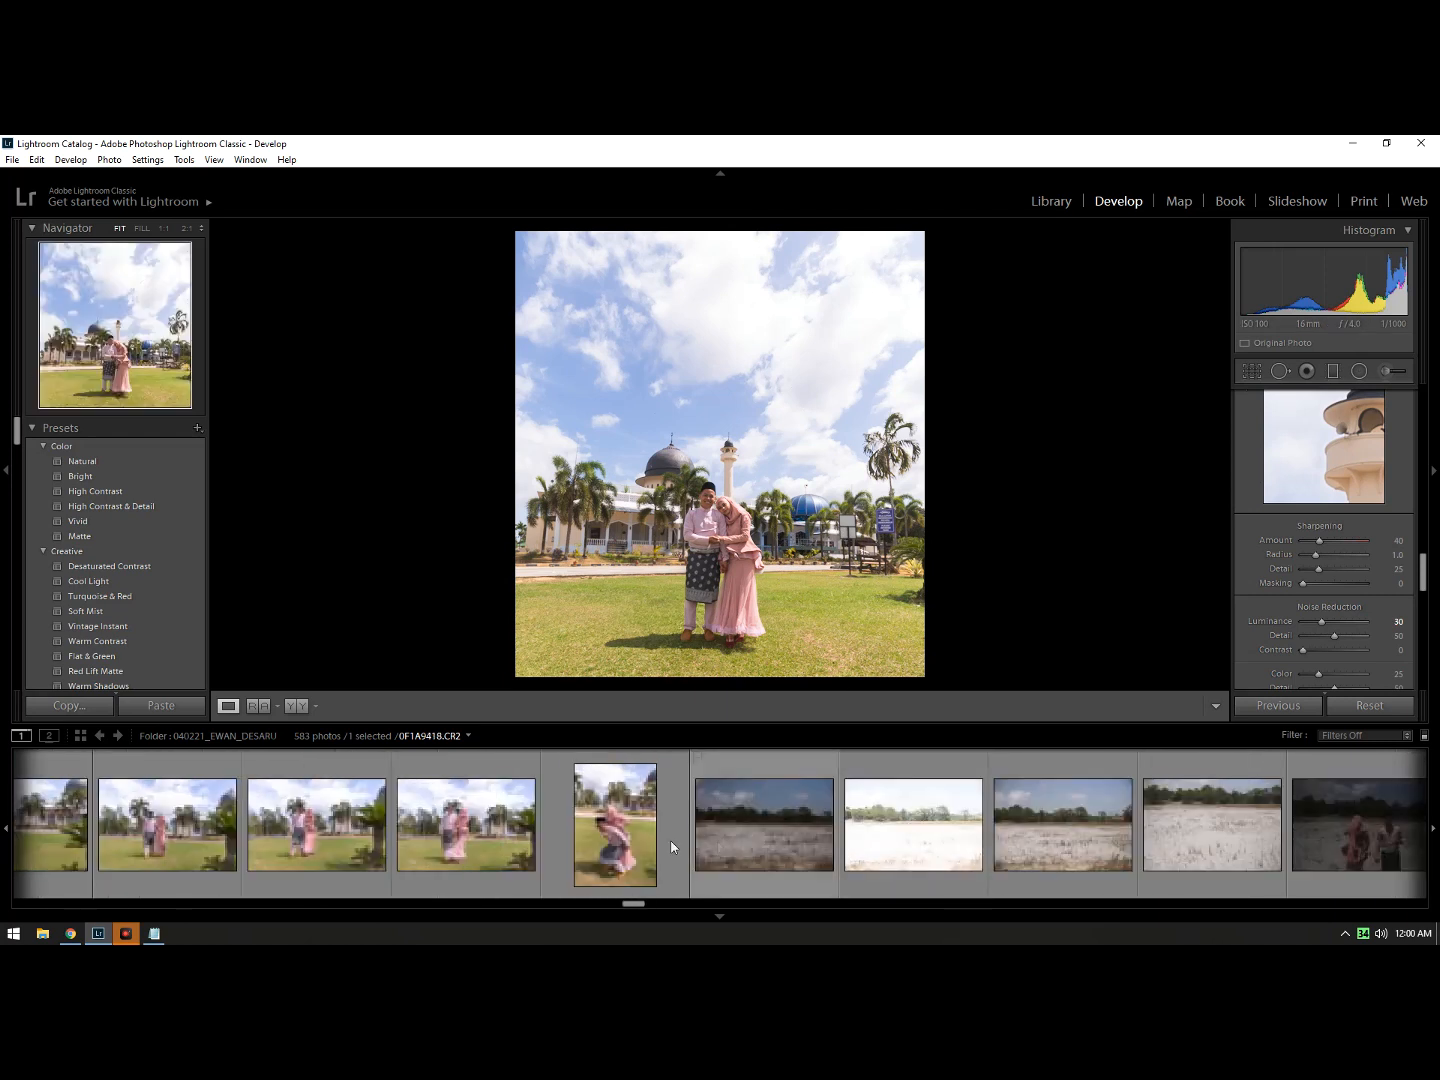
{"action": "scroll", "coordinate": [728, 826], "scroll_direction": "down", "scroll_amount": 10}
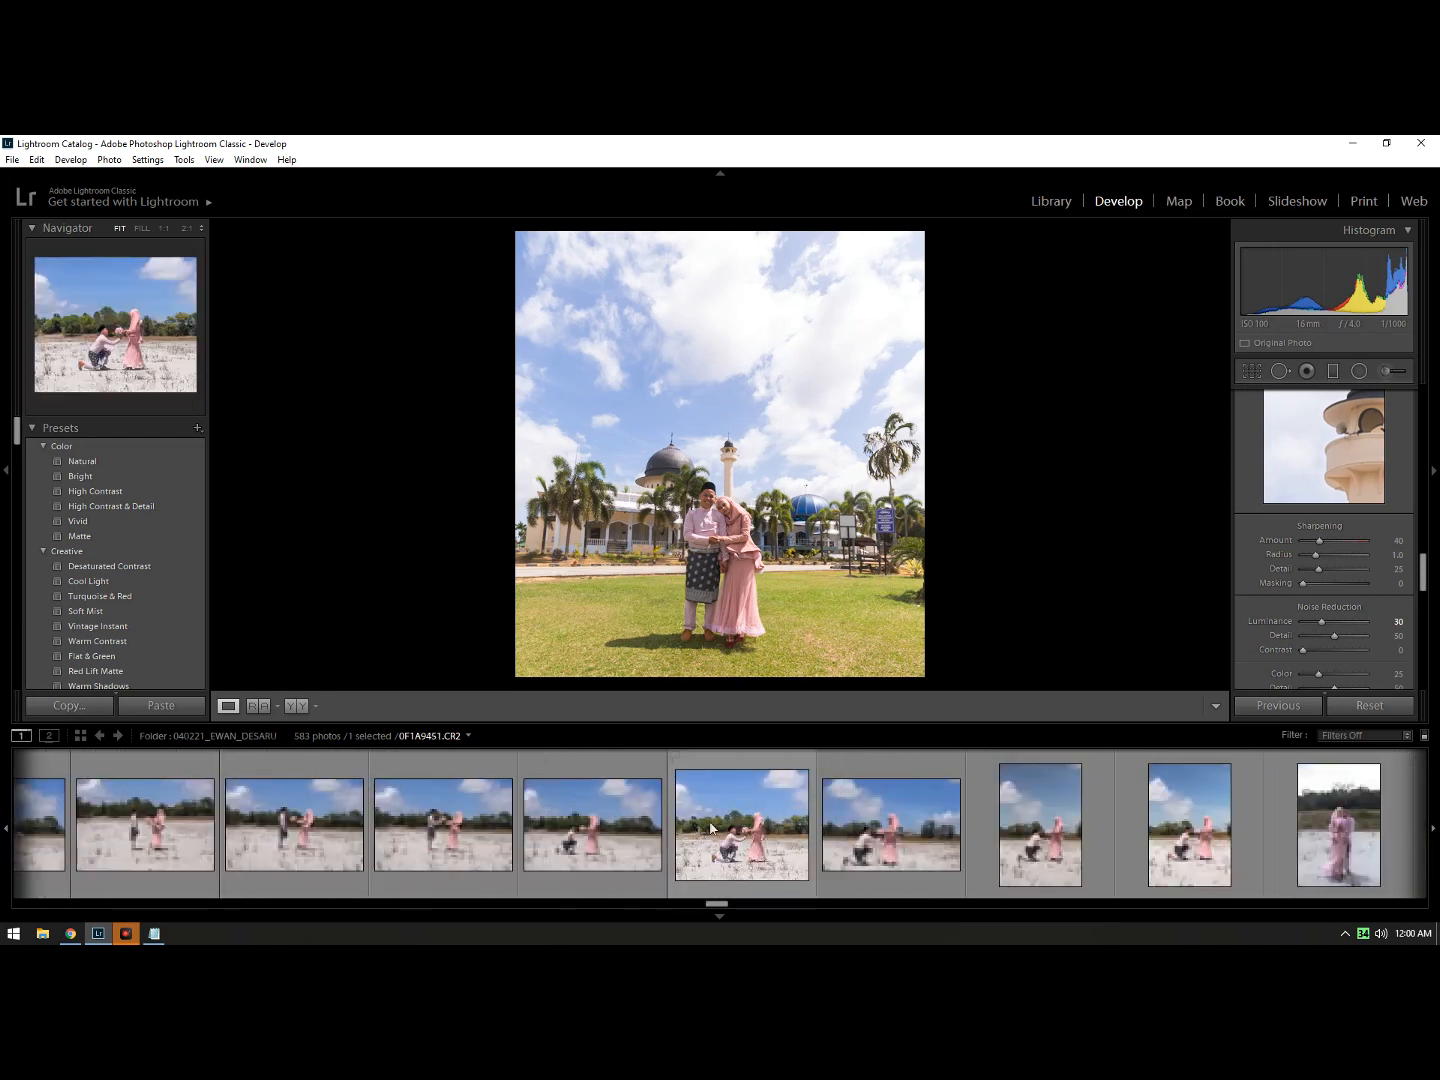
{"action": "scroll", "coordinate": [687, 855], "scroll_direction": "down", "scroll_amount": 10}
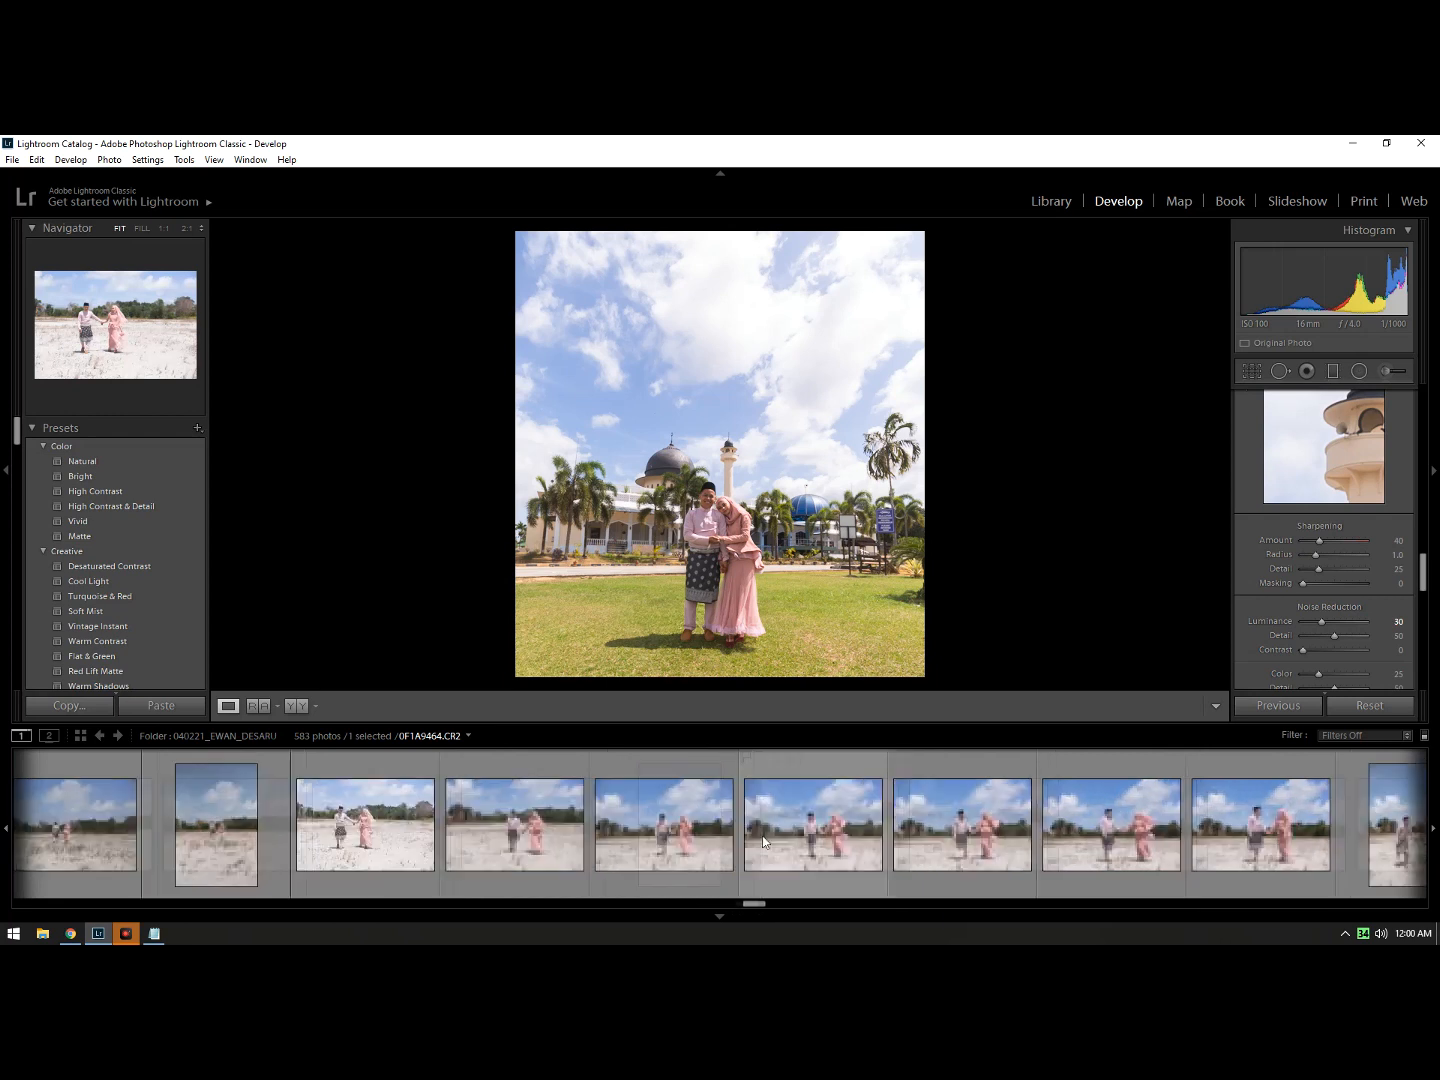
{"action": "scroll", "coordinate": [815, 834], "scroll_direction": "down", "scroll_amount": 15}
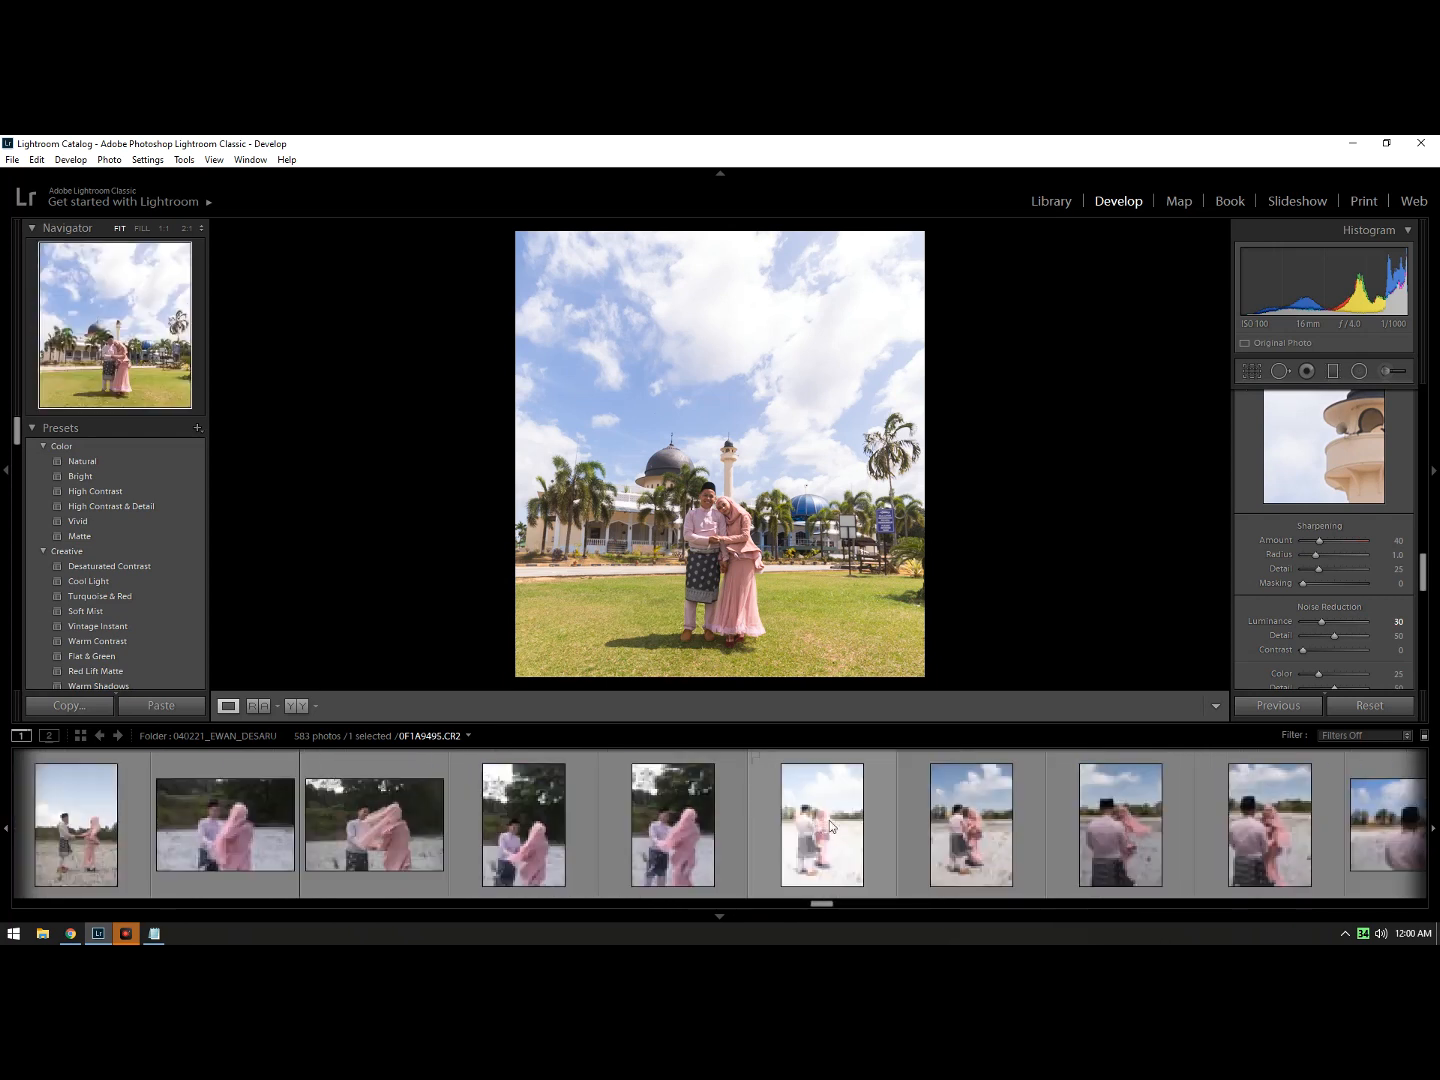
{"action": "scroll", "coordinate": [824, 836], "scroll_direction": "down", "scroll_amount": 8}
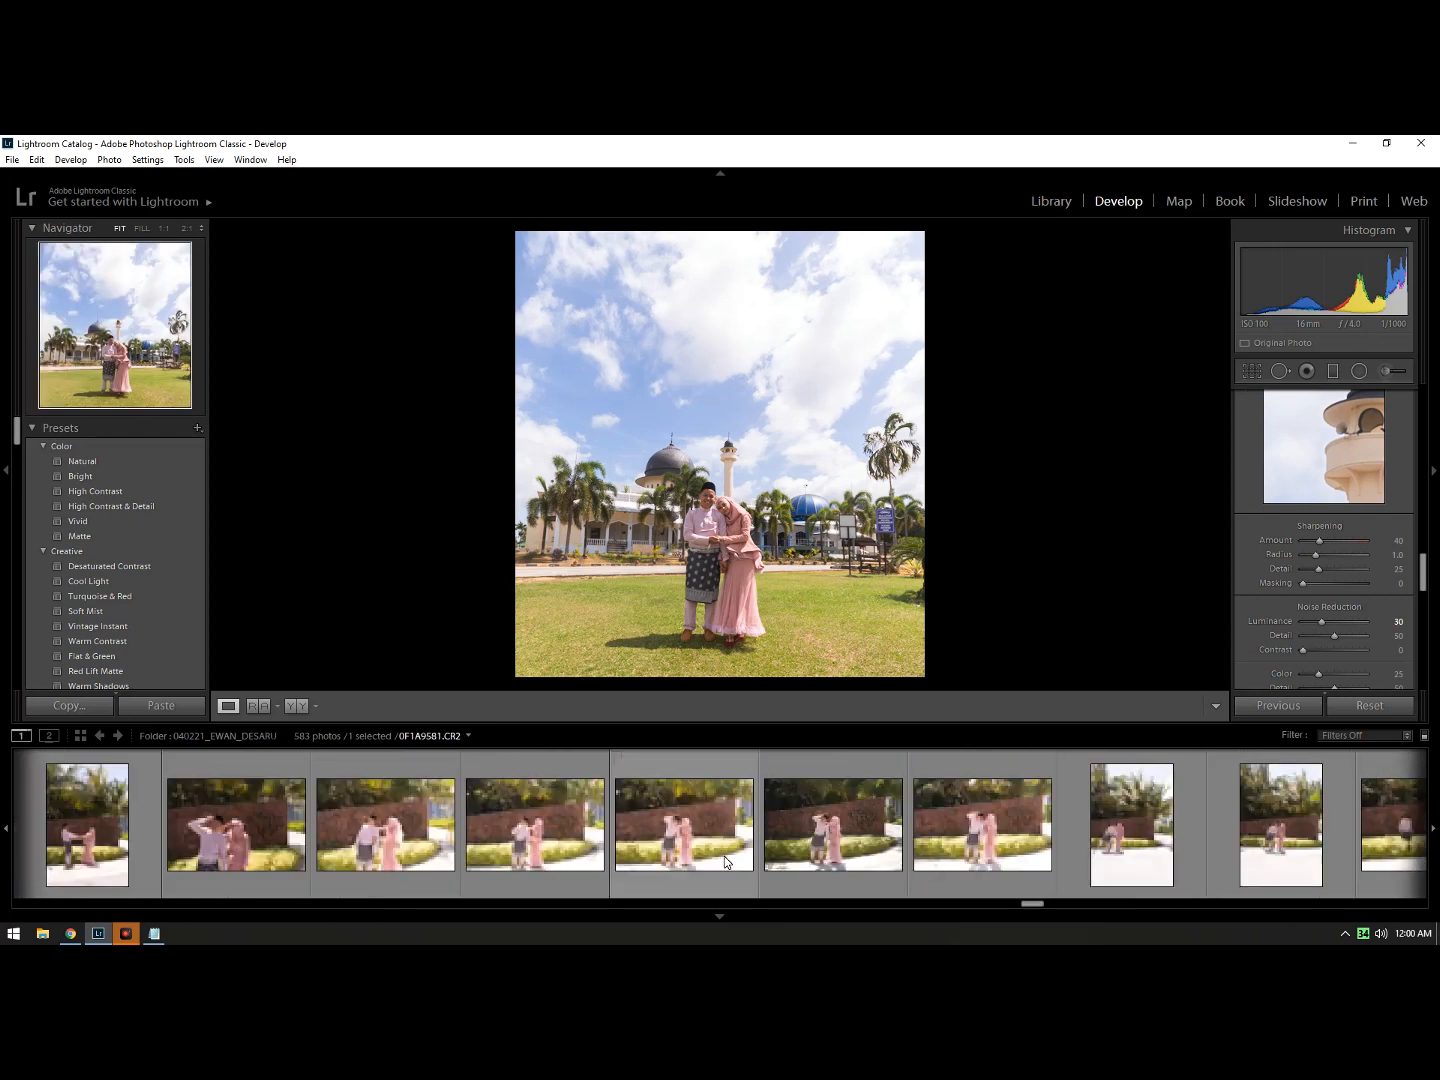
{"action": "scroll", "coordinate": [724, 856], "scroll_direction": "up", "scroll_amount": 6}
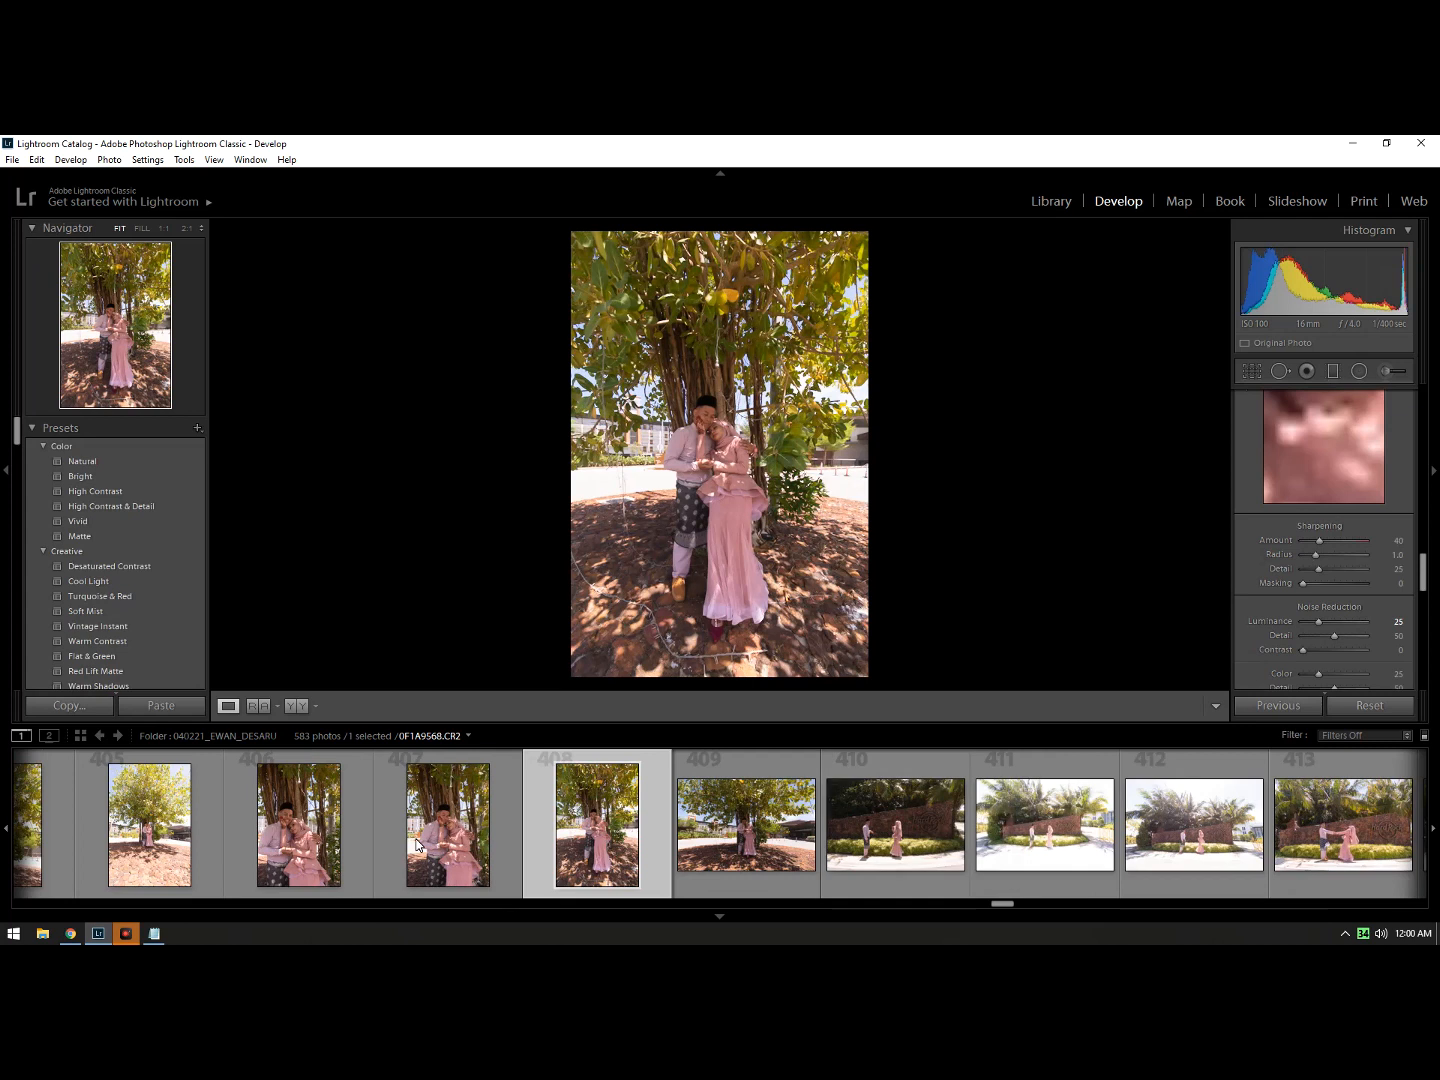
{"action": "key", "text": "Left"}
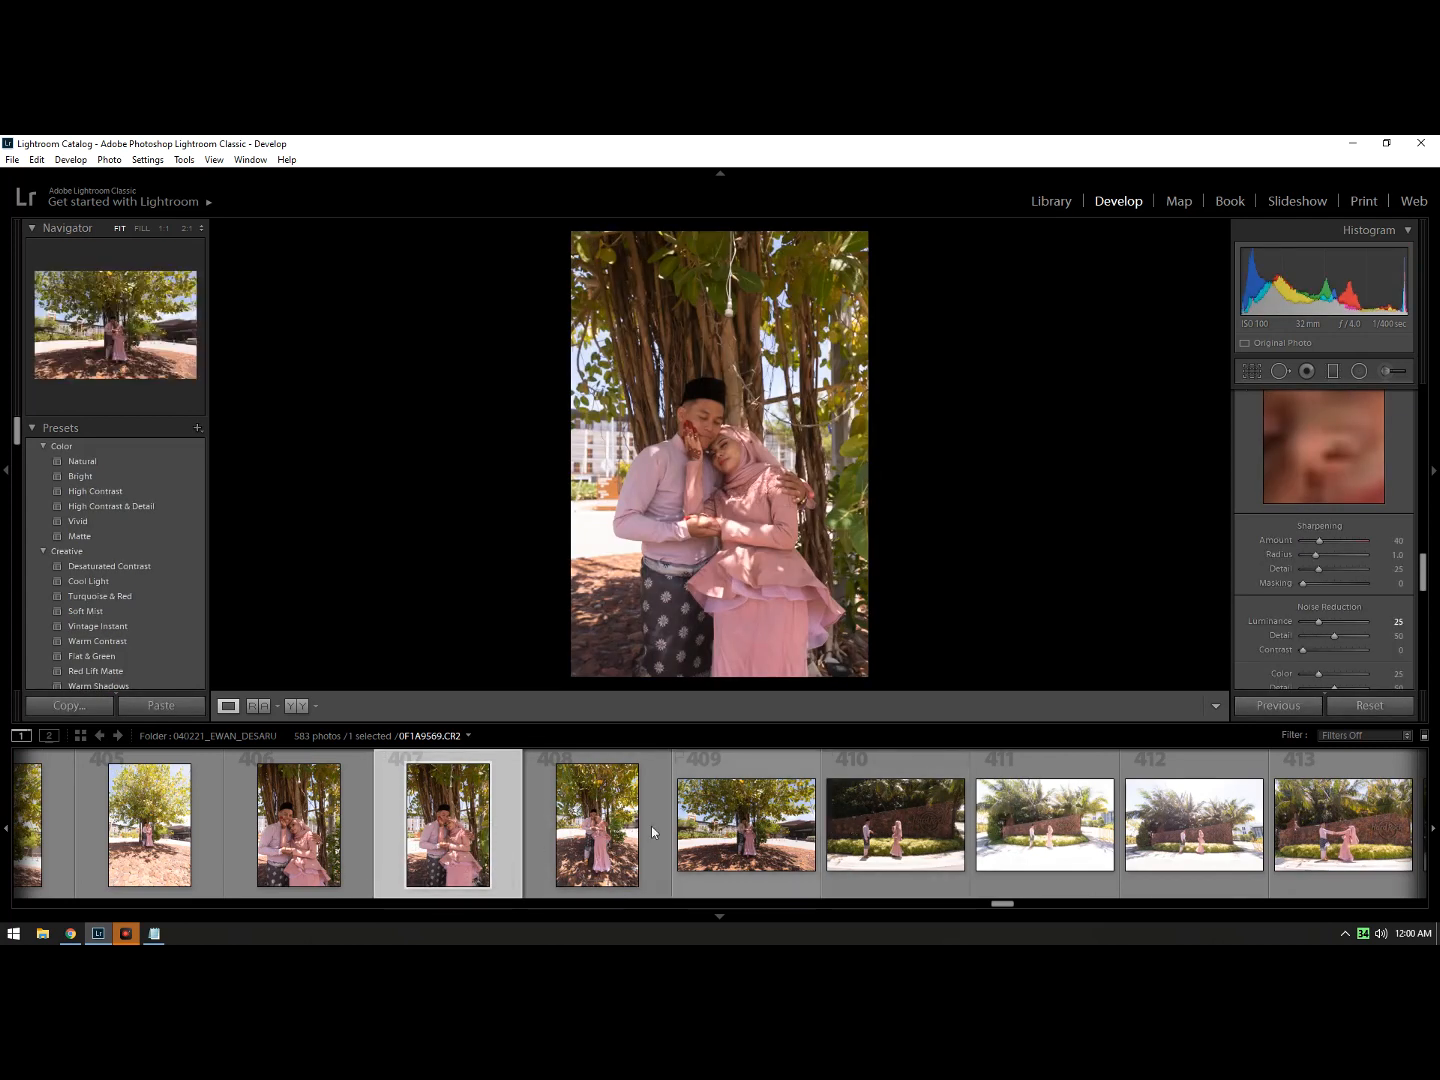
{"action": "left_click", "coordinate": [751, 833]}
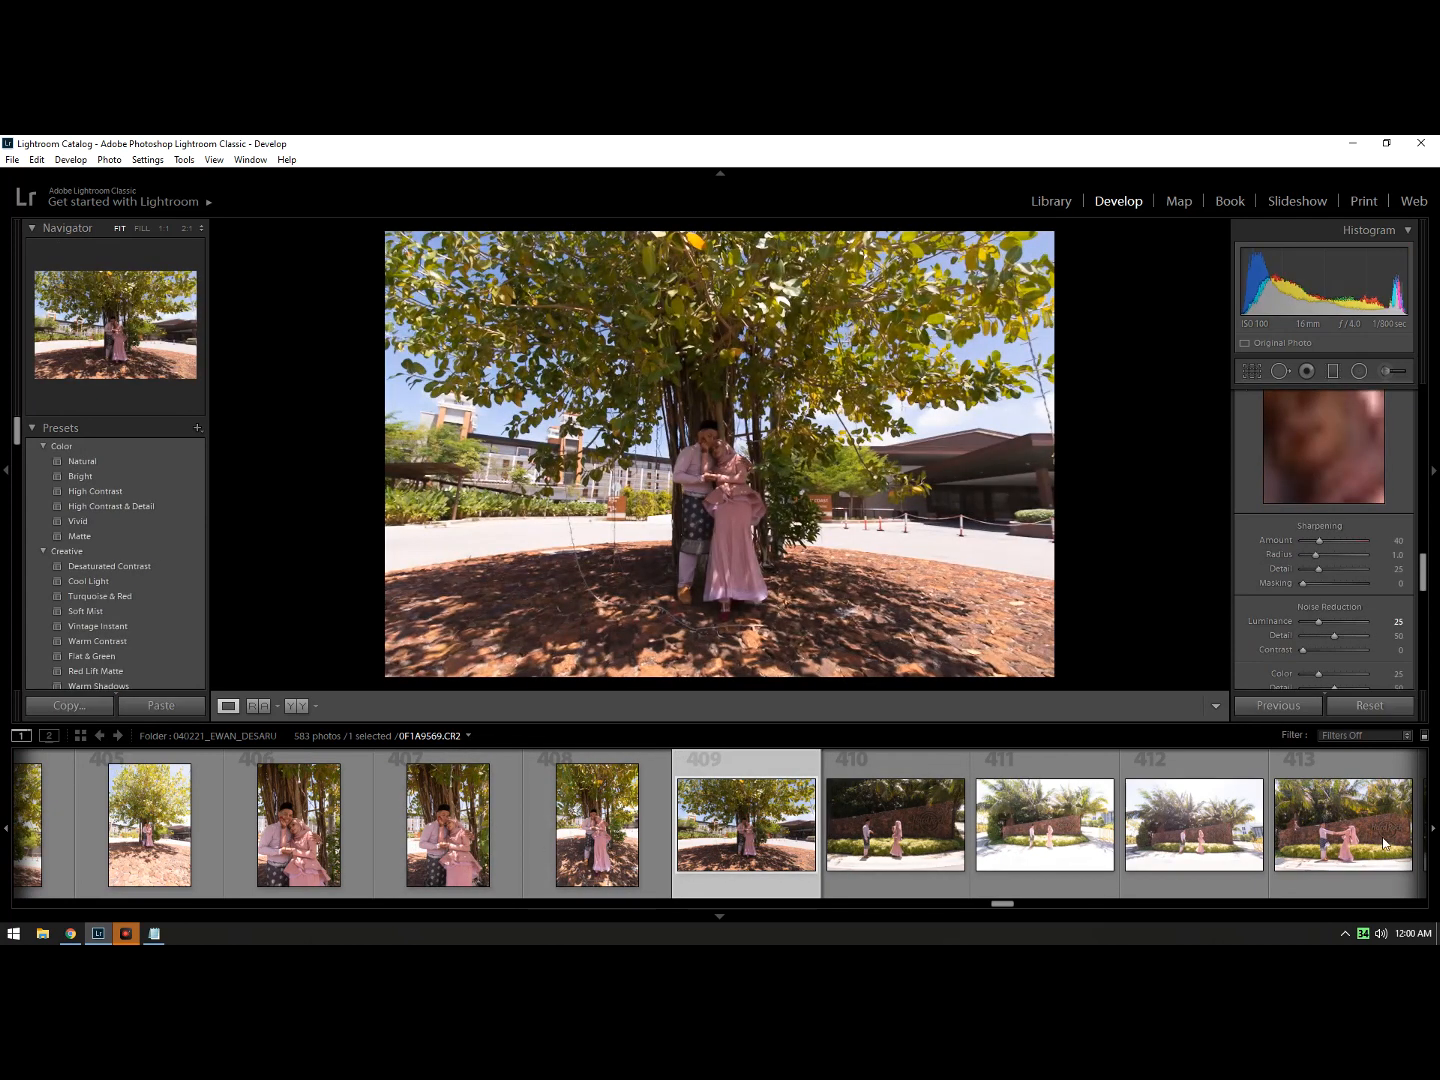
Step: Reset all adjustments of the tree photo and turn on Remove Chromatic Aberration and Enable Profile Corrections
{"action": "left_click", "coordinate": [1361, 707]}
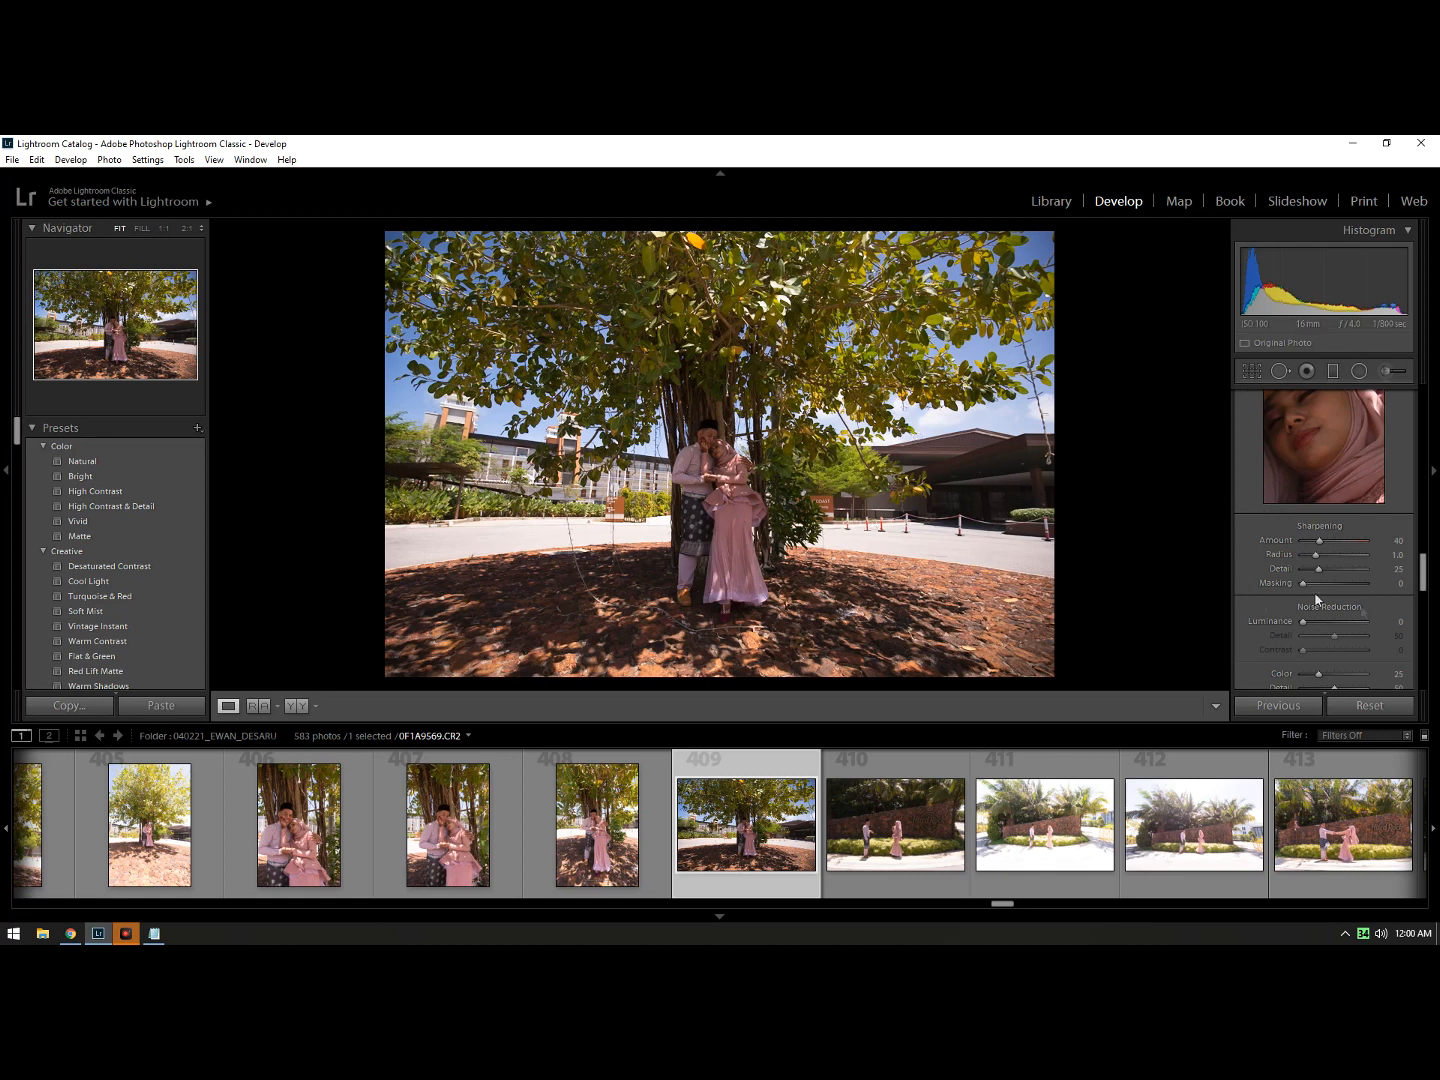
{"action": "scroll", "coordinate": [1391, 623], "scroll_direction": "down", "scroll_amount": 5}
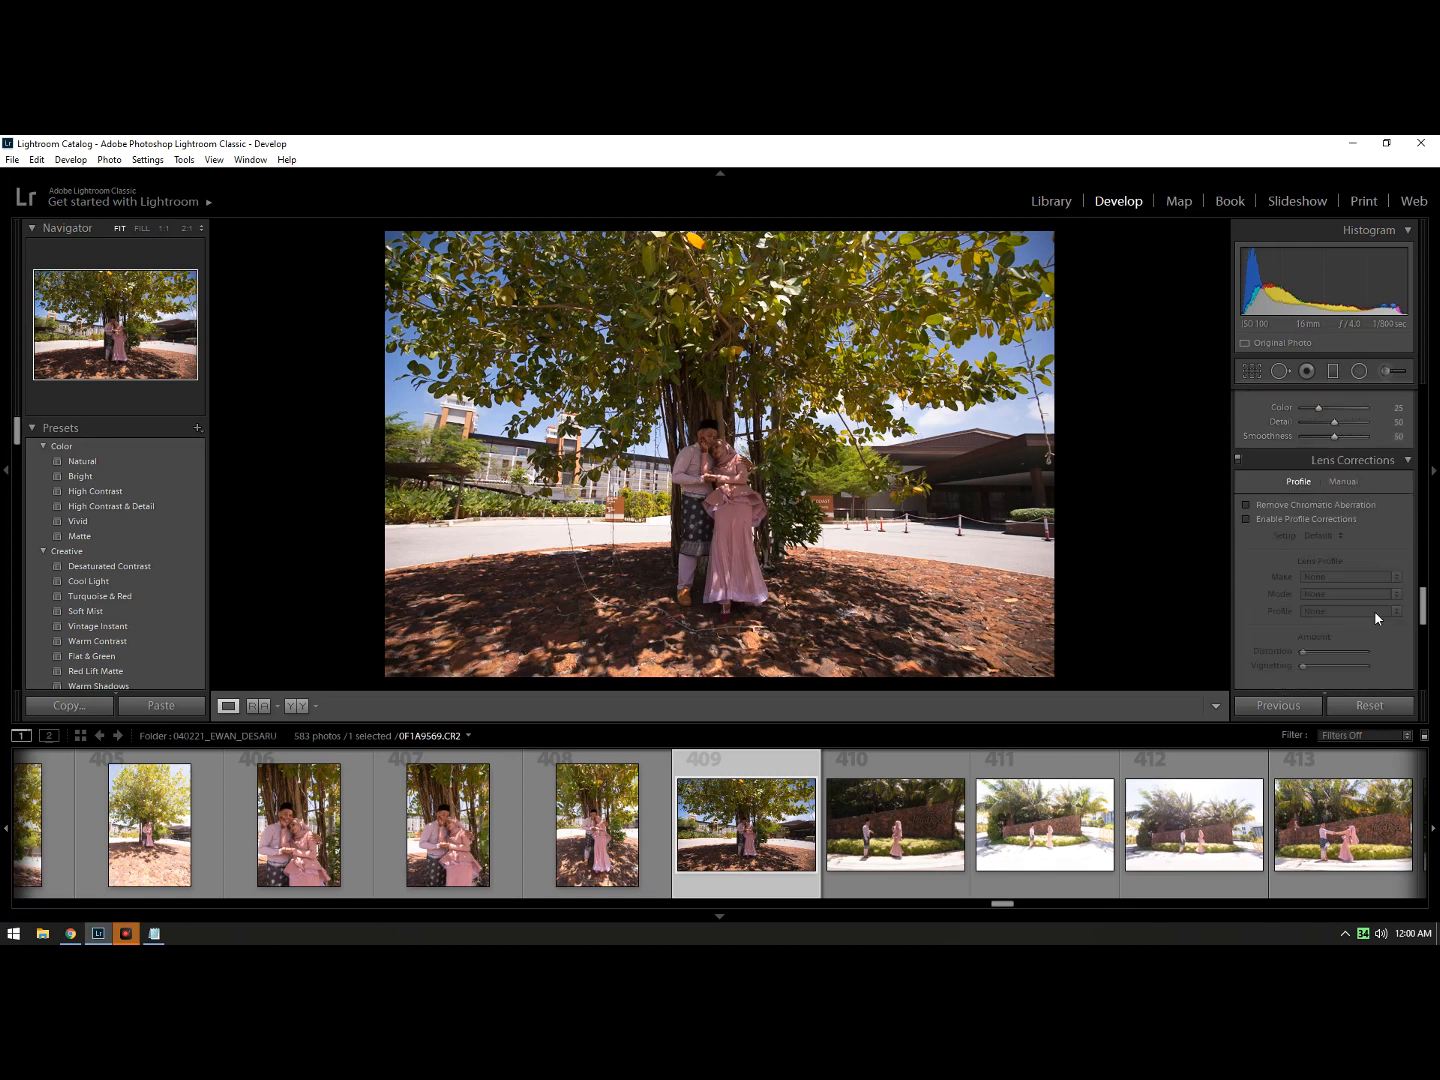
{"action": "left_click", "coordinate": [1288, 508]}
{"action": "left_click", "coordinate": [1276, 517]}
{"action": "left_click", "coordinate": [1278, 505]}
{"action": "left_click", "coordinate": [1321, 520]}
{"action": "left_click", "coordinate": [1317, 505]}
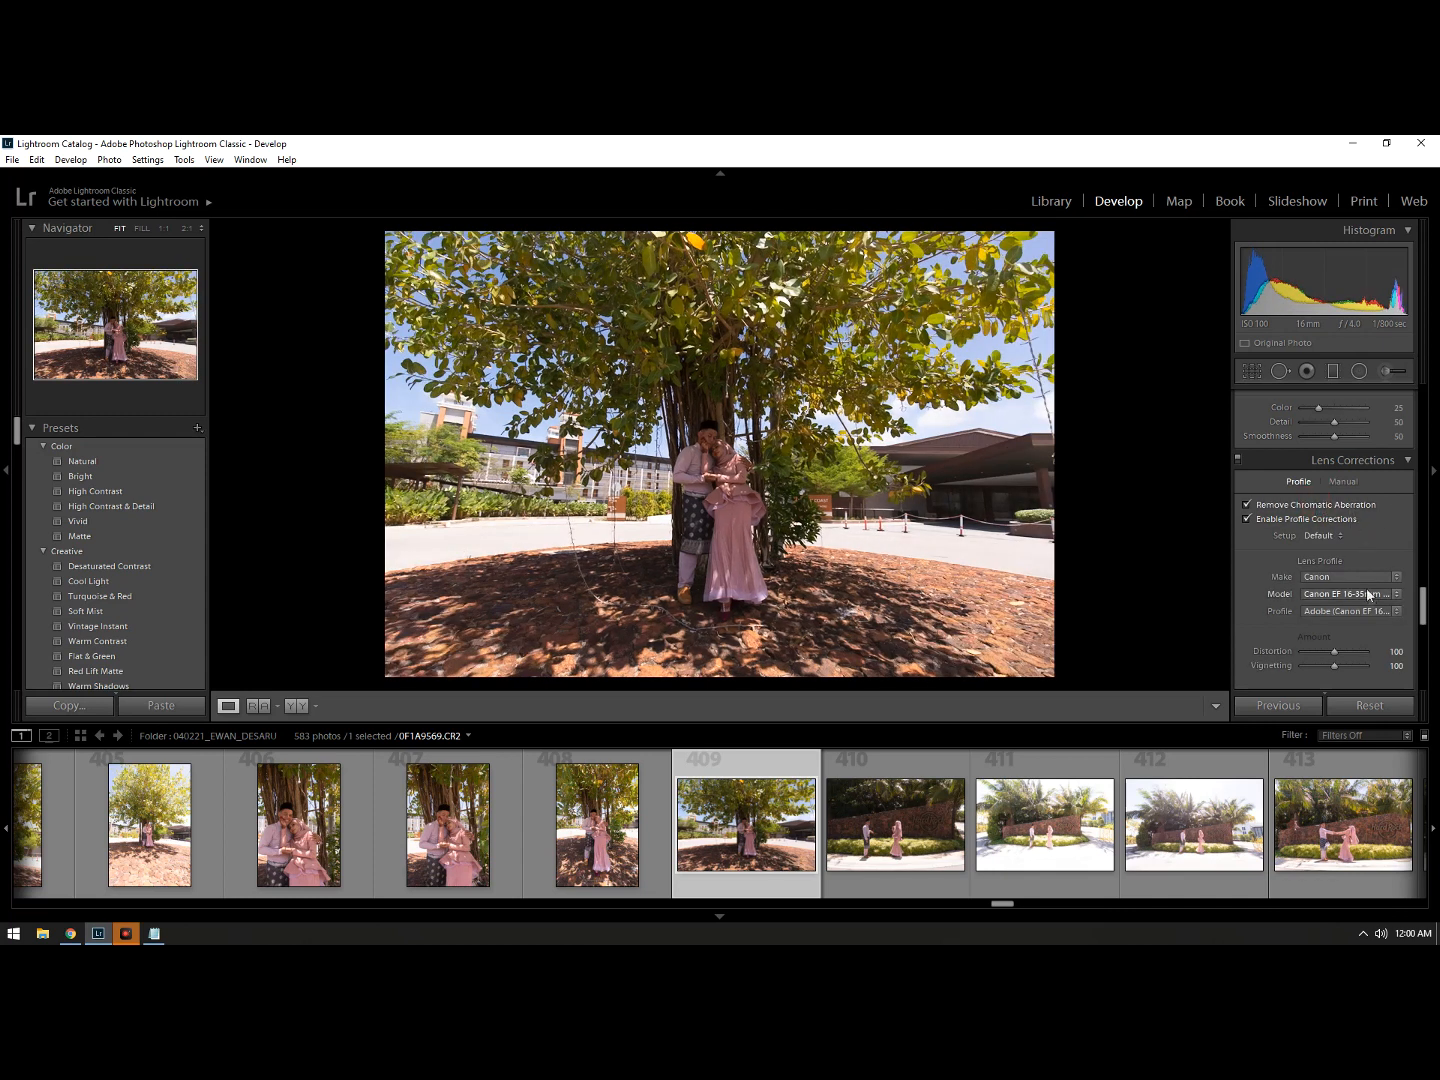
Step: Set the tree photo's Luminance noise reduction to 30
{"action": "scroll", "coordinate": [1399, 555], "scroll_direction": "up", "scroll_amount": 3}
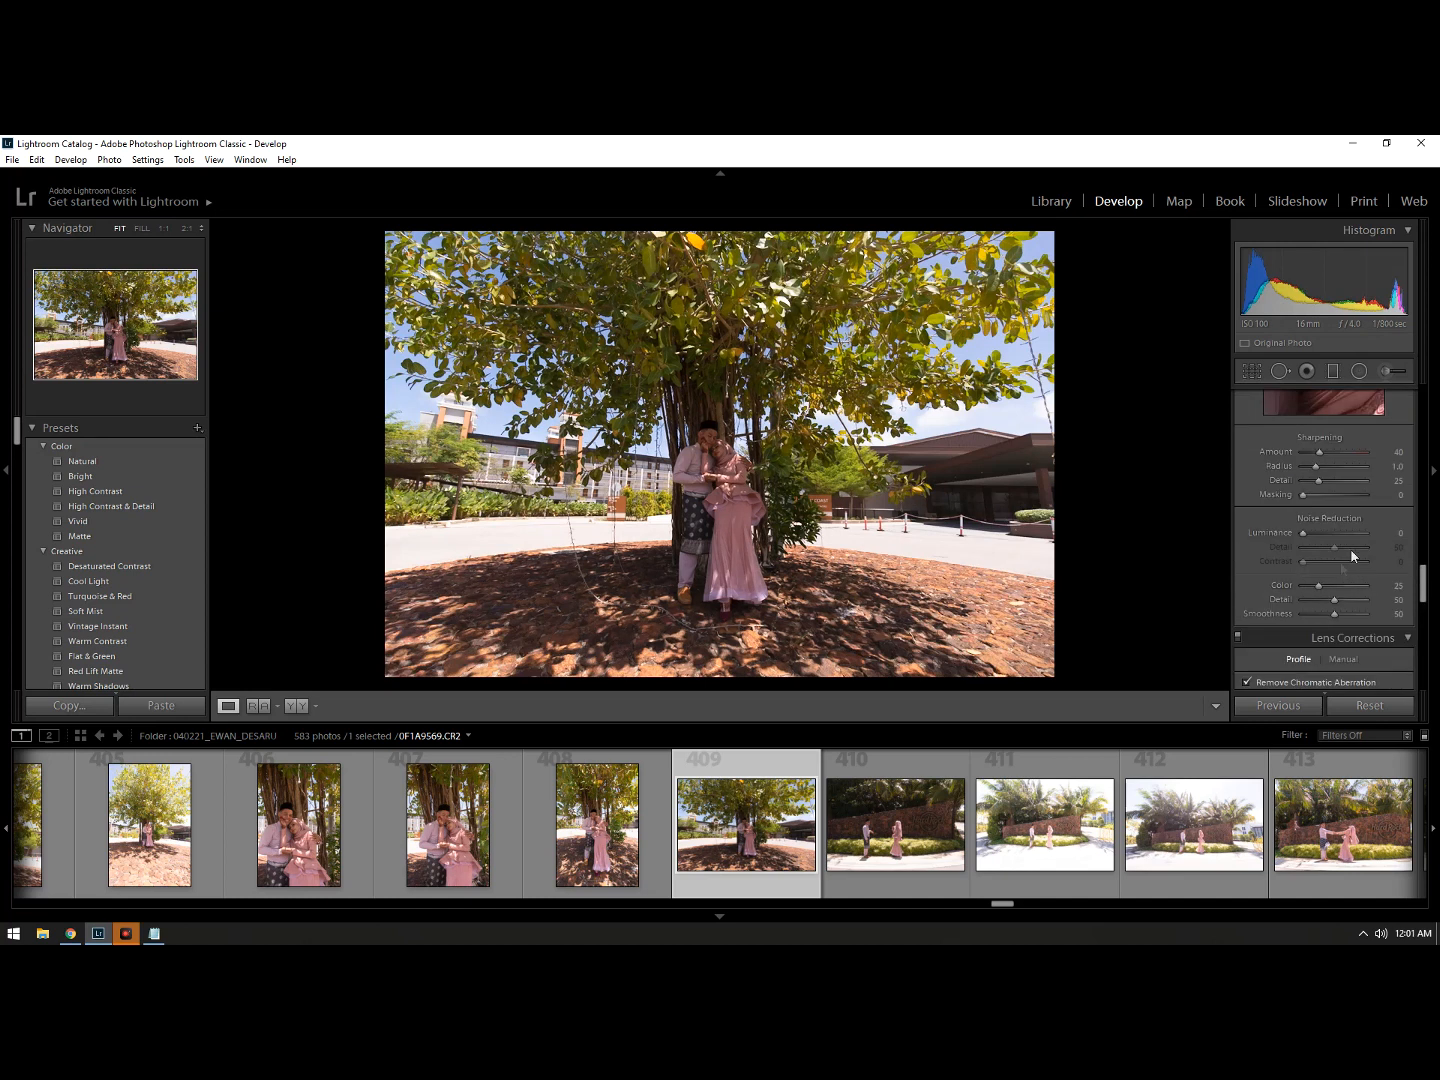
{"action": "left_click", "coordinate": [1395, 533]}
{"action": "type", "text": "30"}
{"action": "key", "text": "Return"}
Step: Raise the tree photo's Blacks to +55 and Shadows to +80
{"action": "scroll", "coordinate": [1298, 536], "scroll_direction": "up", "scroll_amount": 3}
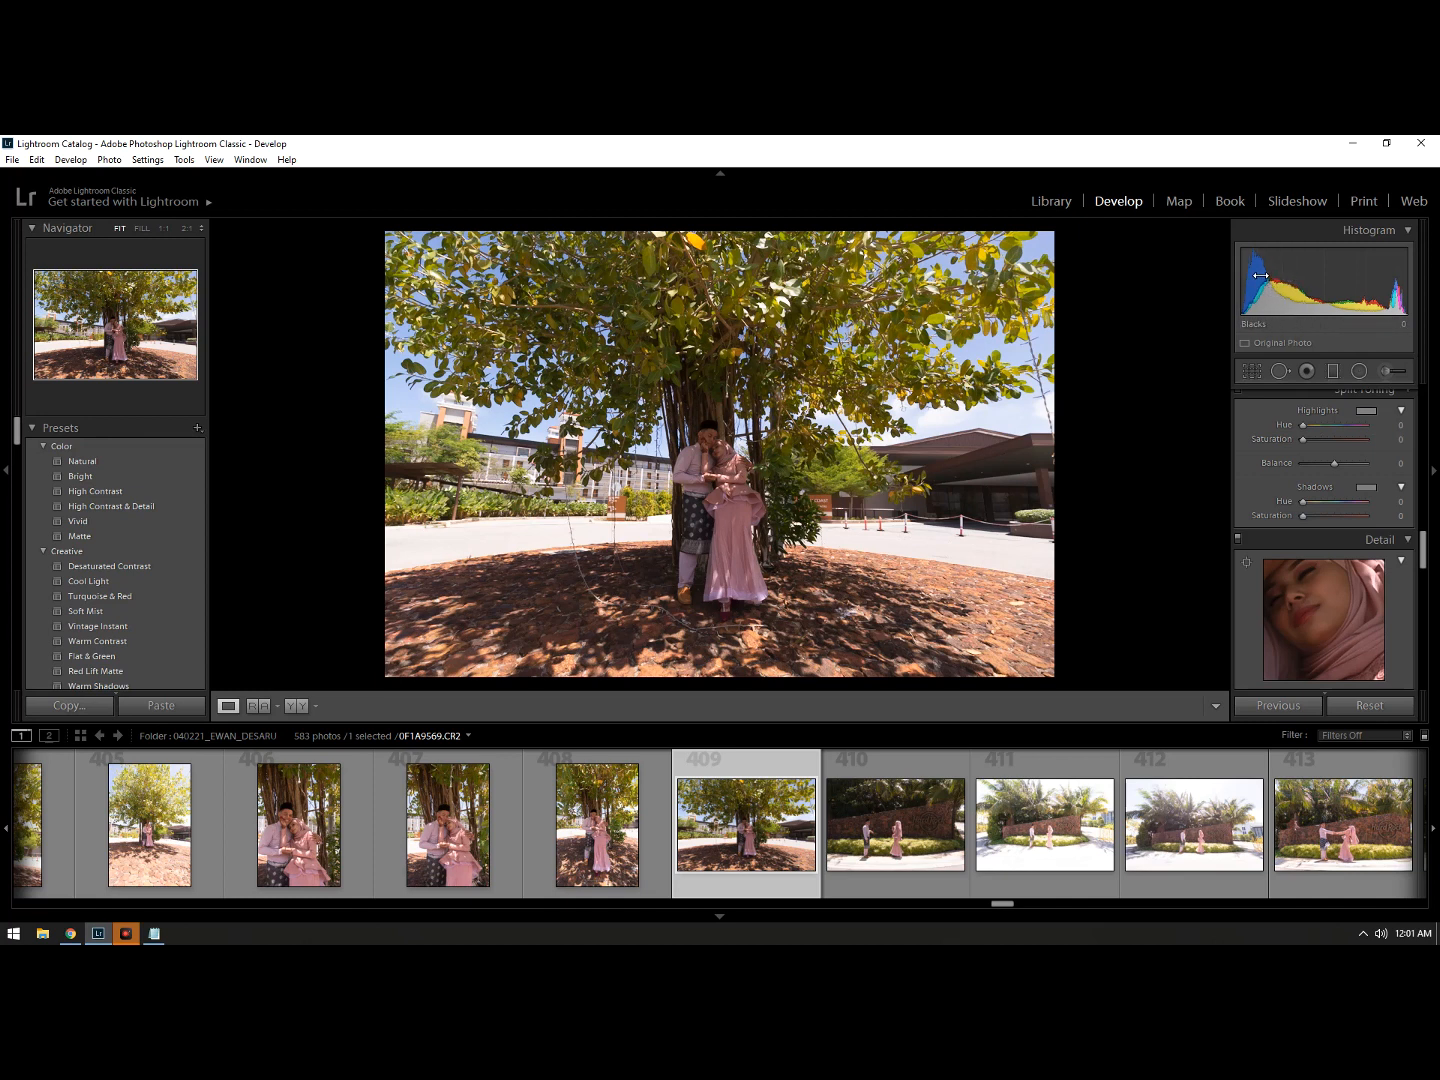
{"action": "left_click_drag", "start_coordinate": [1246, 280], "coordinate": [1258, 281]}
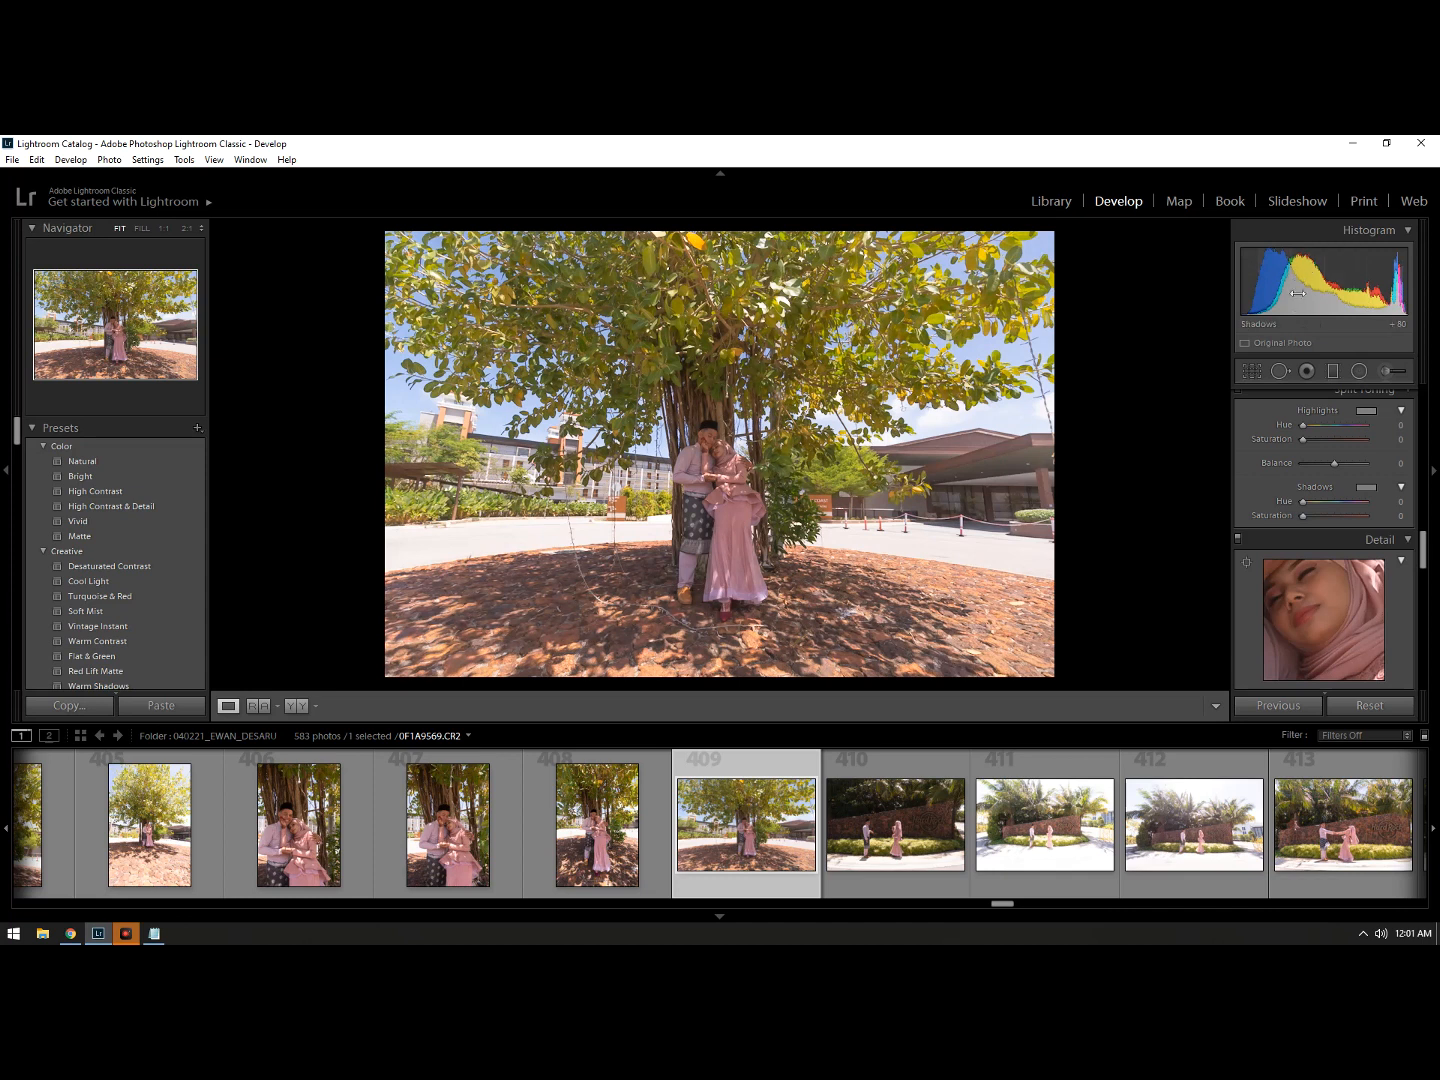
{"action": "scroll", "coordinate": [1354, 481], "scroll_direction": "up", "scroll_amount": 5}
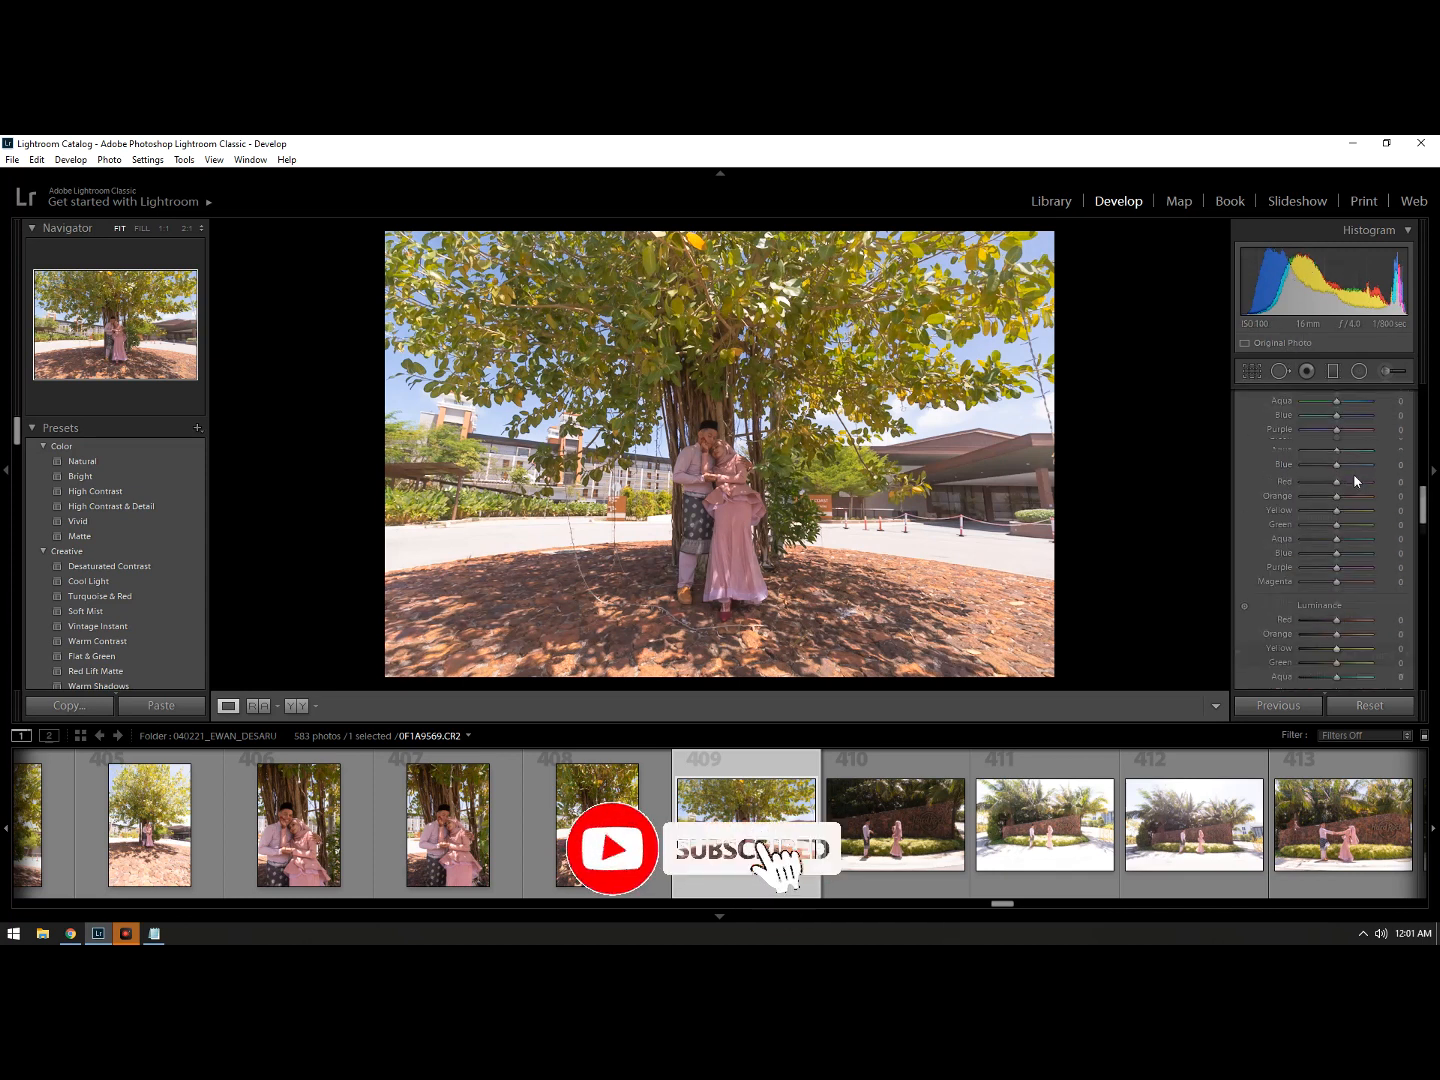
{"action": "scroll", "coordinate": [1350, 484], "scroll_direction": "up", "scroll_amount": 5}
{"action": "scroll", "coordinate": [1323, 504], "scroll_direction": "up", "scroll_amount": 5}
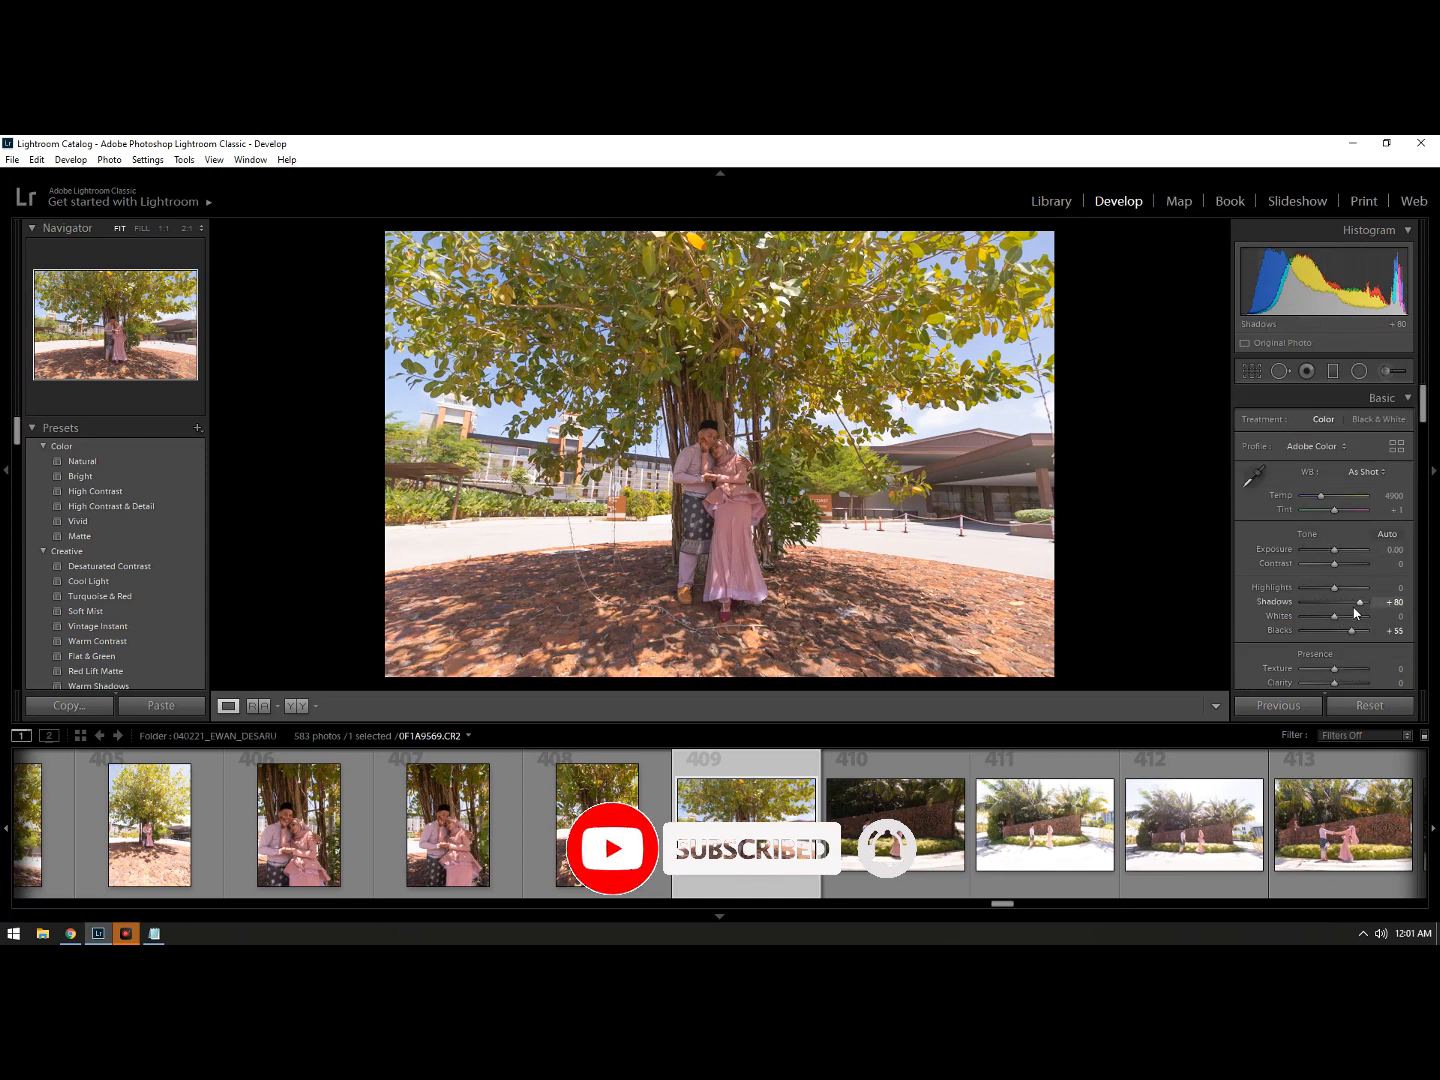
Step: Reset the Shadows and set them to +24, and lower the Highlights to -76
{"action": "double_click", "coordinate": [1265, 604]}
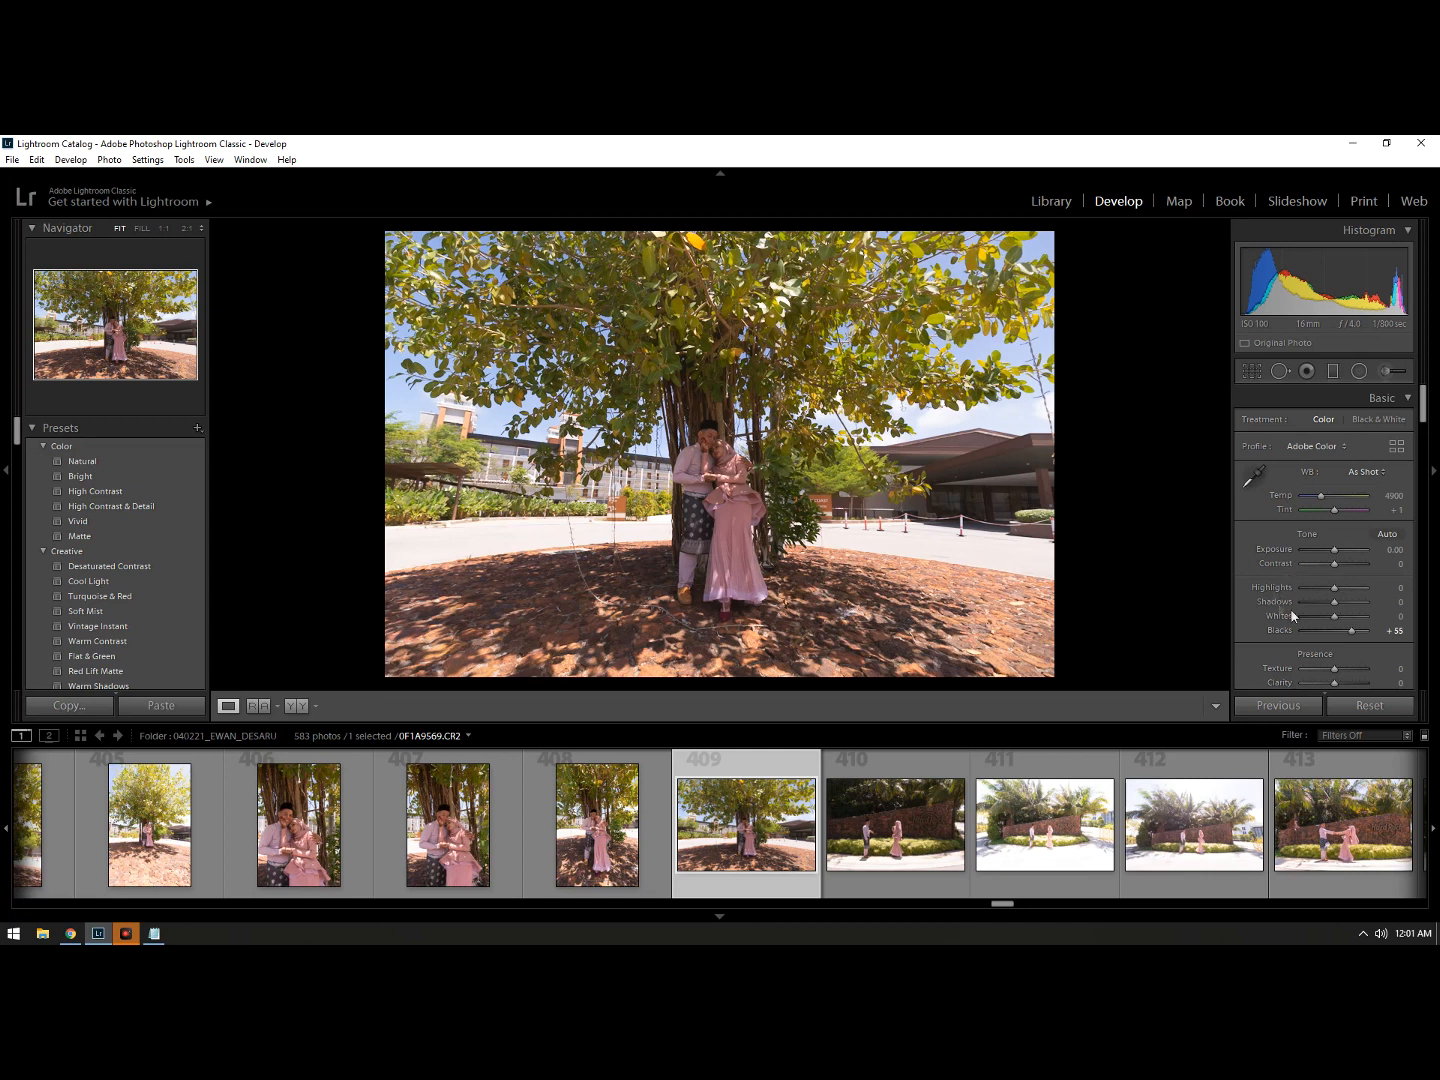
{"action": "left_click_drag", "start_coordinate": [1400, 604], "coordinate": [1346, 607]}
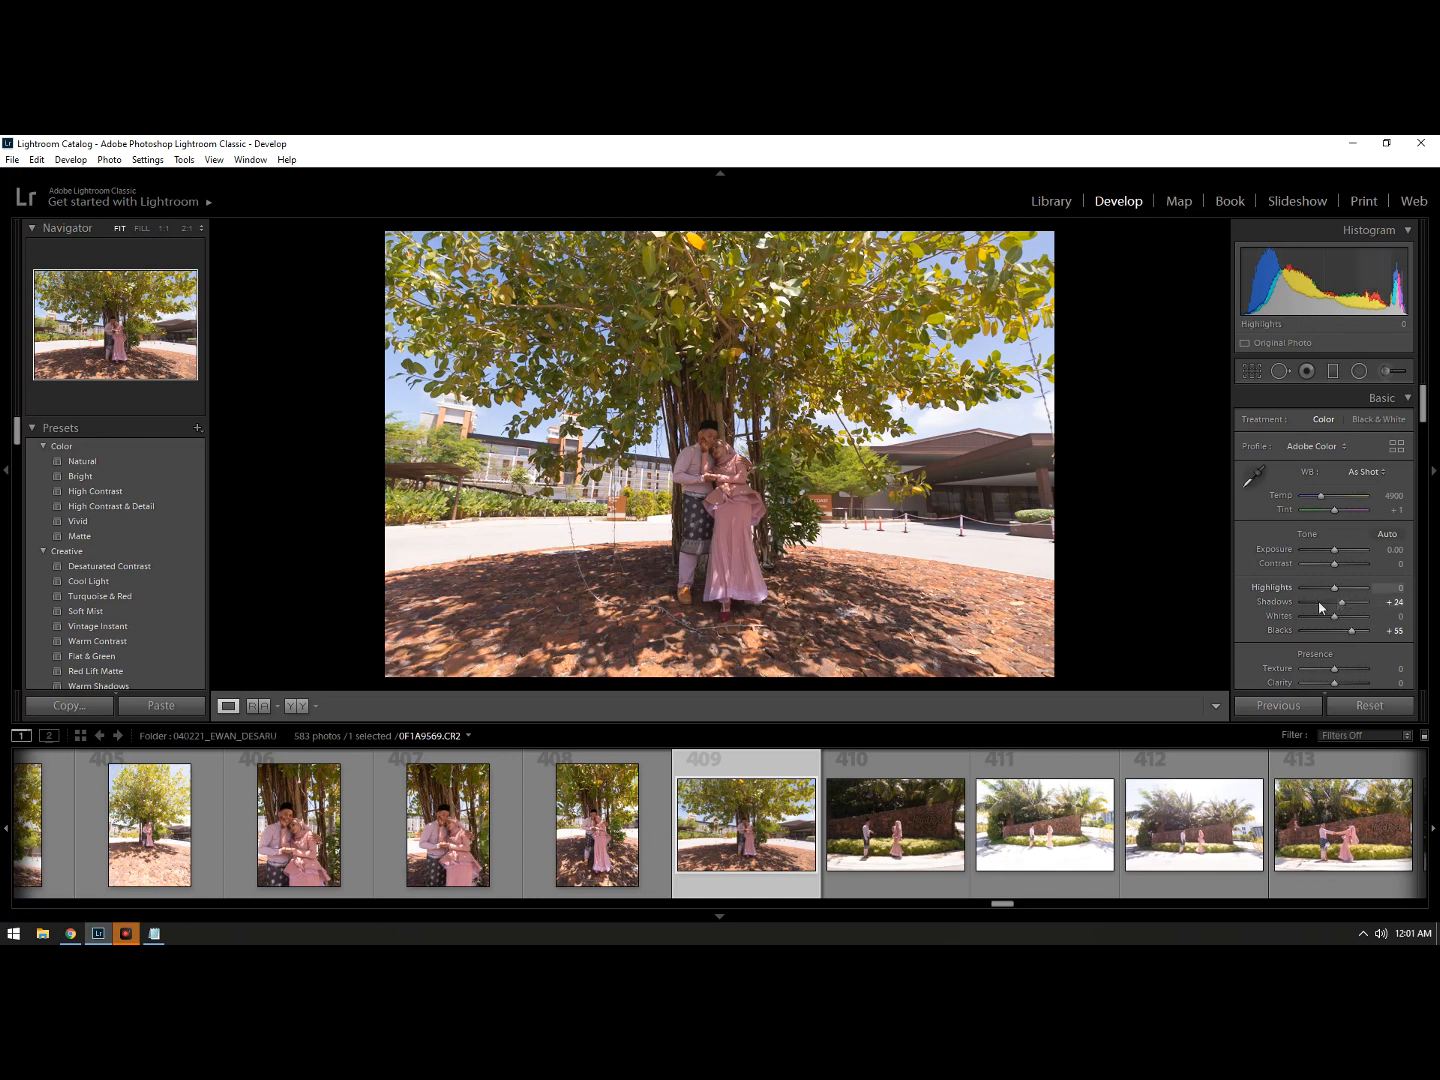
{"action": "left_click_drag", "start_coordinate": [1334, 588], "coordinate": [1313, 592]}
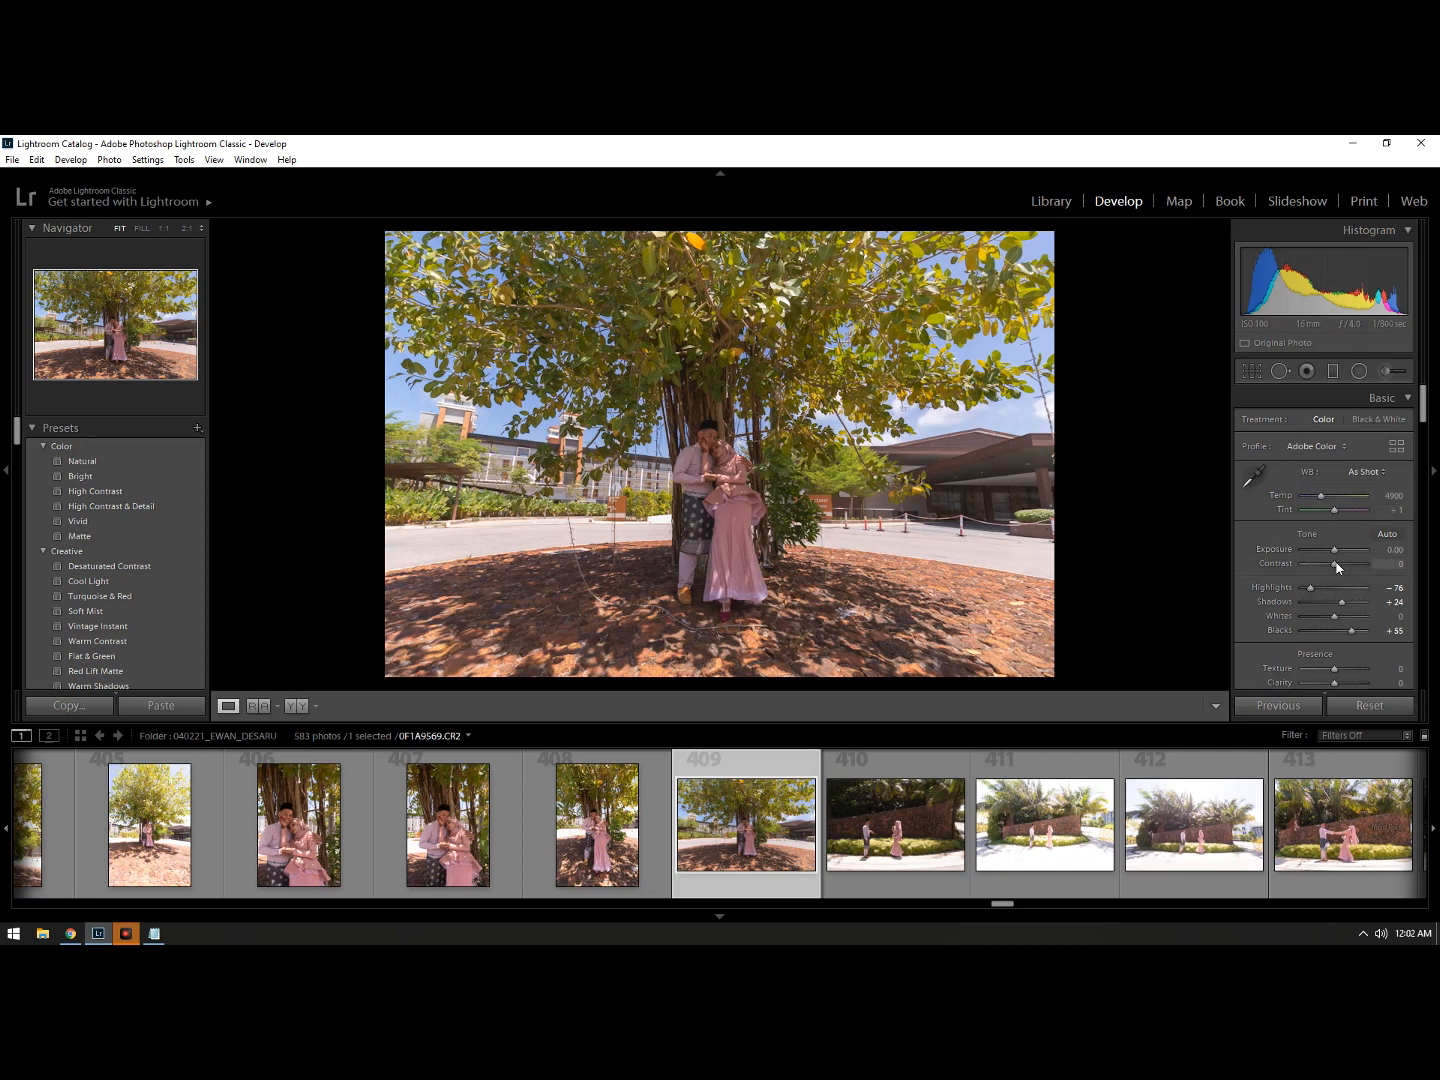
Step: Try an Exposure of -0.12 and reset it, and raise the Shadows to +60
{"action": "left_click_drag", "start_coordinate": [1336, 550], "coordinate": [1336, 551]}
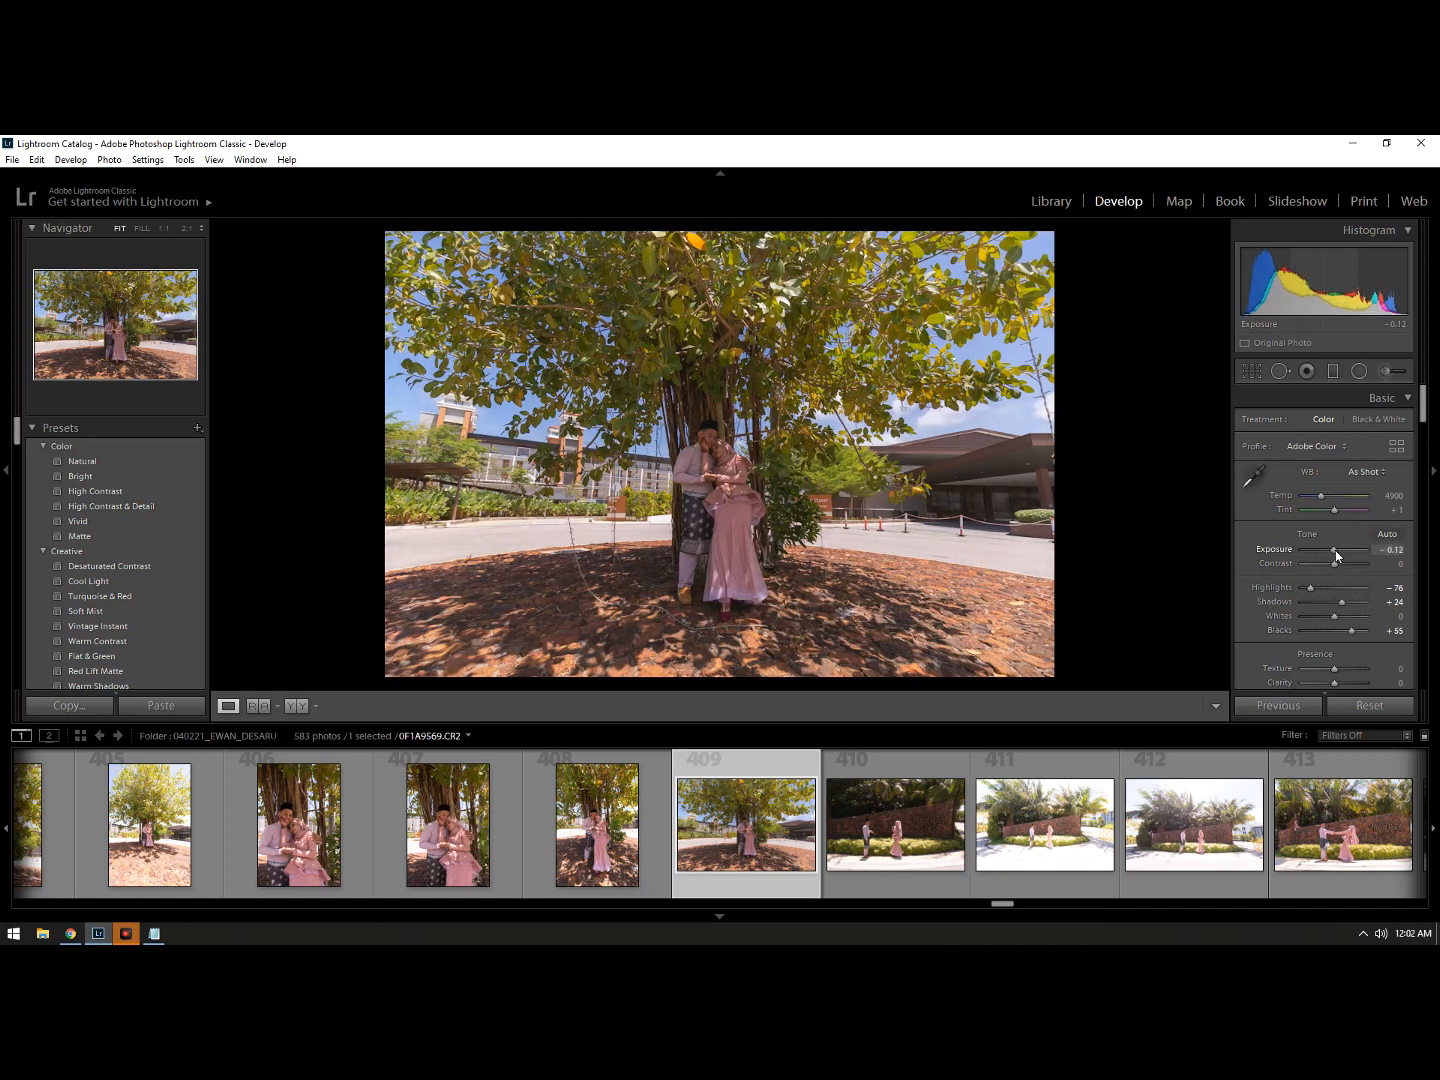
{"action": "double_click", "coordinate": [1284, 550]}
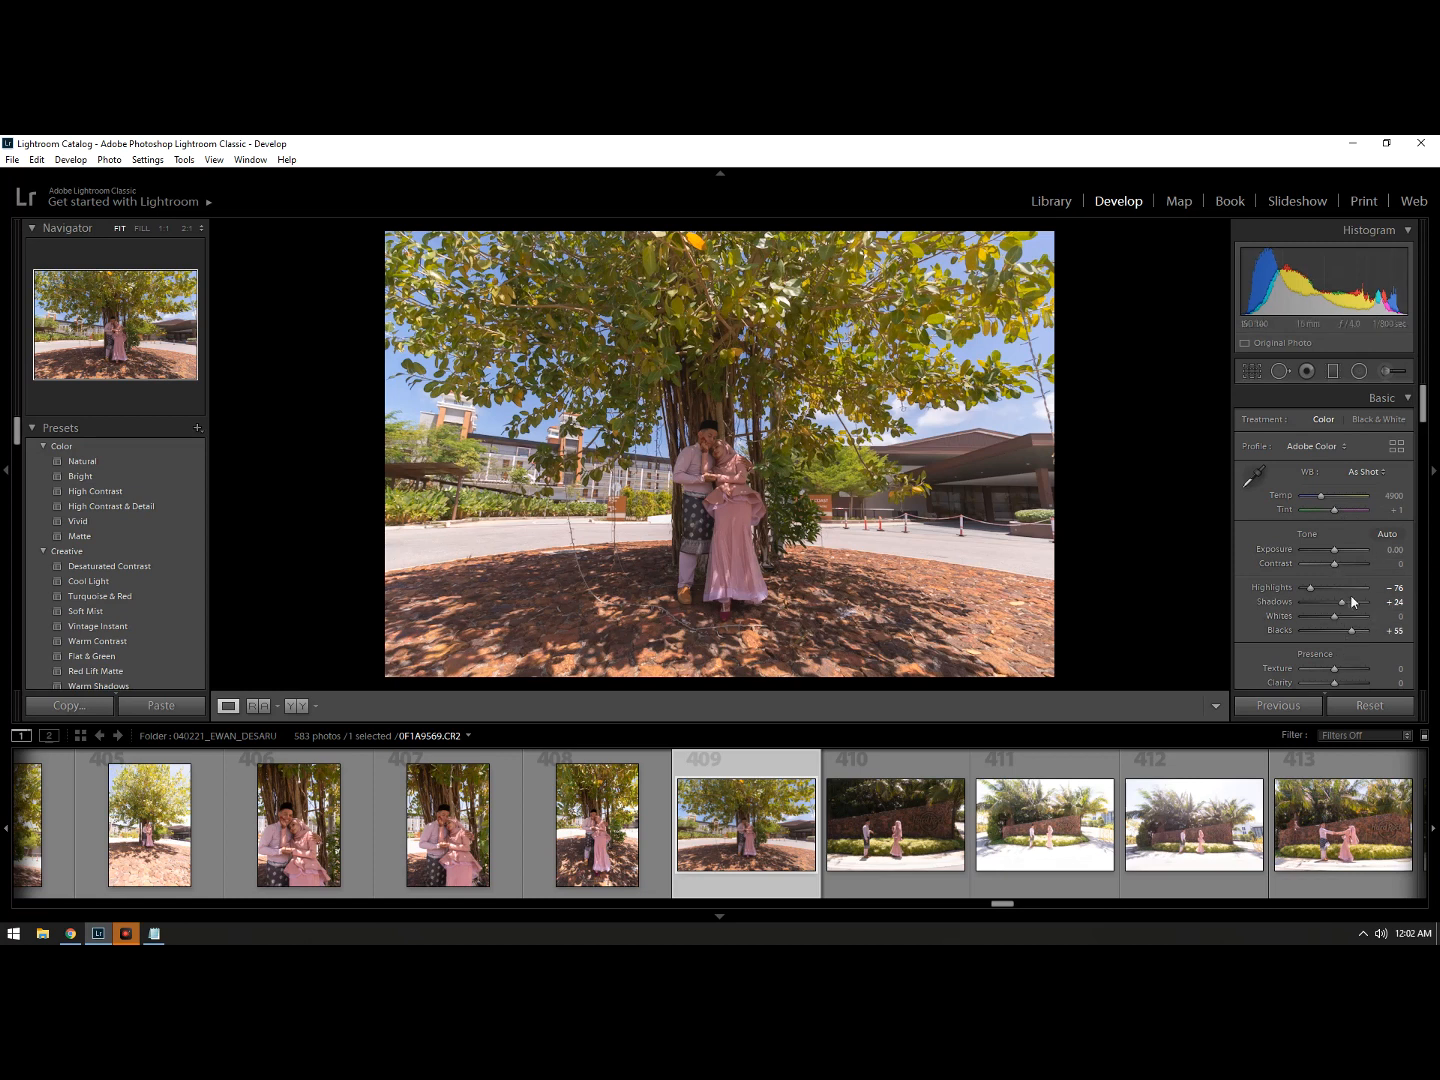
{"action": "left_click_drag", "start_coordinate": [1348, 606], "coordinate": [1356, 608]}
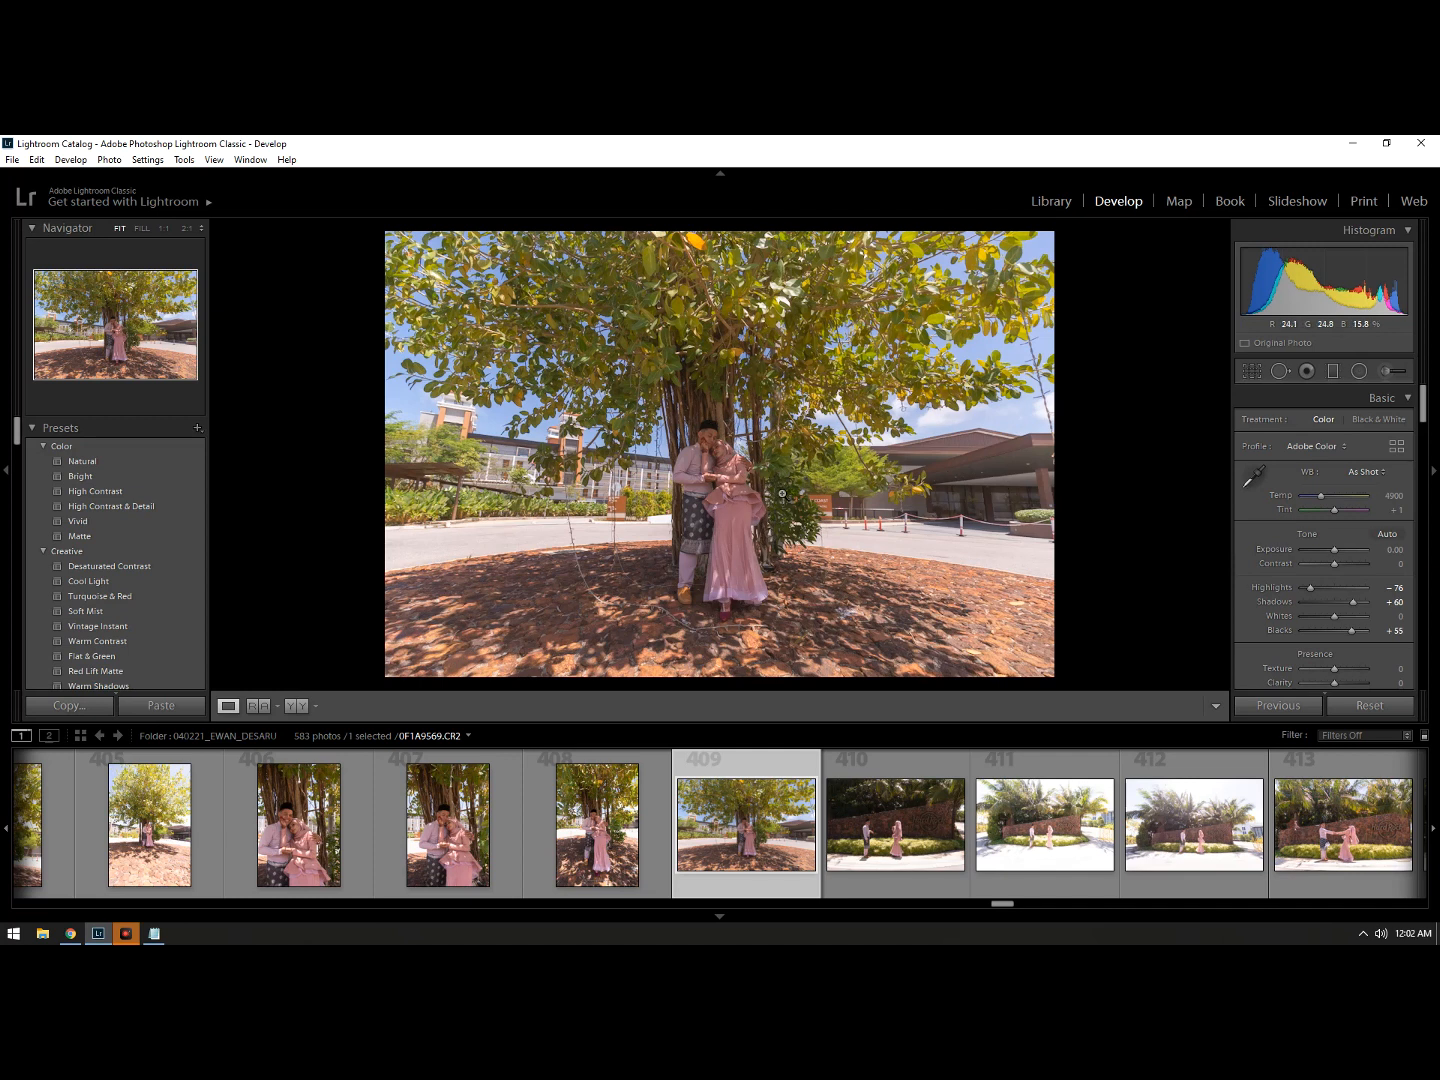
Step: Inspect the ground, the couple's feet, their clothes and their faces at 1:1
{"action": "left_click", "coordinate": [683, 637]}
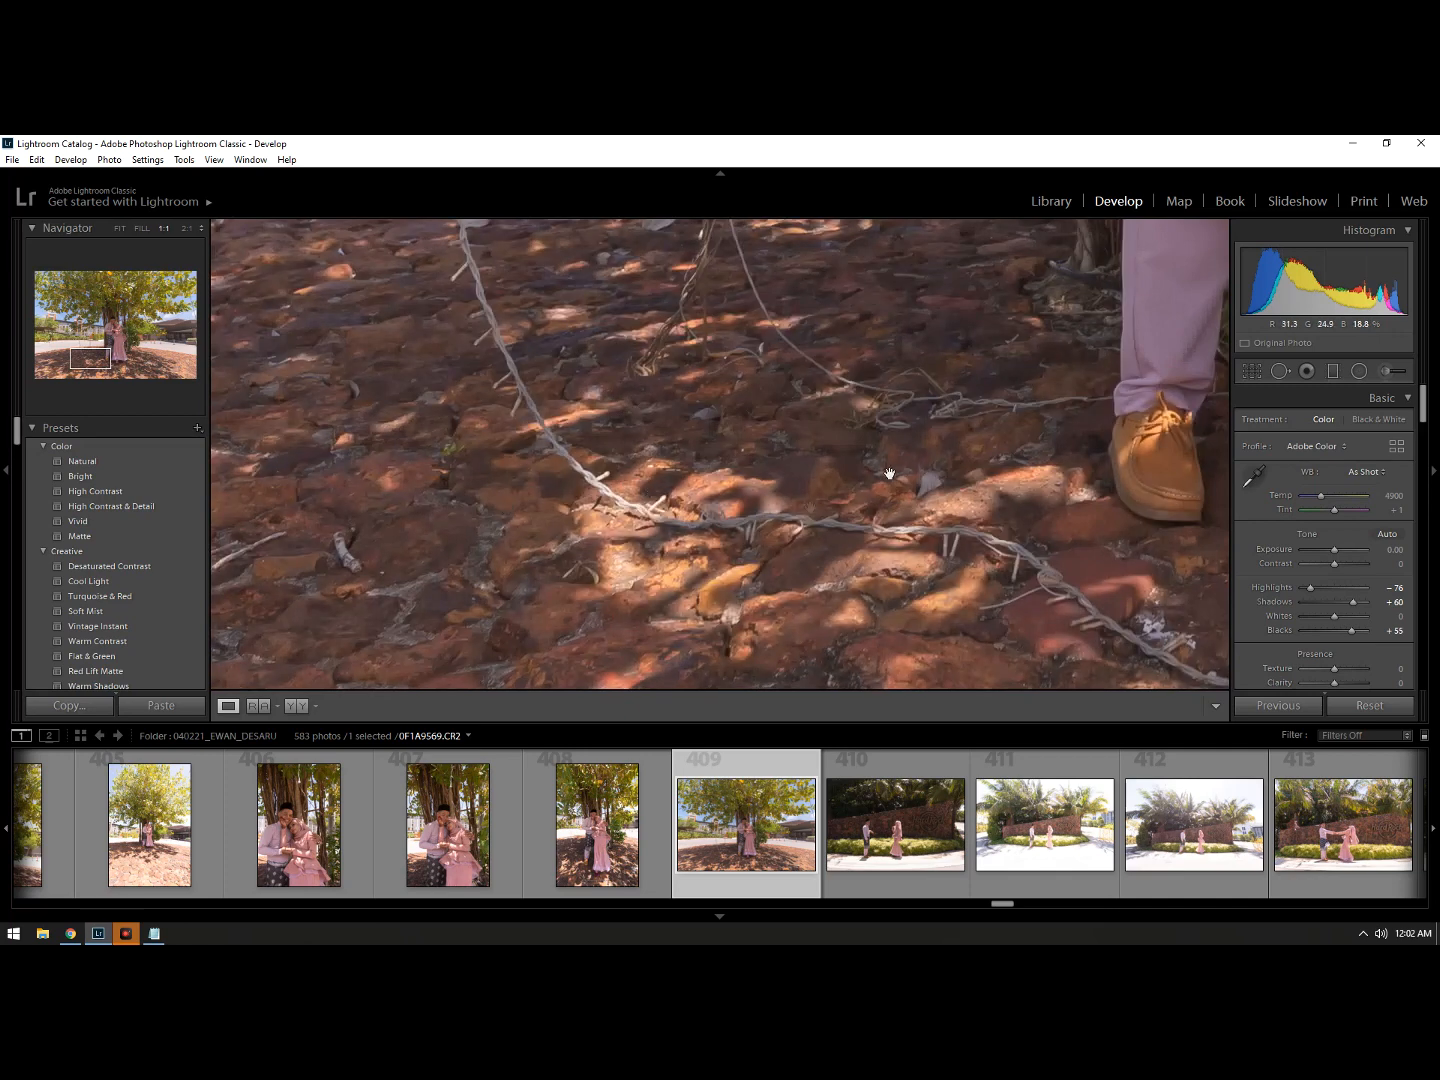
{"action": "left_click_drag", "start_coordinate": [994, 547], "coordinate": [623, 642]}
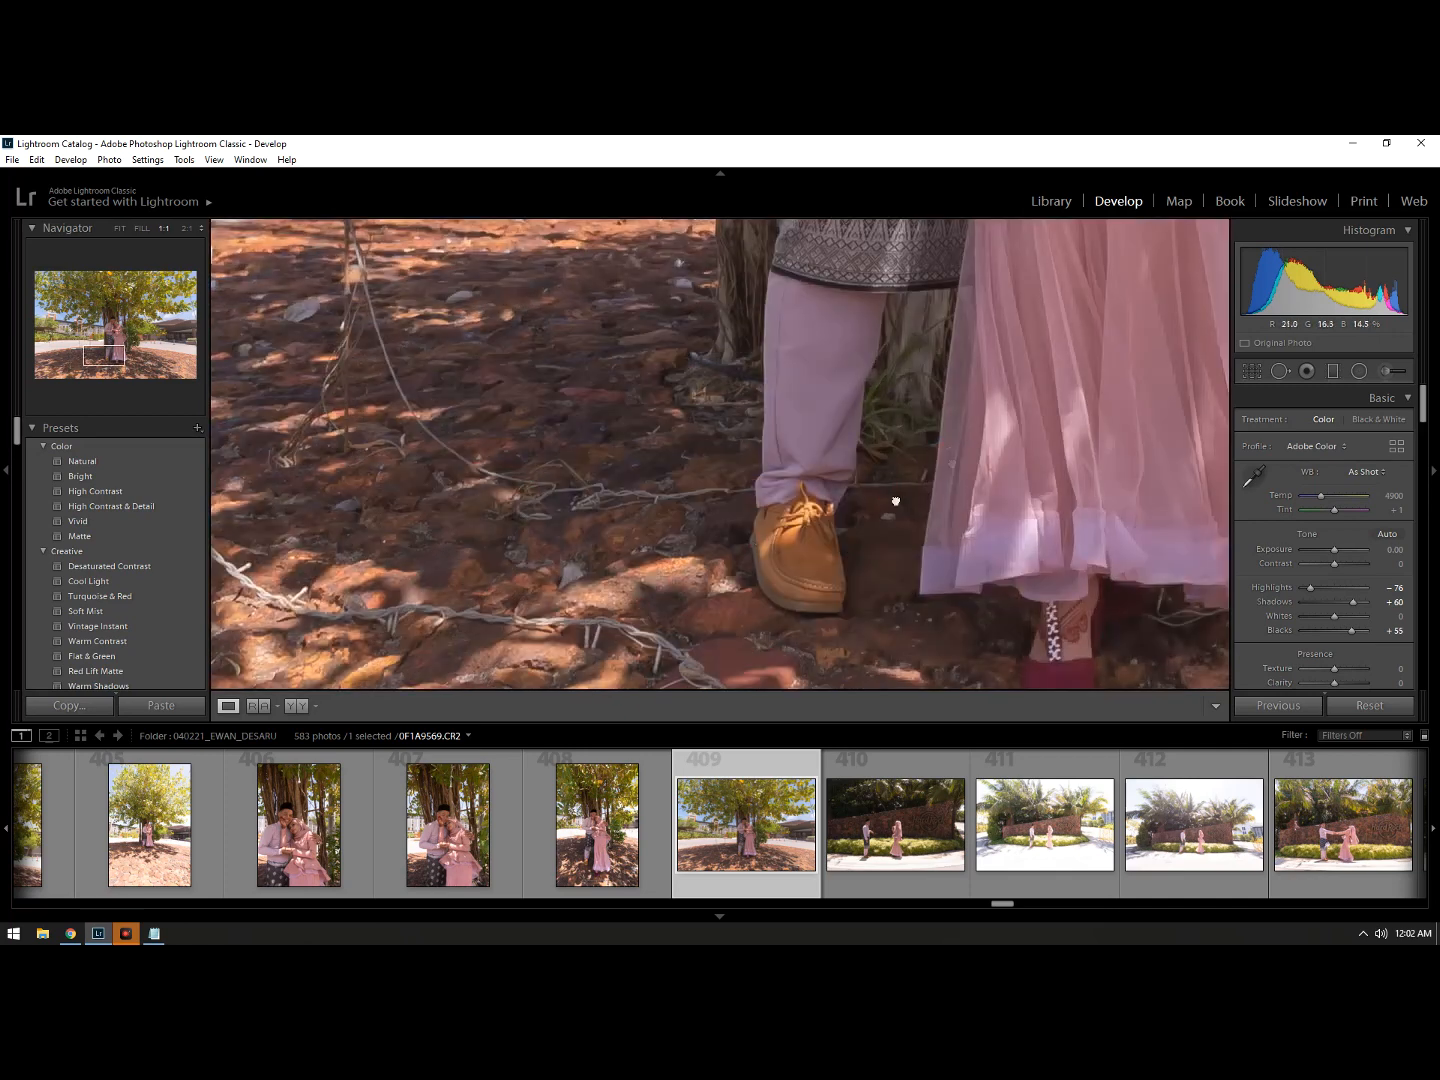
{"action": "left_click_drag", "start_coordinate": [893, 501], "coordinate": [630, 601]}
{"action": "left_click_drag", "start_coordinate": [779, 441], "coordinate": [761, 563]}
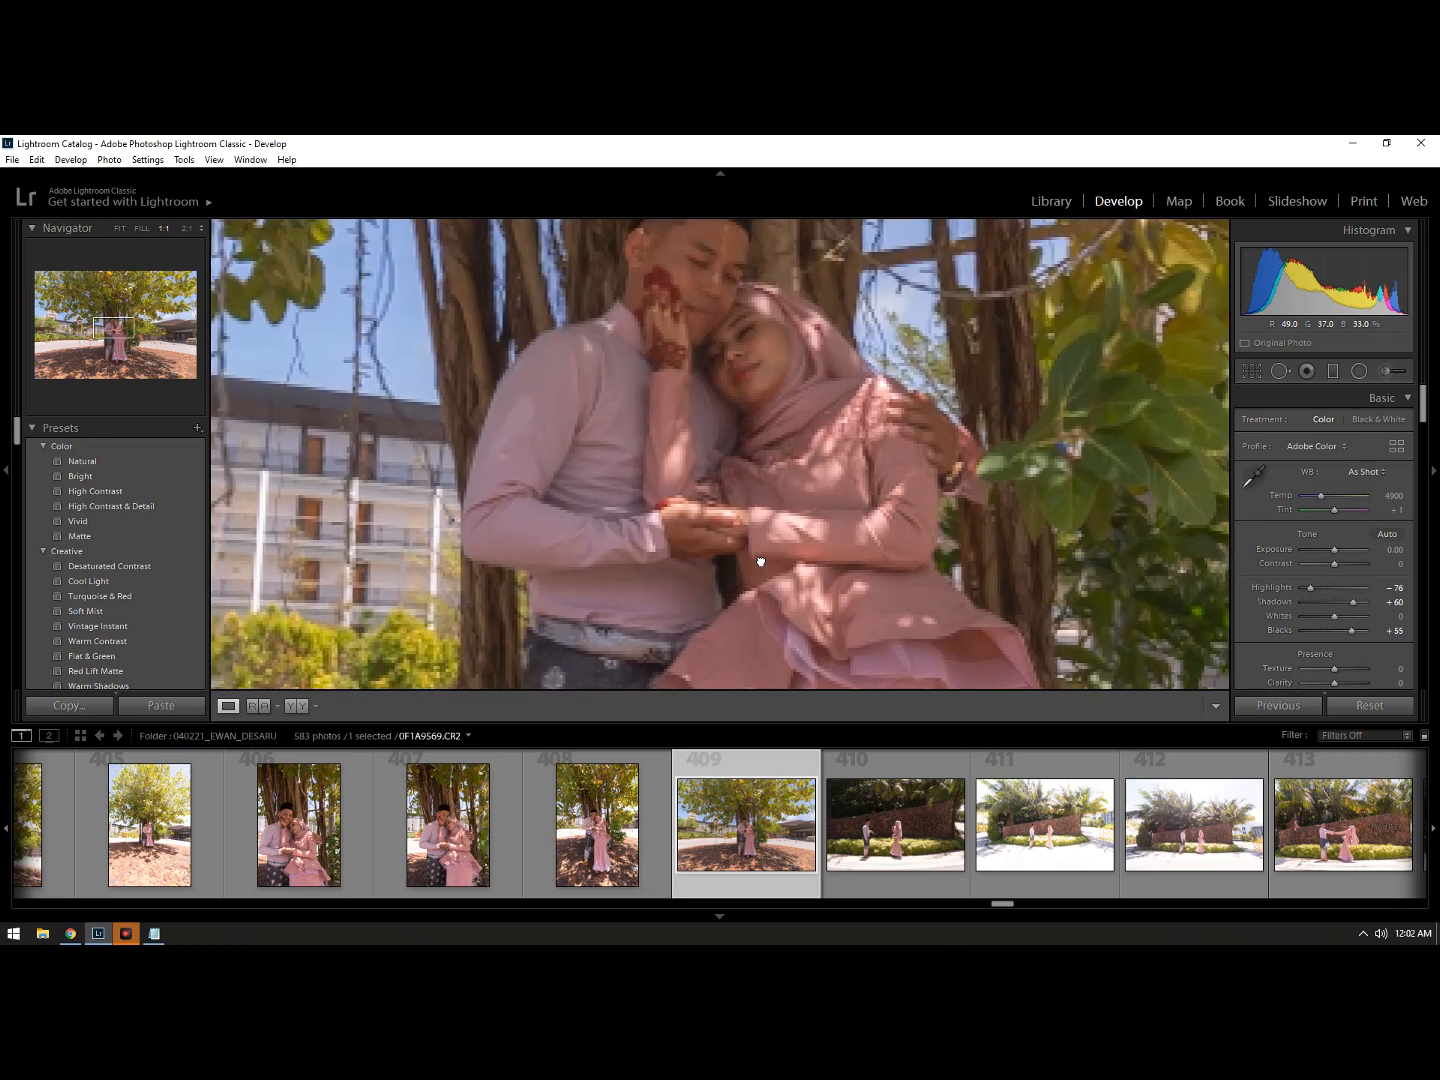
{"action": "left_click_drag", "start_coordinate": [770, 291], "coordinate": [773, 366]}
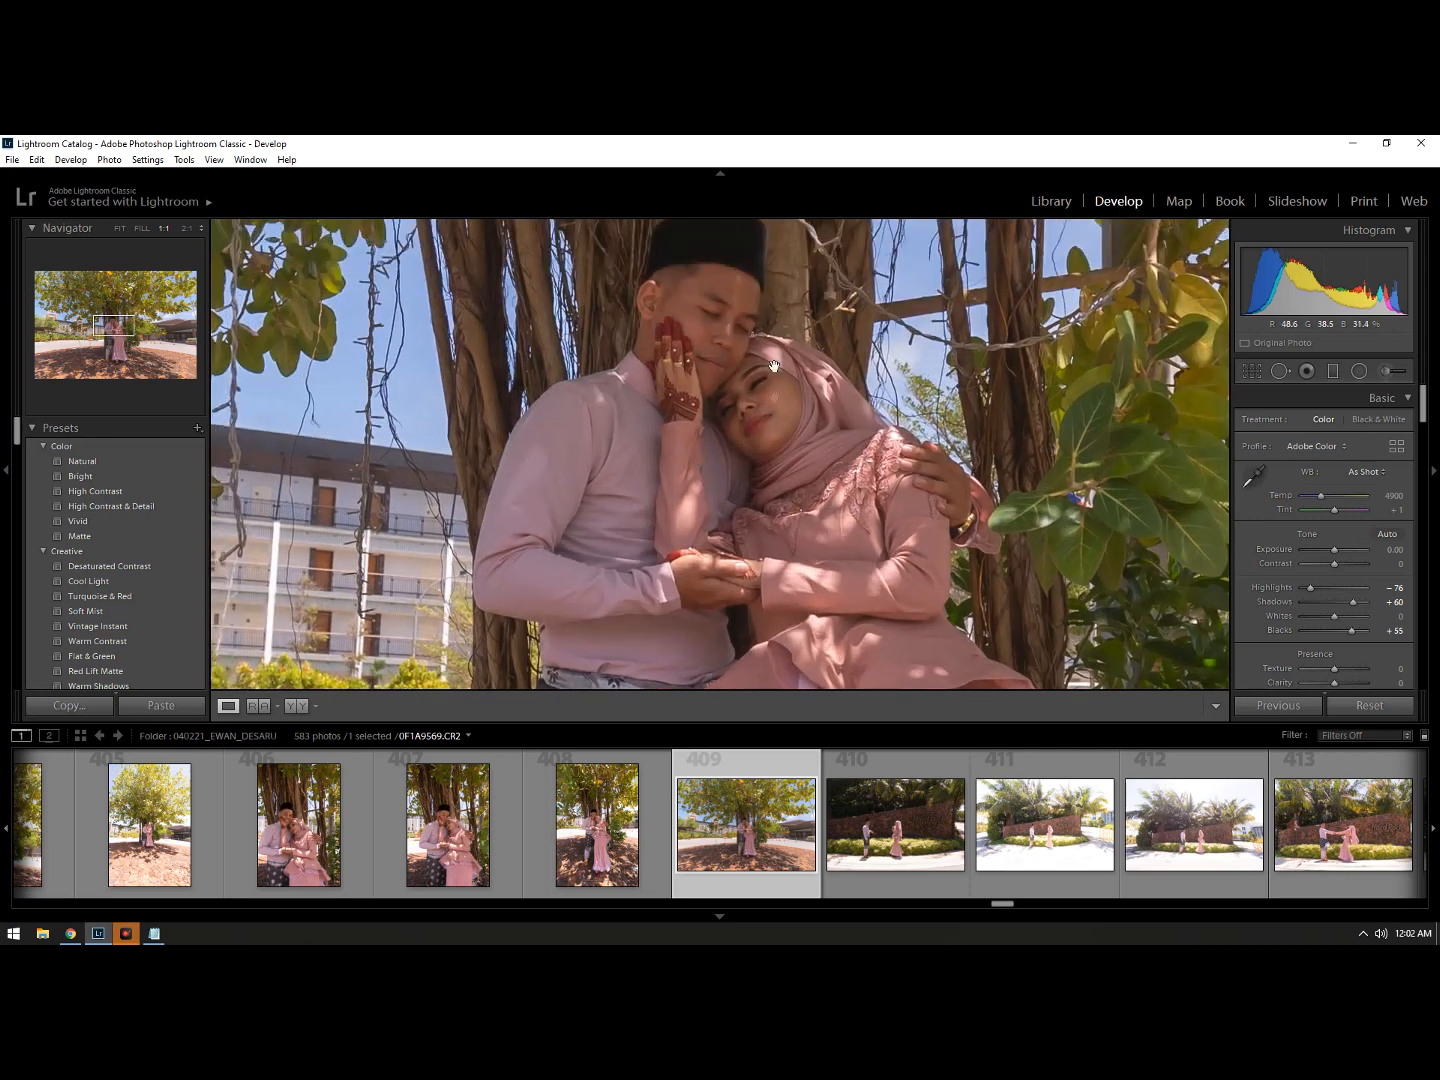
{"action": "left_click", "coordinate": [776, 361]}
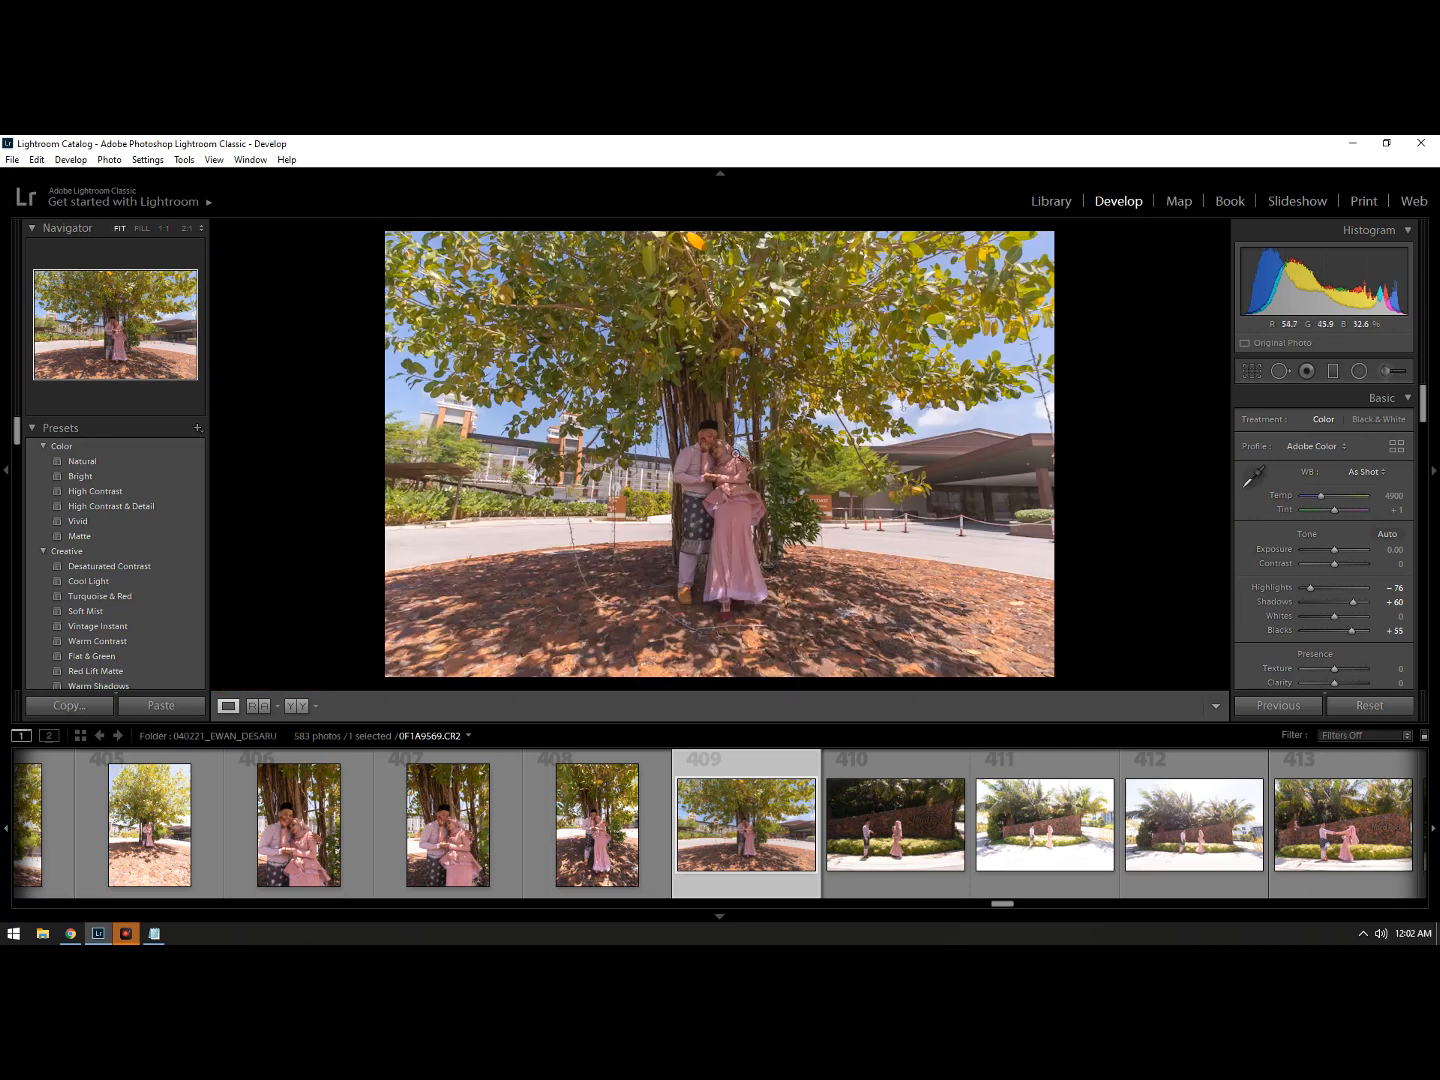
{"action": "left_click", "coordinate": [738, 452]}
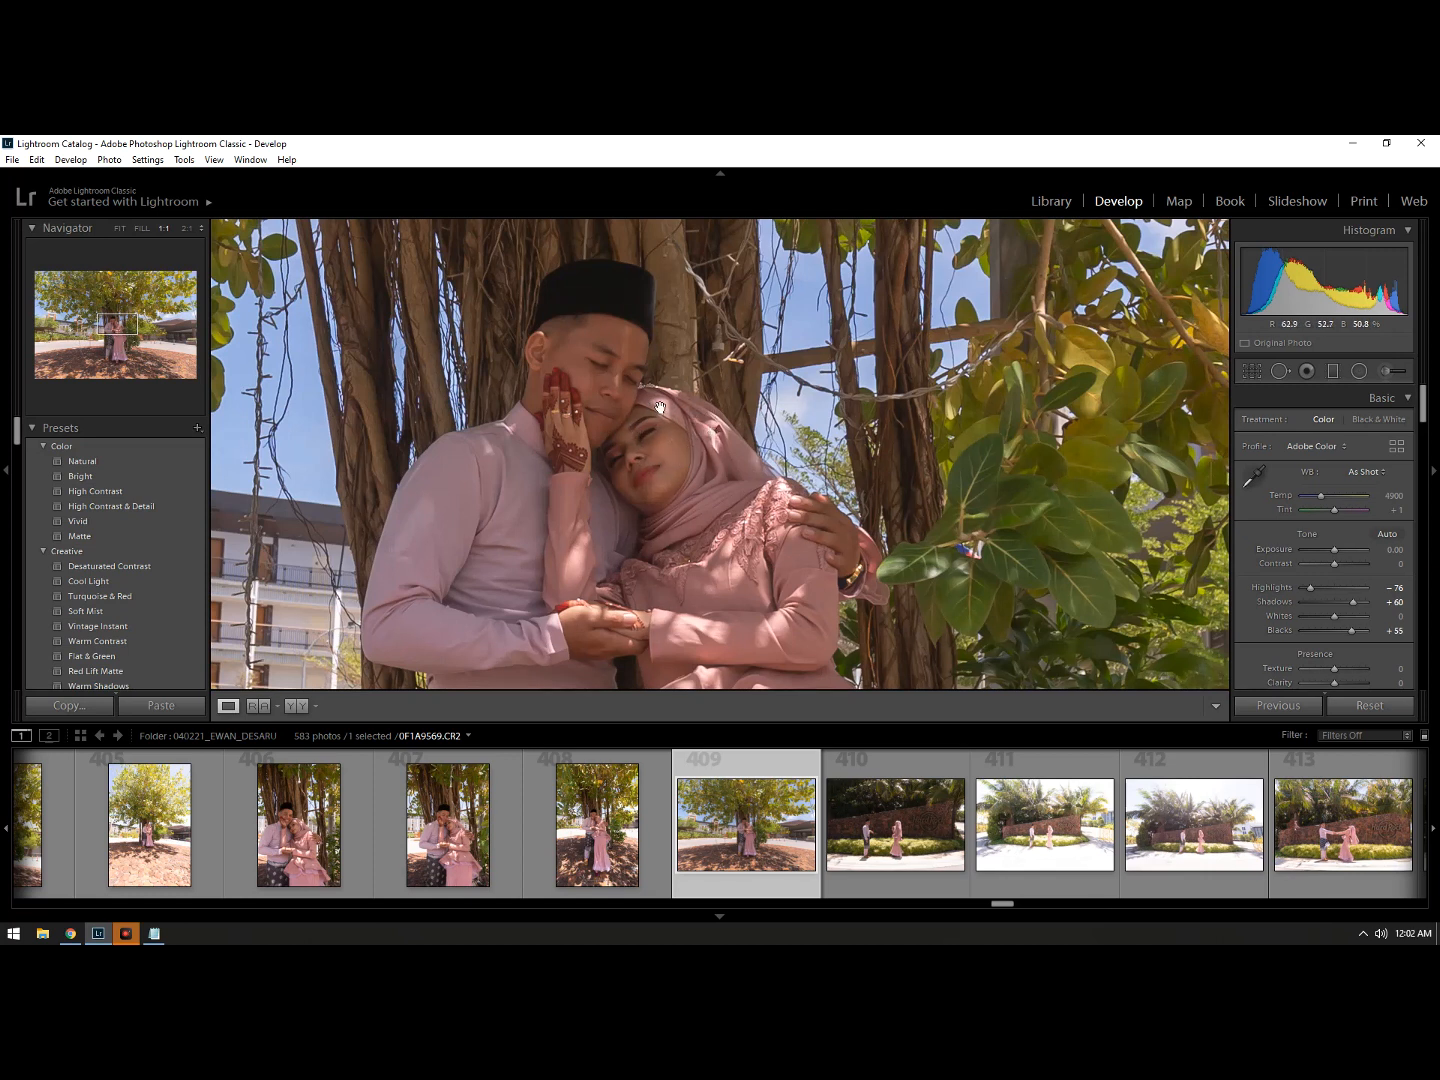
{"action": "left_click_drag", "start_coordinate": [640, 500], "coordinate": [693, 506]}
{"action": "left_click", "coordinate": [675, 477]}
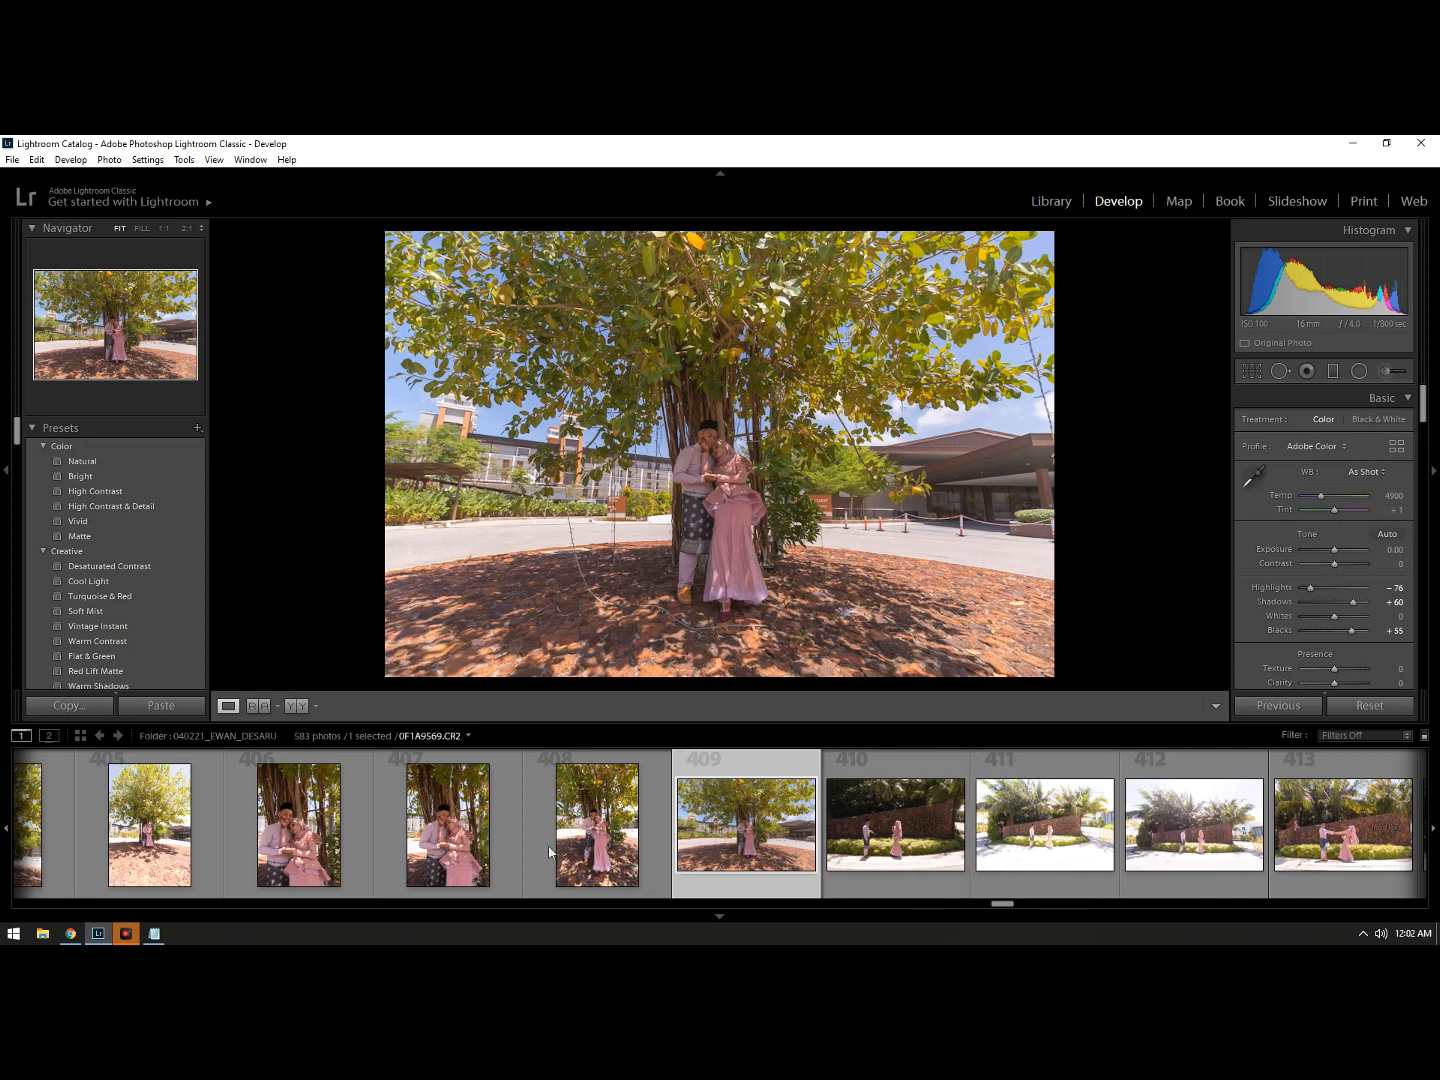
Step: Browse the sunny footpath photos of the couple and view photos 437, 446 and 460
{"action": "scroll", "coordinate": [549, 852], "scroll_direction": "down", "scroll_amount": 10}
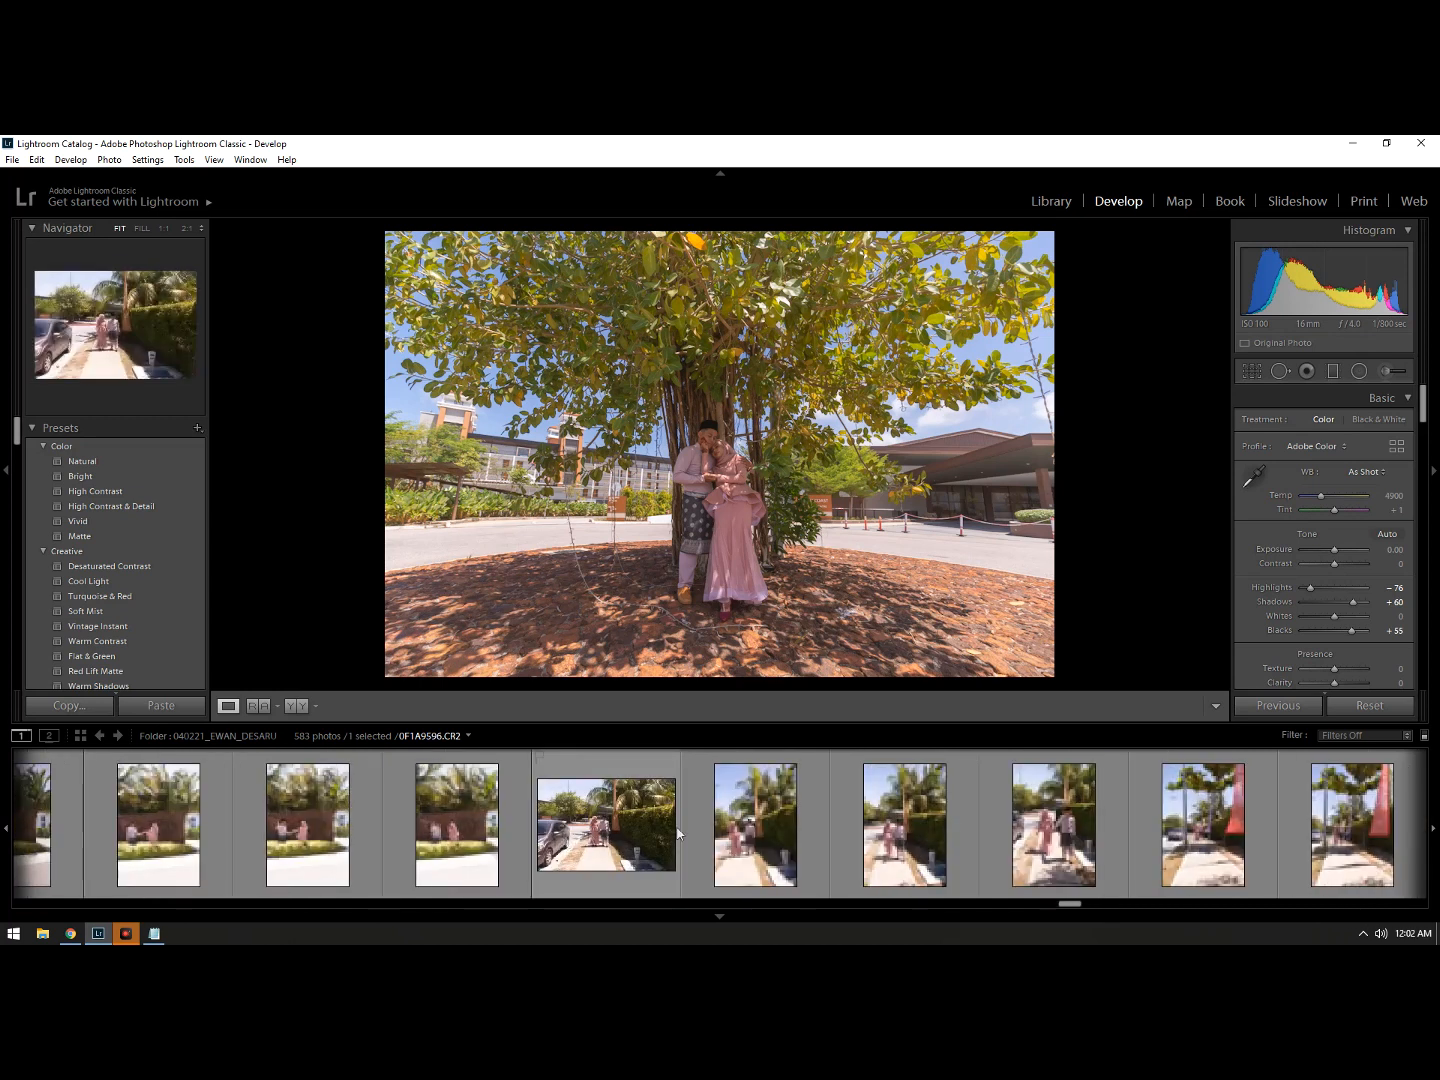
{"action": "left_click", "coordinate": [806, 821]}
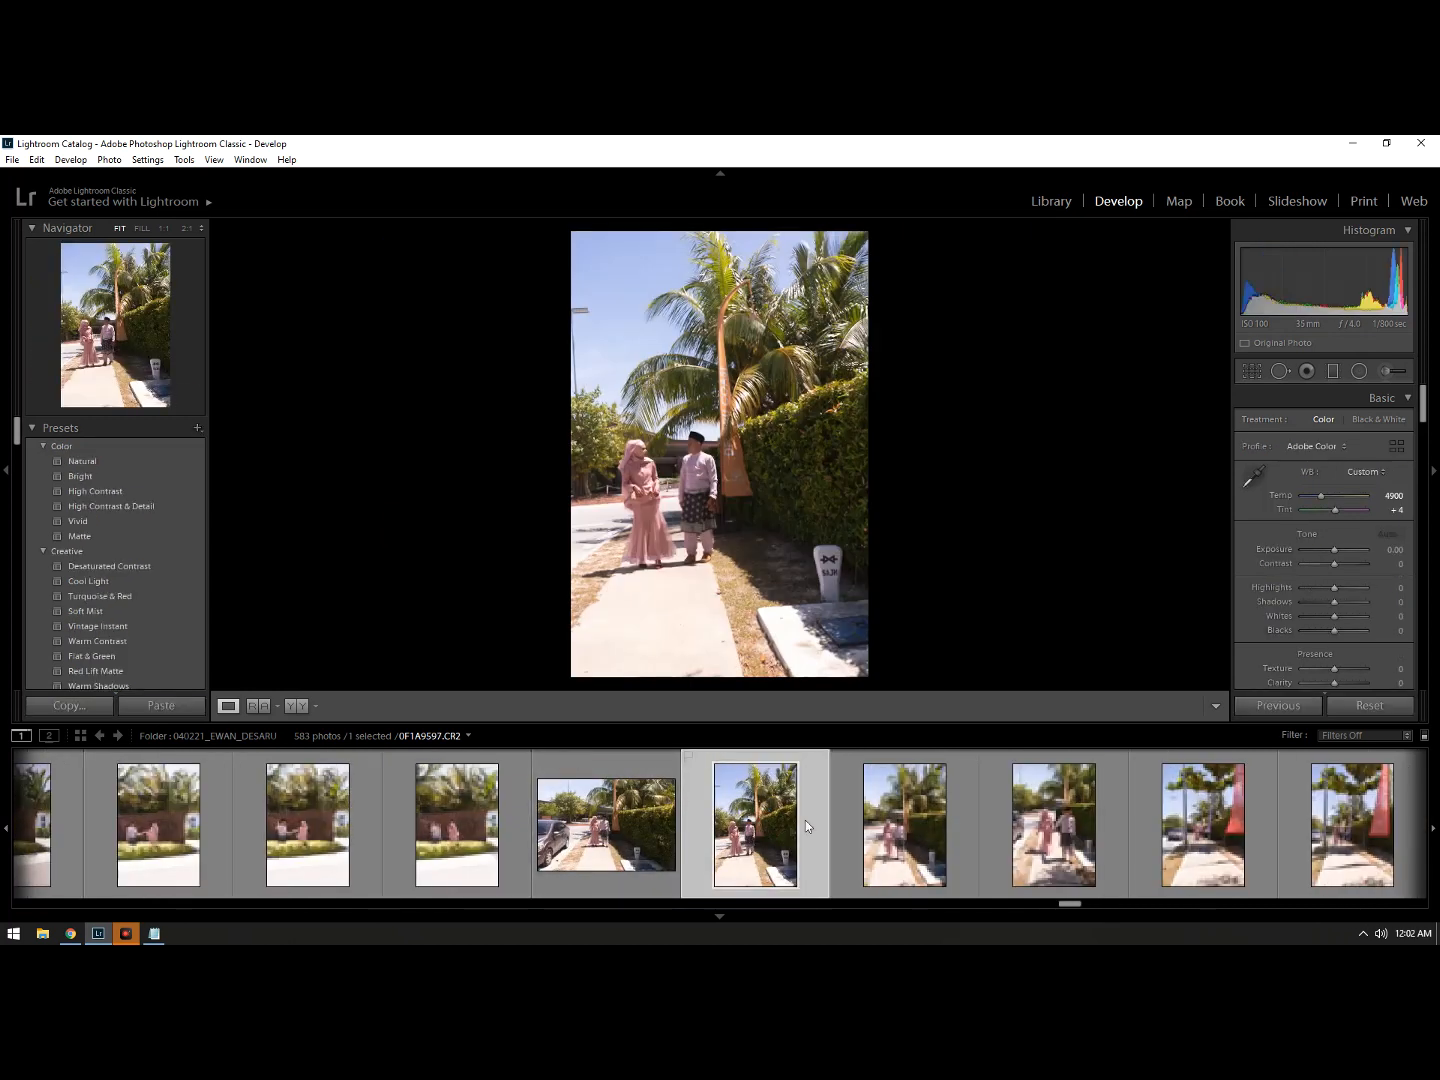
{"action": "scroll", "coordinate": [766, 825], "scroll_direction": "down", "scroll_amount": 5}
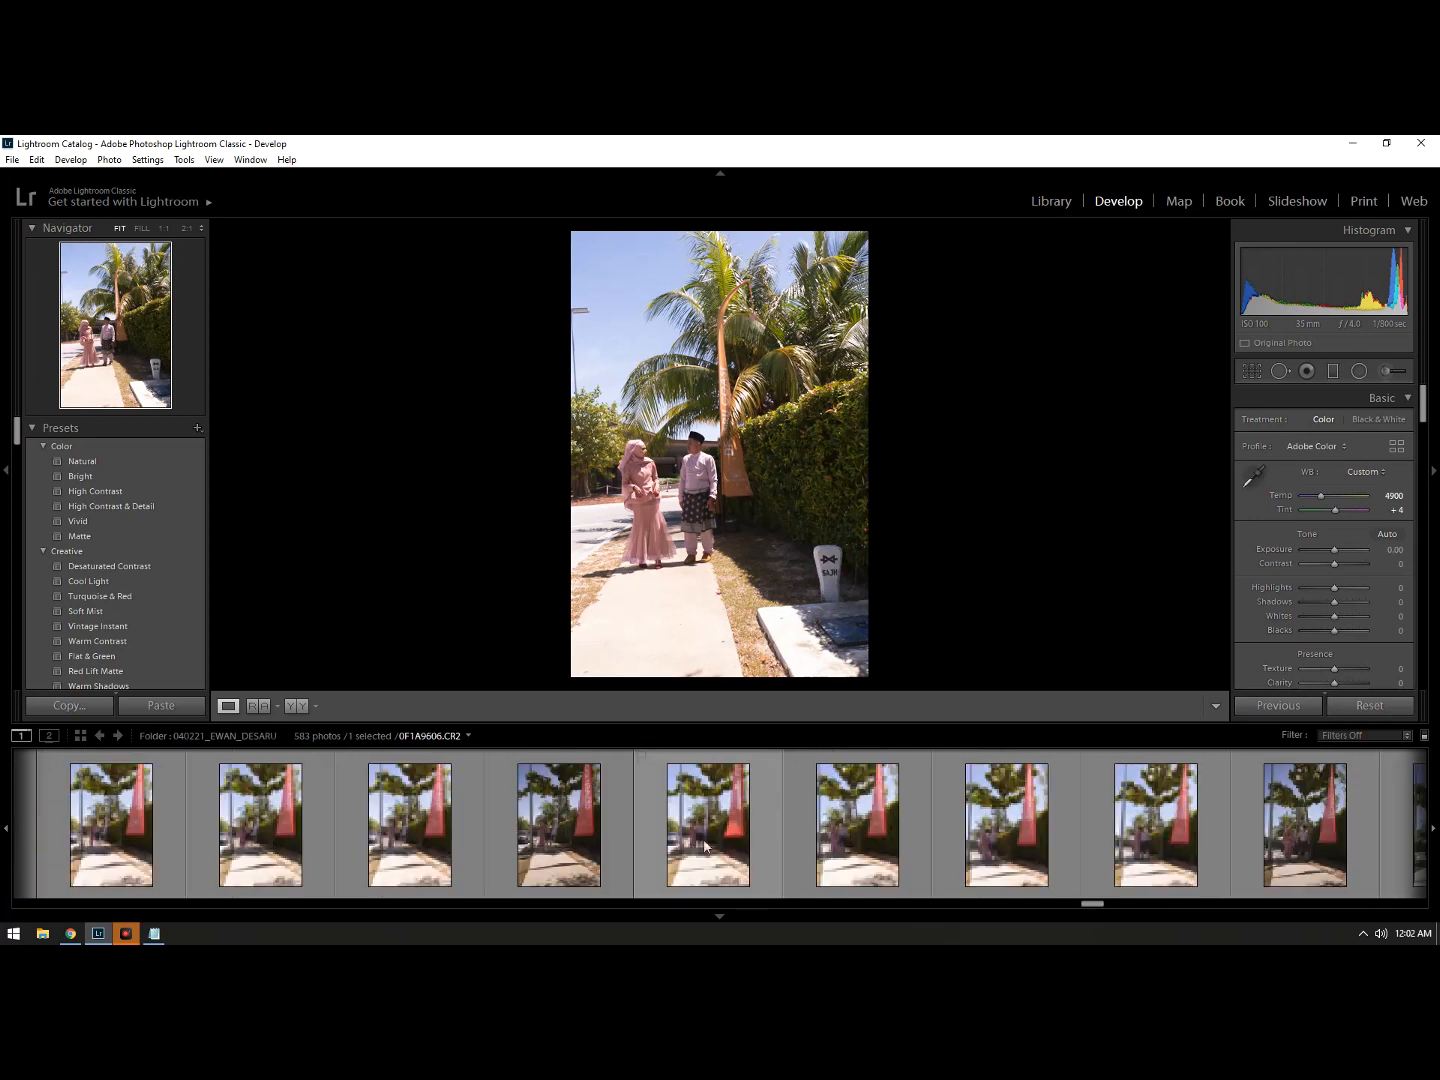
{"action": "left_click", "coordinate": [700, 840]}
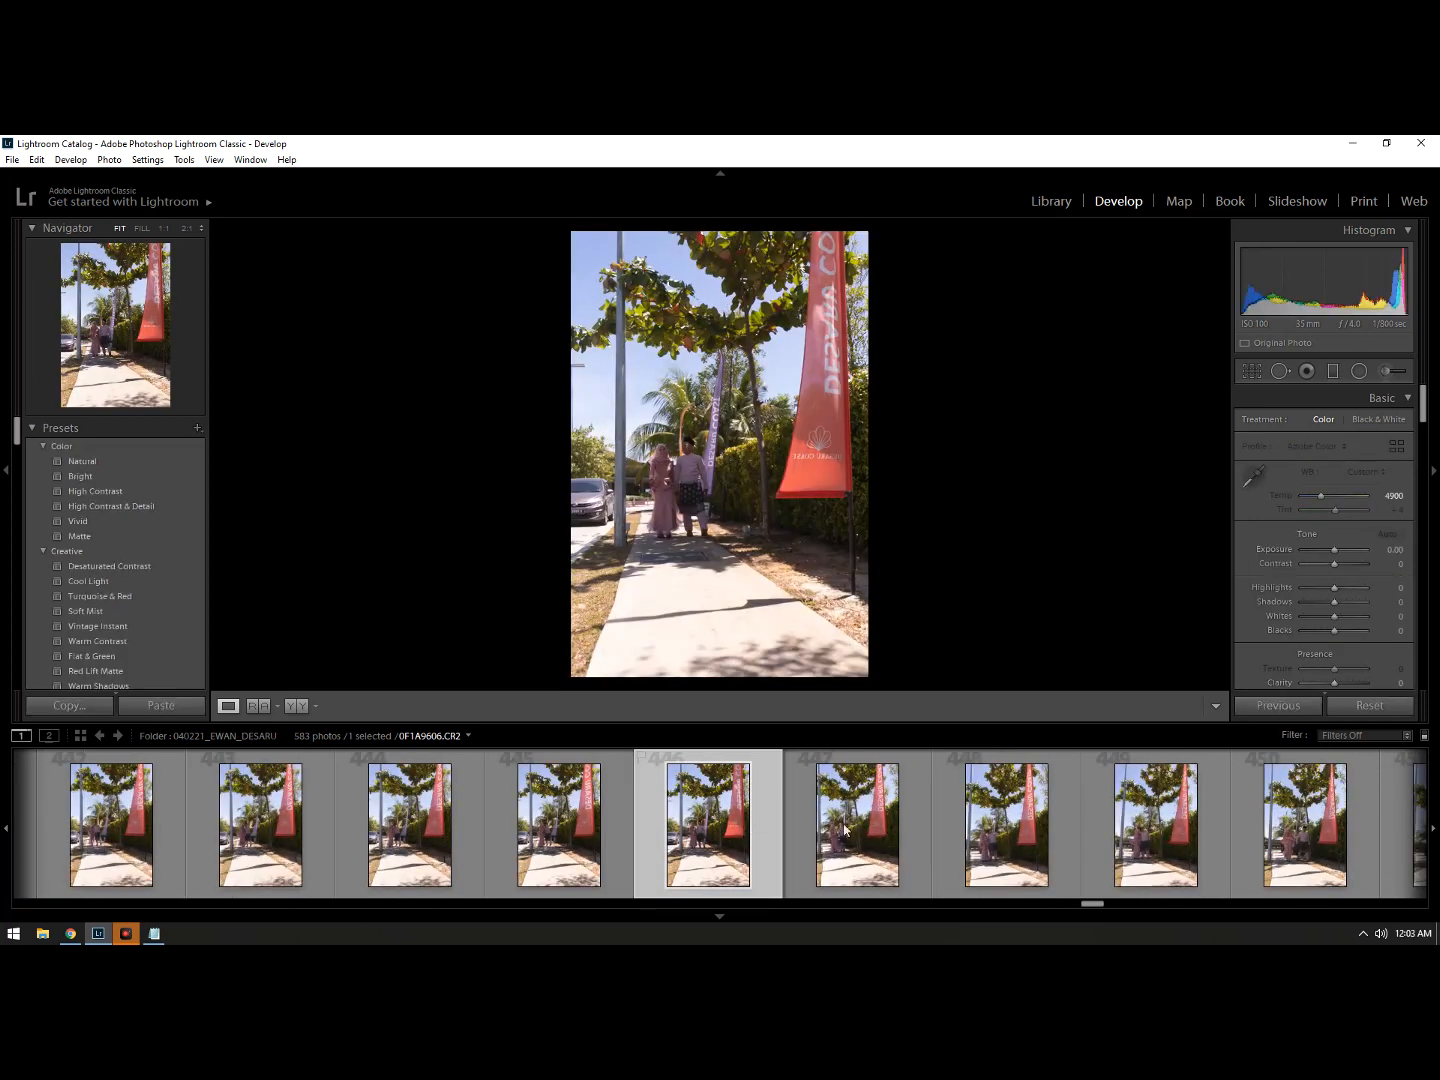
{"action": "scroll", "coordinate": [490, 800], "scroll_direction": "up", "scroll_amount": 3}
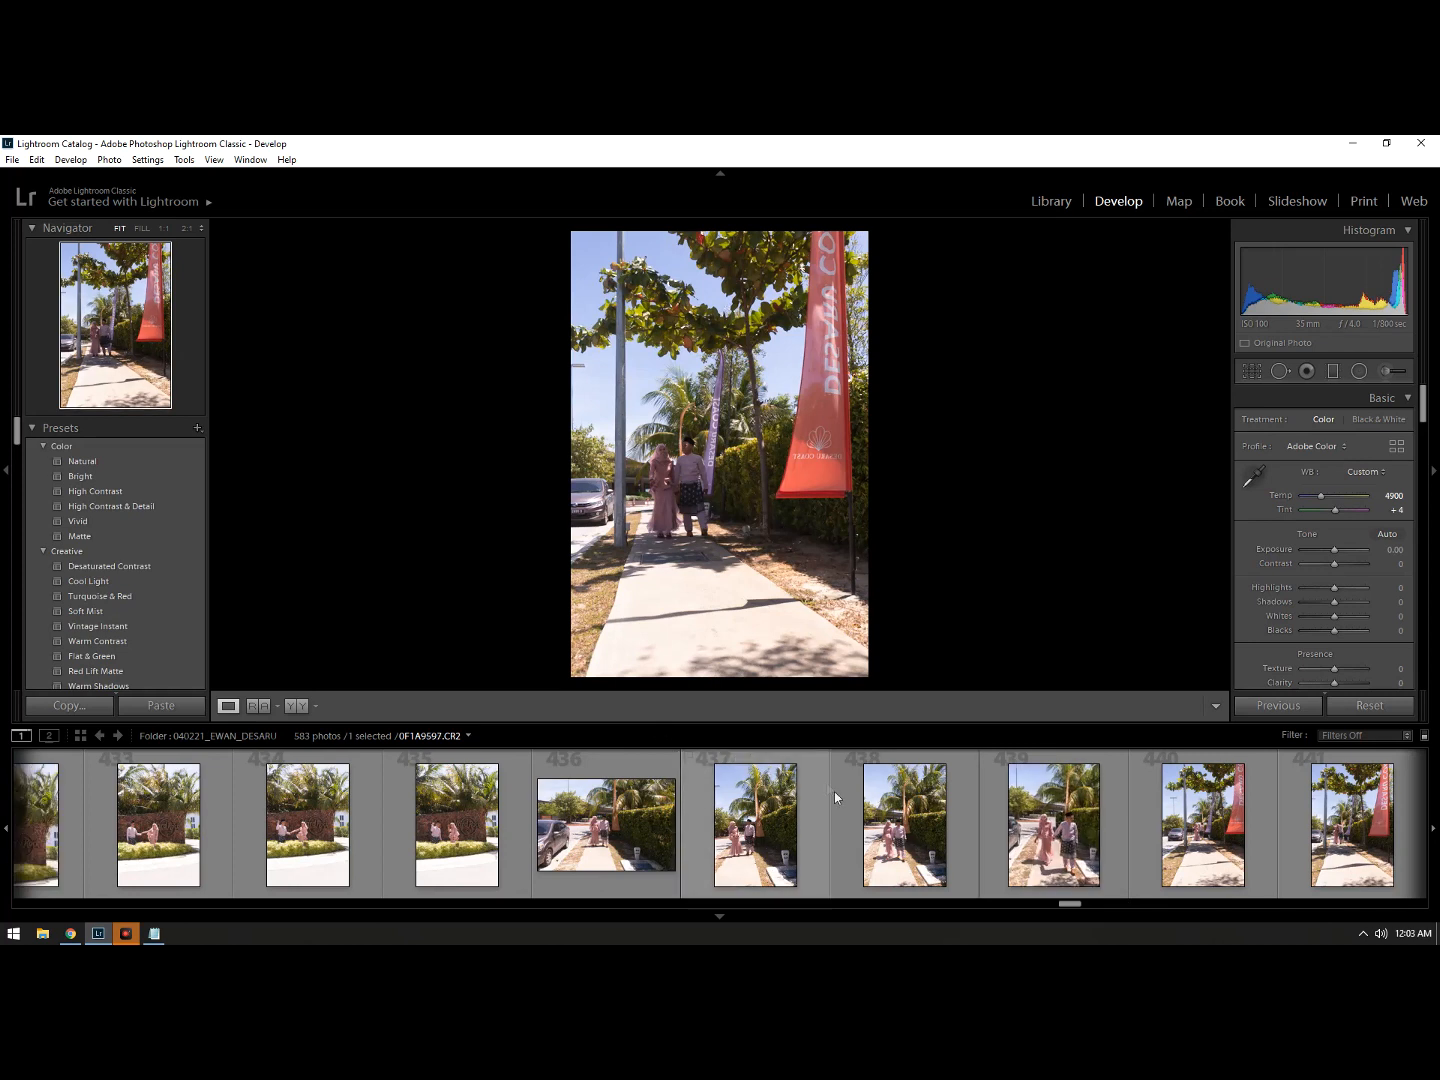
{"action": "scroll", "coordinate": [790, 797], "scroll_direction": "down", "scroll_amount": 1}
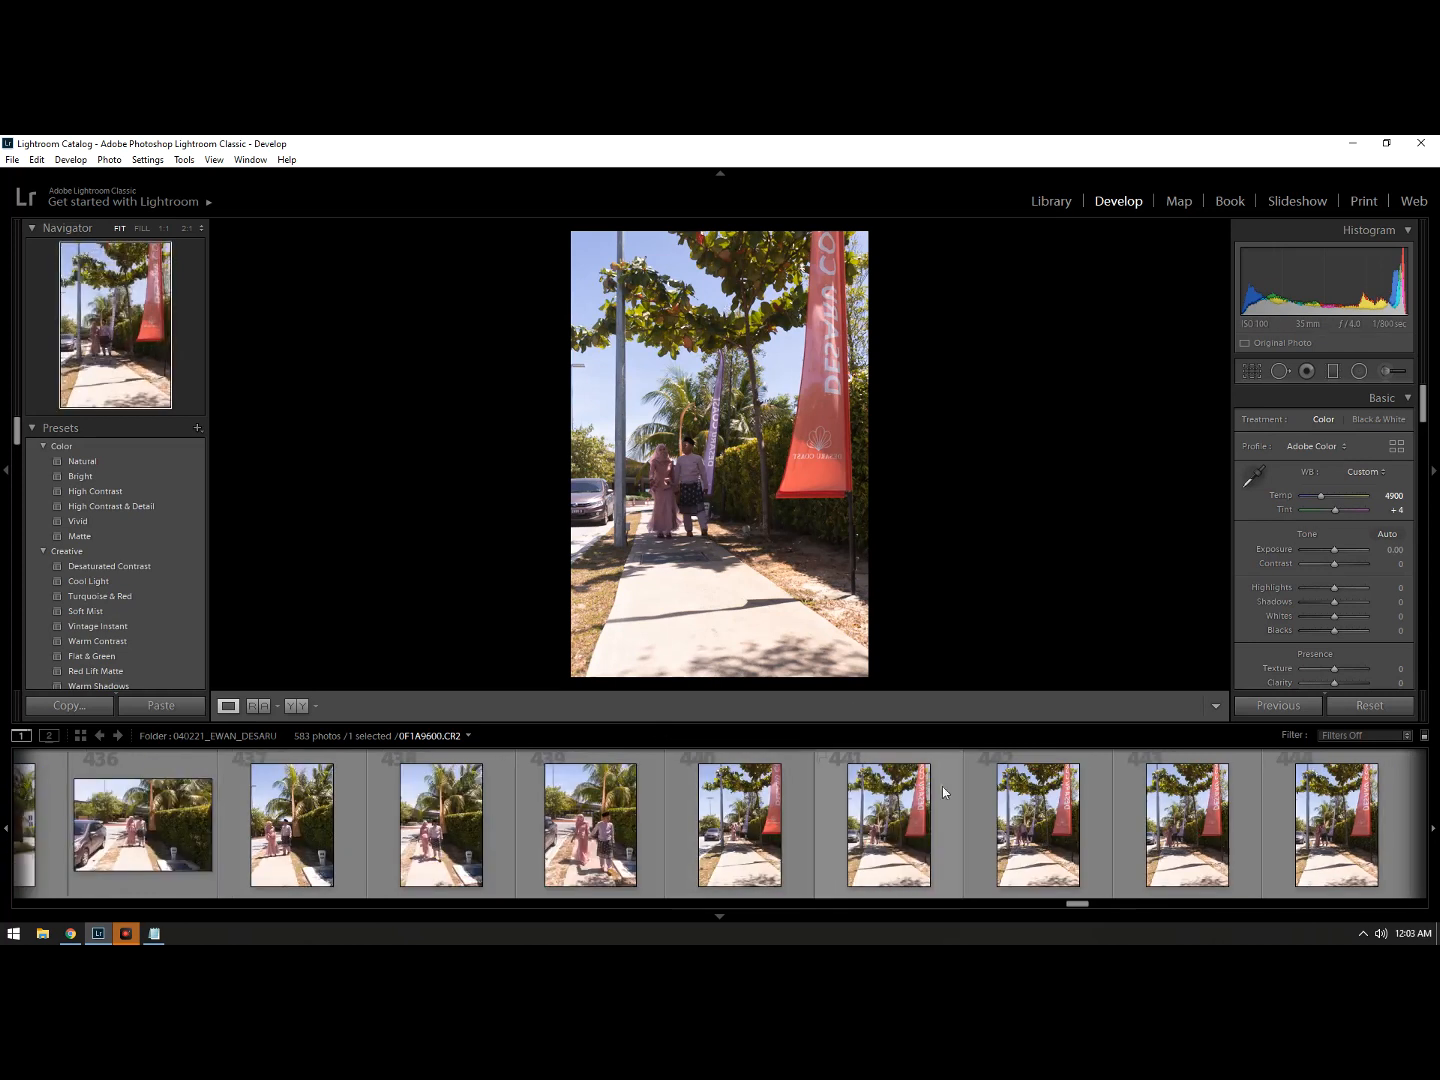
{"action": "scroll", "coordinate": [941, 826], "scroll_direction": "down", "scroll_amount": 3}
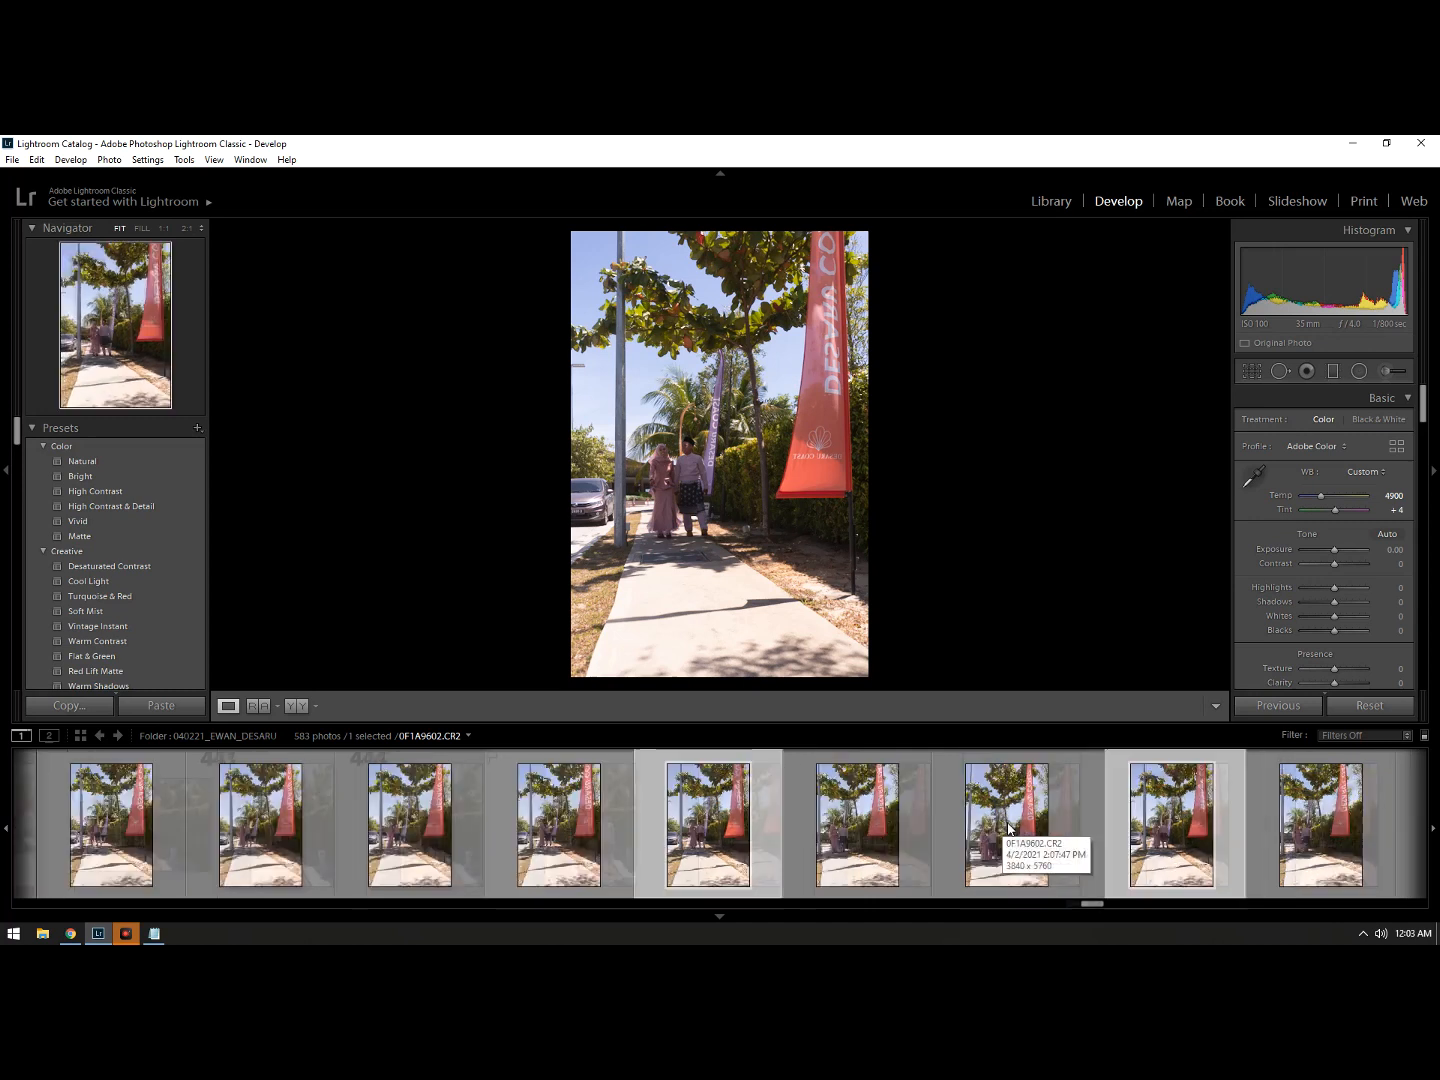
{"action": "scroll", "coordinate": [988, 823], "scroll_direction": "down", "scroll_amount": 3}
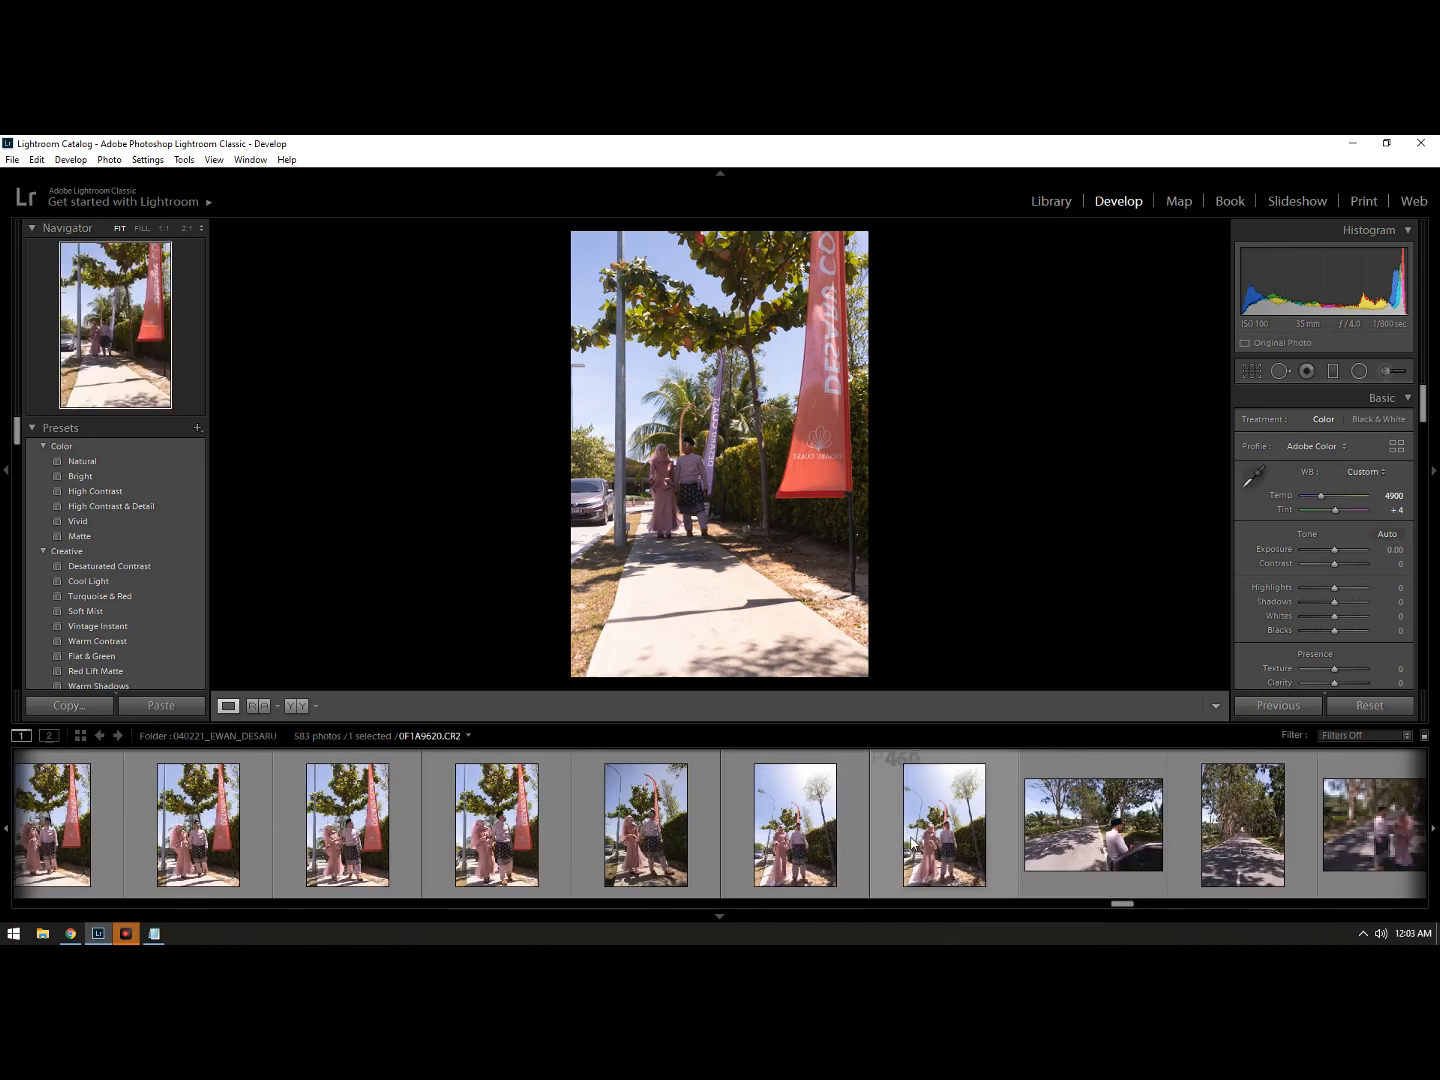
{"action": "left_click", "coordinate": [884, 817]}
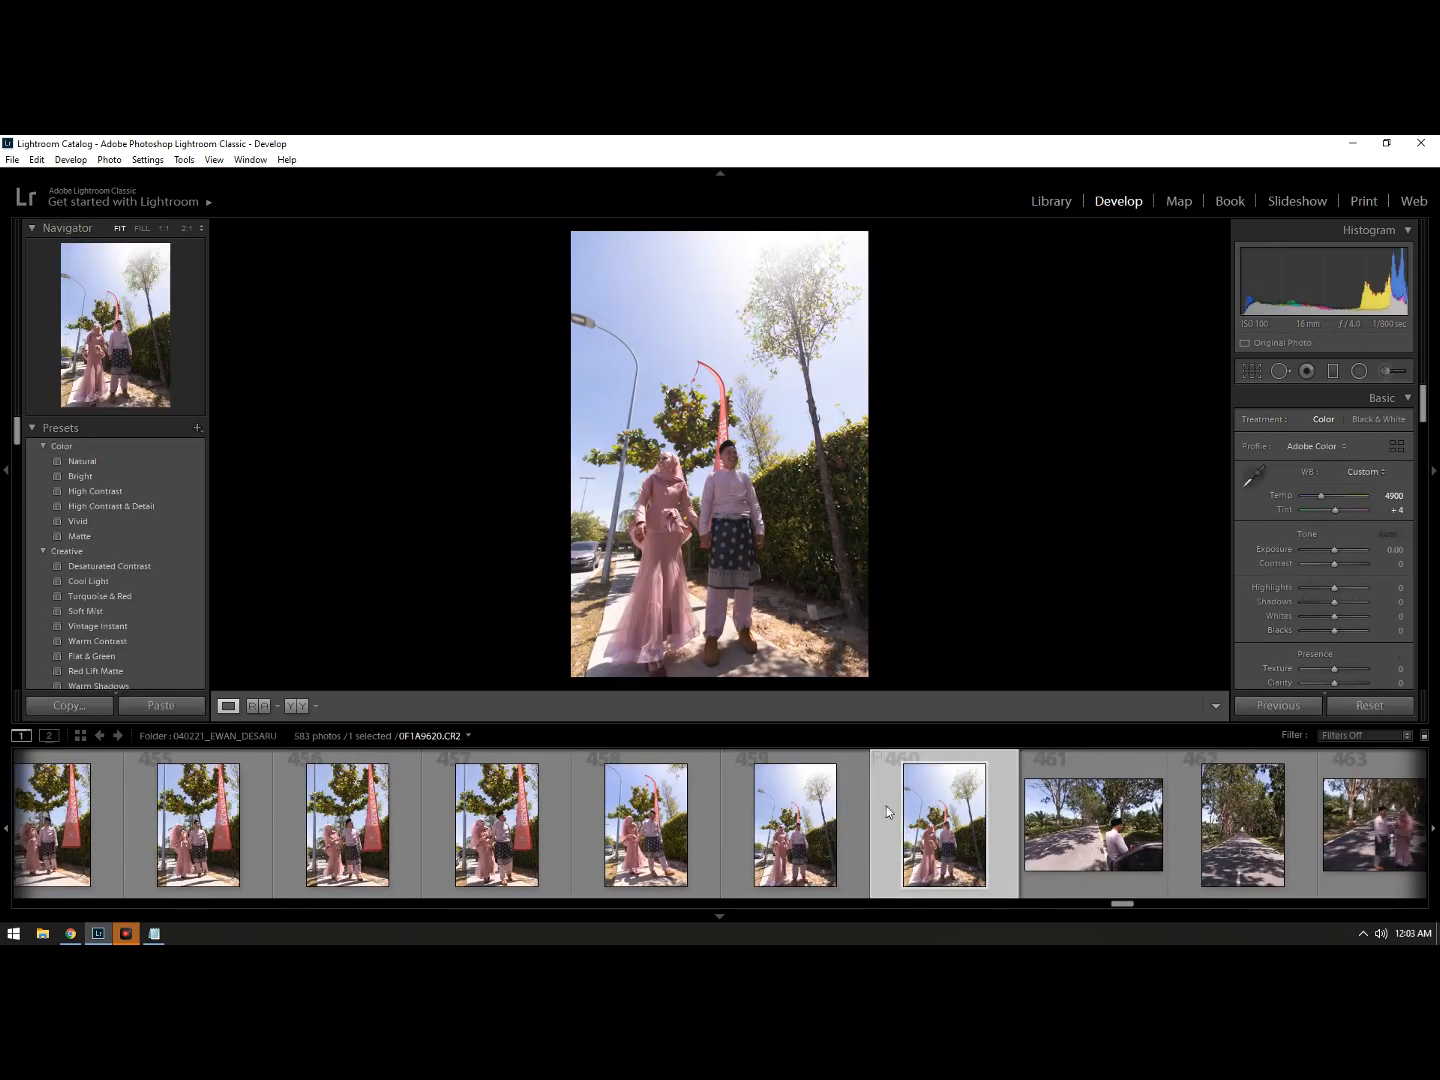
Step: Browse past the tree-lined road shots to the white-sand photos and view photos 533, 520 and 522
{"action": "scroll", "coordinate": [1076, 775], "scroll_direction": "down", "scroll_amount": 3}
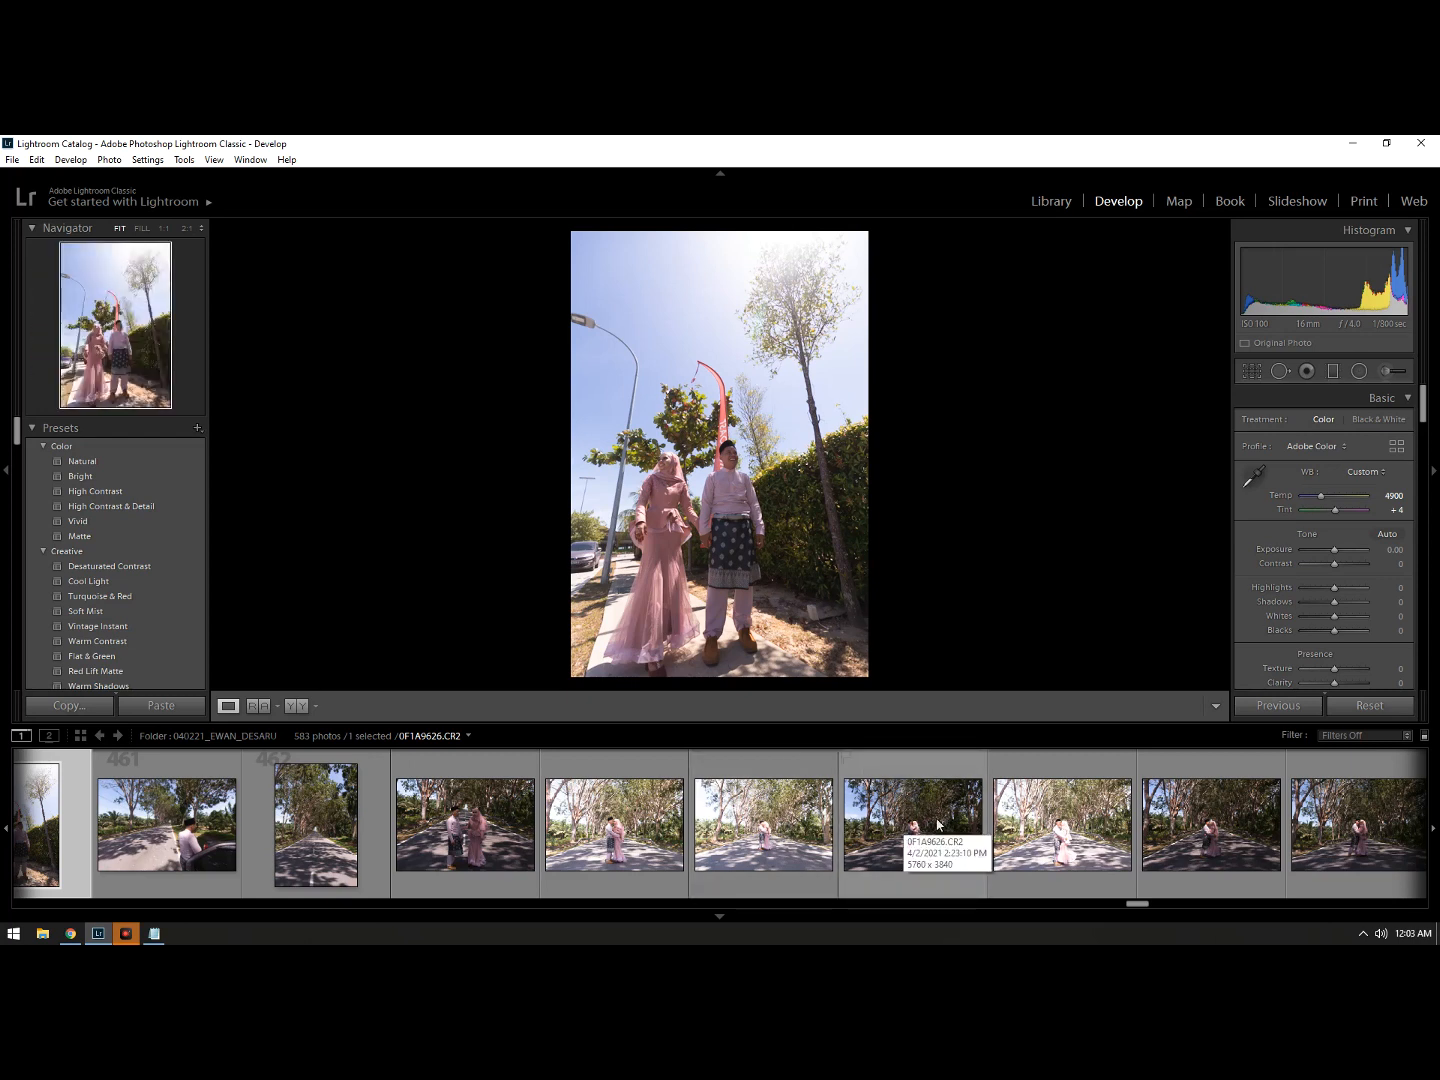
{"action": "scroll", "coordinate": [899, 833], "scroll_direction": "down", "scroll_amount": 20}
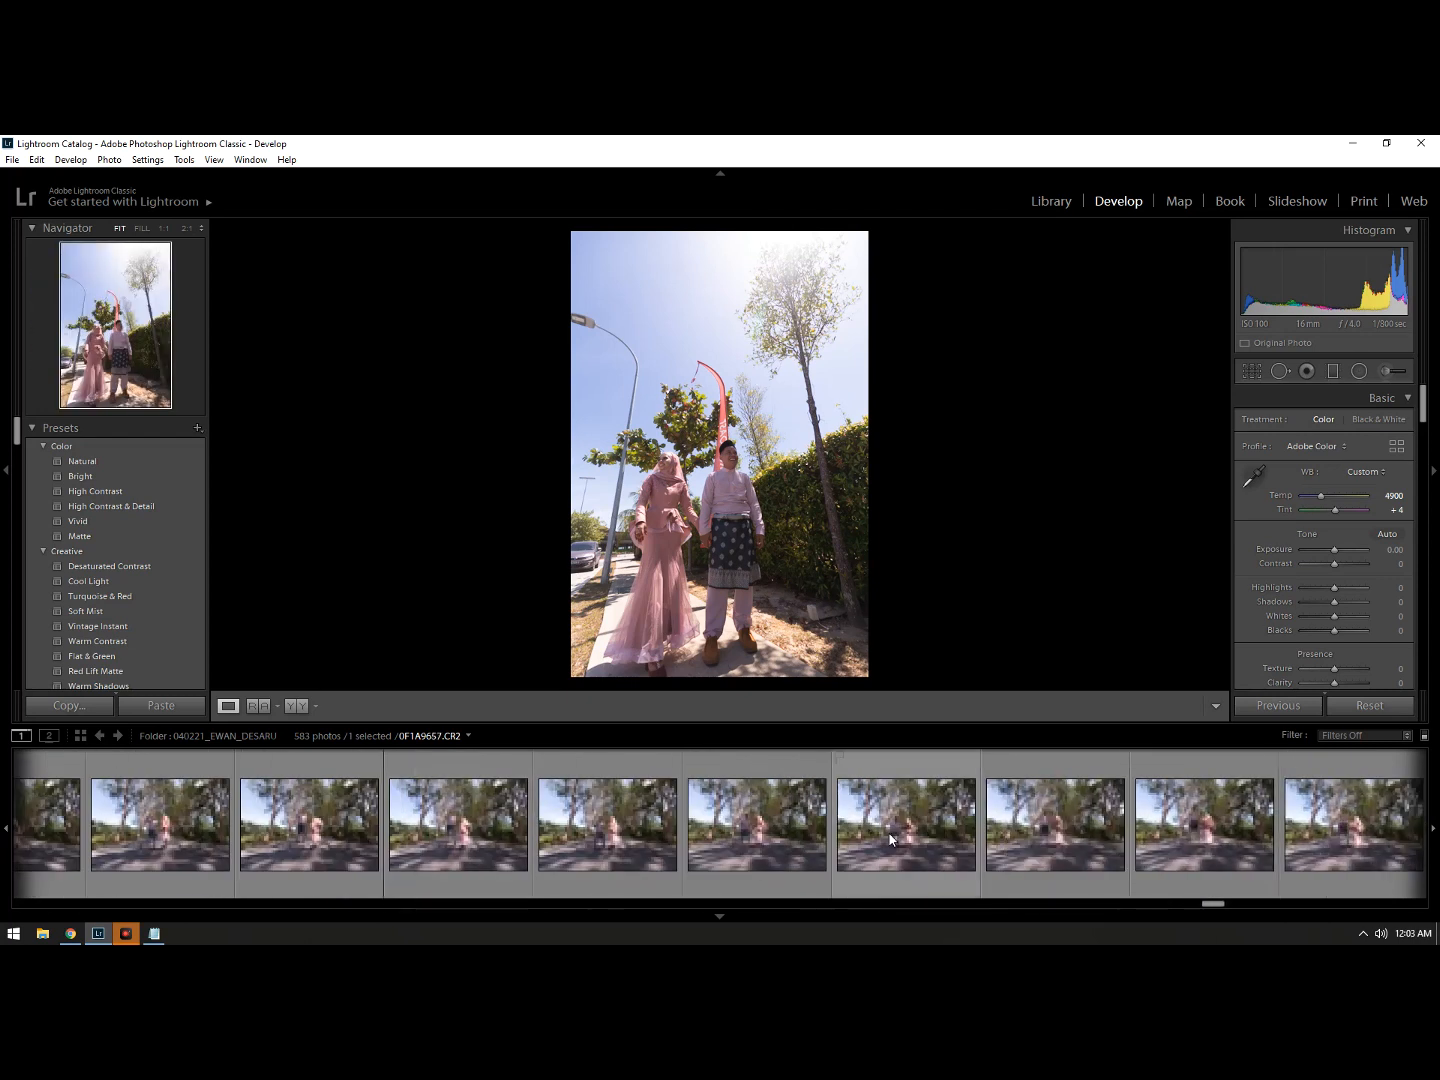
{"action": "scroll", "coordinate": [892, 841], "scroll_direction": "down", "scroll_amount": 10}
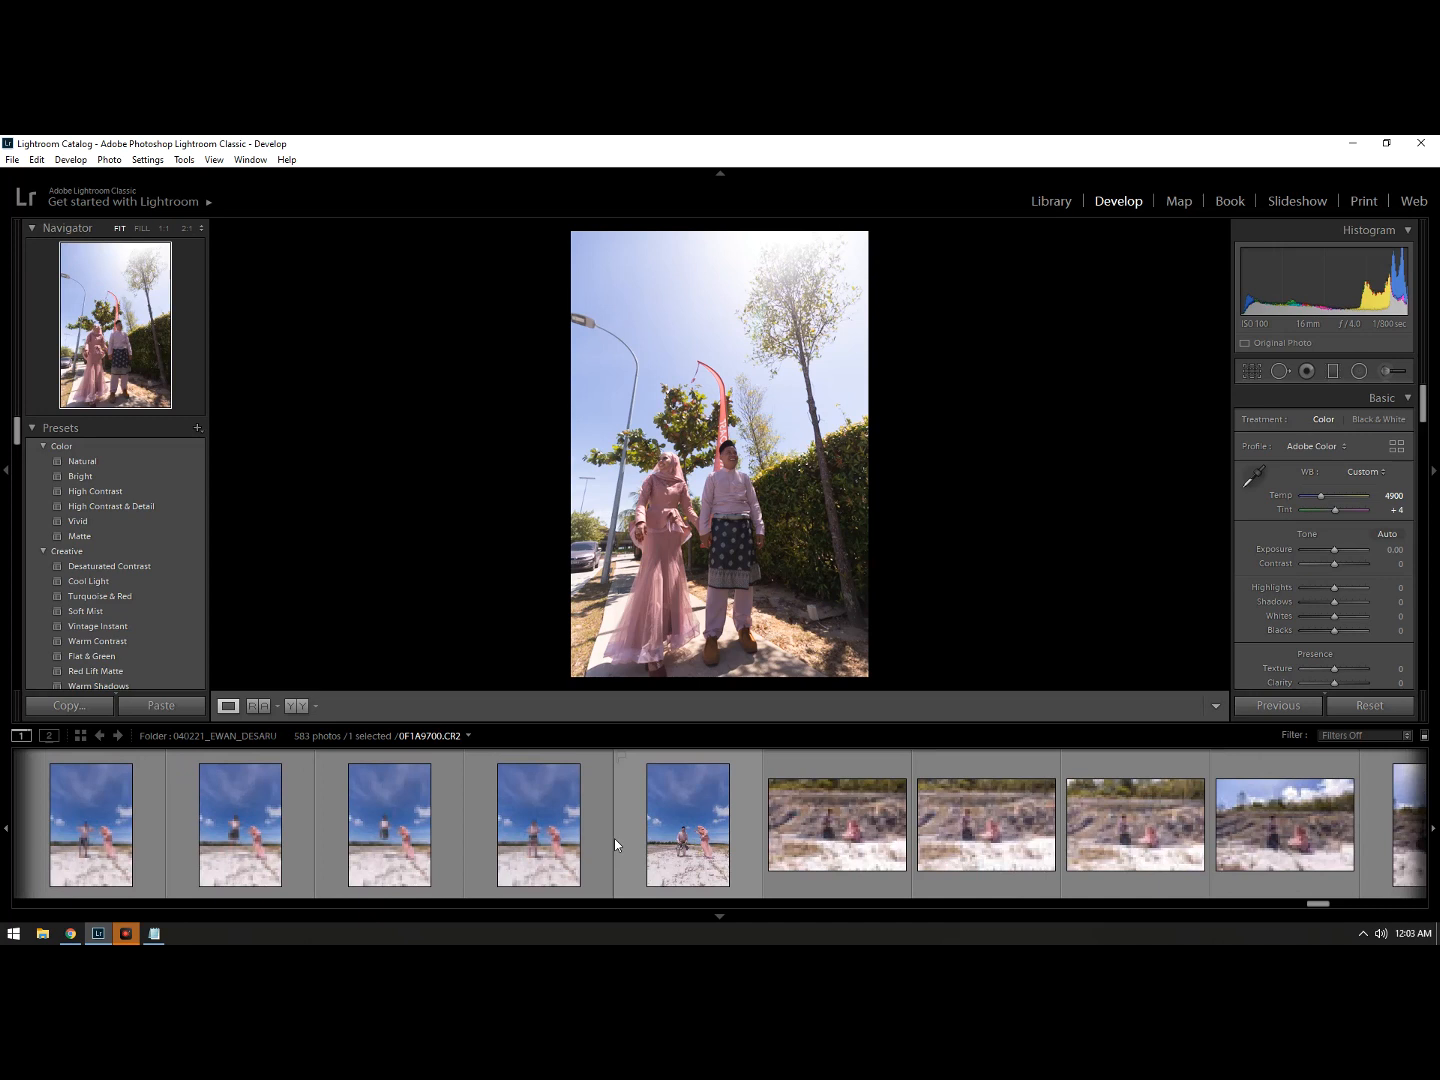
{"action": "scroll", "coordinate": [614, 839], "scroll_direction": "down", "scroll_amount": 3}
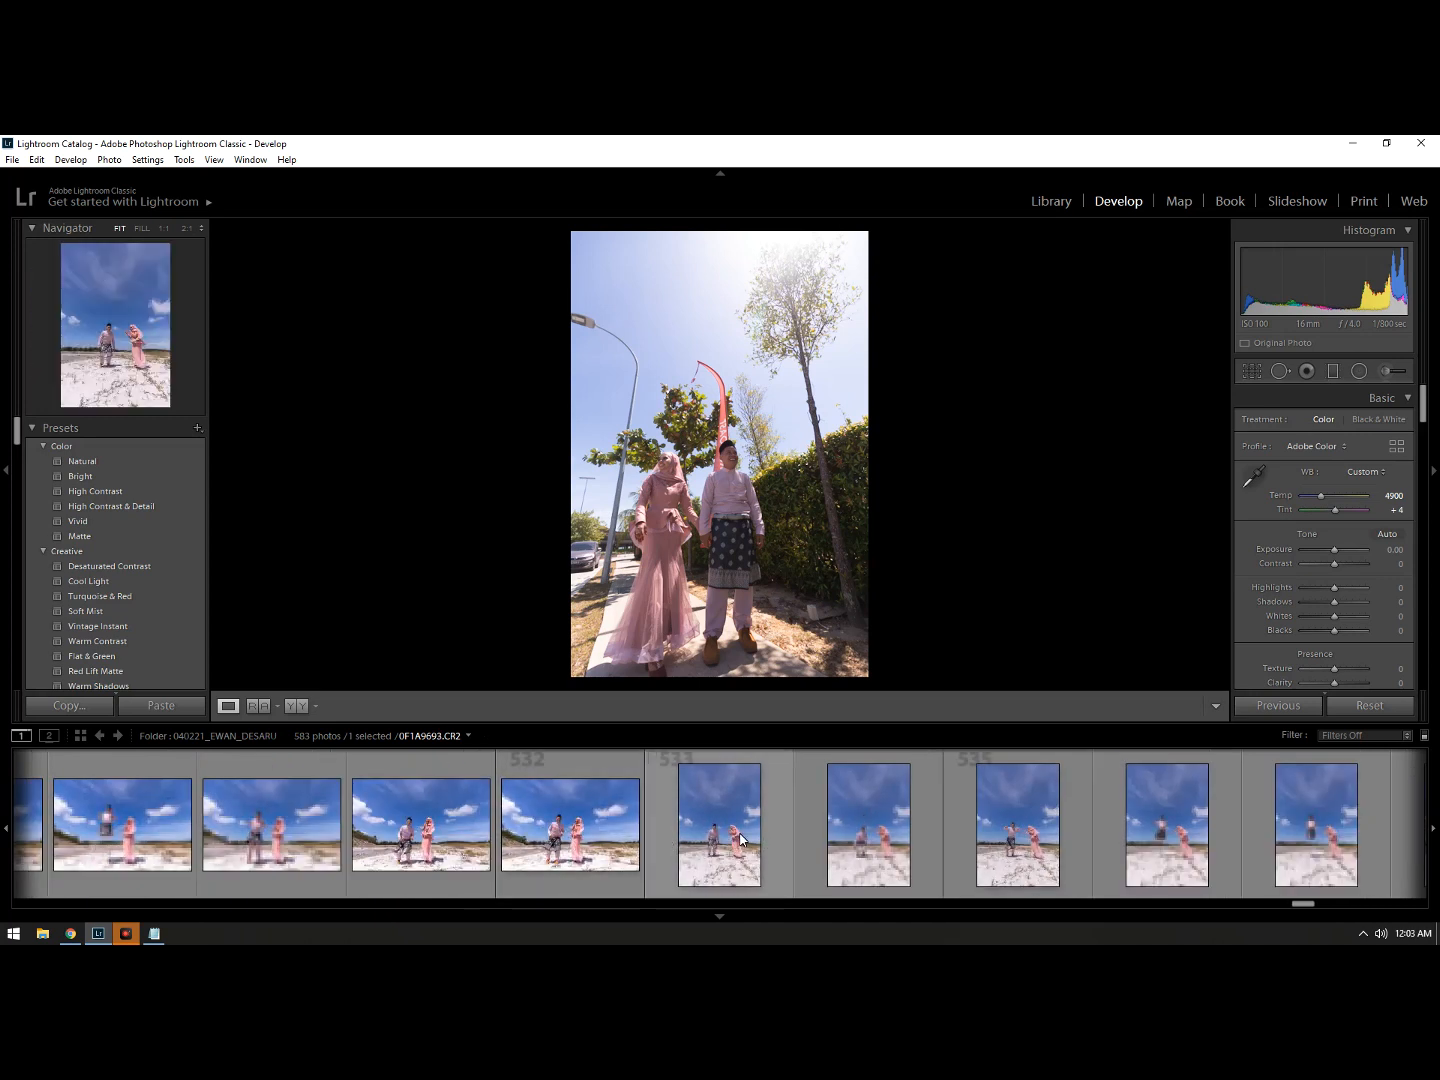
{"action": "left_click", "coordinate": [741, 841]}
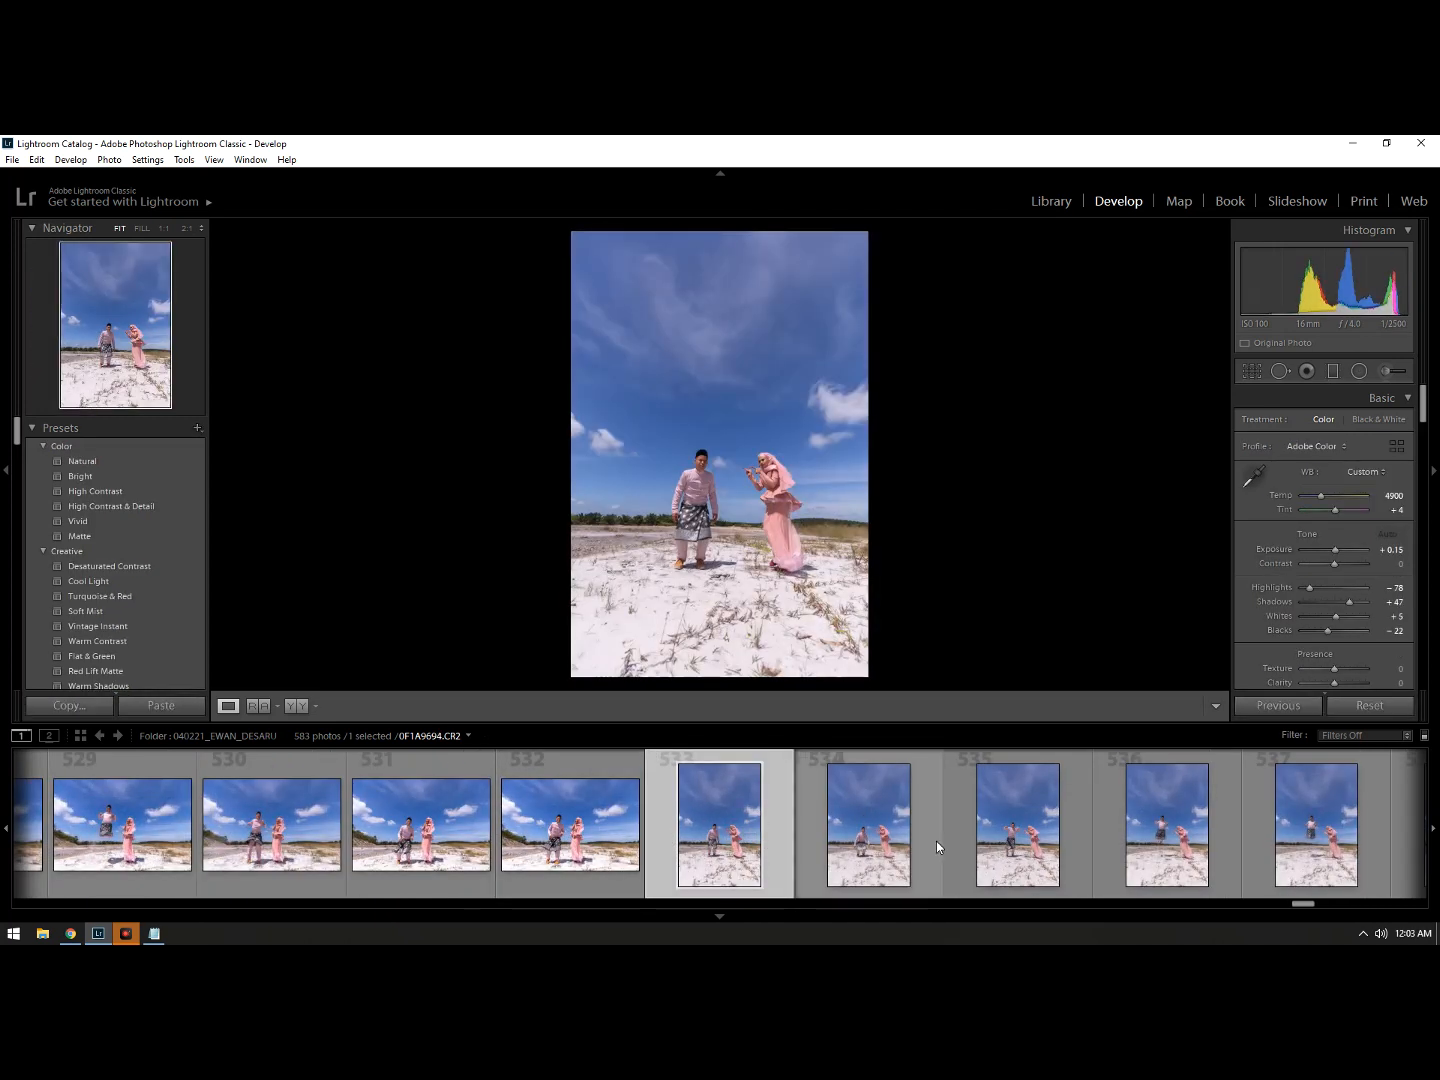
{"action": "scroll", "coordinate": [800, 840], "scroll_direction": "up", "scroll_amount": 8}
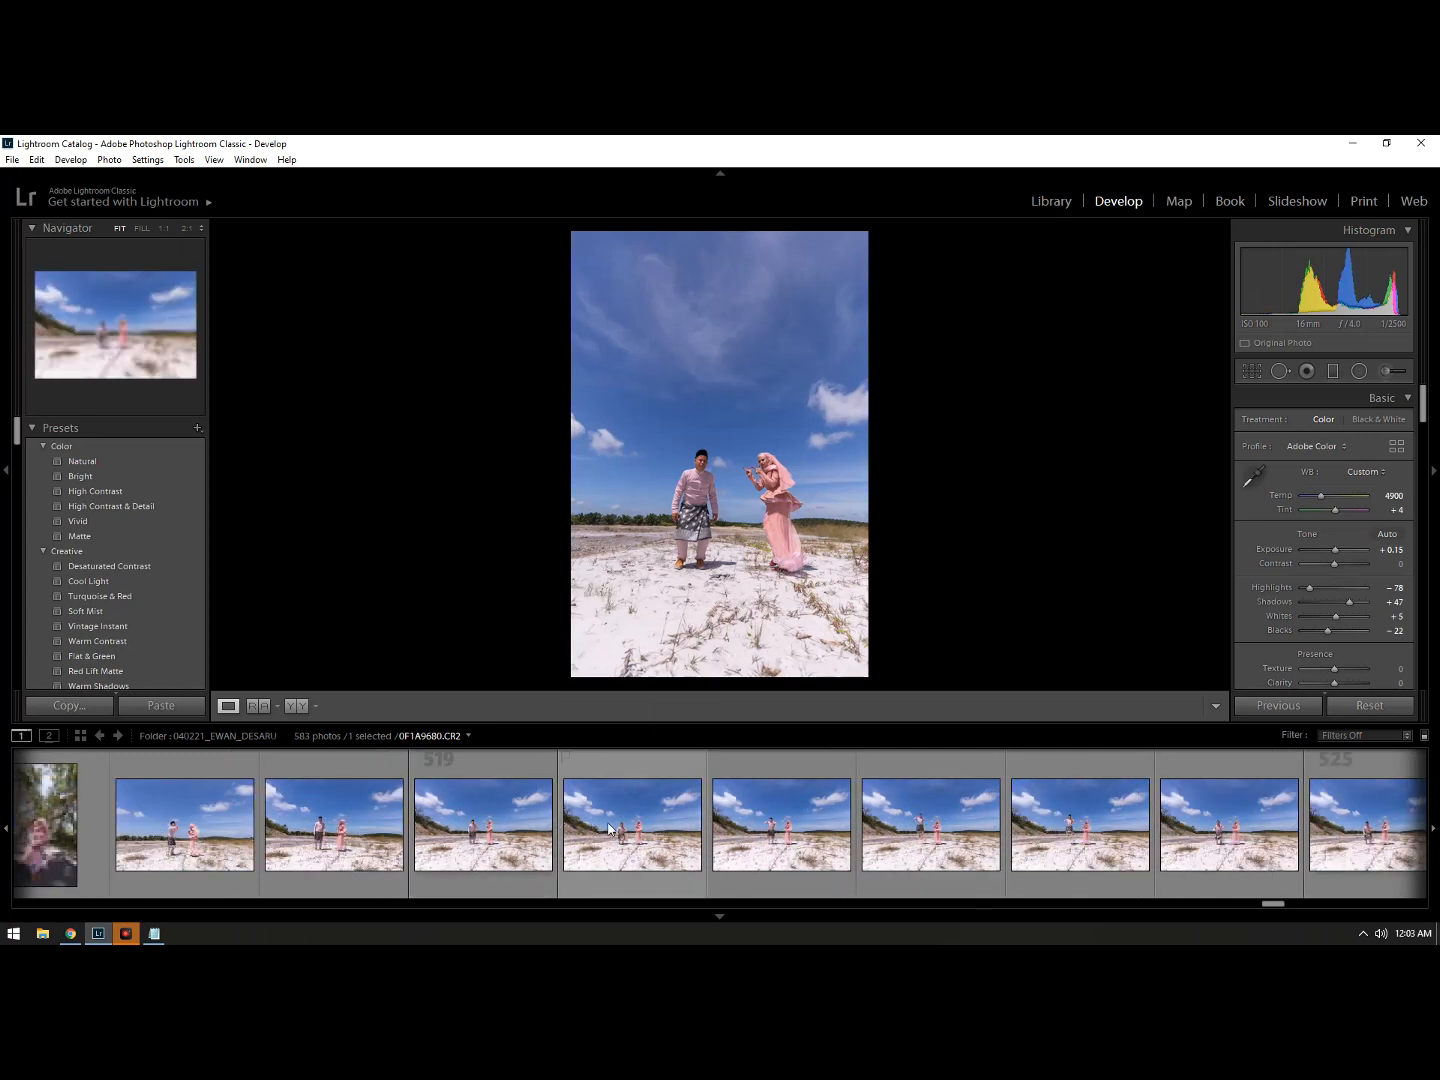
{"action": "left_click", "coordinate": [609, 825]}
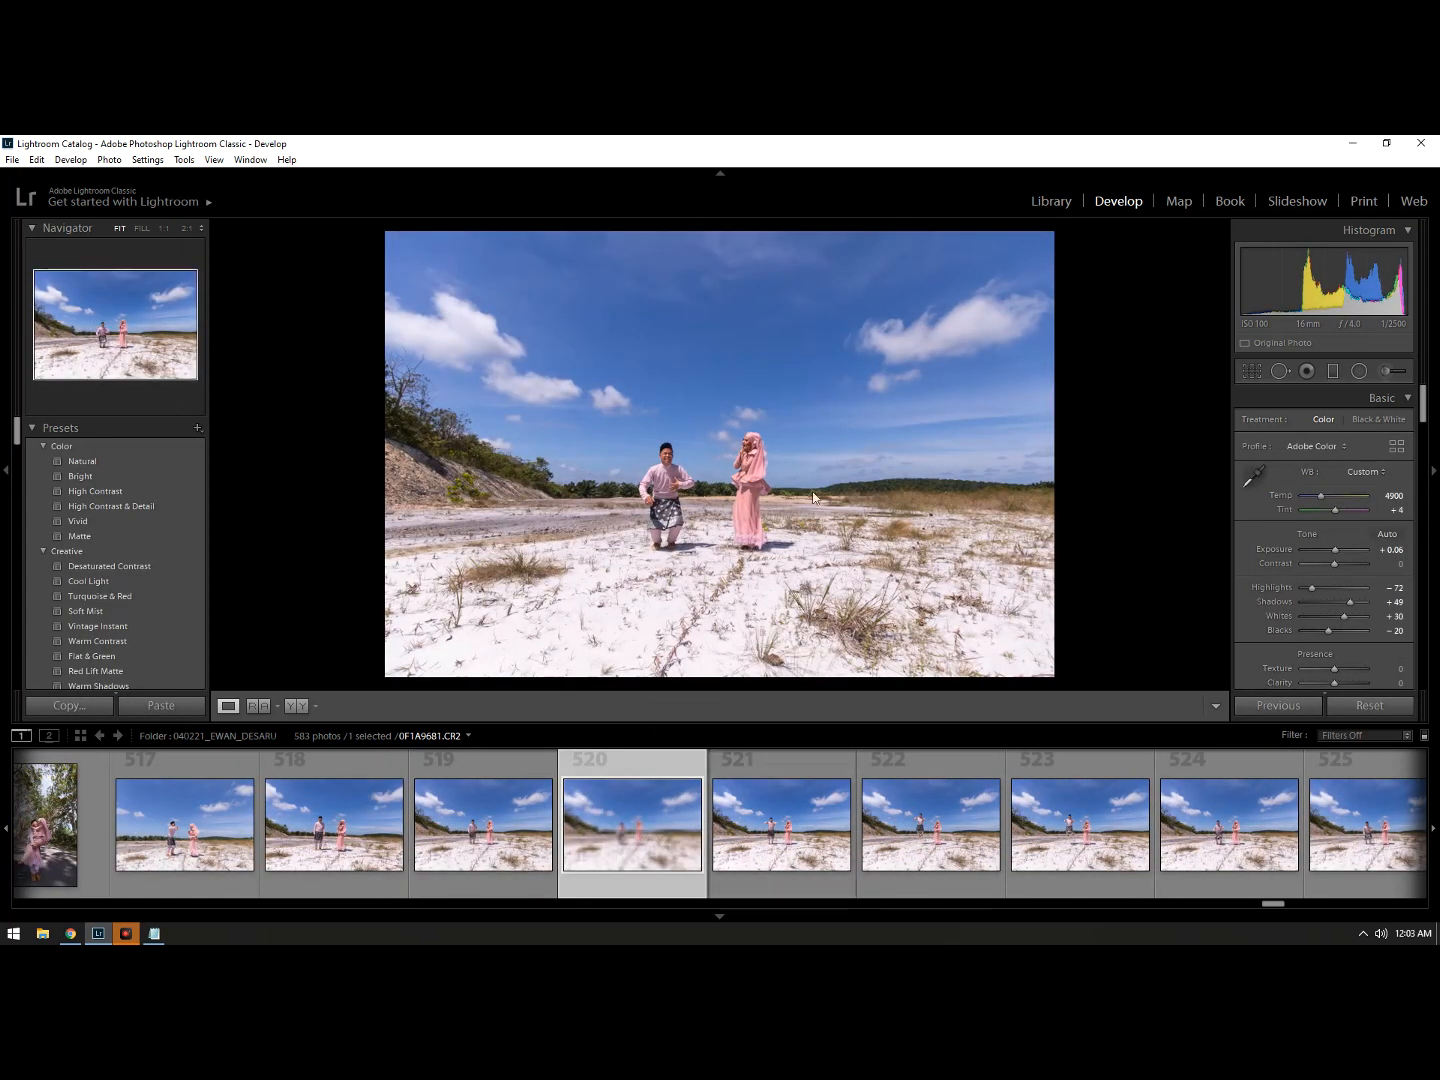
{"action": "left_click", "coordinate": [901, 841]}
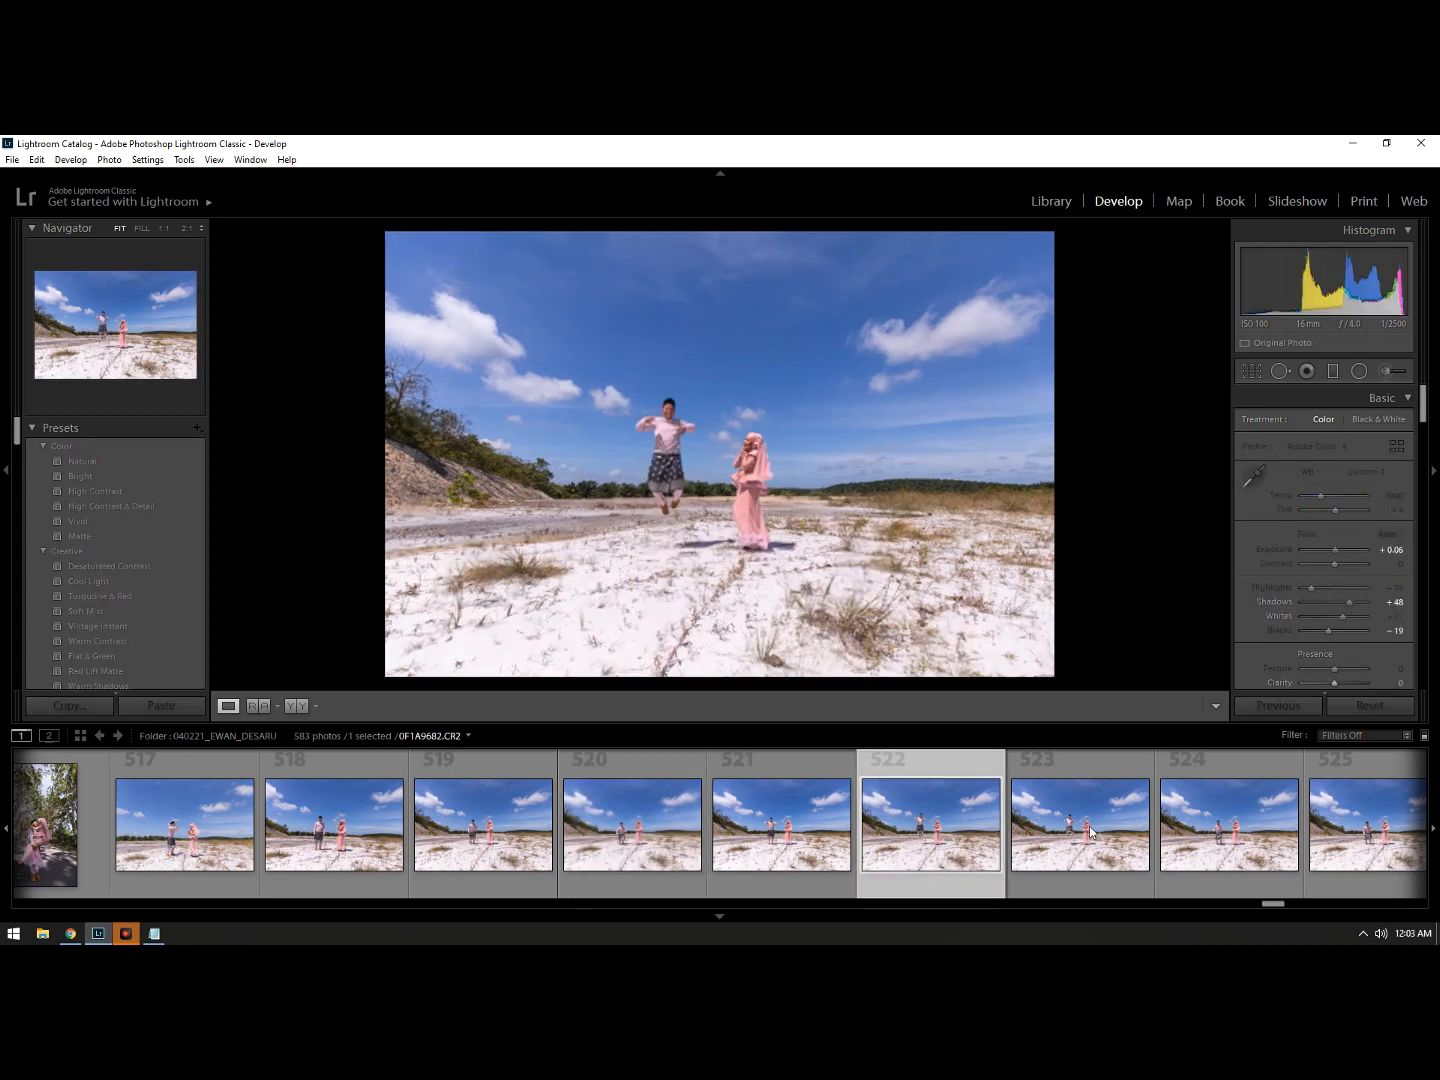
Step: Open photo 537 of the groom jumping on the white sand and reset all its develop settings
{"action": "scroll", "coordinate": [1031, 823], "scroll_direction": "down", "scroll_amount": 5}
{"action": "scroll", "coordinate": [1031, 822], "scroll_direction": "down", "scroll_amount": 3}
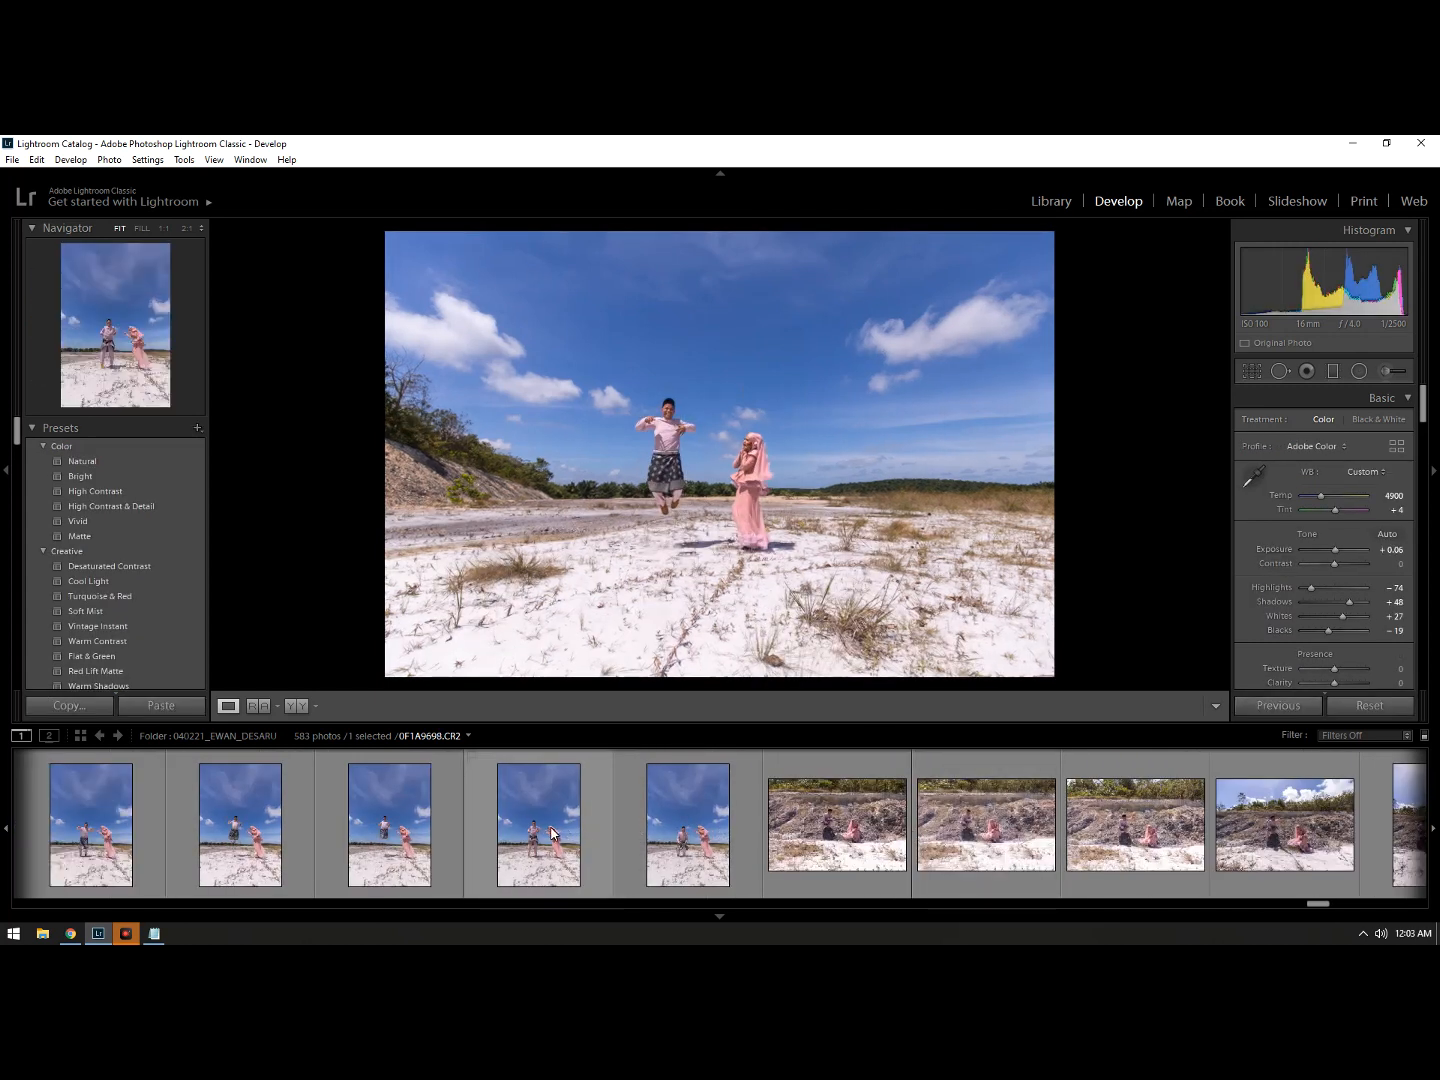
{"action": "left_click", "coordinate": [409, 830]}
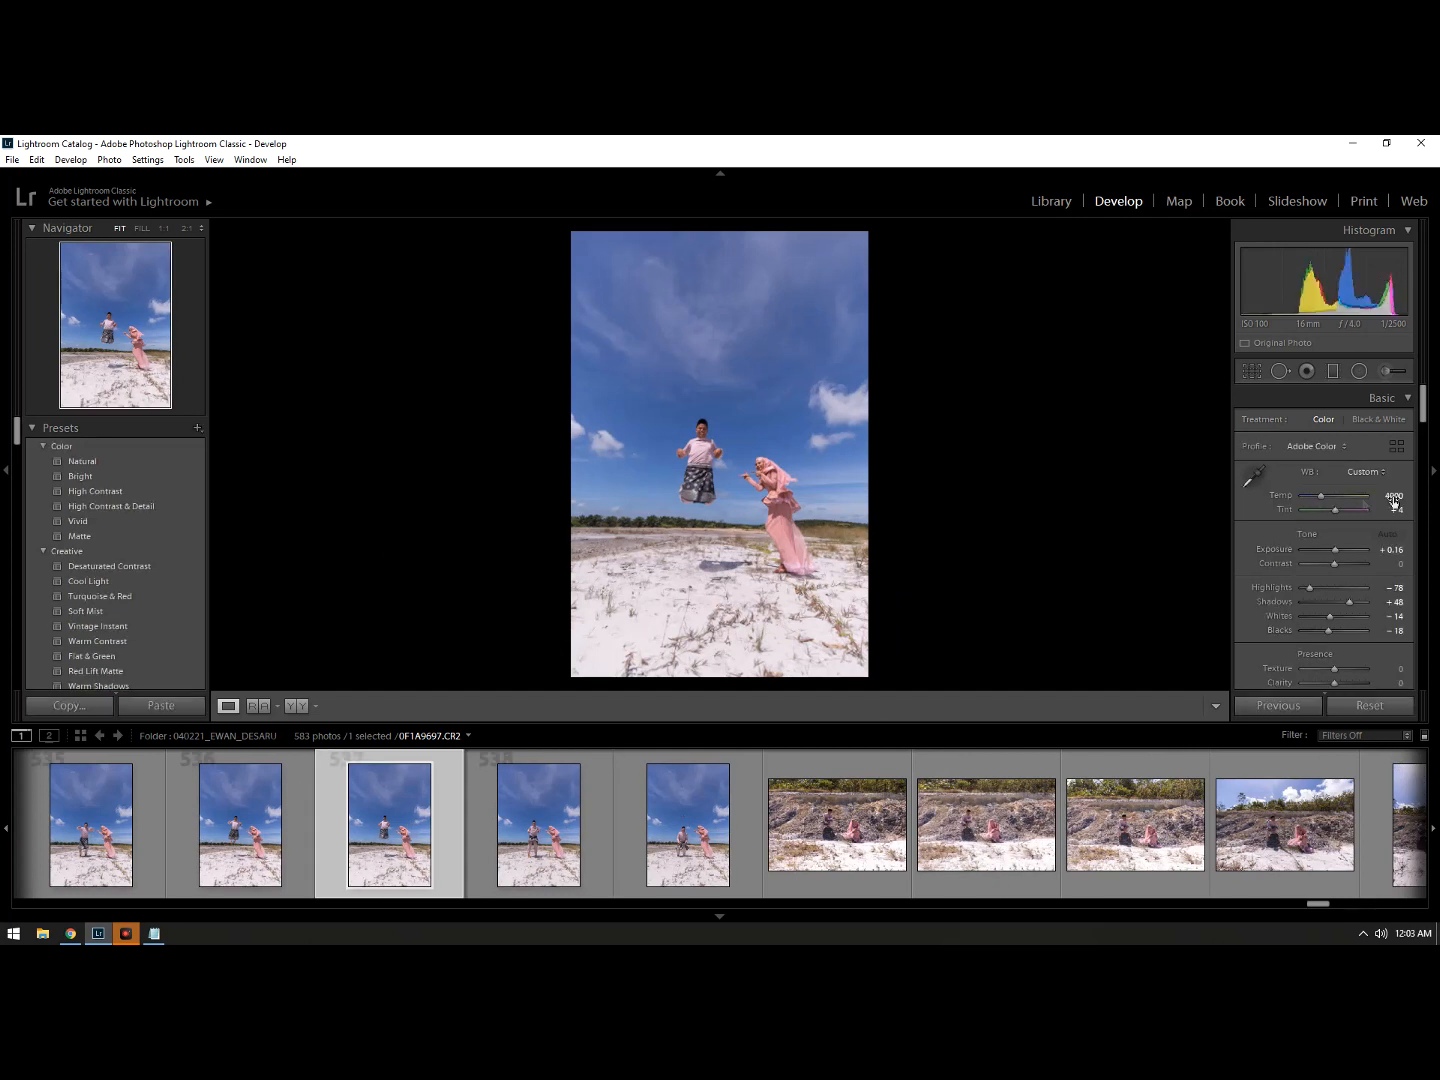
{"action": "left_click", "coordinate": [1368, 706]}
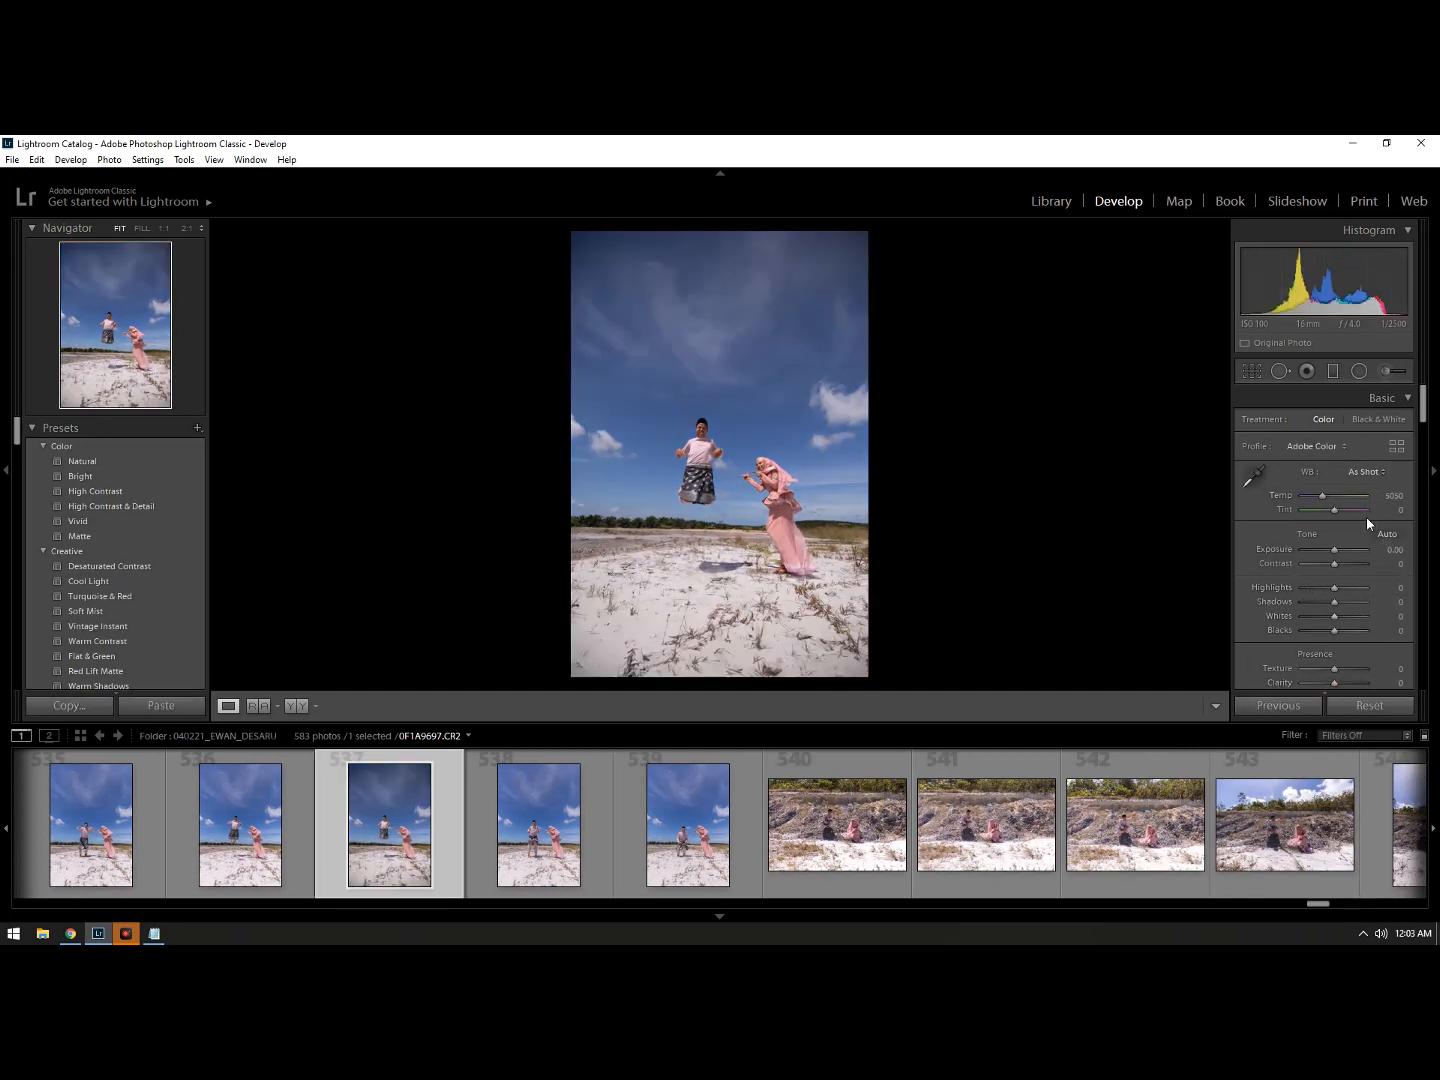
Step: Turn on chromatic aberration removal and lens profile corrections for the photo
{"action": "left_click_drag", "start_coordinate": [1424, 410], "coordinate": [1424, 608]}
{"action": "left_click", "coordinate": [1286, 577]}
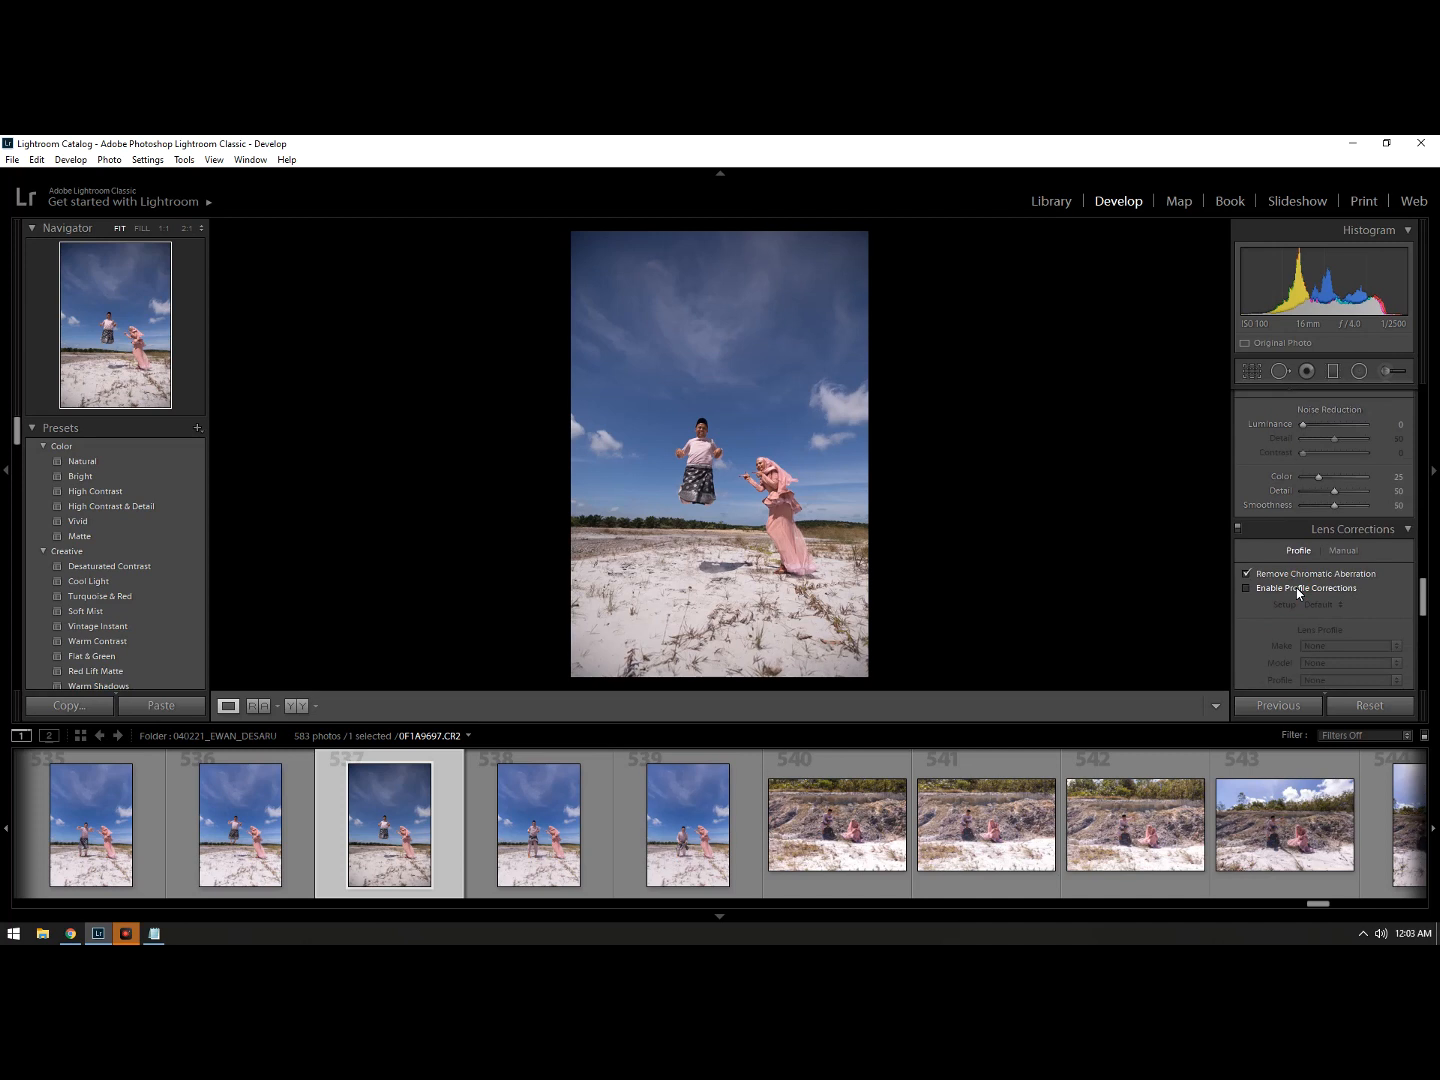
{"action": "left_click", "coordinate": [1298, 590]}
Step: Set the luminance noise reduction to 30 and check the groom at 1:1
{"action": "scroll", "coordinate": [1424, 608], "scroll_direction": "up", "scroll_amount": 3}
{"action": "left_click", "coordinate": [1399, 578]}
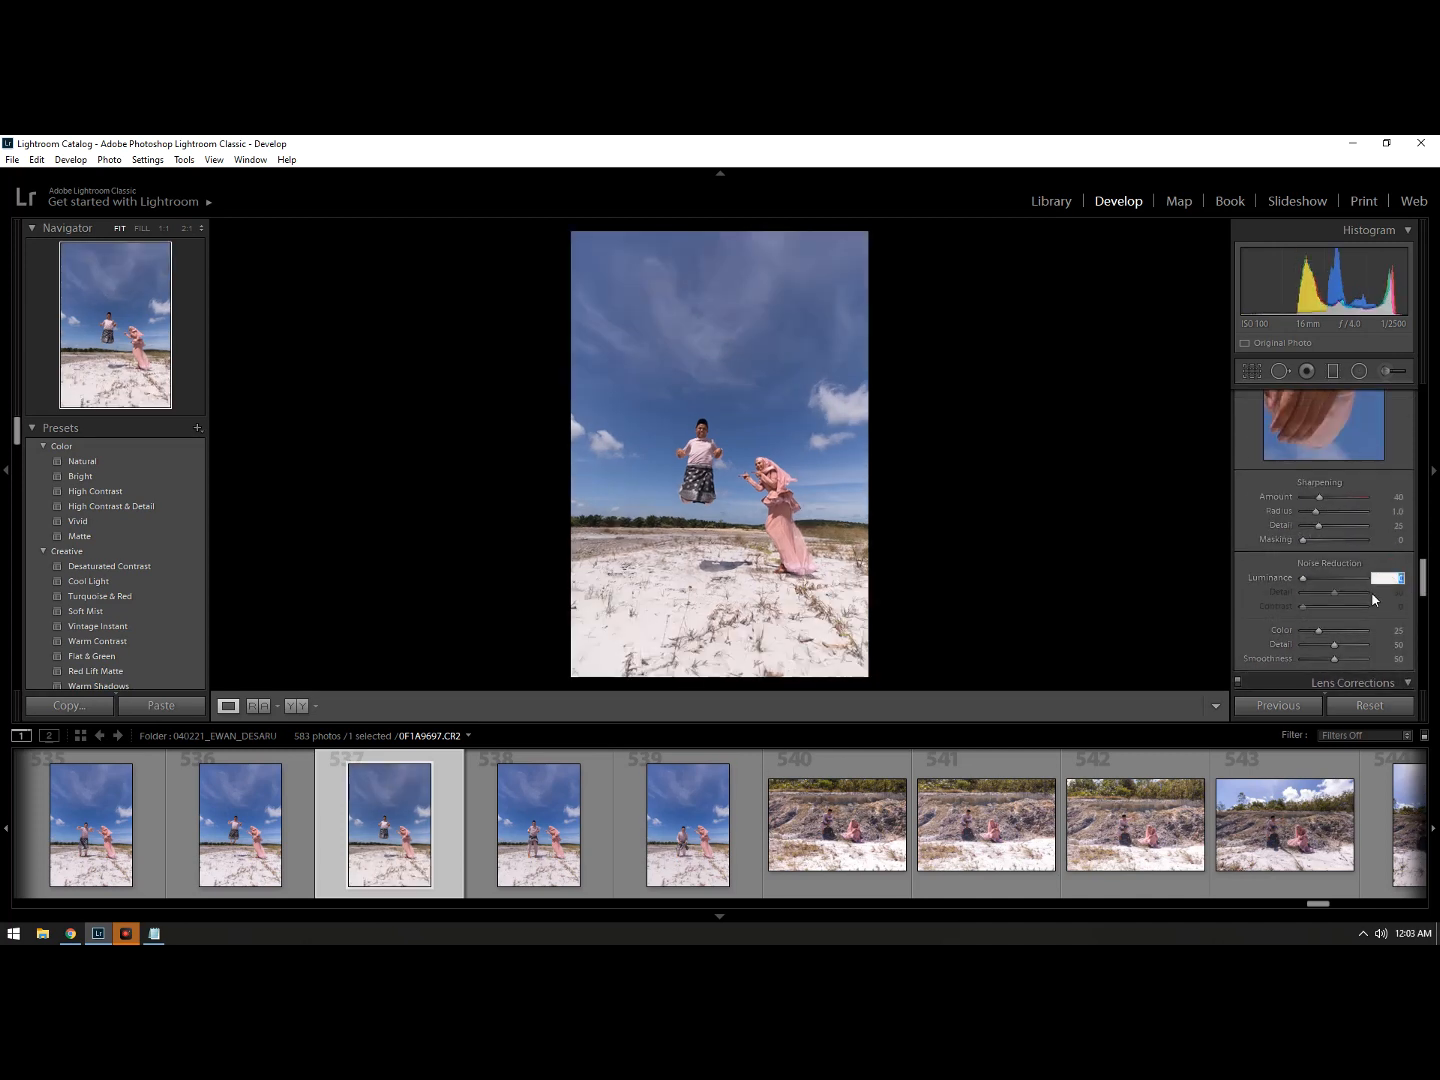
{"action": "type", "text": "30"}
{"action": "key", "text": "Return"}
{"action": "left_click", "coordinate": [709, 467]}
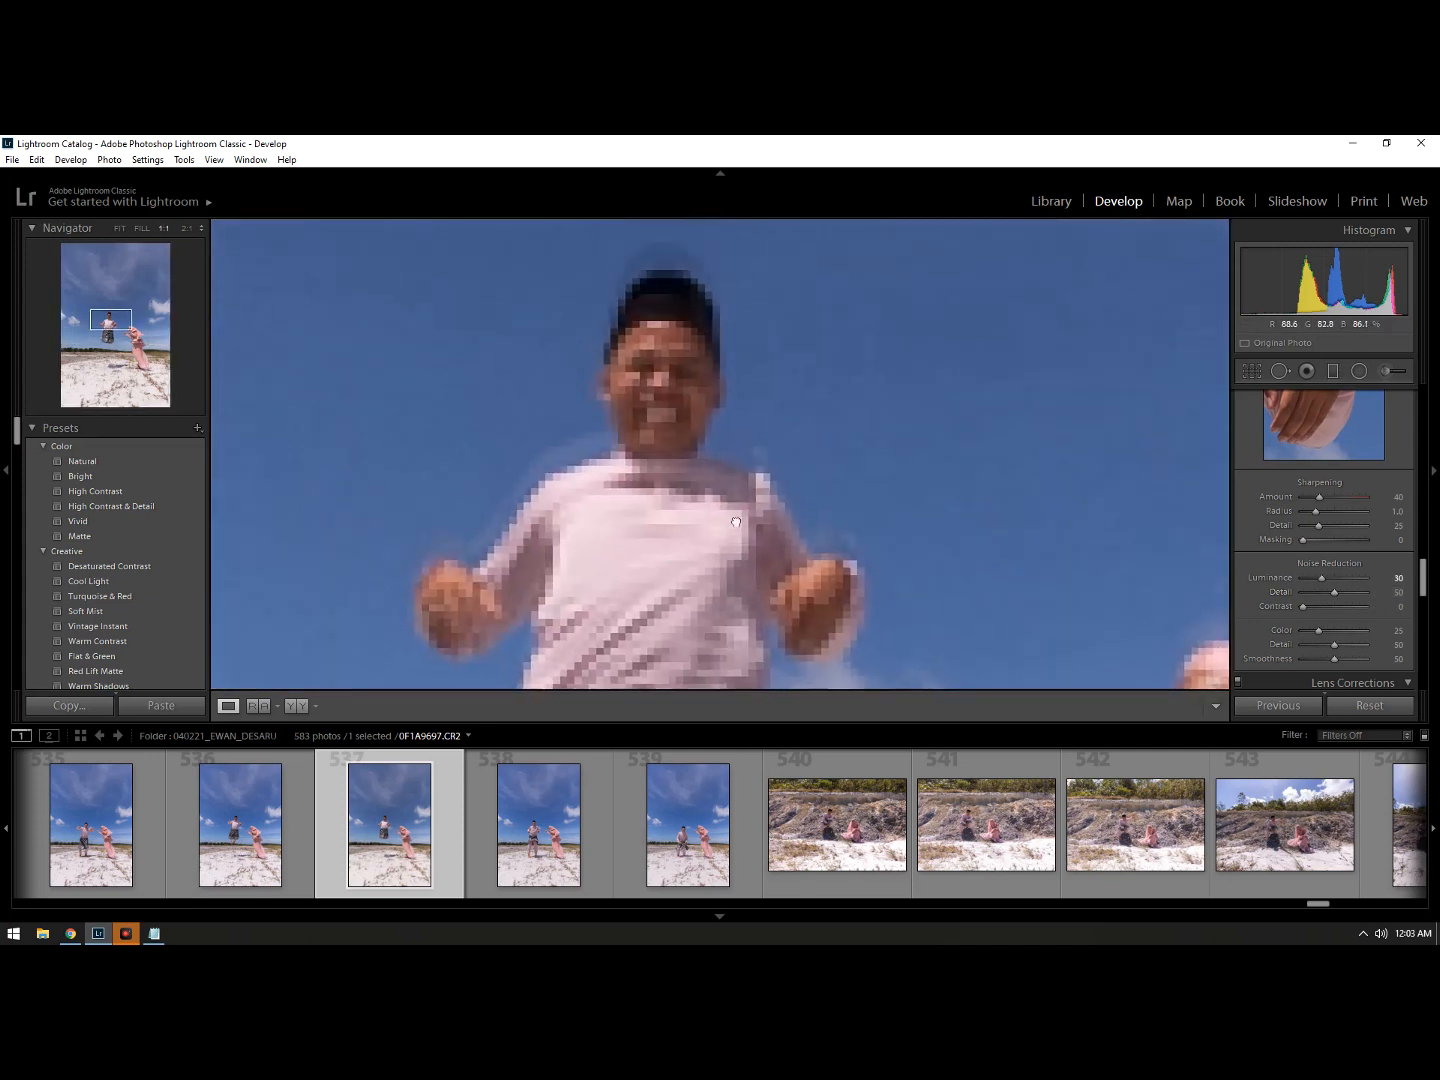
Step: Apply automatic tone to the photo, inspect the bride at 1:1 and reset Contrast to 0
{"action": "scroll", "coordinate": [1340, 506], "scroll_direction": "up", "scroll_amount": 2}
{"action": "scroll", "coordinate": [1356, 500], "scroll_direction": "up", "scroll_amount": 6}
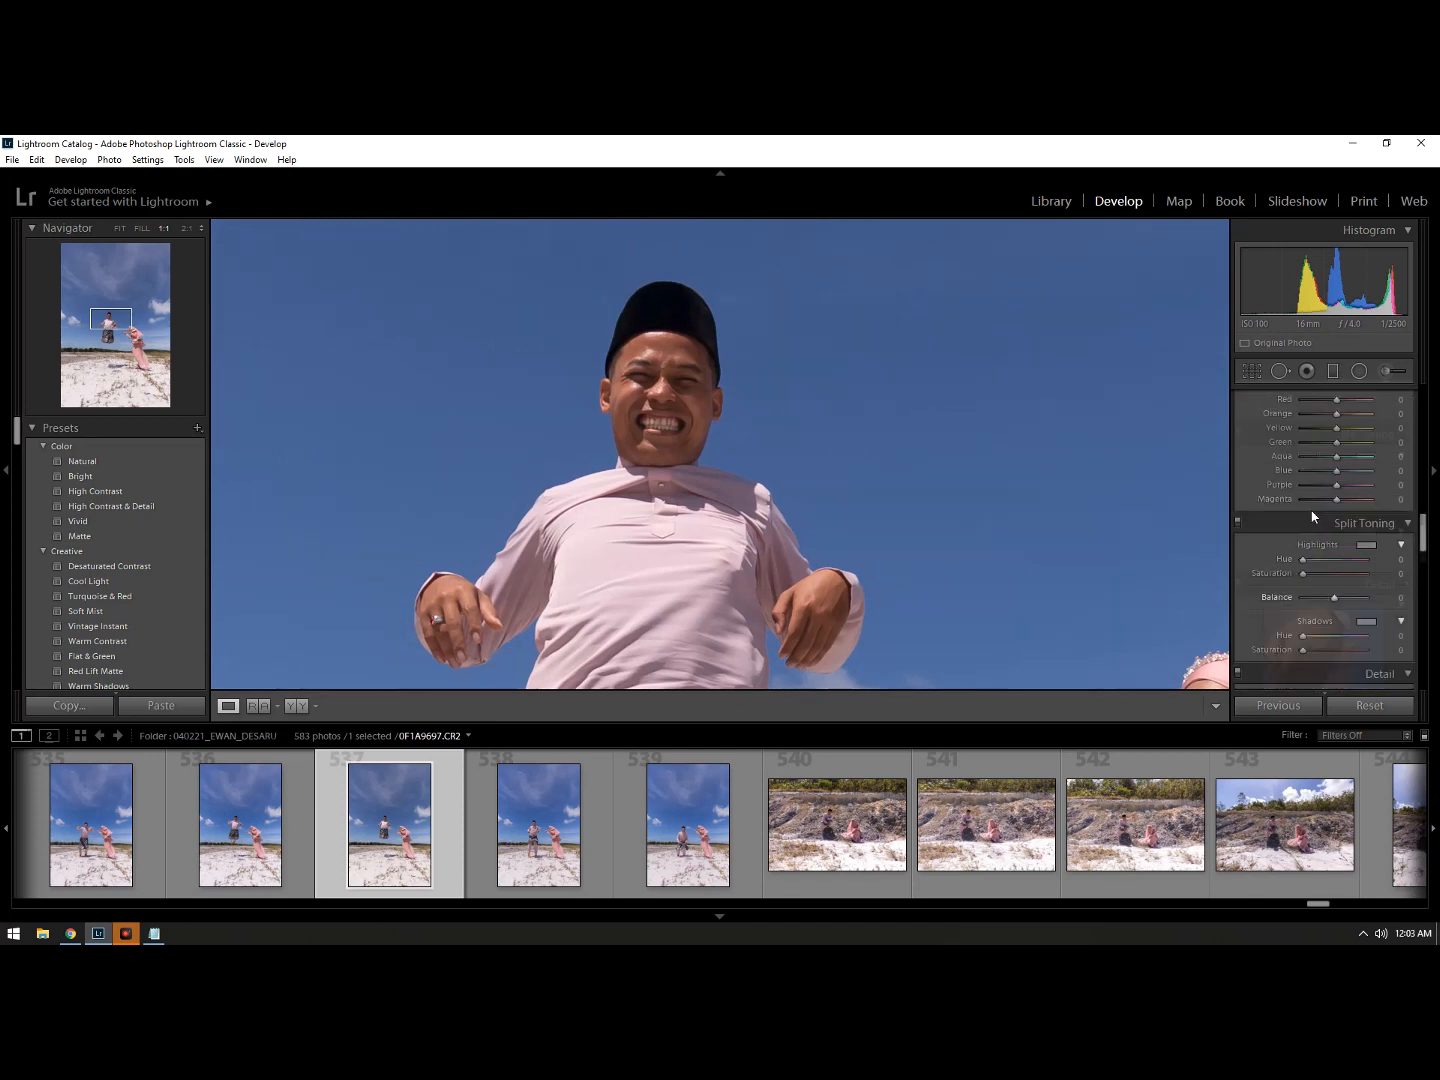
{"action": "scroll", "coordinate": [1318, 530], "scroll_direction": "up", "scroll_amount": 3}
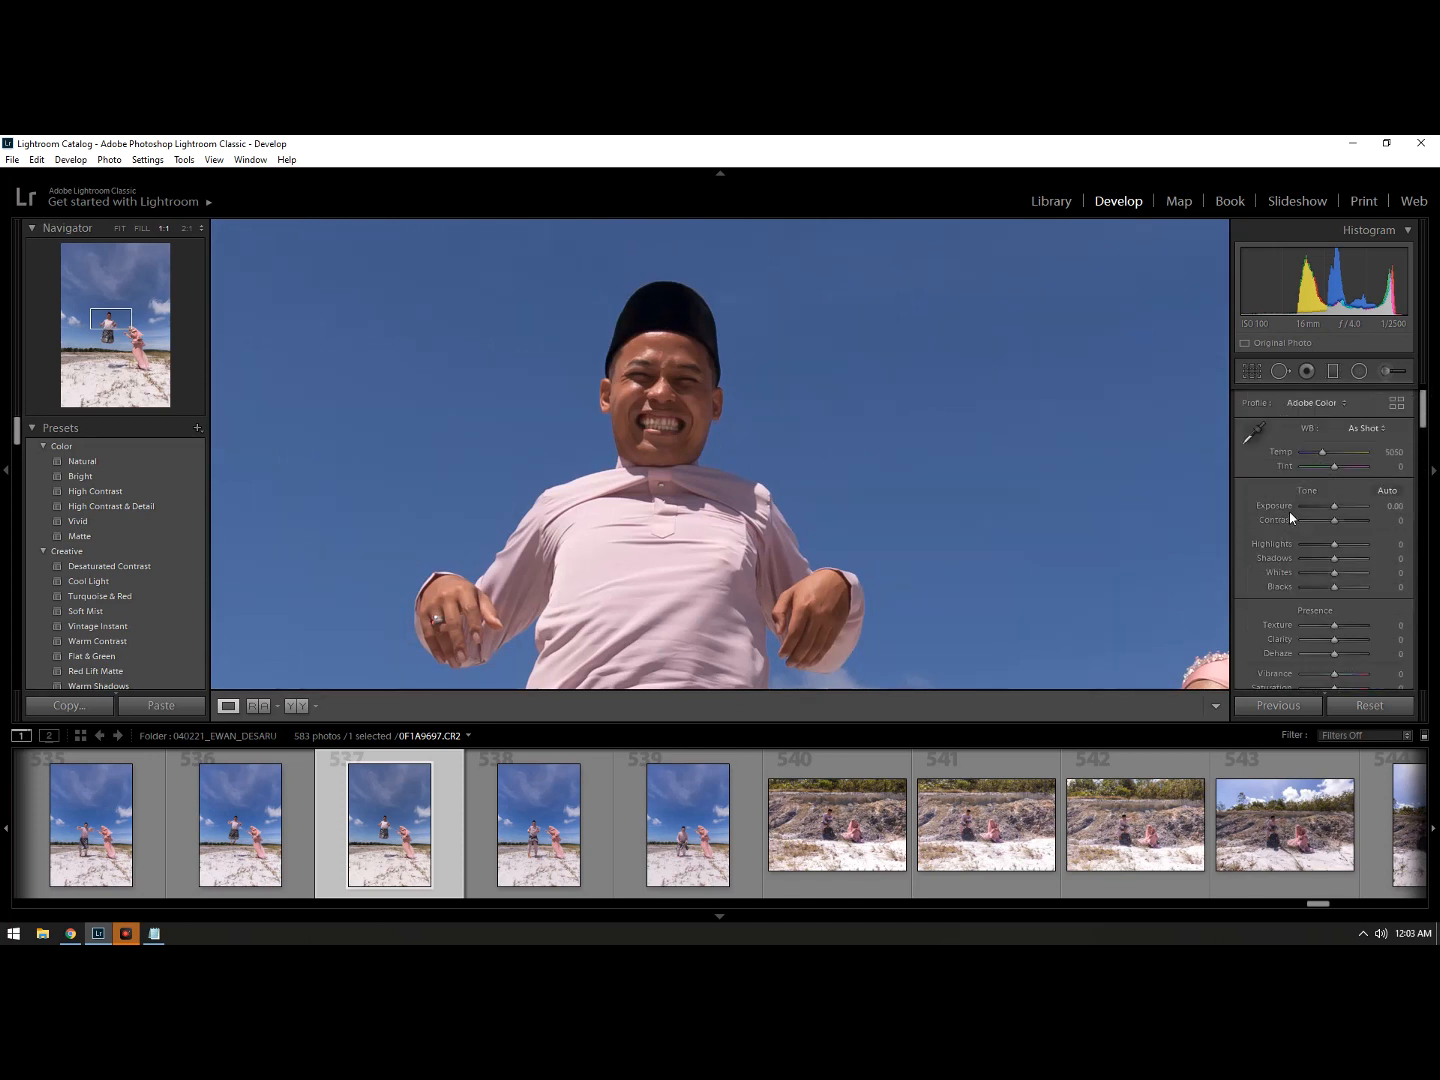
{"action": "left_click", "coordinate": [677, 530]}
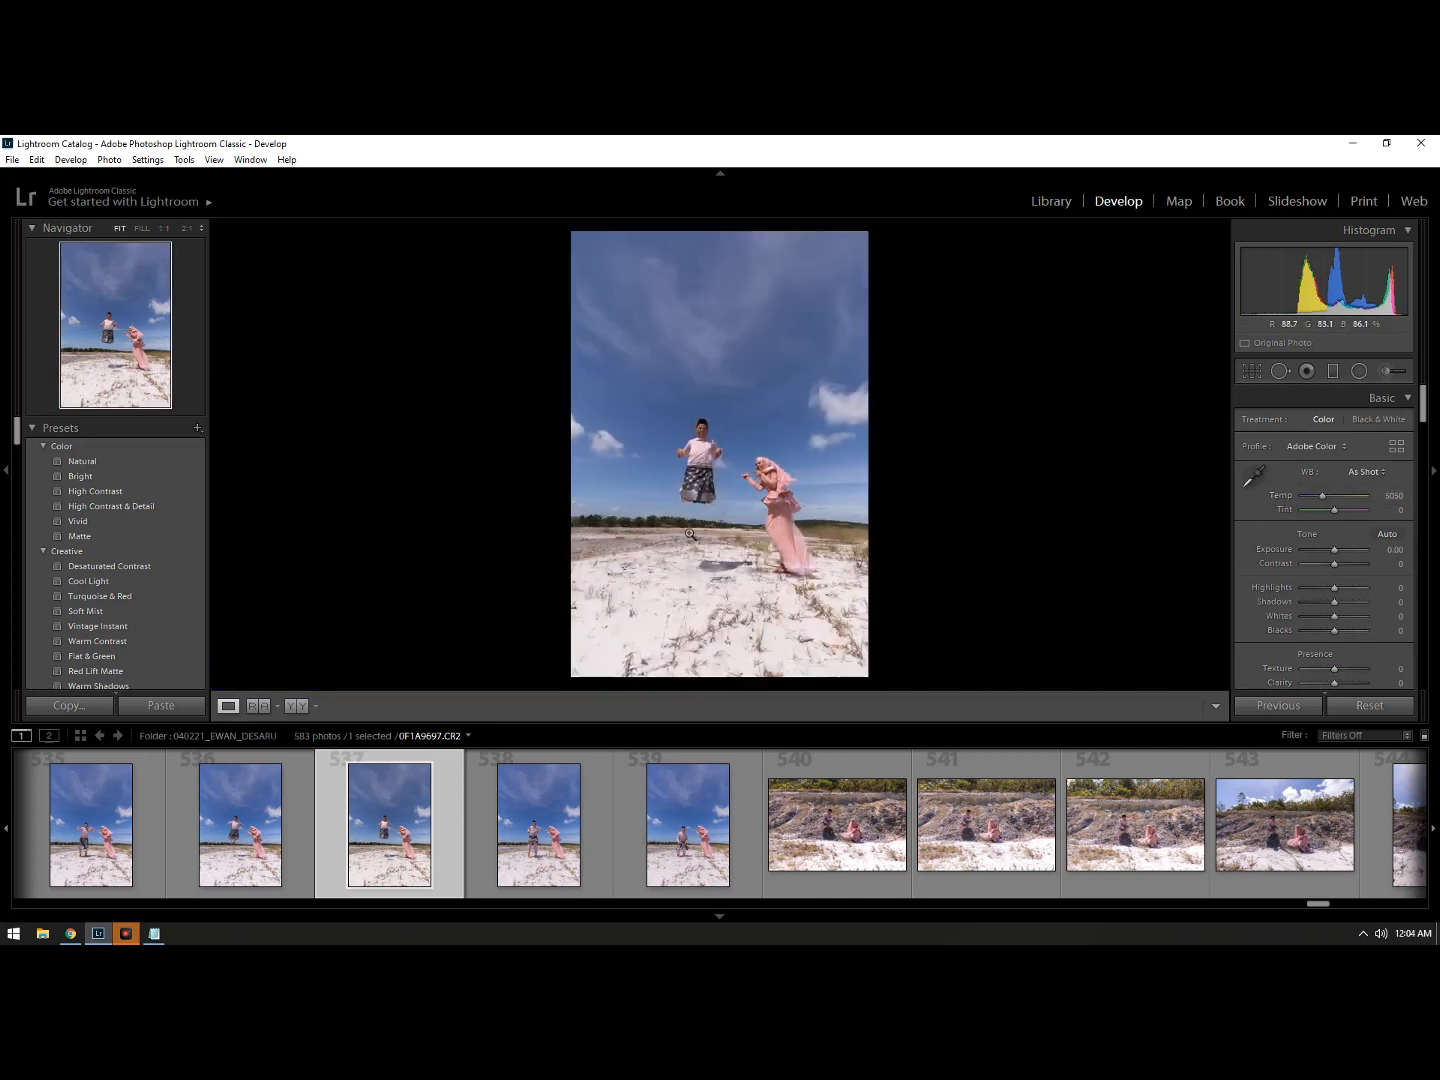
{"action": "left_click", "coordinate": [1386, 535]}
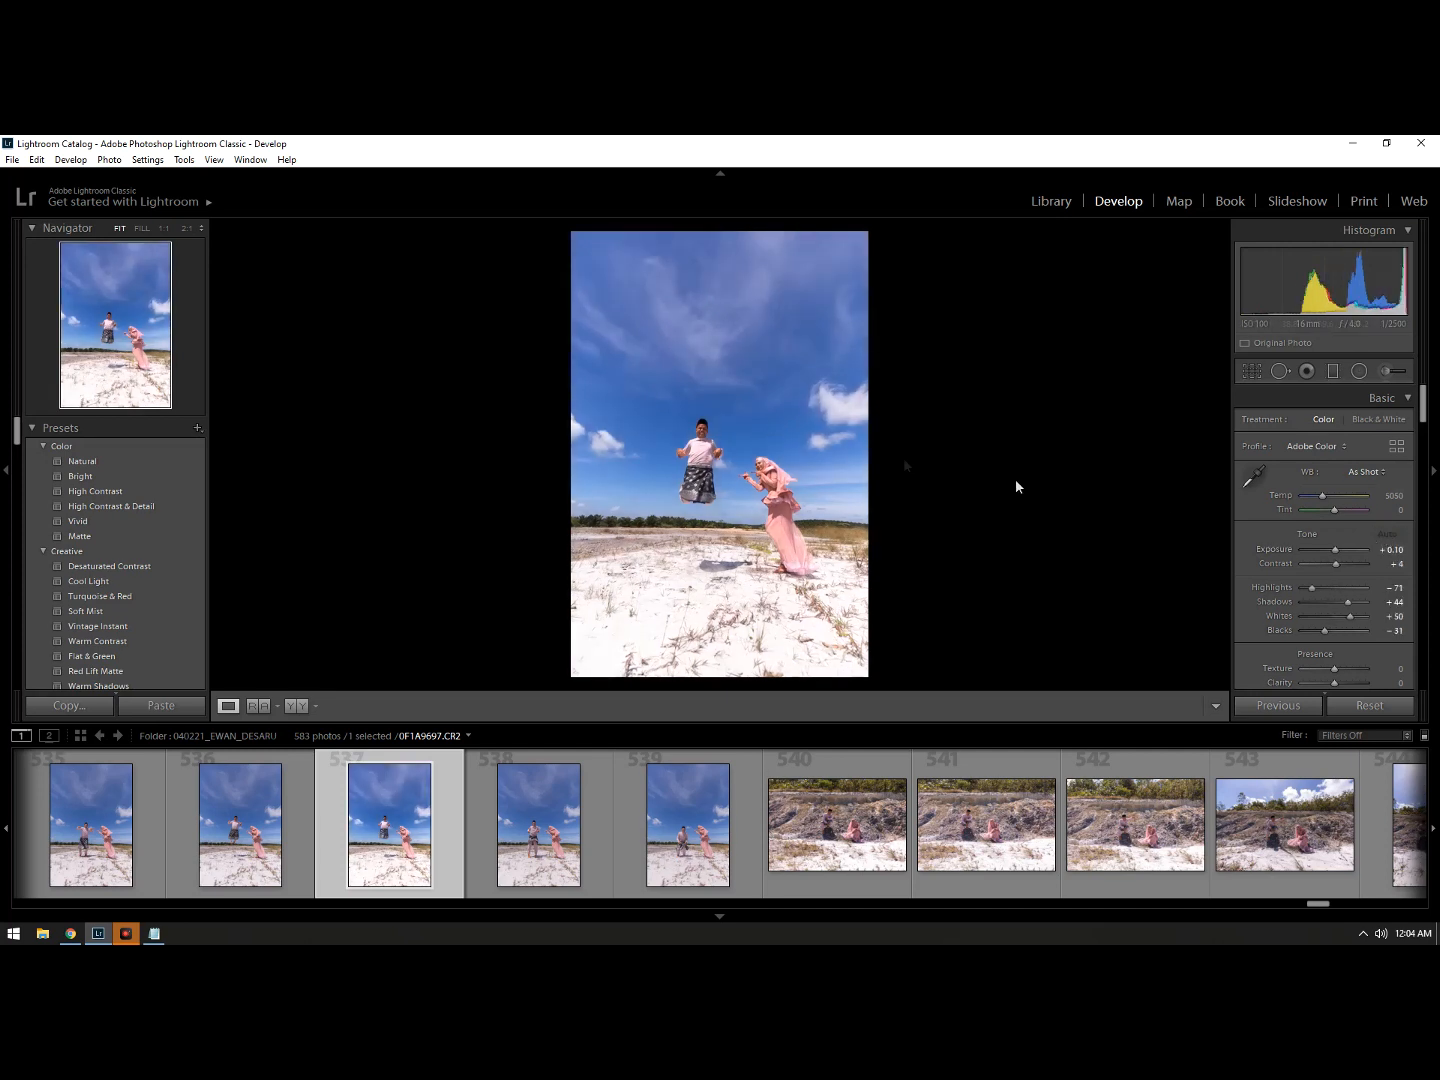
{"action": "left_click", "coordinate": [752, 466]}
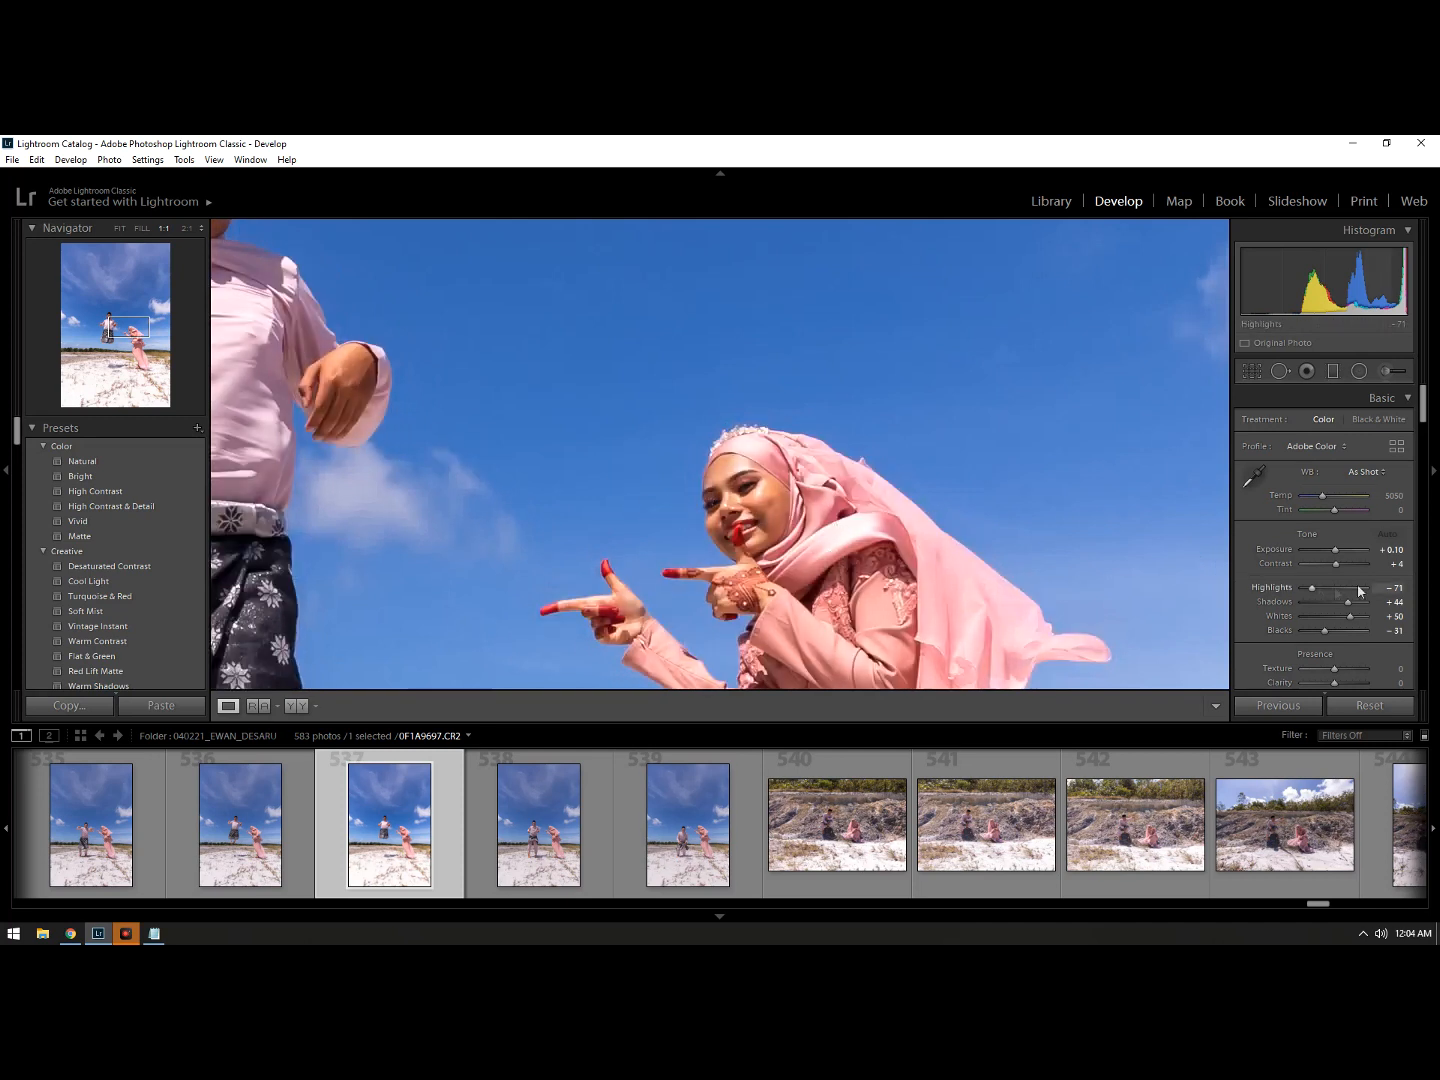
{"action": "double_click", "coordinate": [1273, 563]}
Step: Lower Highlights to -100 and Whites to +21 while viewing the couple at 1:1
{"action": "scroll", "coordinate": [1294, 625], "scroll_direction": "down", "scroll_amount": 2}
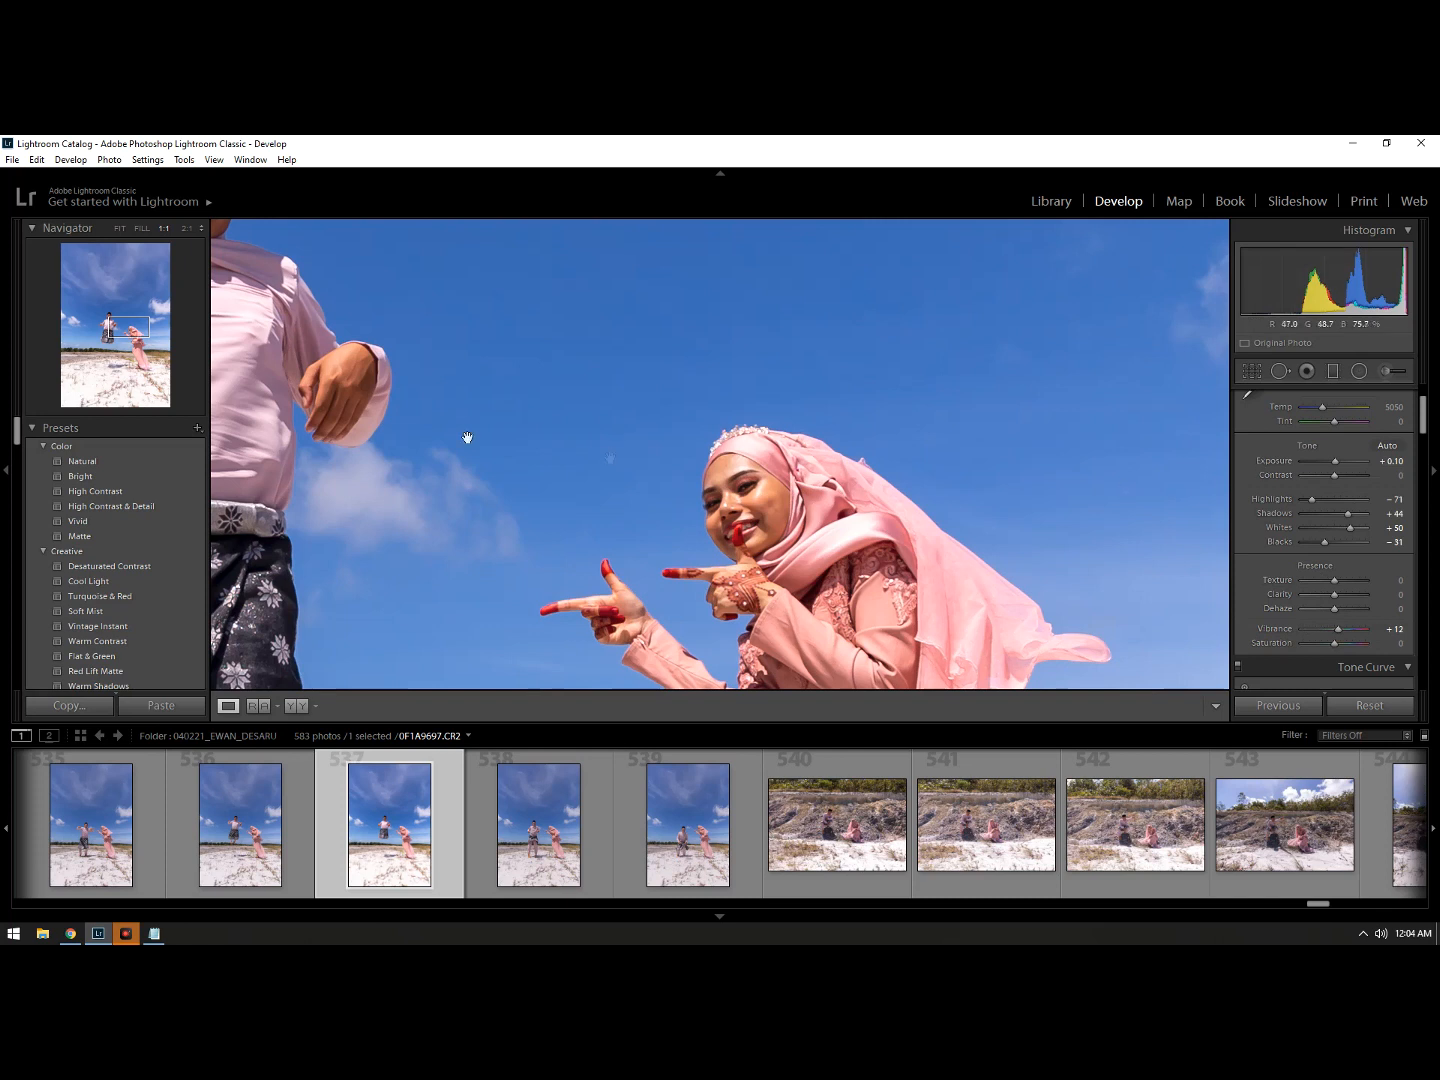
{"action": "left_click_drag", "start_coordinate": [466, 437], "coordinate": [699, 551]}
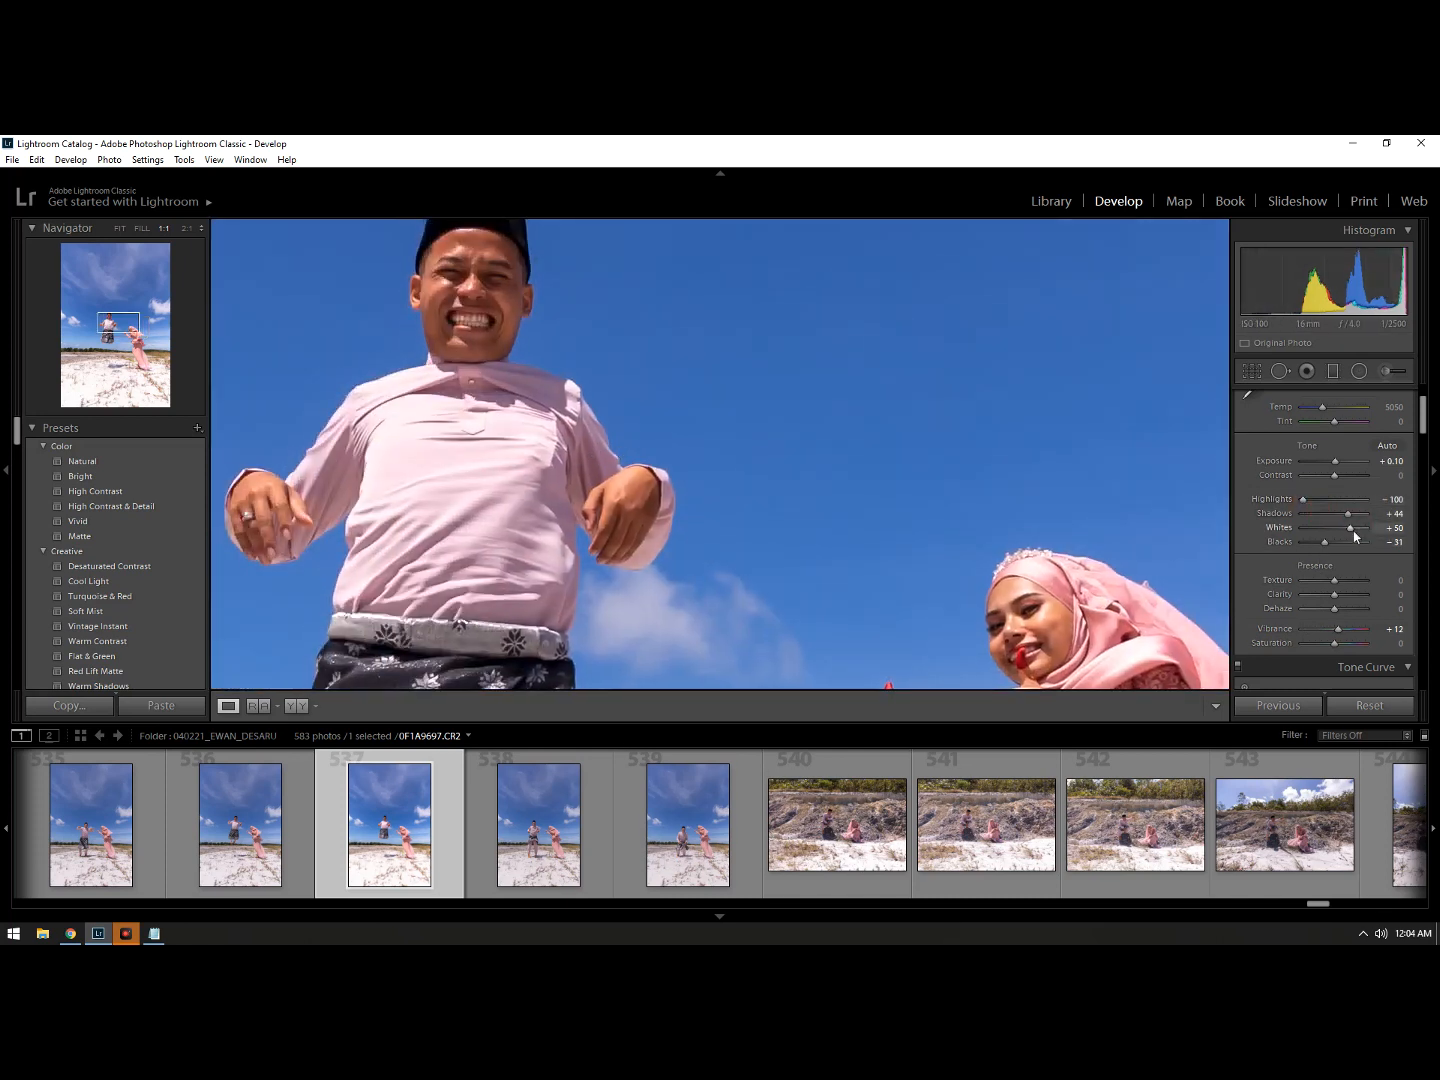
{"action": "mouse_move", "coordinate": [1350, 528]}
{"action": "left_mouse_down"}
{"action": "mouse_move", "coordinate": [1327, 534]}
{"action": "mouse_move", "coordinate": [1341, 535]}
{"action": "left_mouse_up"}
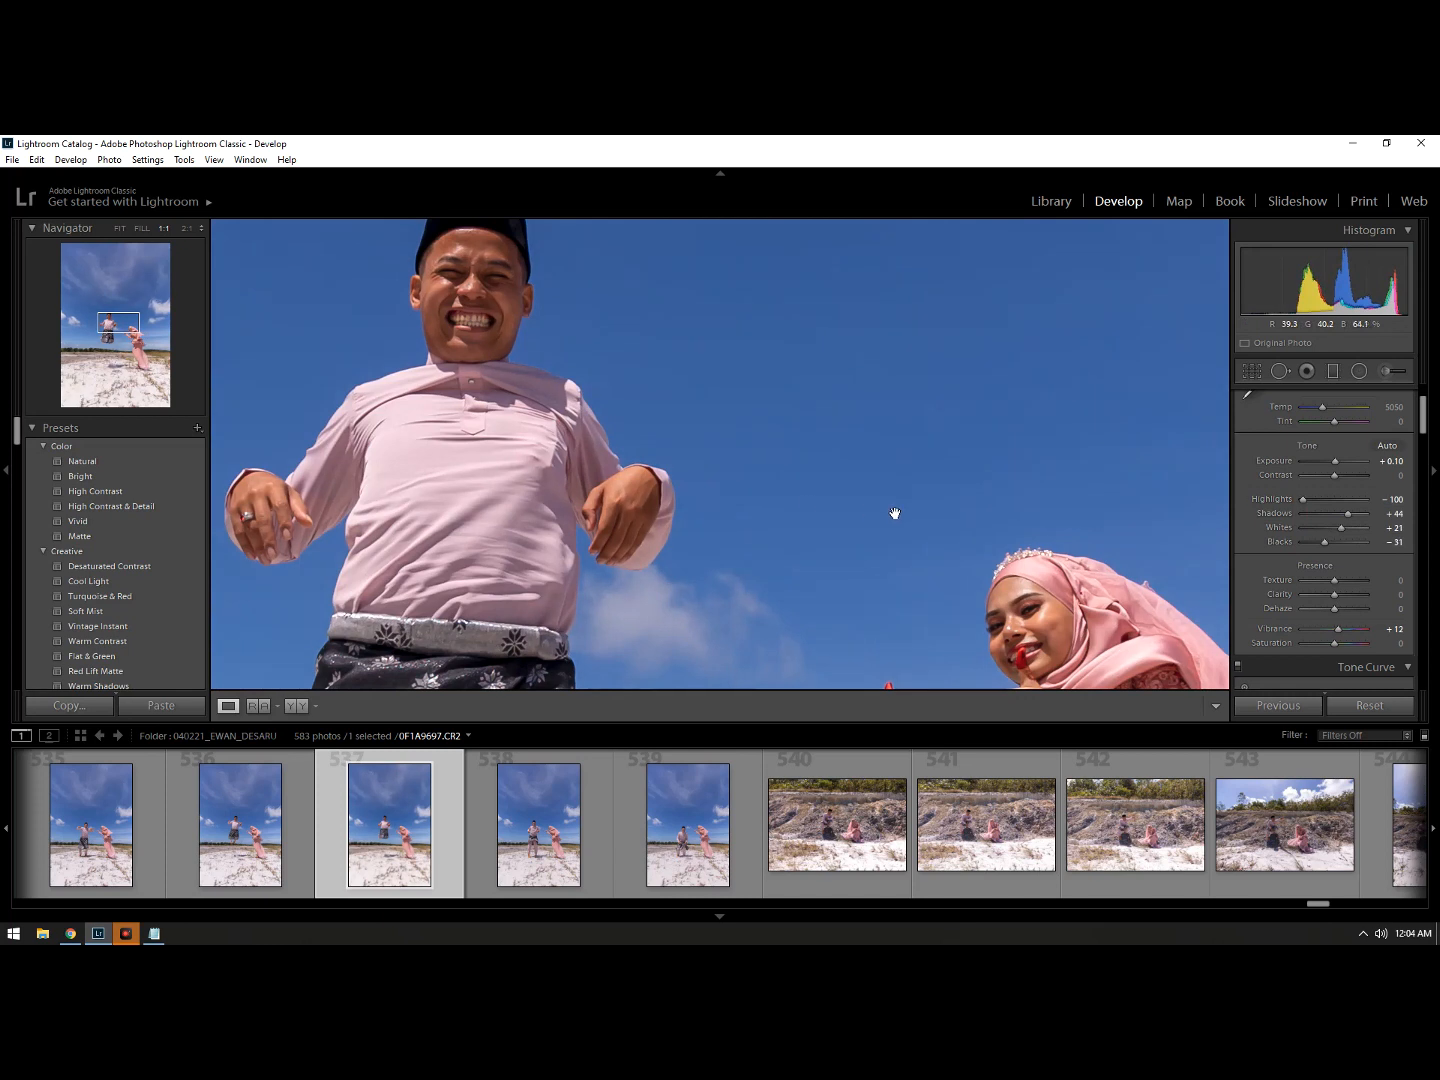
Step: Reduce the saturation of the bride's skin tones with the targeted adjustment, setting Red to -4 and Orange to -19
{"action": "left_click", "coordinate": [833, 511]}
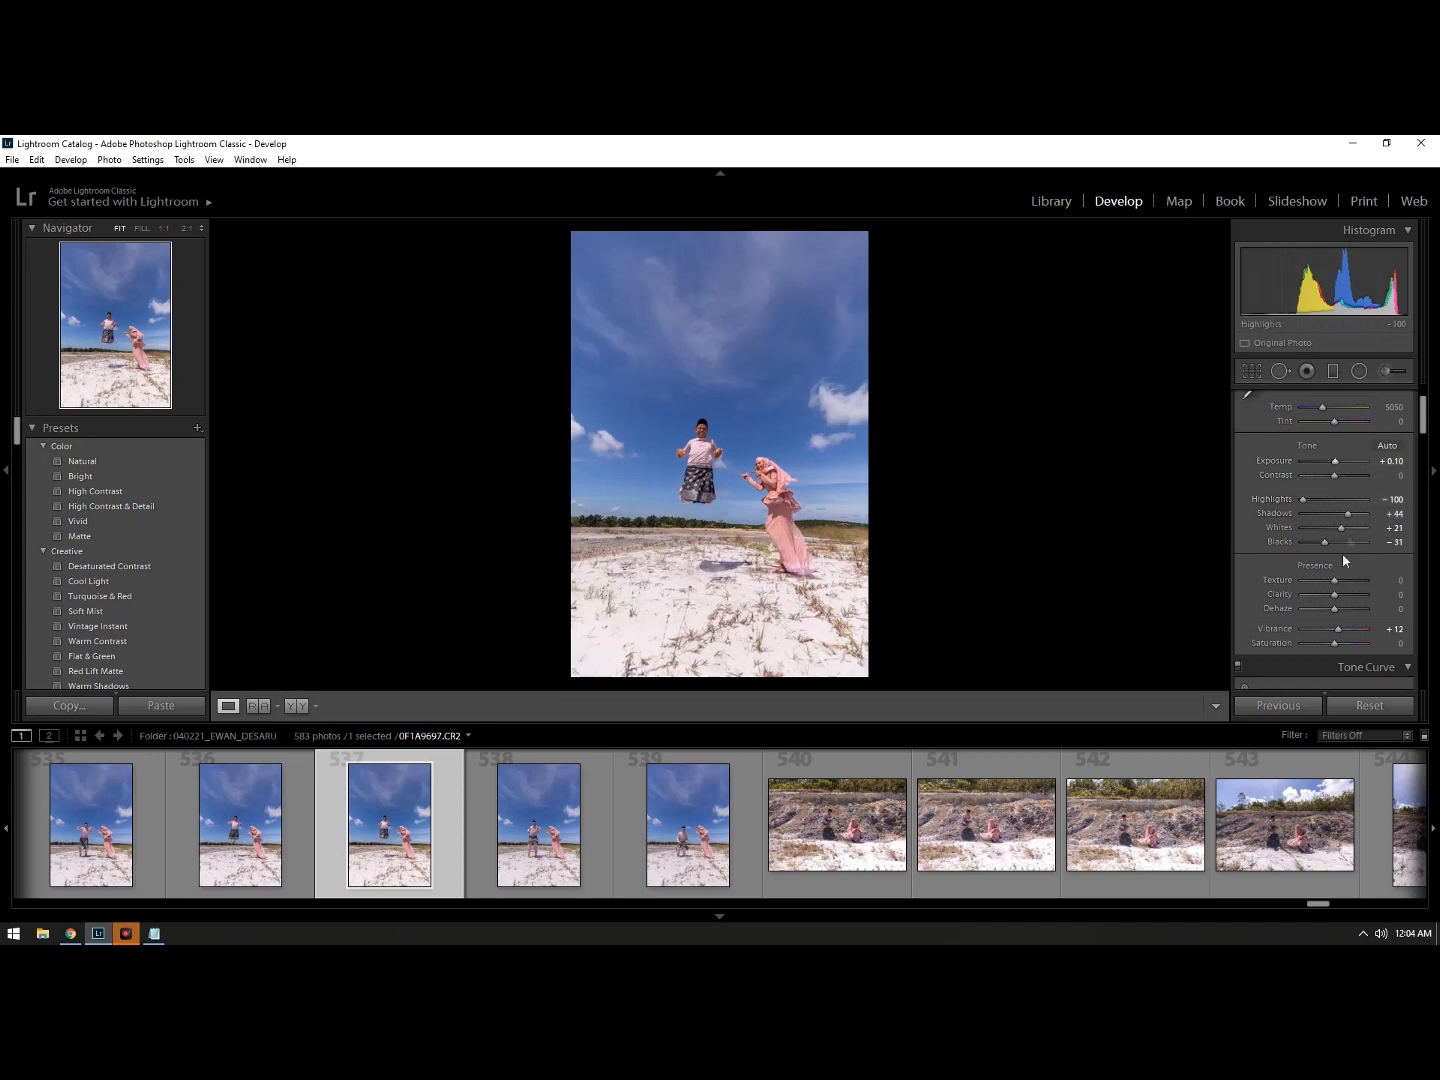
{"action": "scroll", "coordinate": [1331, 597], "scroll_direction": "down", "scroll_amount": 5}
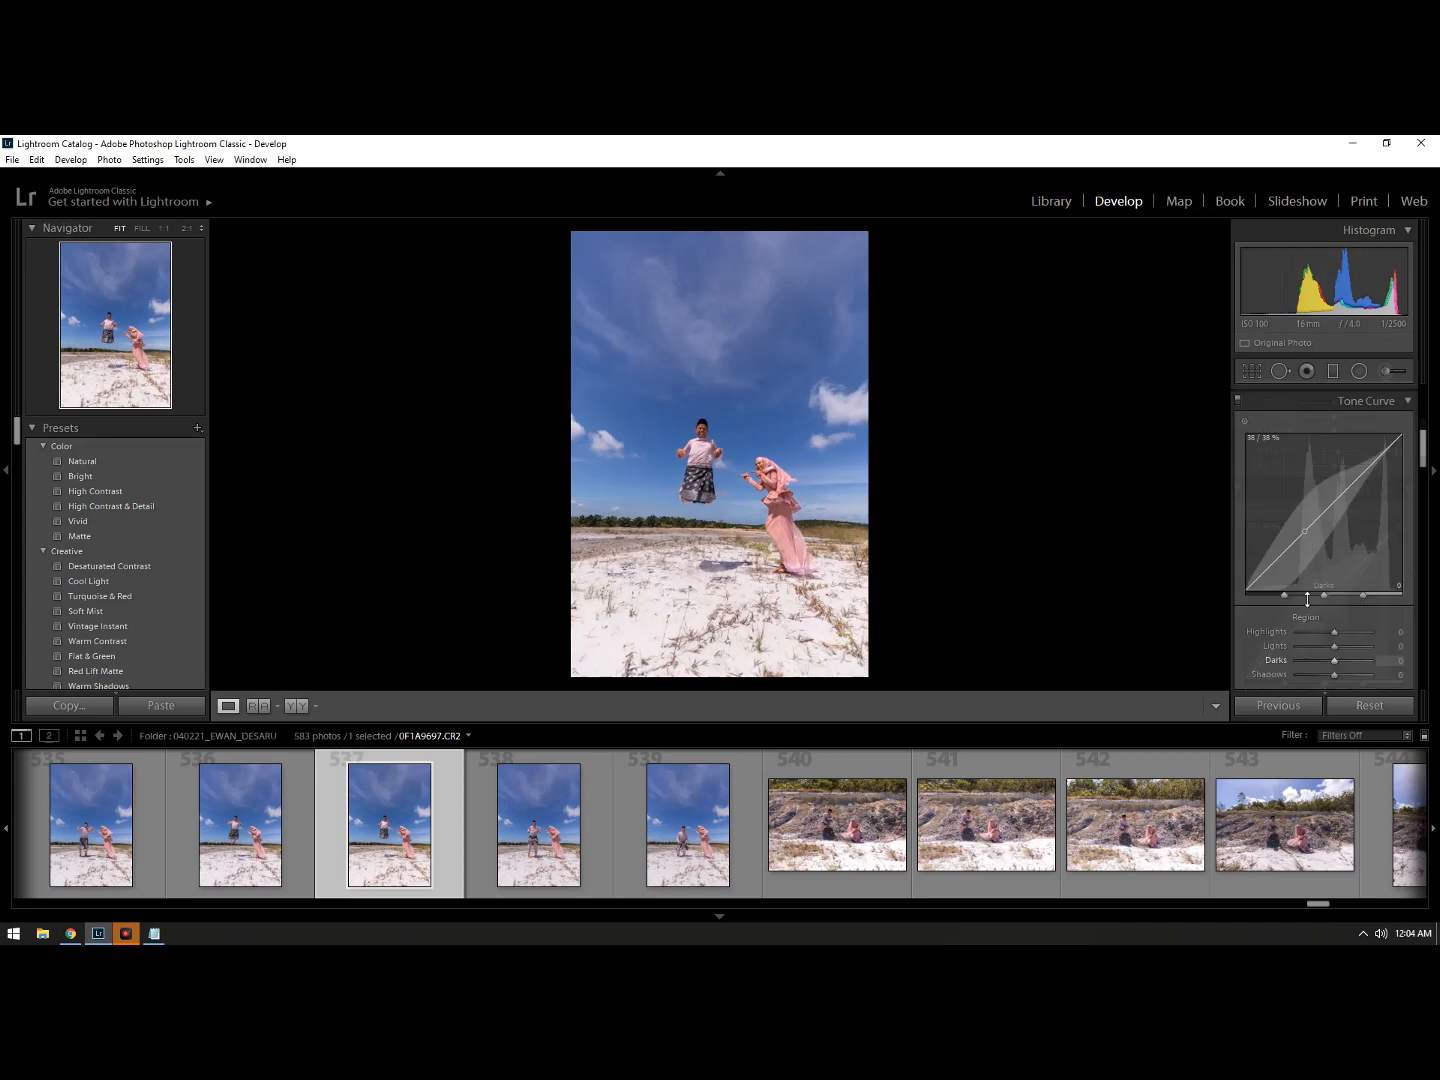
{"action": "scroll", "coordinate": [1312, 585], "scroll_direction": "down", "scroll_amount": 3}
{"action": "left_click", "coordinate": [762, 472]}
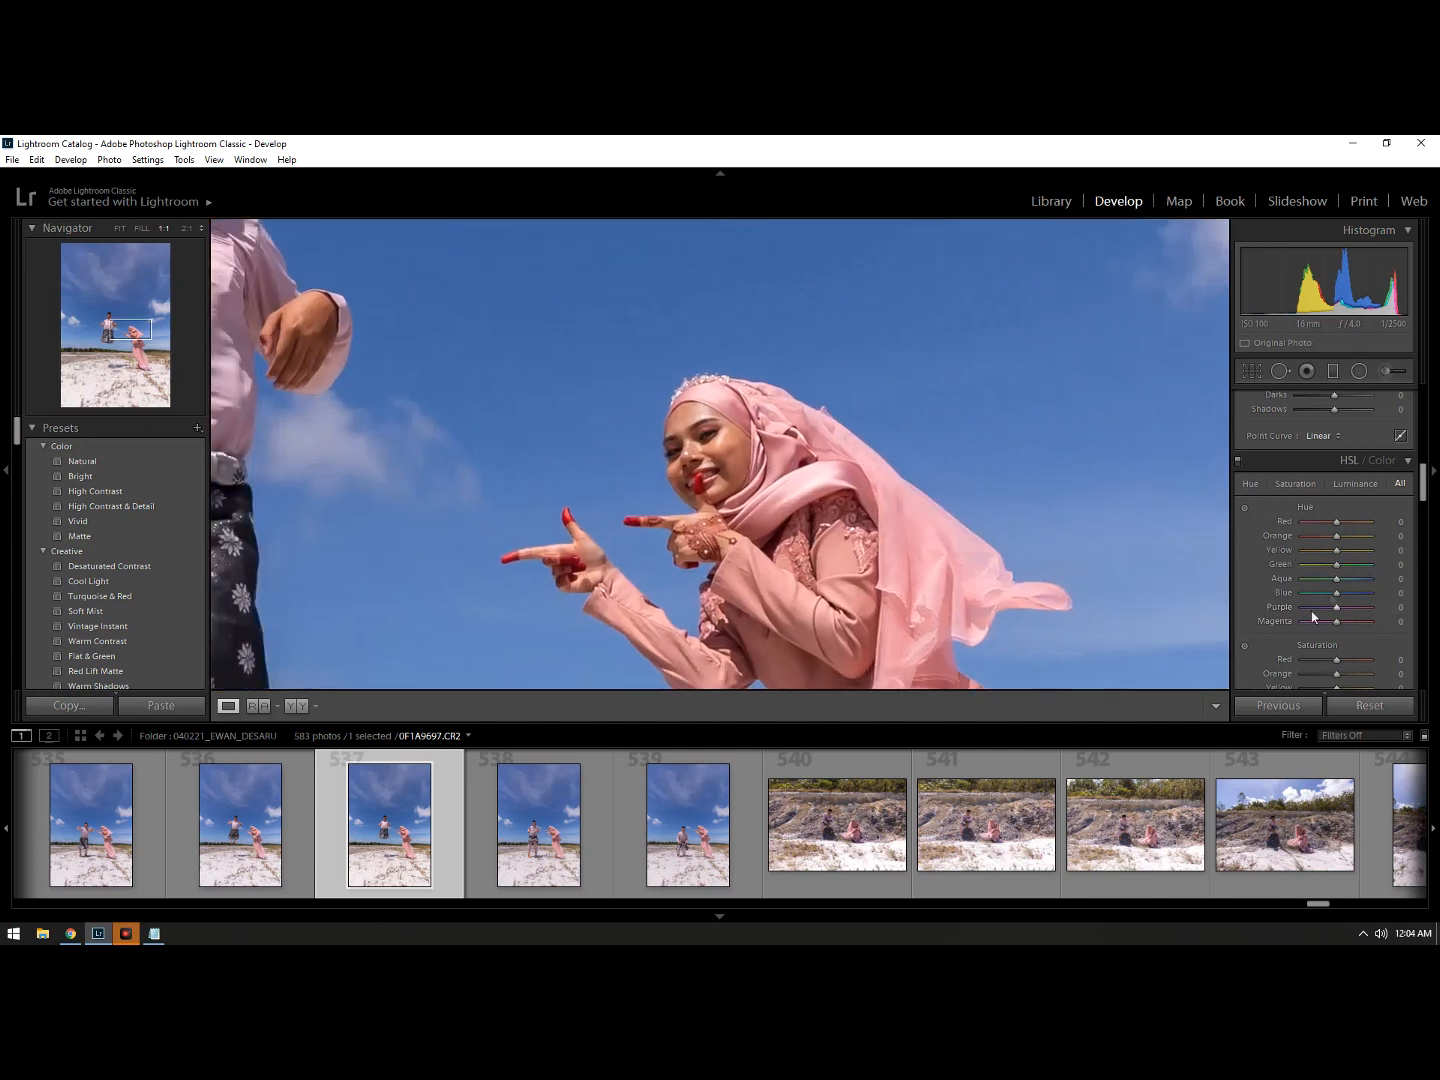
{"action": "left_click", "coordinate": [1245, 647]}
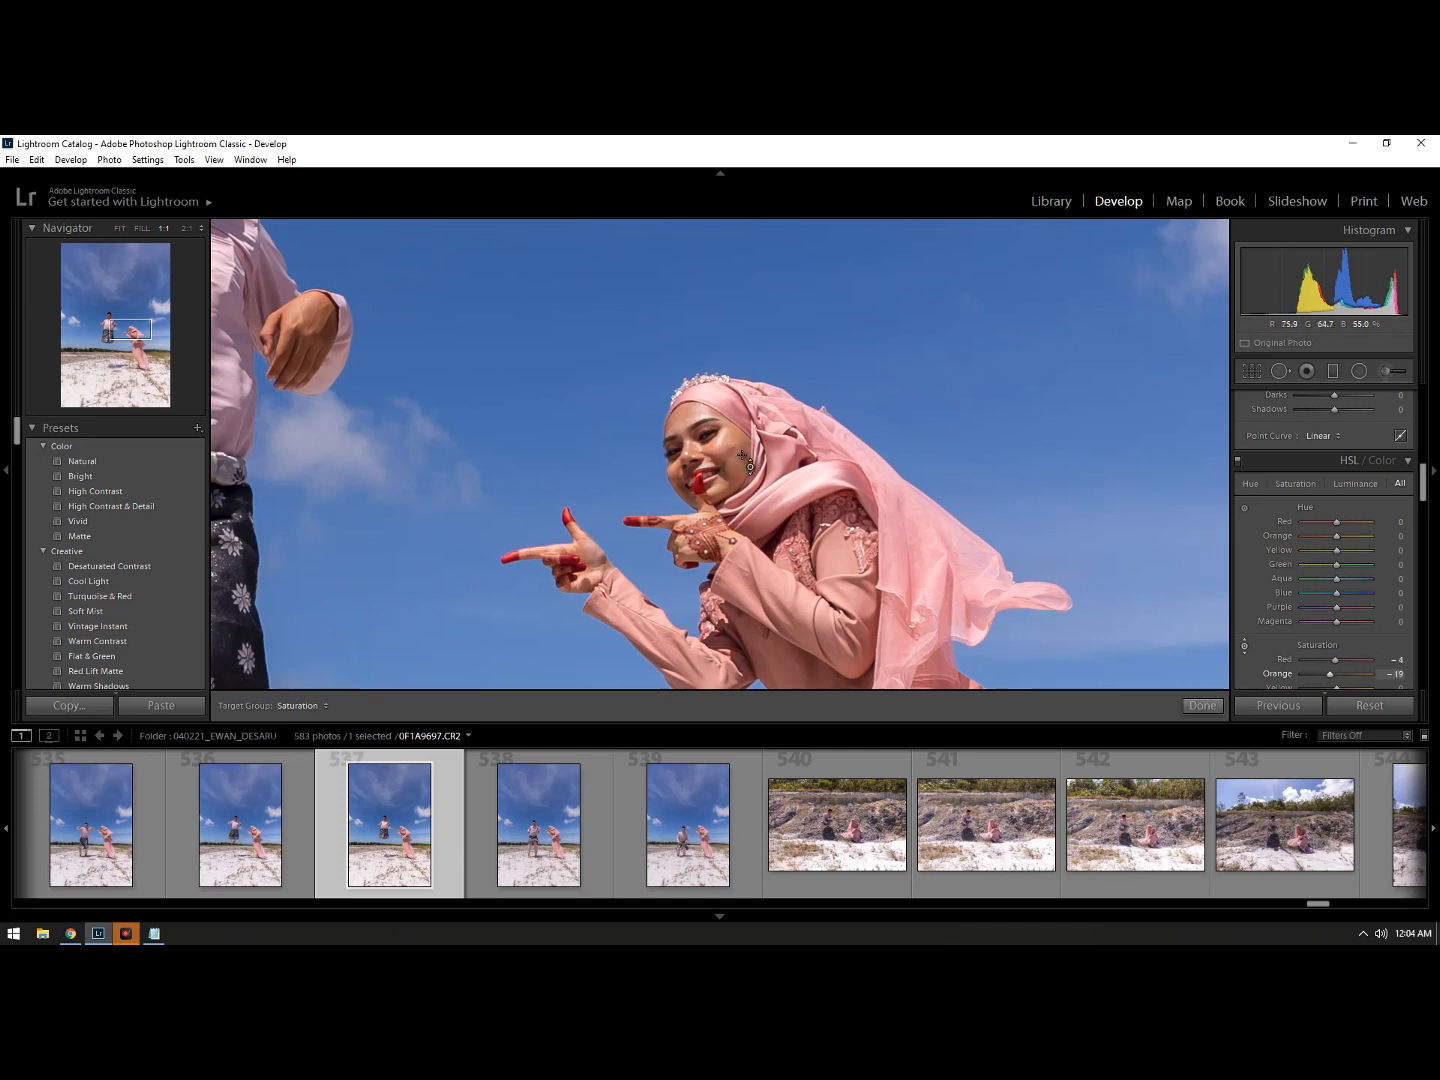
{"action": "left_click", "coordinate": [1218, 705]}
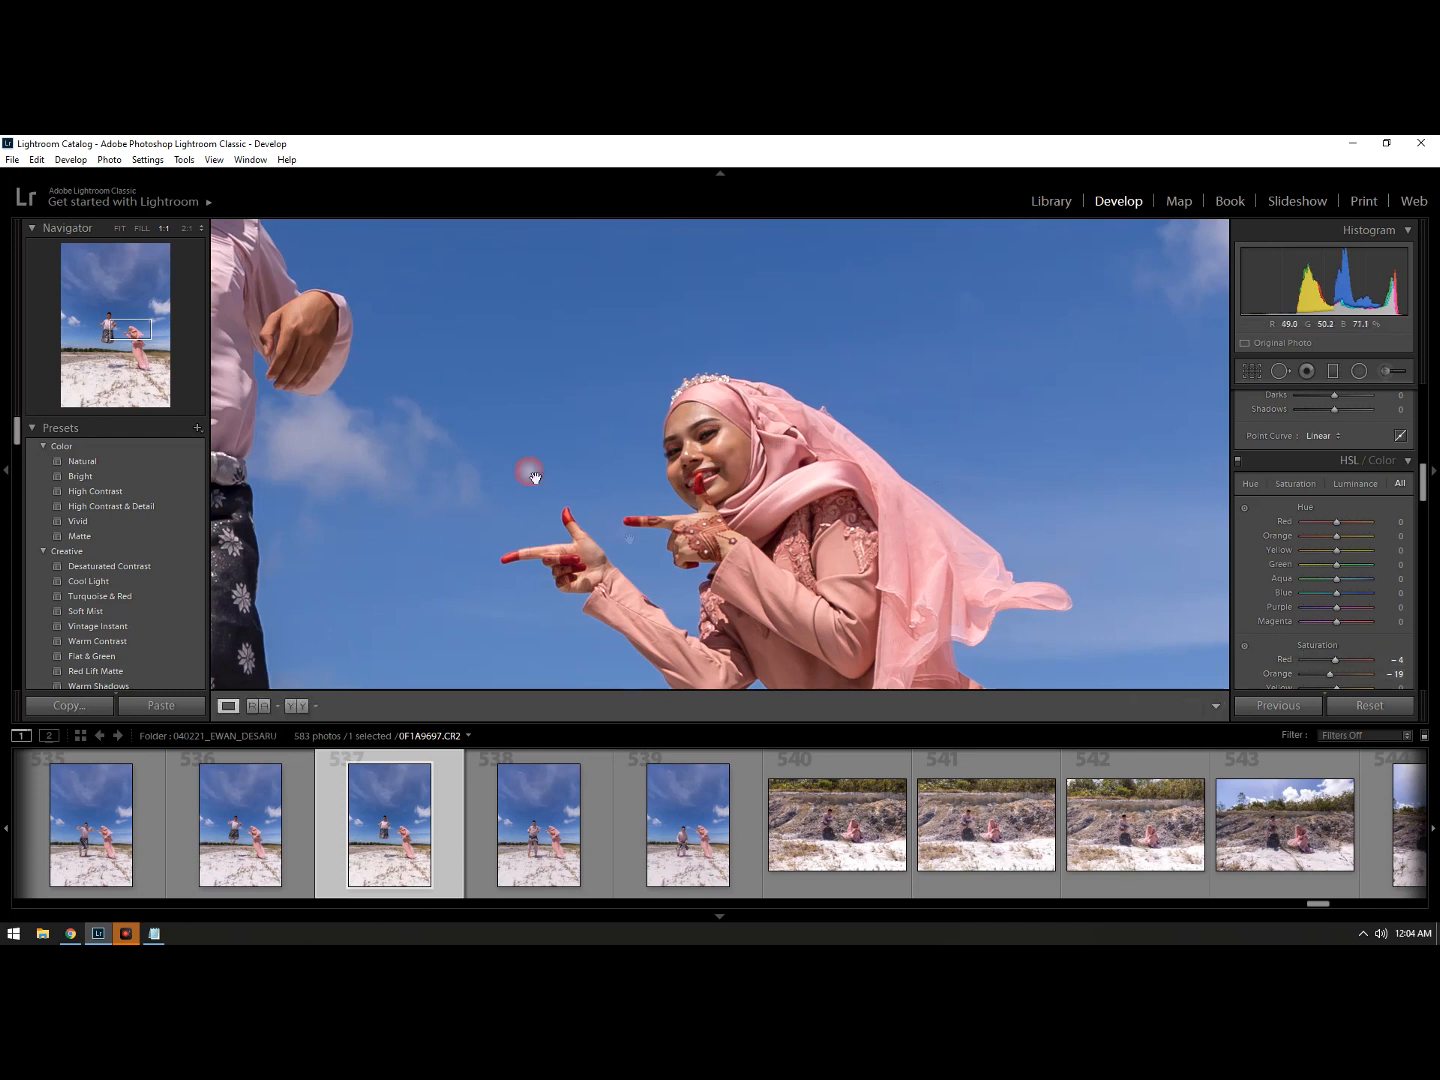
{"action": "left_click", "coordinate": [510, 439]}
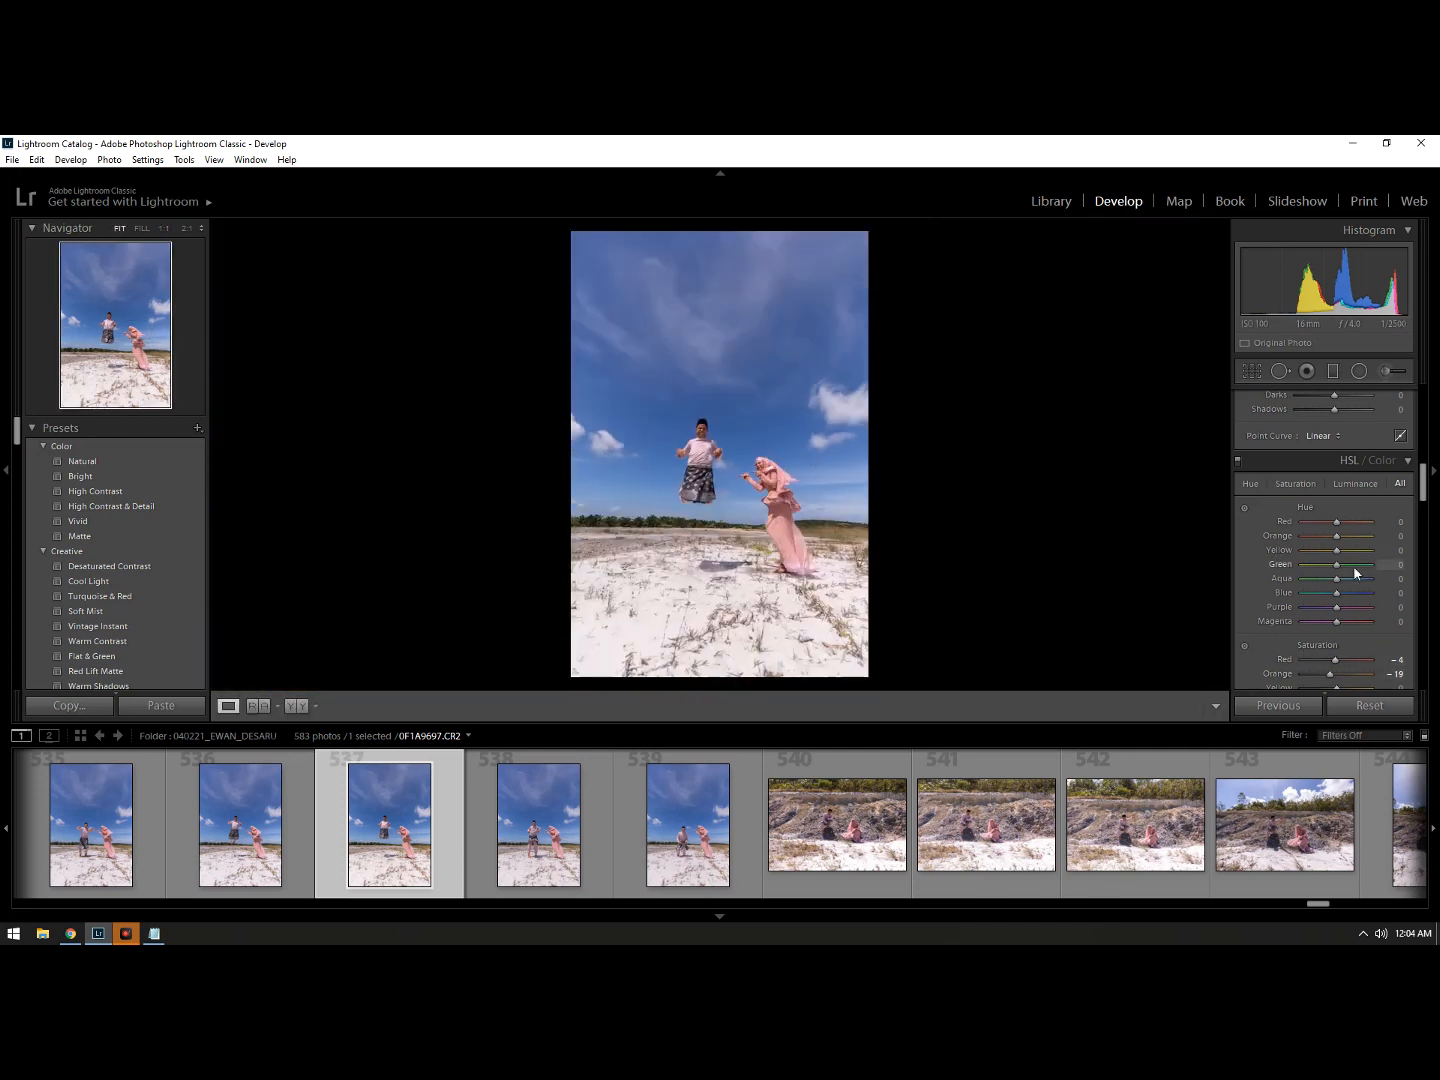
Step: Brighten the midtones slightly with the tone curve, raising Lights to about +13
{"action": "scroll", "coordinate": [1356, 571], "scroll_direction": "up", "scroll_amount": 5}
{"action": "left_click_drag", "start_coordinate": [1360, 572], "coordinate": [1288, 639]}
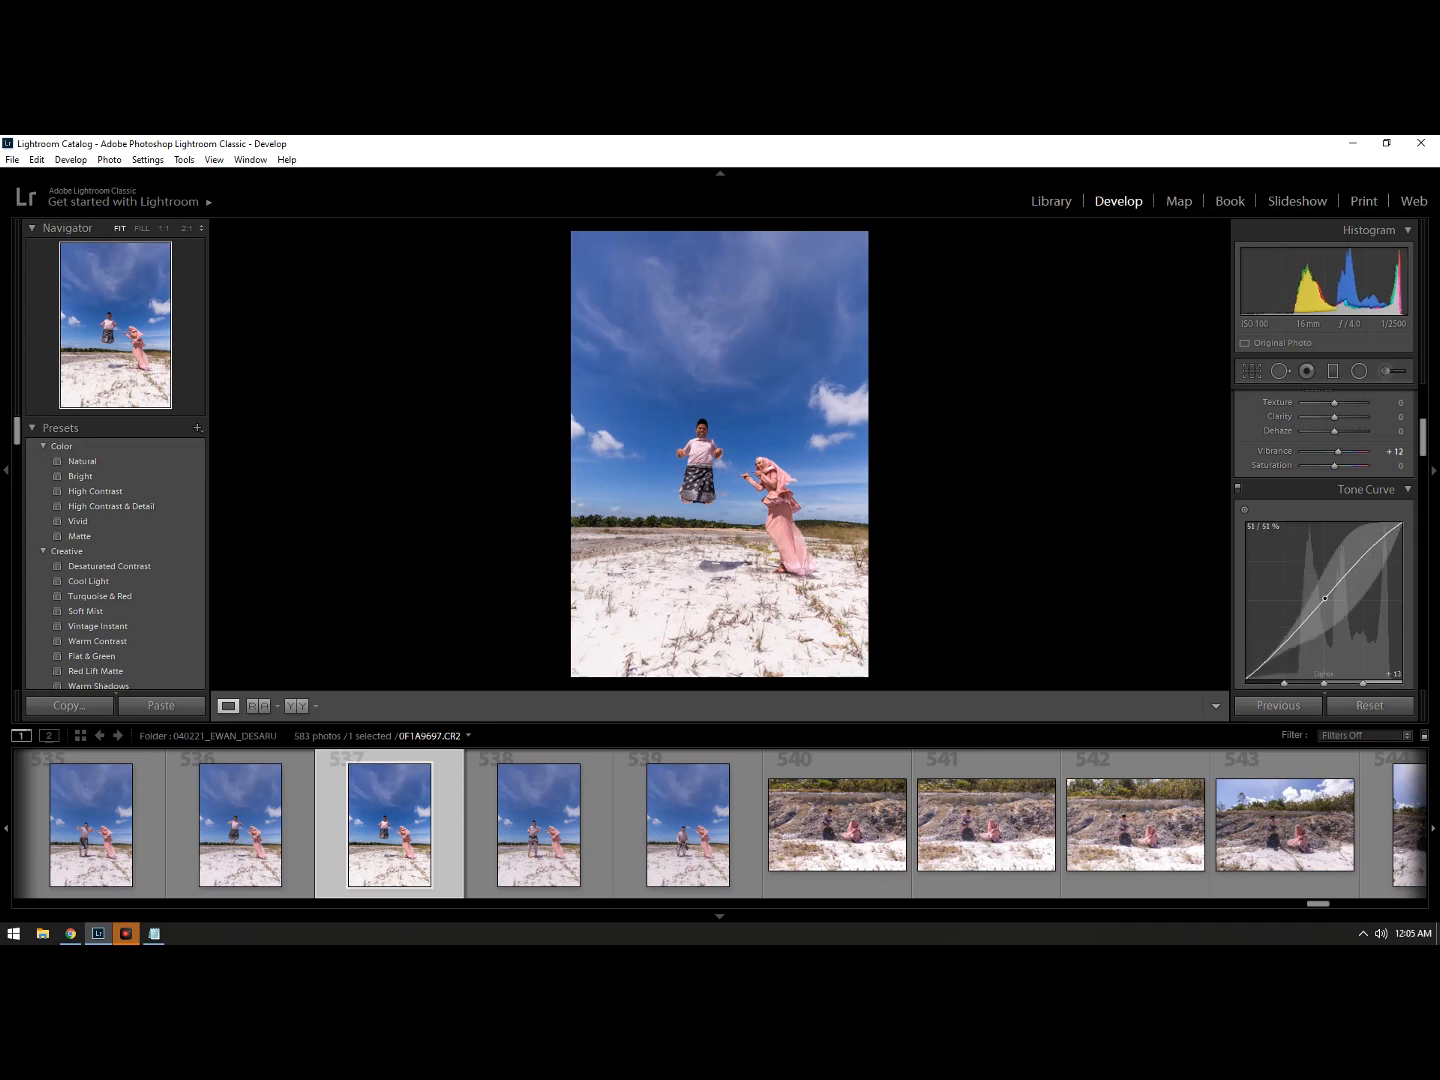
{"action": "left_click_drag", "start_coordinate": [1325, 598], "coordinate": [1325, 598]}
Step: Set Exposure to +0.24, Highlights to -74 and Shadows to +76
{"action": "left_click", "coordinate": [721, 443]}
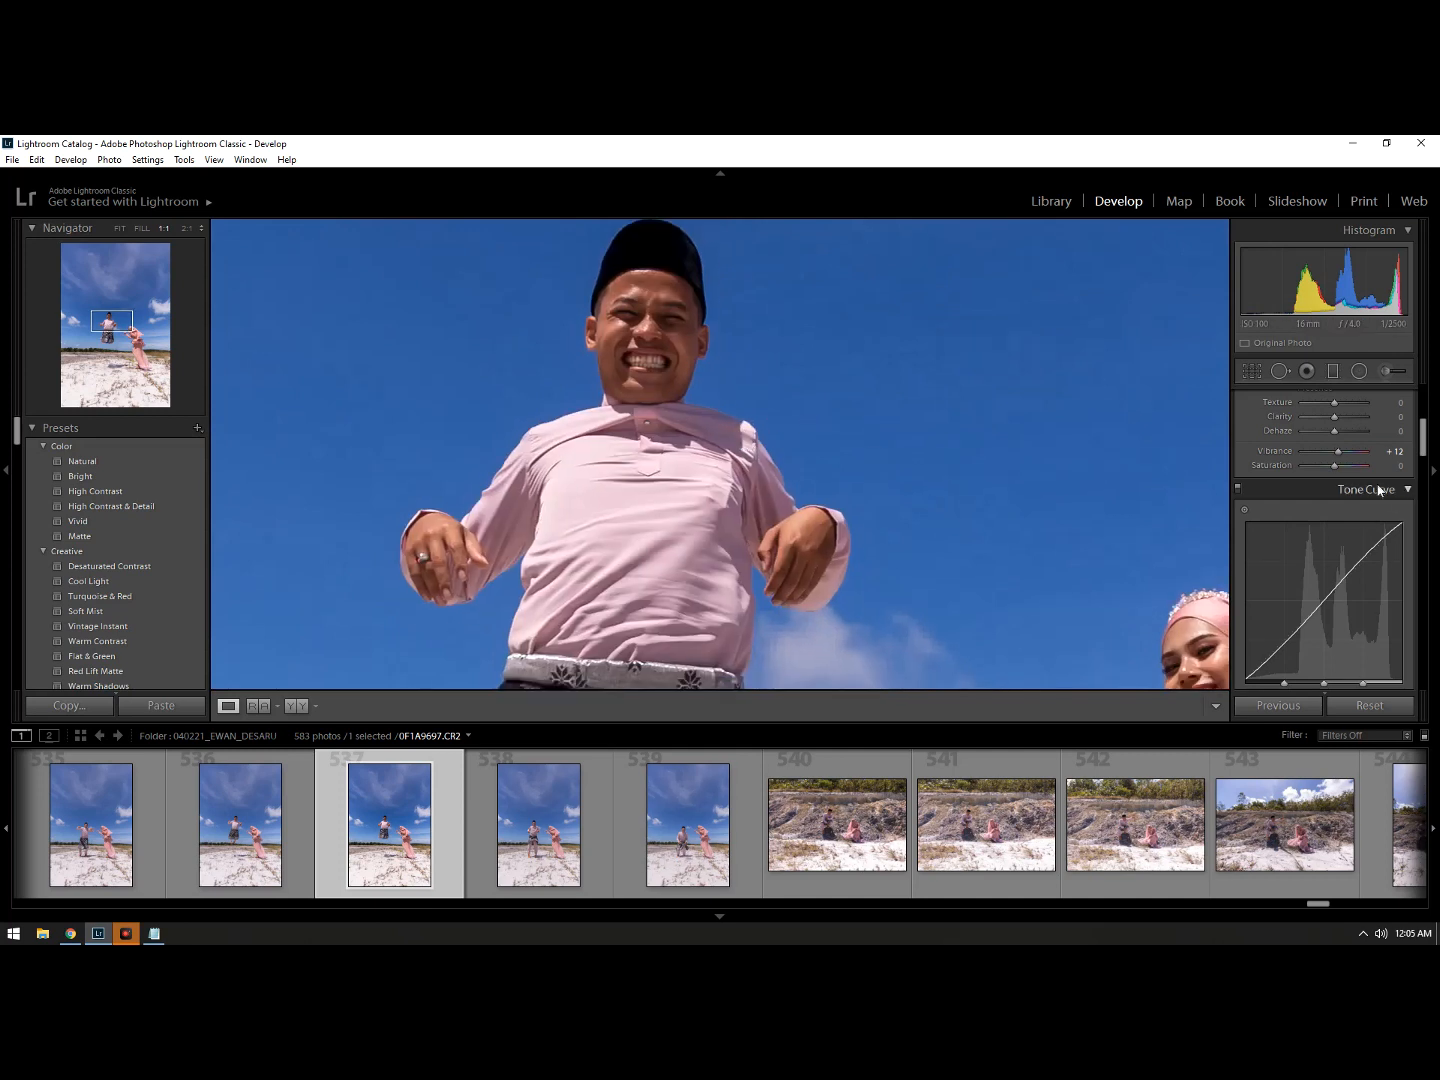
{"action": "scroll", "coordinate": [1385, 495], "scroll_direction": "up", "scroll_amount": 5}
{"action": "left_click_drag", "start_coordinate": [1351, 608], "coordinate": [1338, 551]}
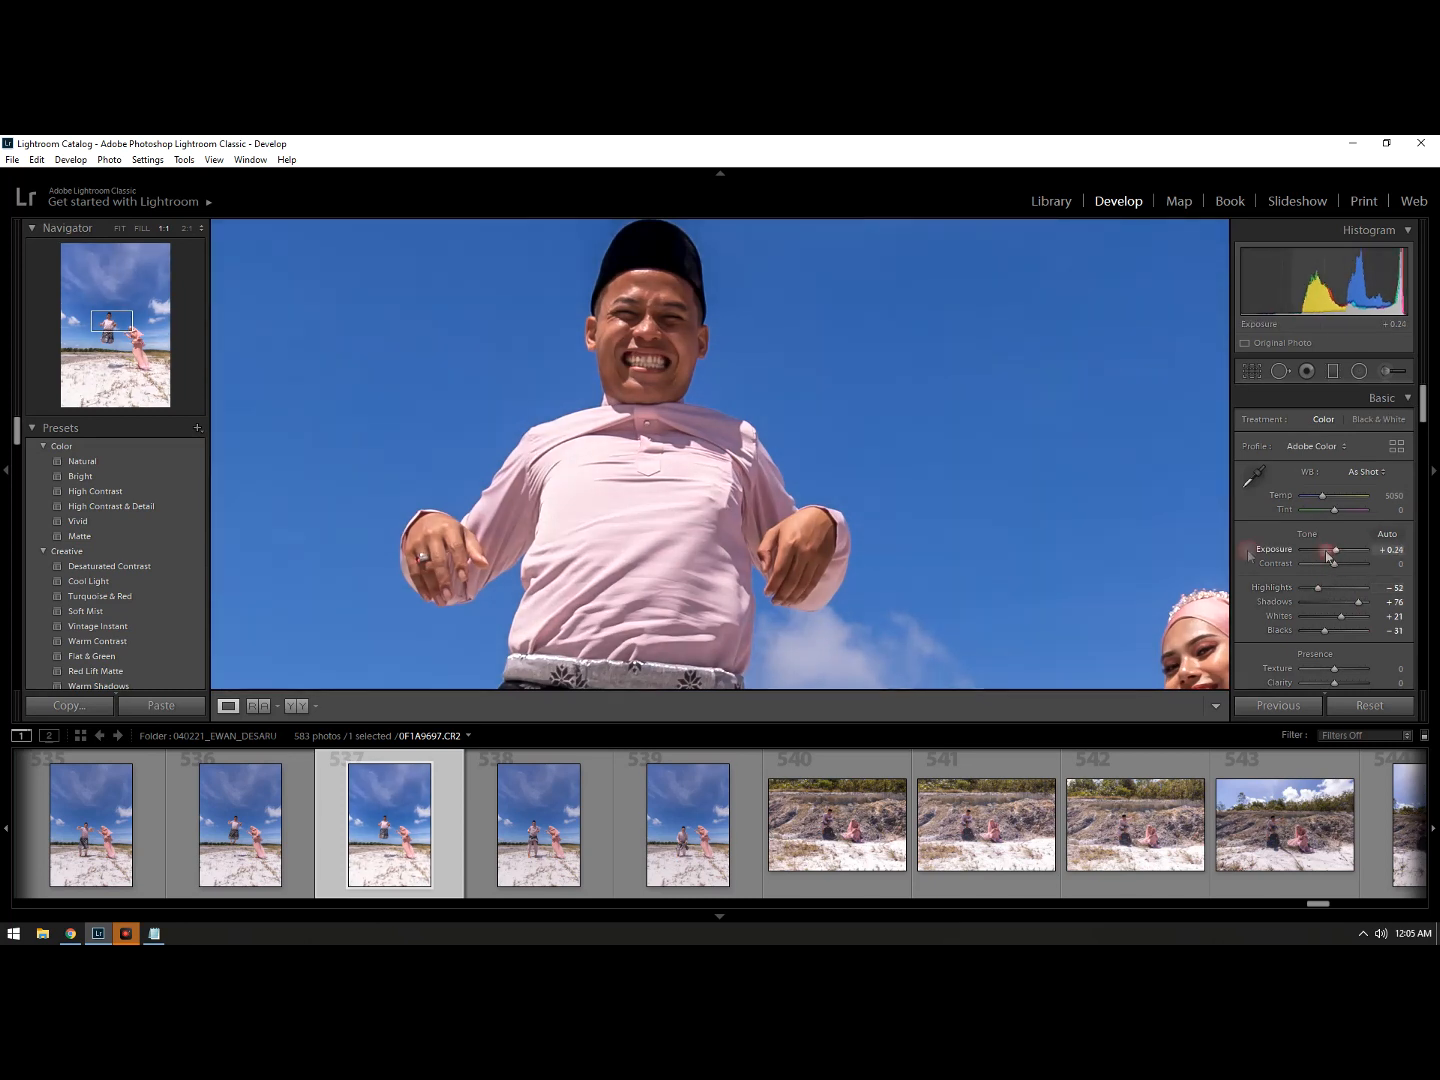
{"action": "left_click", "coordinate": [630, 441]}
{"action": "left_click_drag", "start_coordinate": [1318, 590], "coordinate": [1313, 595]}
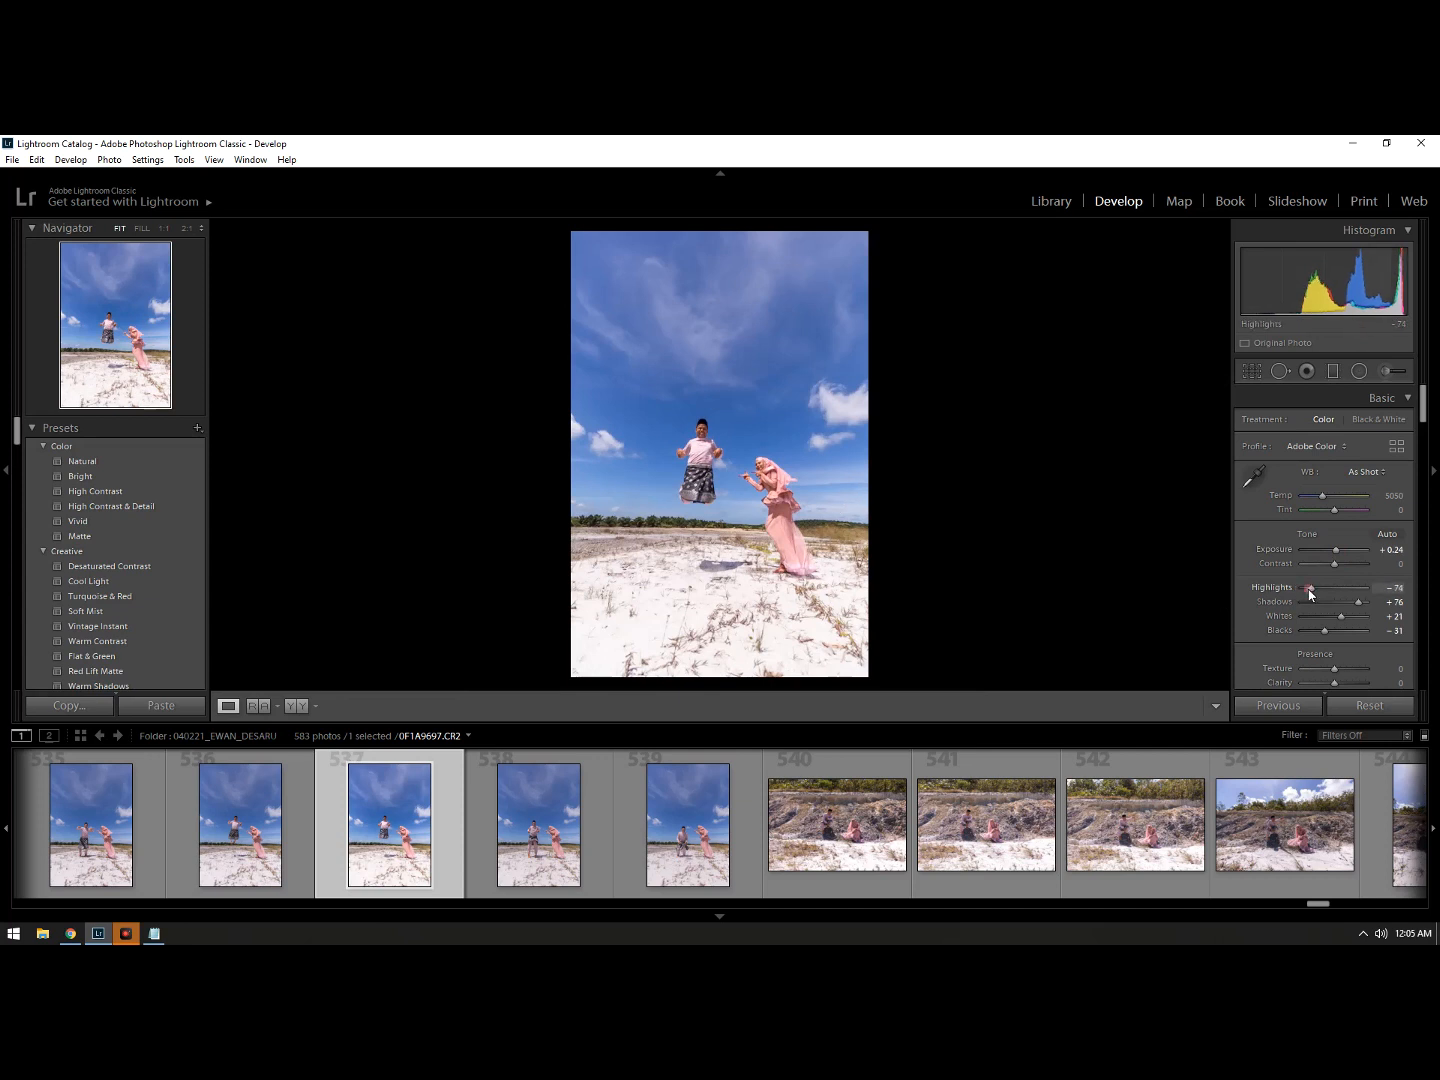
Step: Straighten the photo along the horizon to an angle of -1.13 and apply the crop
{"action": "key", "text": "r"}
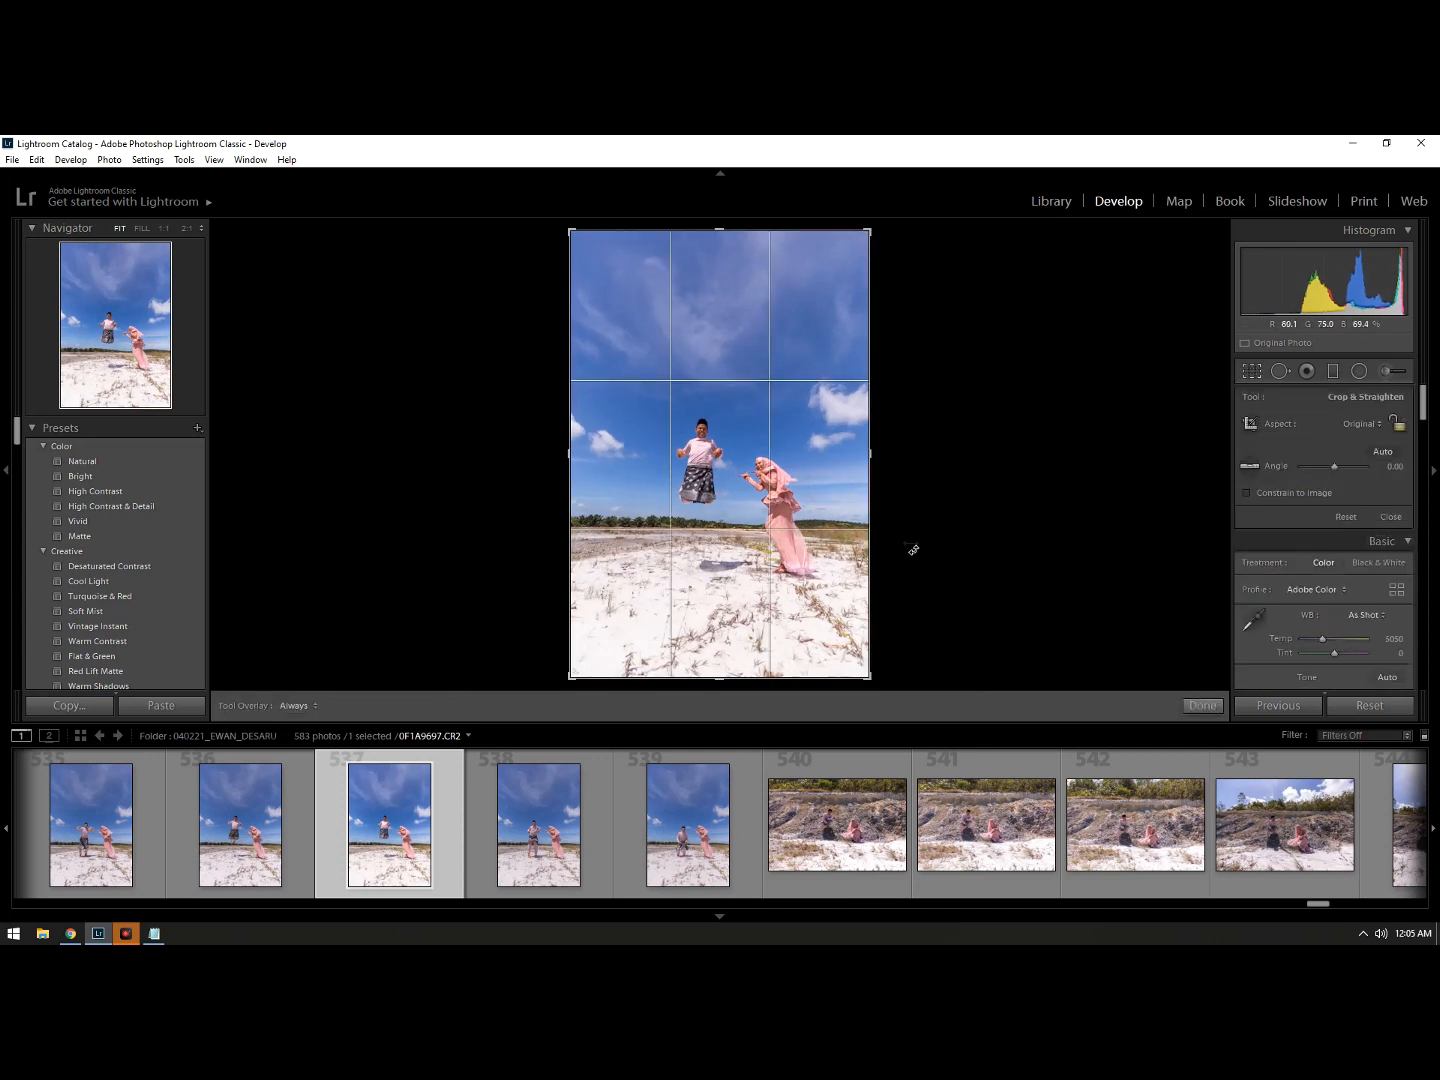
{"action": "left_click", "coordinate": [1250, 467]}
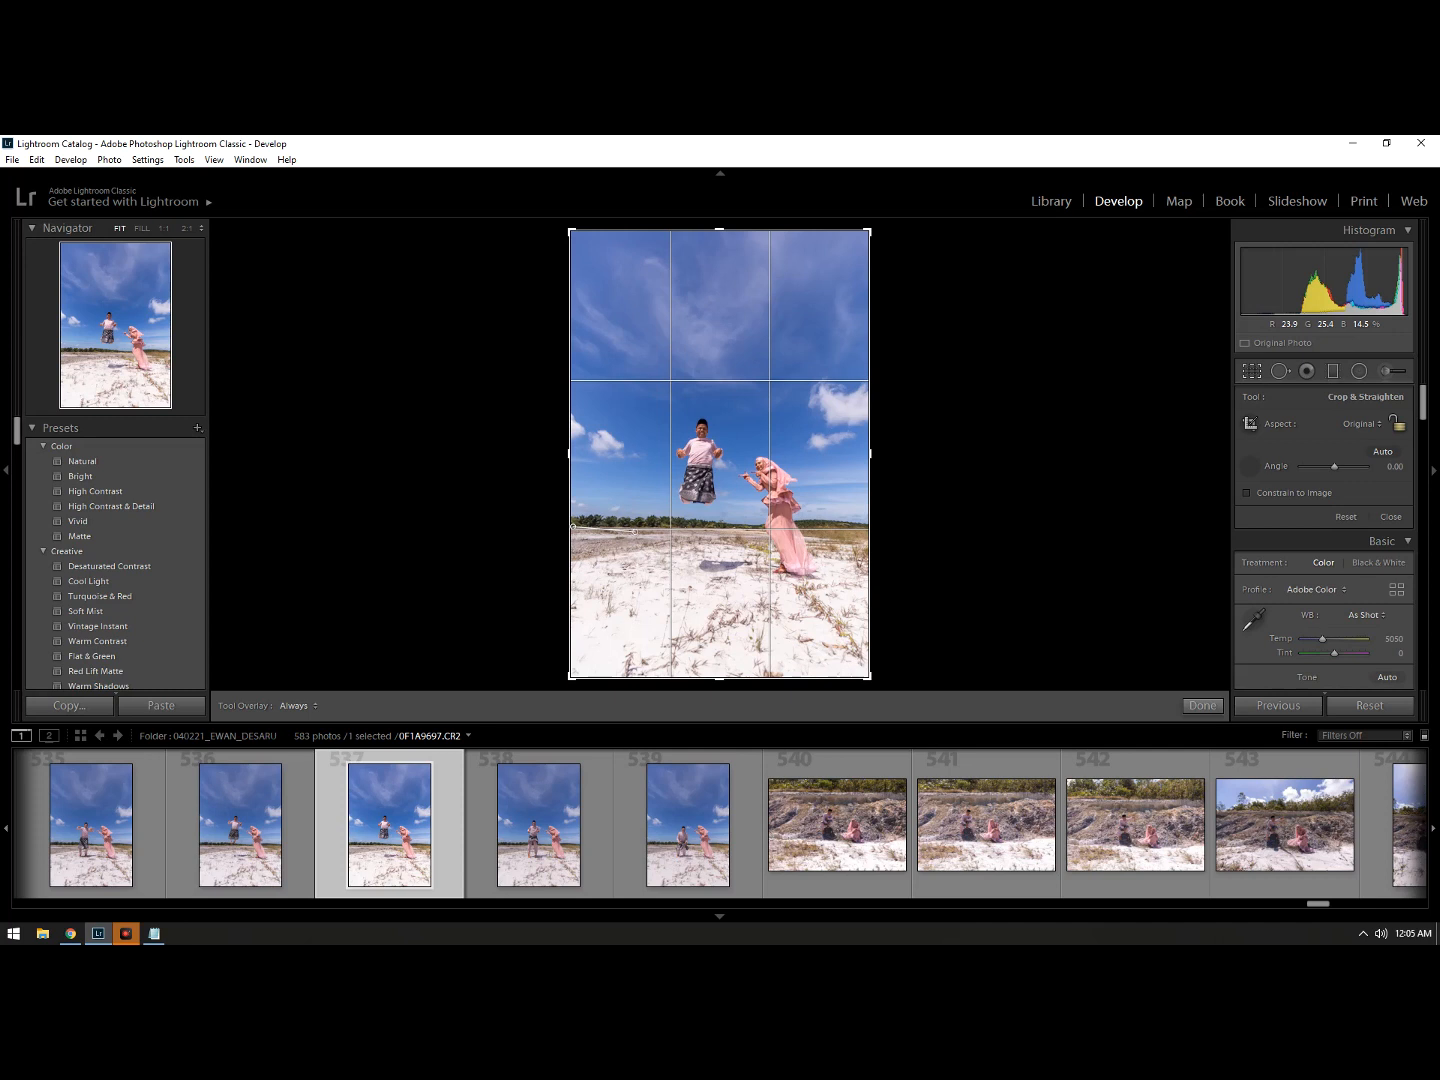
{"action": "left_click_drag", "start_coordinate": [572, 527], "coordinate": [838, 531]}
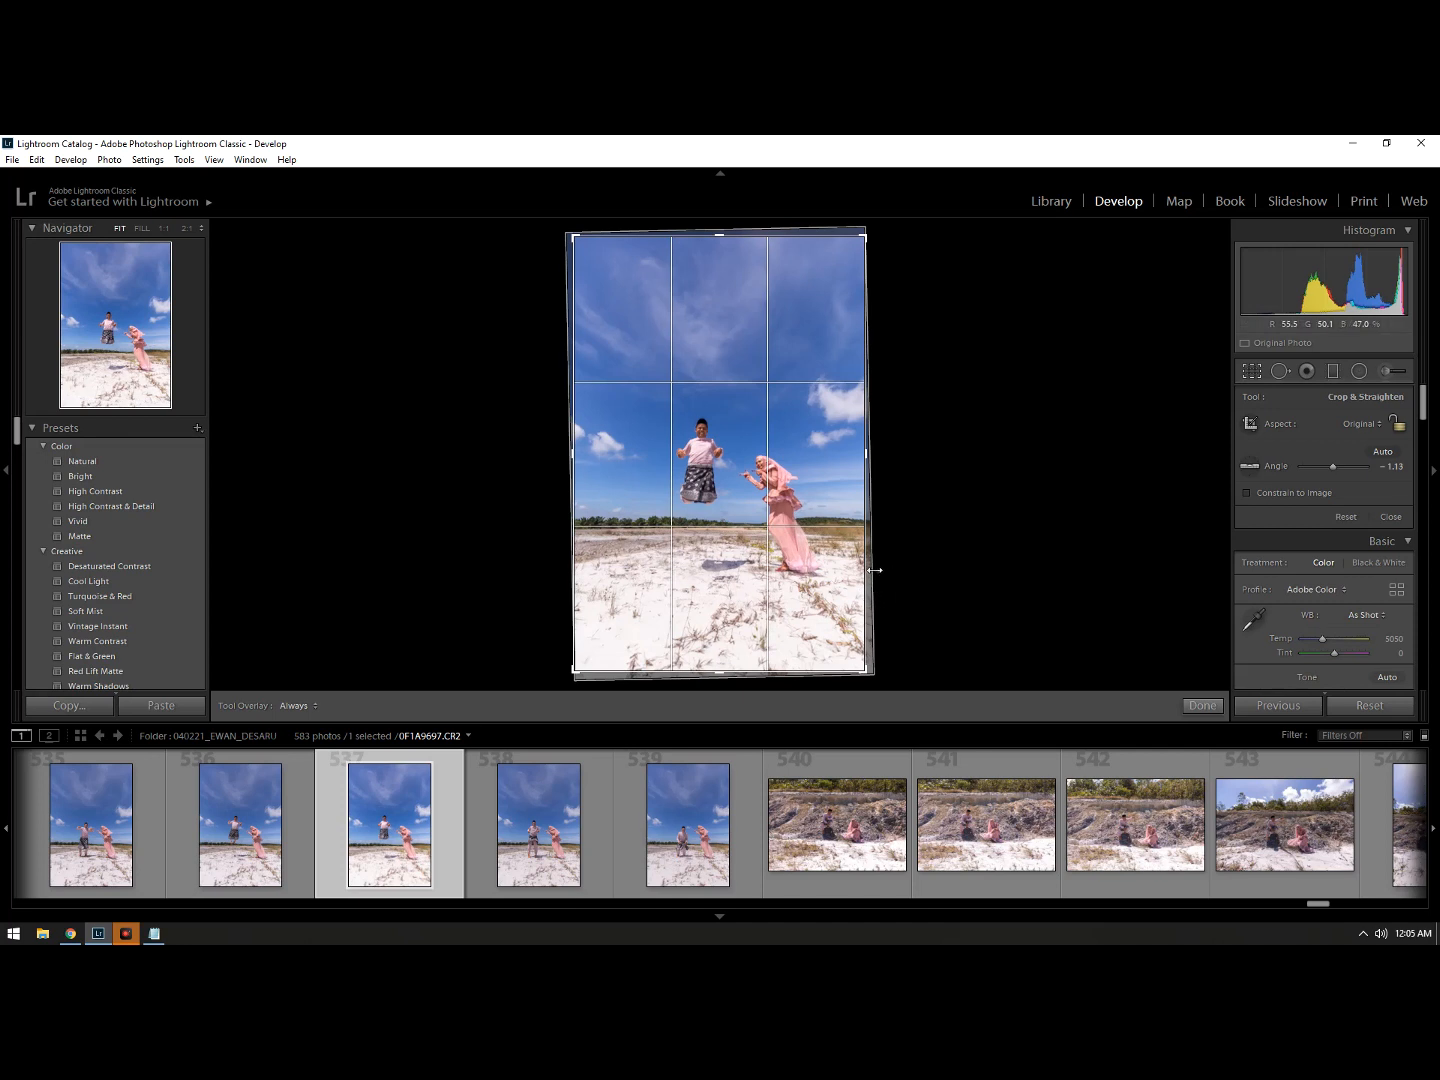
{"action": "left_click", "coordinate": [1201, 706]}
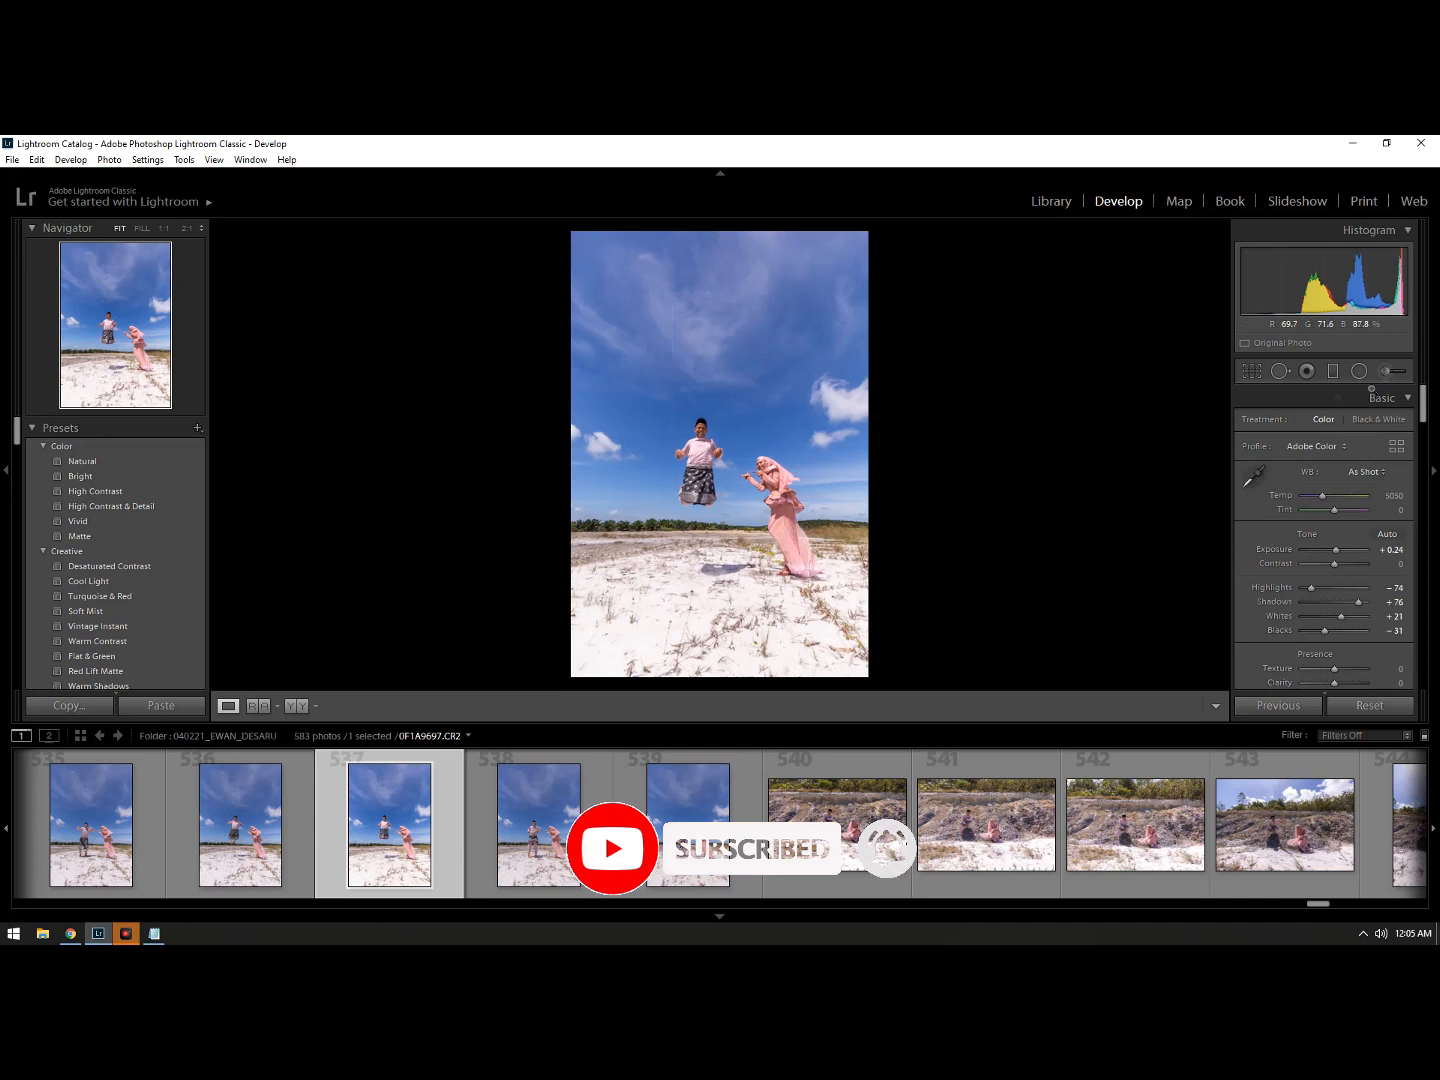
Step: Crop the photo to the 4 x 5 / 8 x 10 aspect ratio and apply the crop
{"action": "left_click", "coordinate": [1249, 376]}
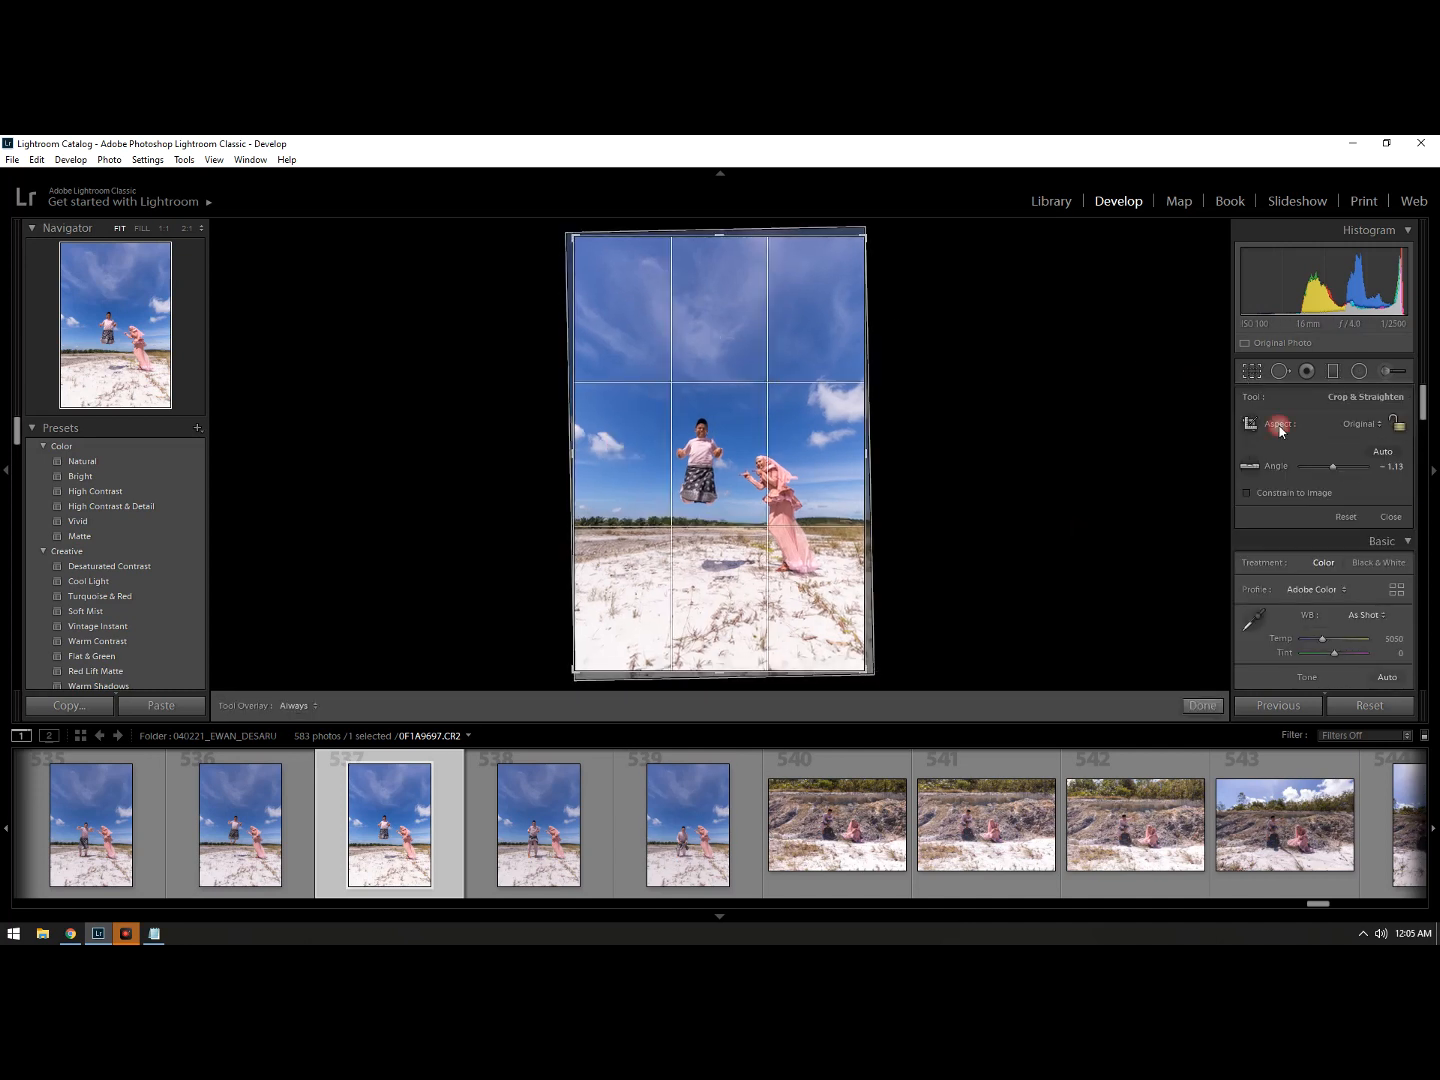
{"action": "left_click", "coordinate": [1366, 426]}
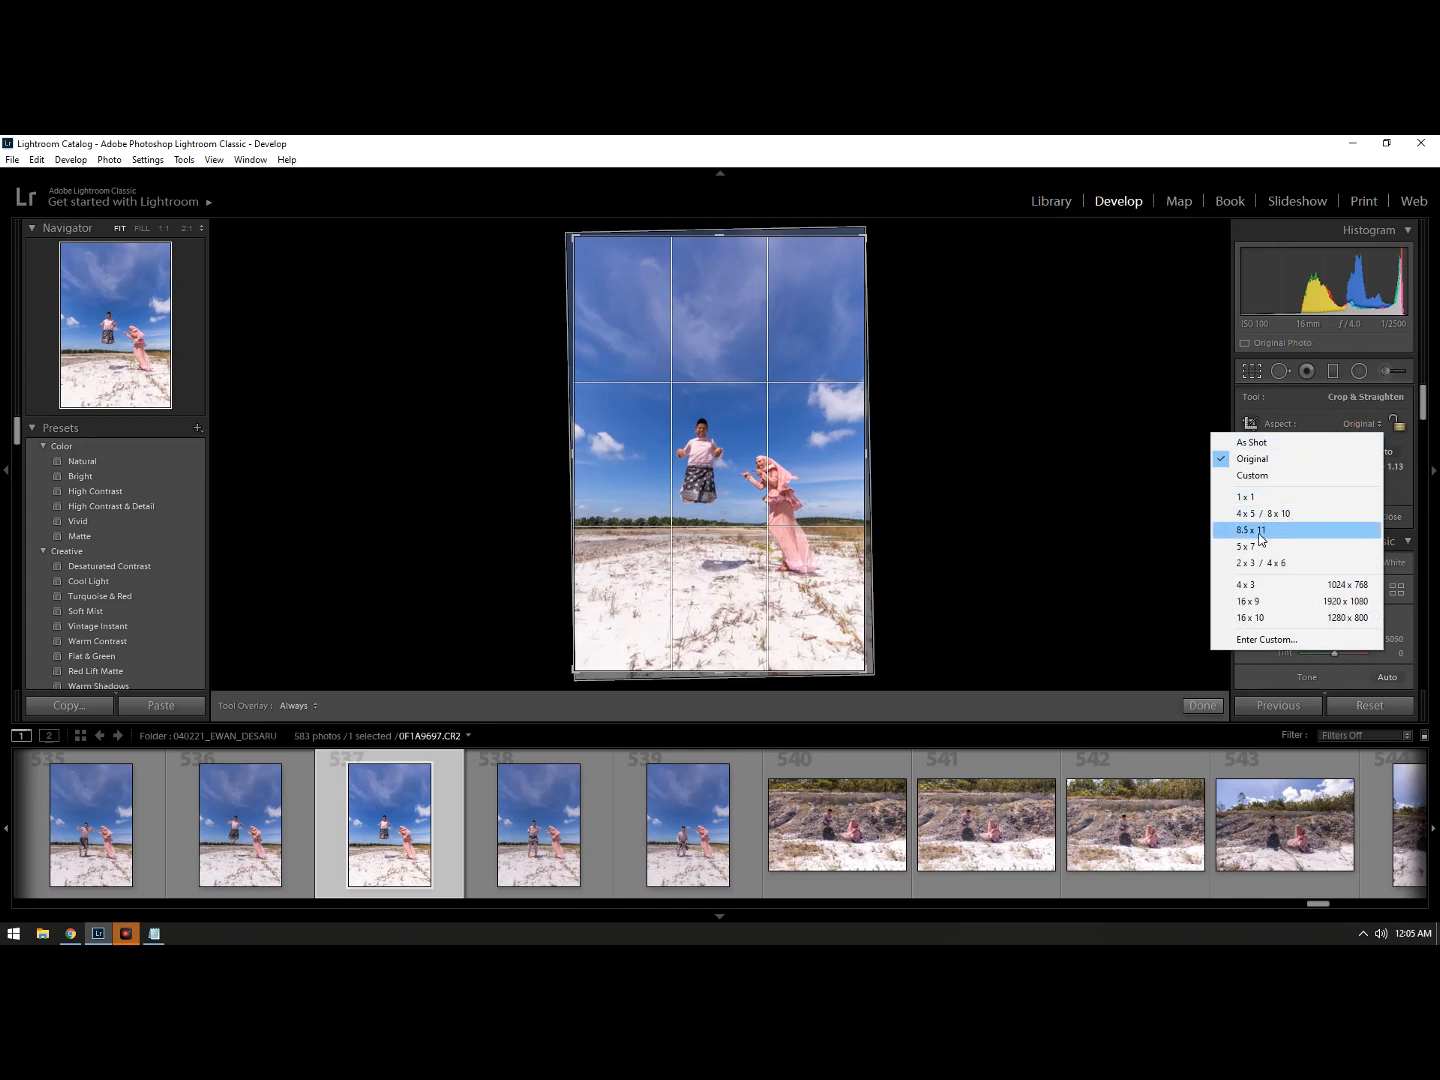
{"action": "left_click", "coordinate": [1267, 517]}
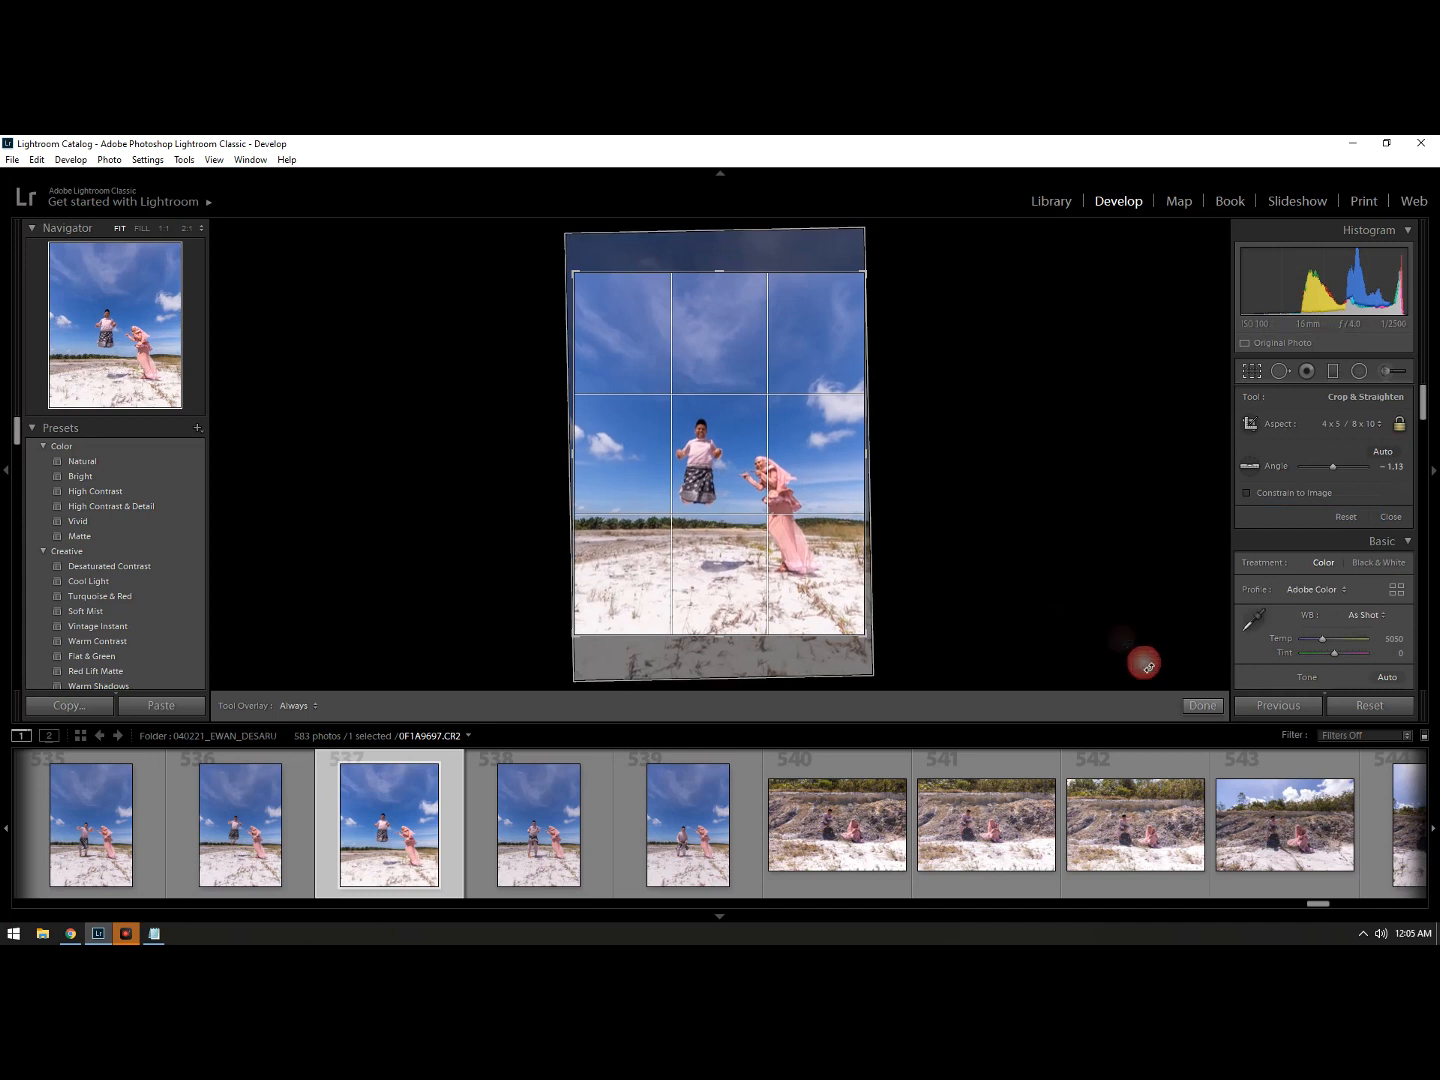
{"action": "left_click", "coordinate": [1201, 705]}
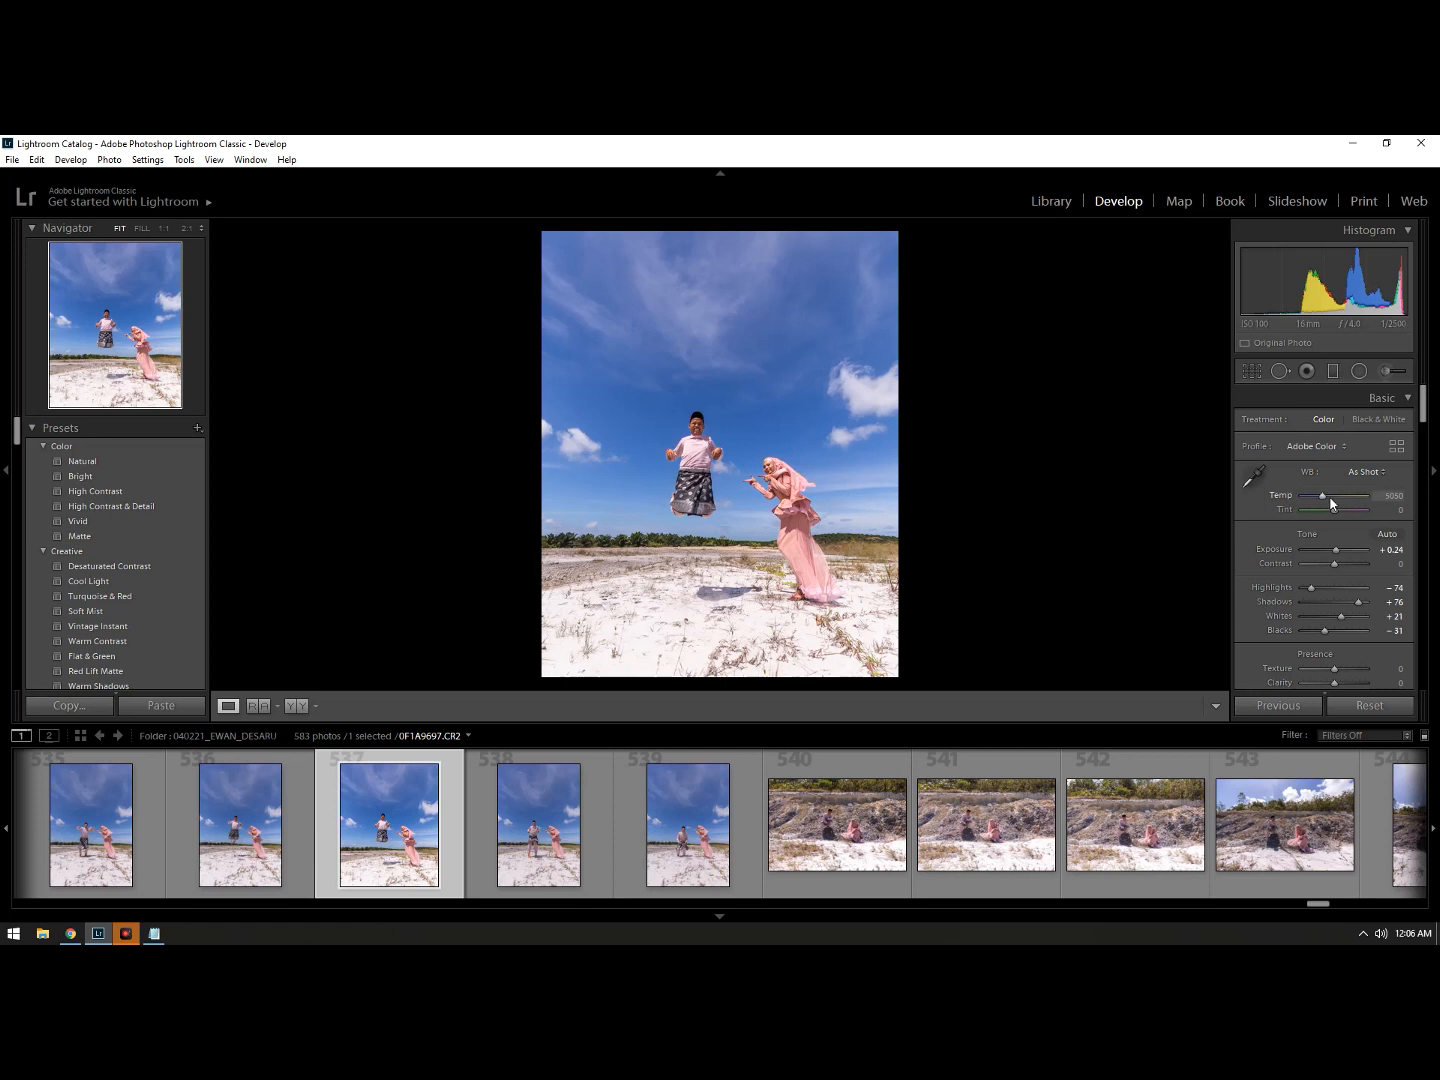
Step: Set the white balance temperature to 4900
{"action": "left_click", "coordinate": [1392, 497]}
{"action": "type", "text": "4900"}
{"action": "key", "text": "Return"}
Step: Start a hard drive export of the edited photo and choose the Desktop as its destination folder
{"action": "right_click", "coordinate": [670, 469]}
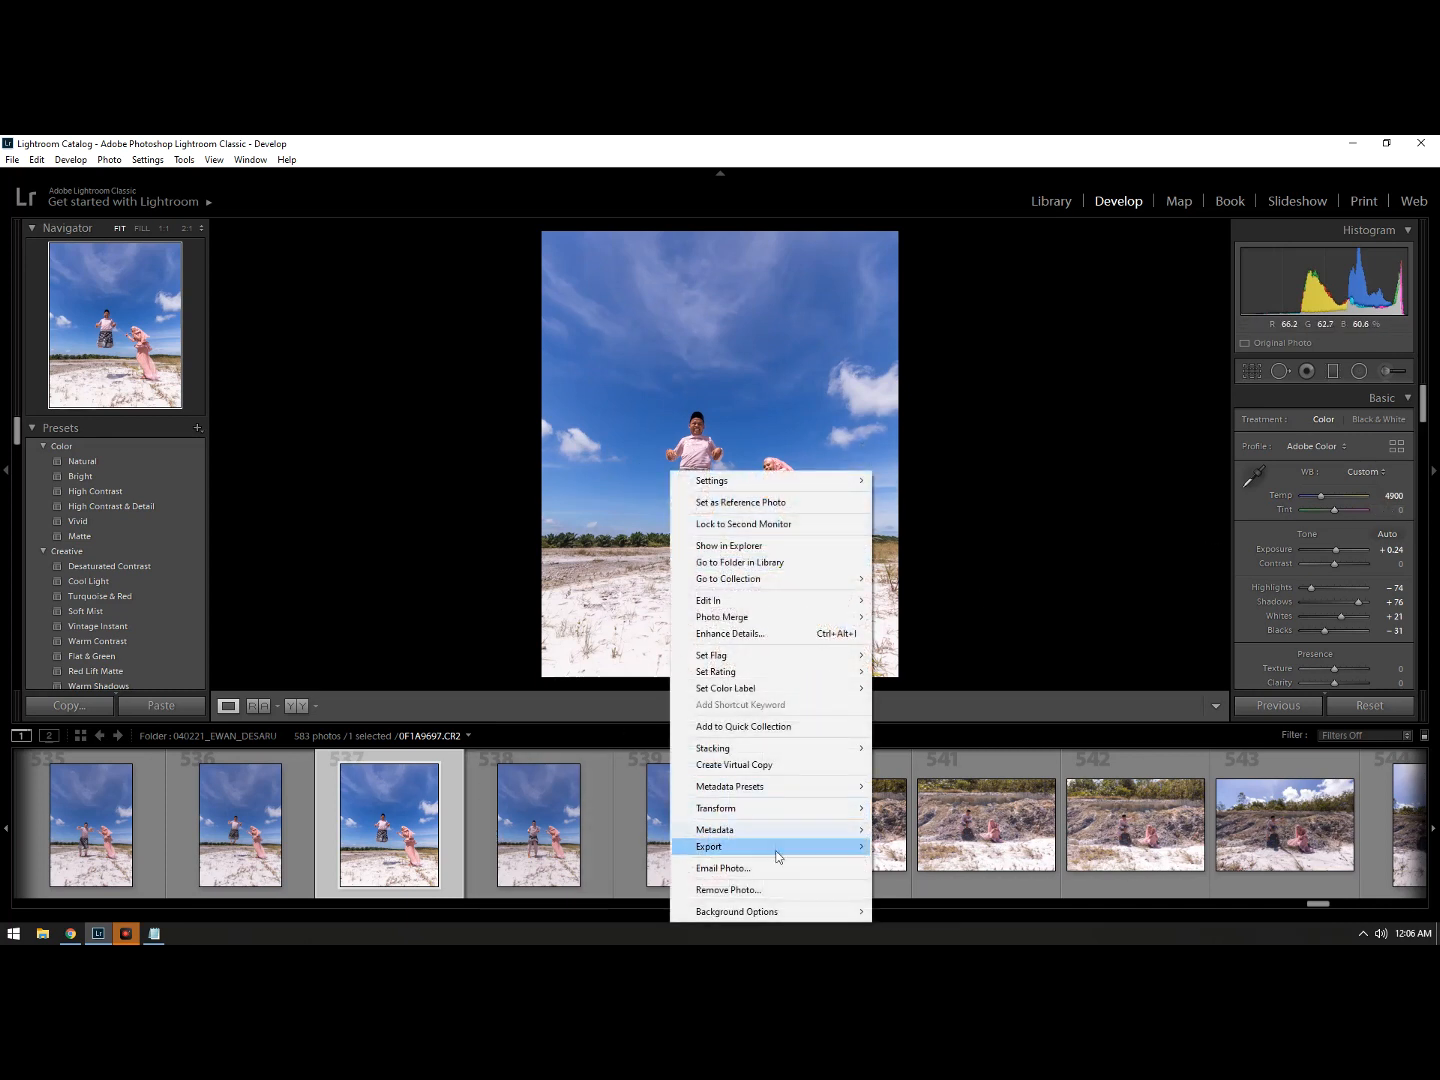
{"action": "mouse_move", "coordinate": [777, 856]}
{"action": "left_click", "coordinate": [949, 698]}
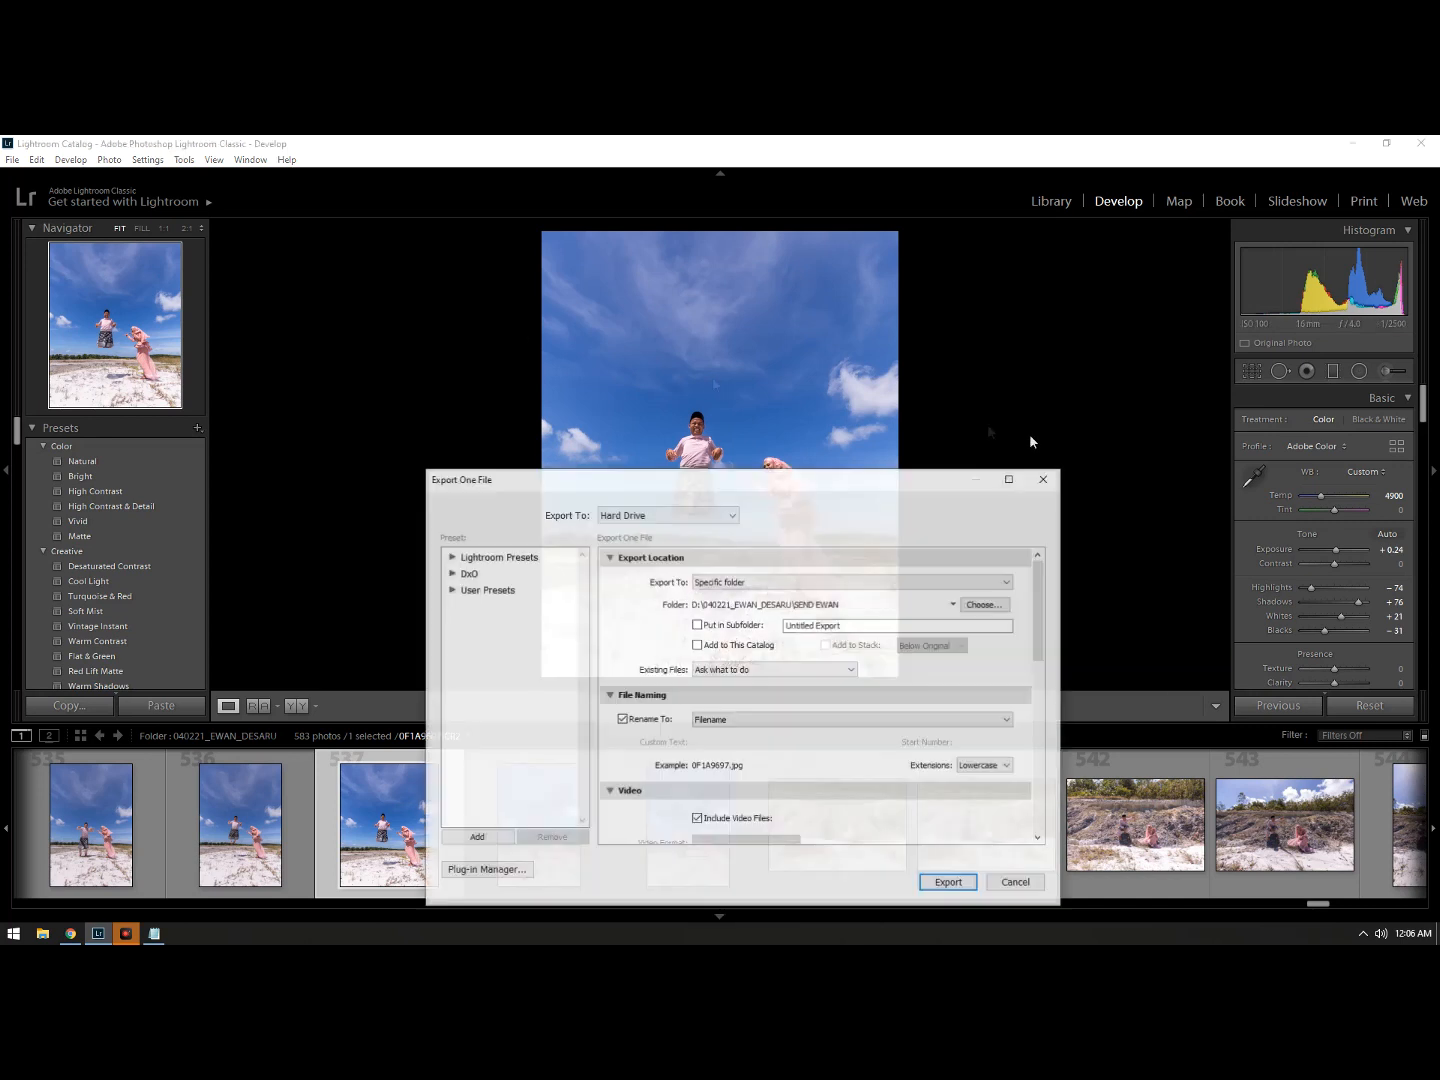
{"action": "left_click", "coordinate": [982, 604]}
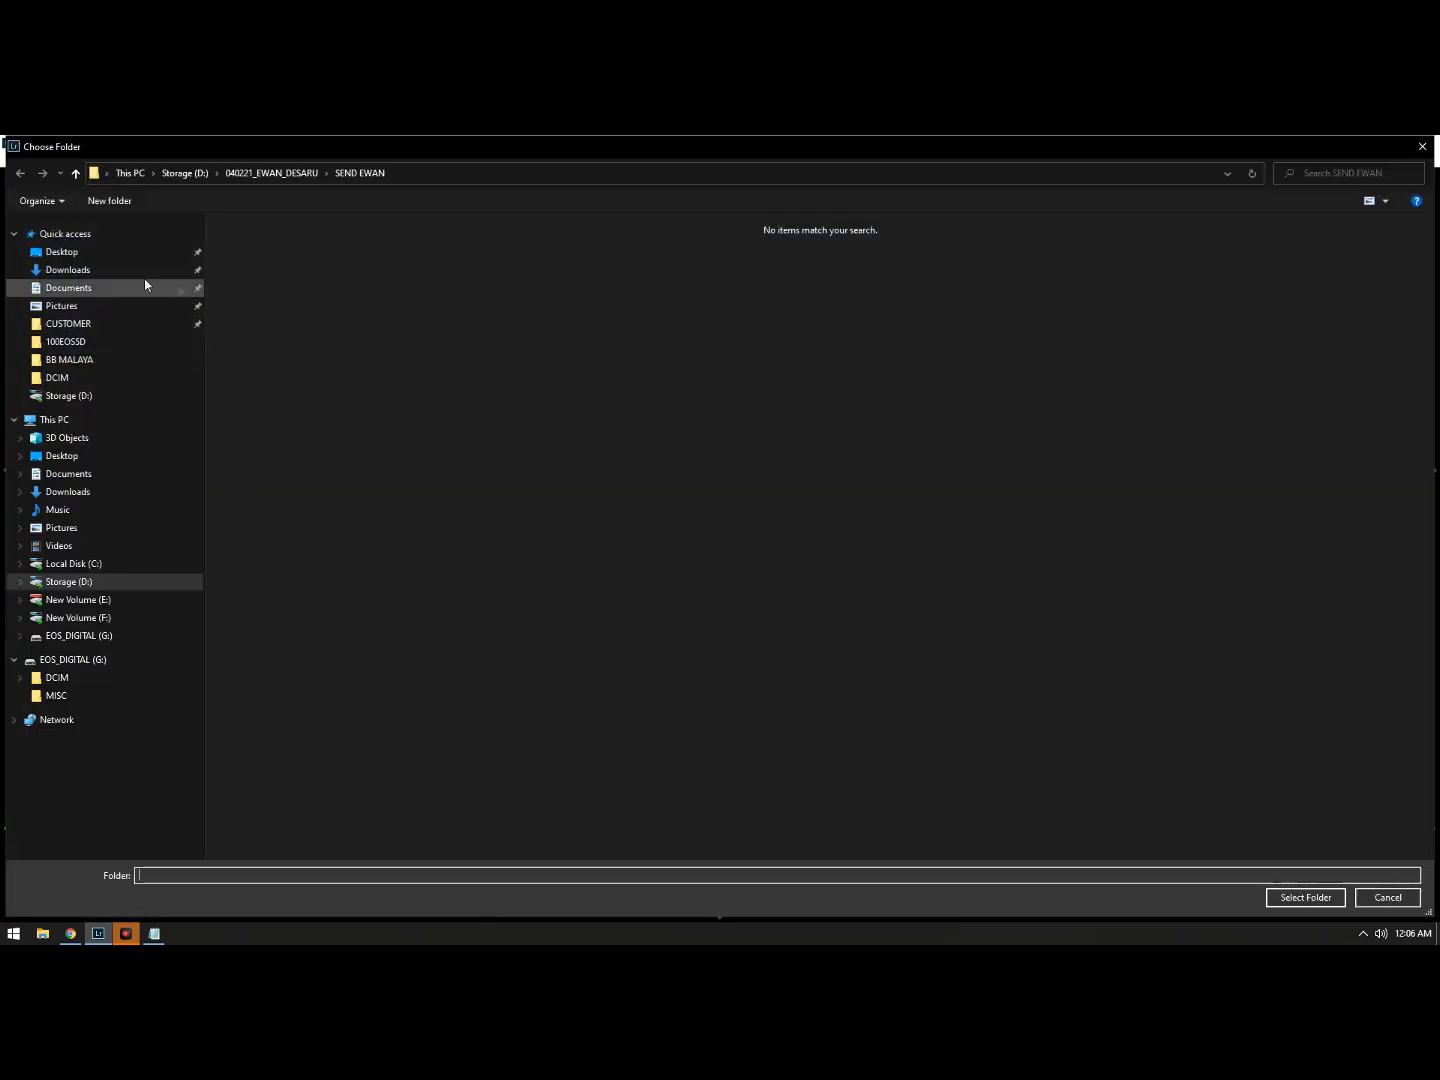
{"action": "left_click", "coordinate": [70, 253]}
{"action": "left_click", "coordinate": [1326, 897]}
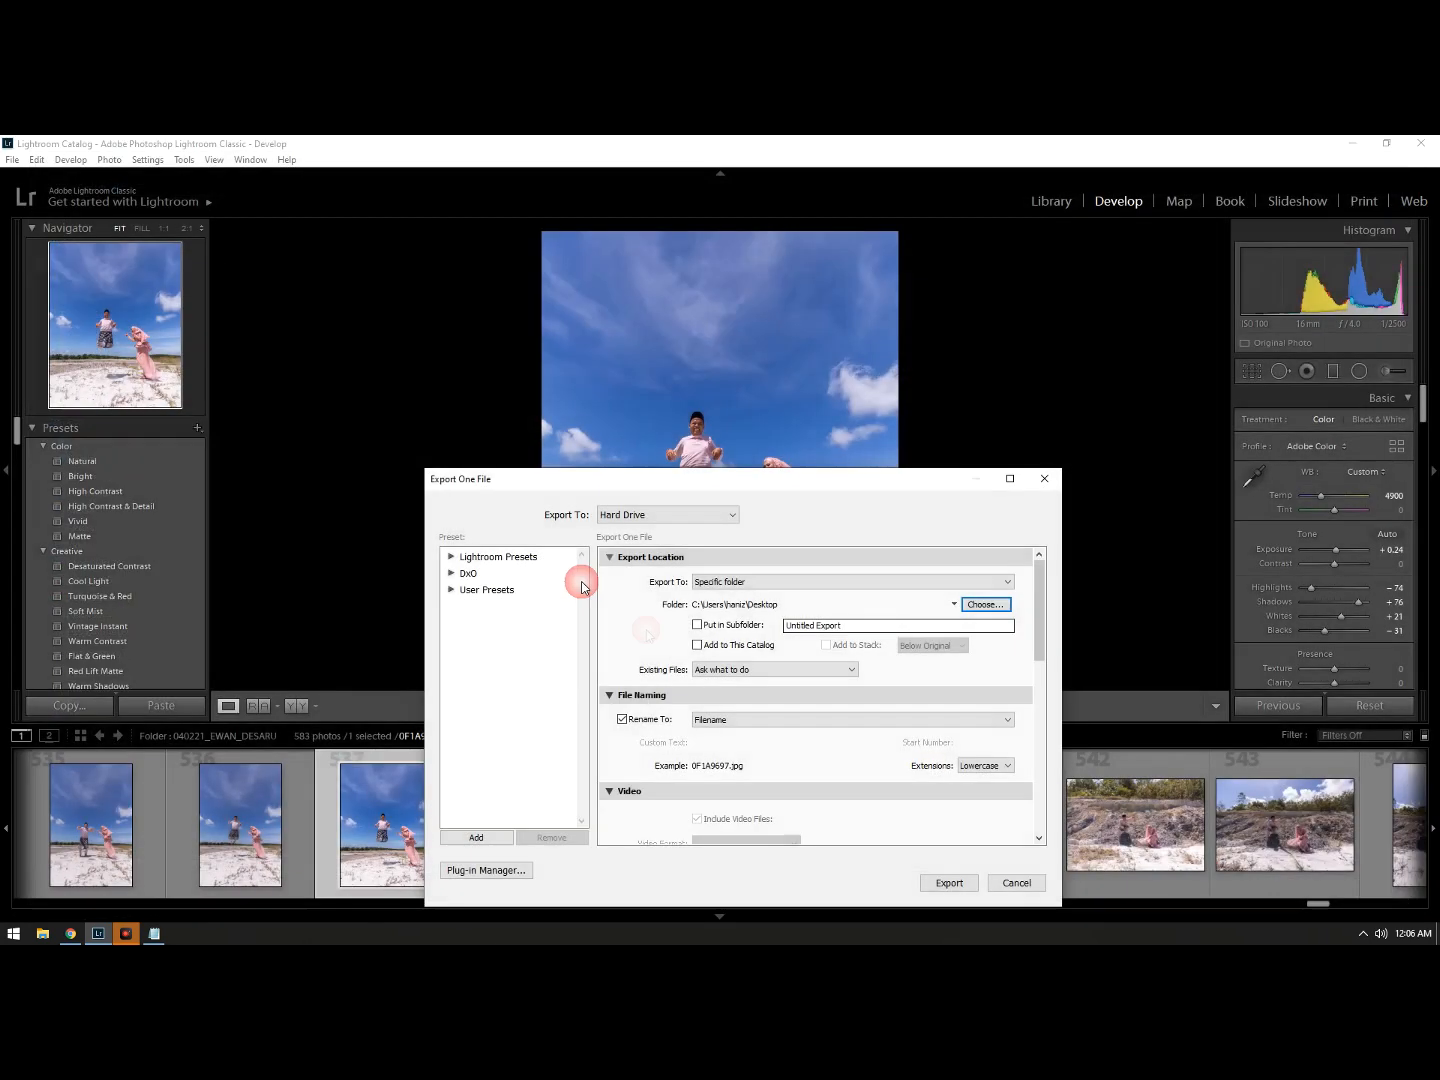
Step: Set the JPEG quality to 100 in the file settings and export the photo
{"action": "left_click_drag", "start_coordinate": [847, 480], "coordinate": [840, 366]}
{"action": "scroll", "coordinate": [1025, 520], "scroll_direction": "down", "scroll_amount": 3}
{"action": "scroll", "coordinate": [1025, 521], "scroll_direction": "down", "scroll_amount": 5}
{"action": "scroll", "coordinate": [972, 517], "scroll_direction": "up", "scroll_amount": 10}
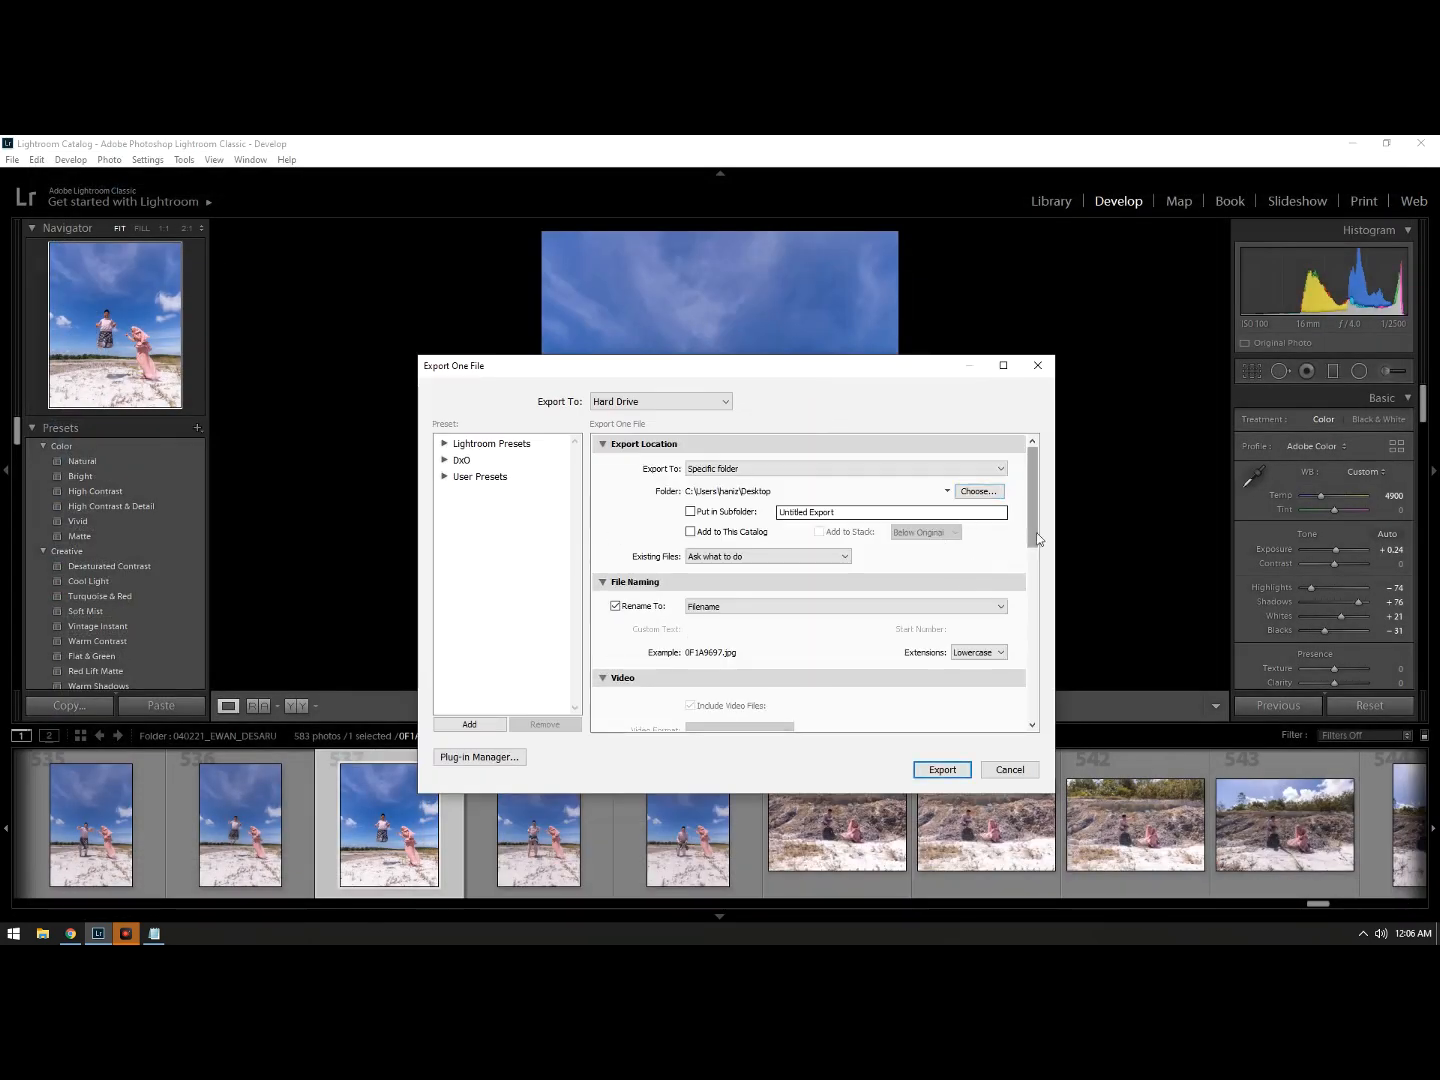
{"action": "scroll", "coordinate": [1031, 596], "scroll_direction": "down", "scroll_amount": 5}
{"action": "double_click", "coordinate": [967, 596]}
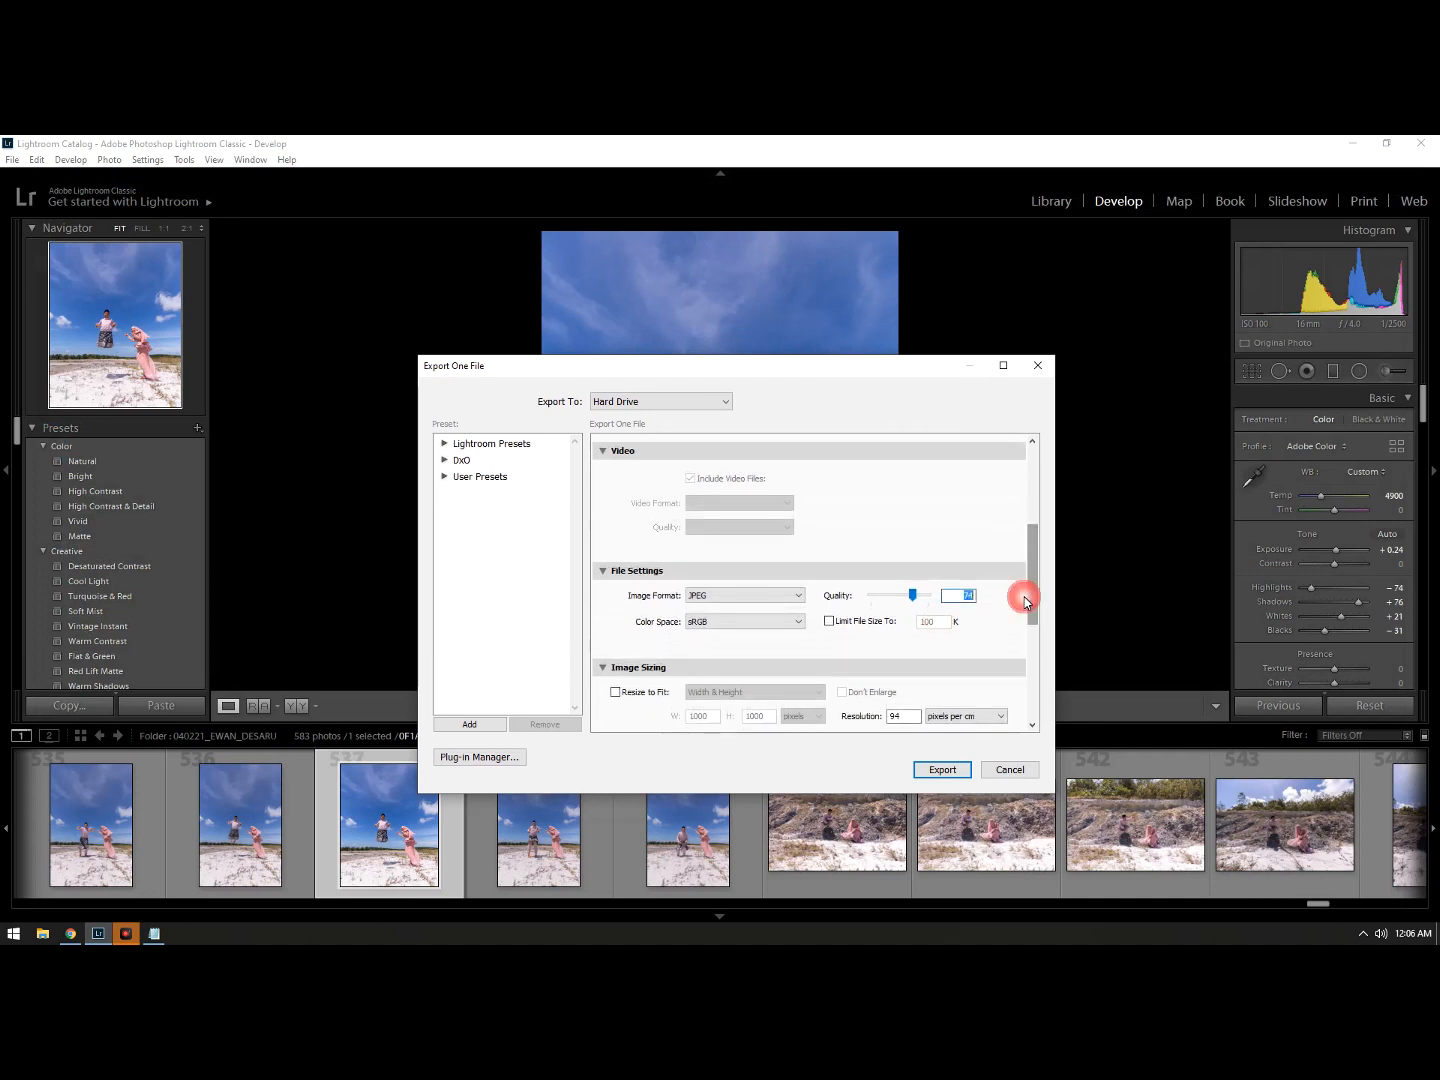
{"action": "type", "text": "75"}
{"action": "key", "text": "BackSpace"}
{"action": "key", "text": "BackSpace"}
{"action": "type", "text": "100"}
{"action": "left_click", "coordinate": [941, 770]}
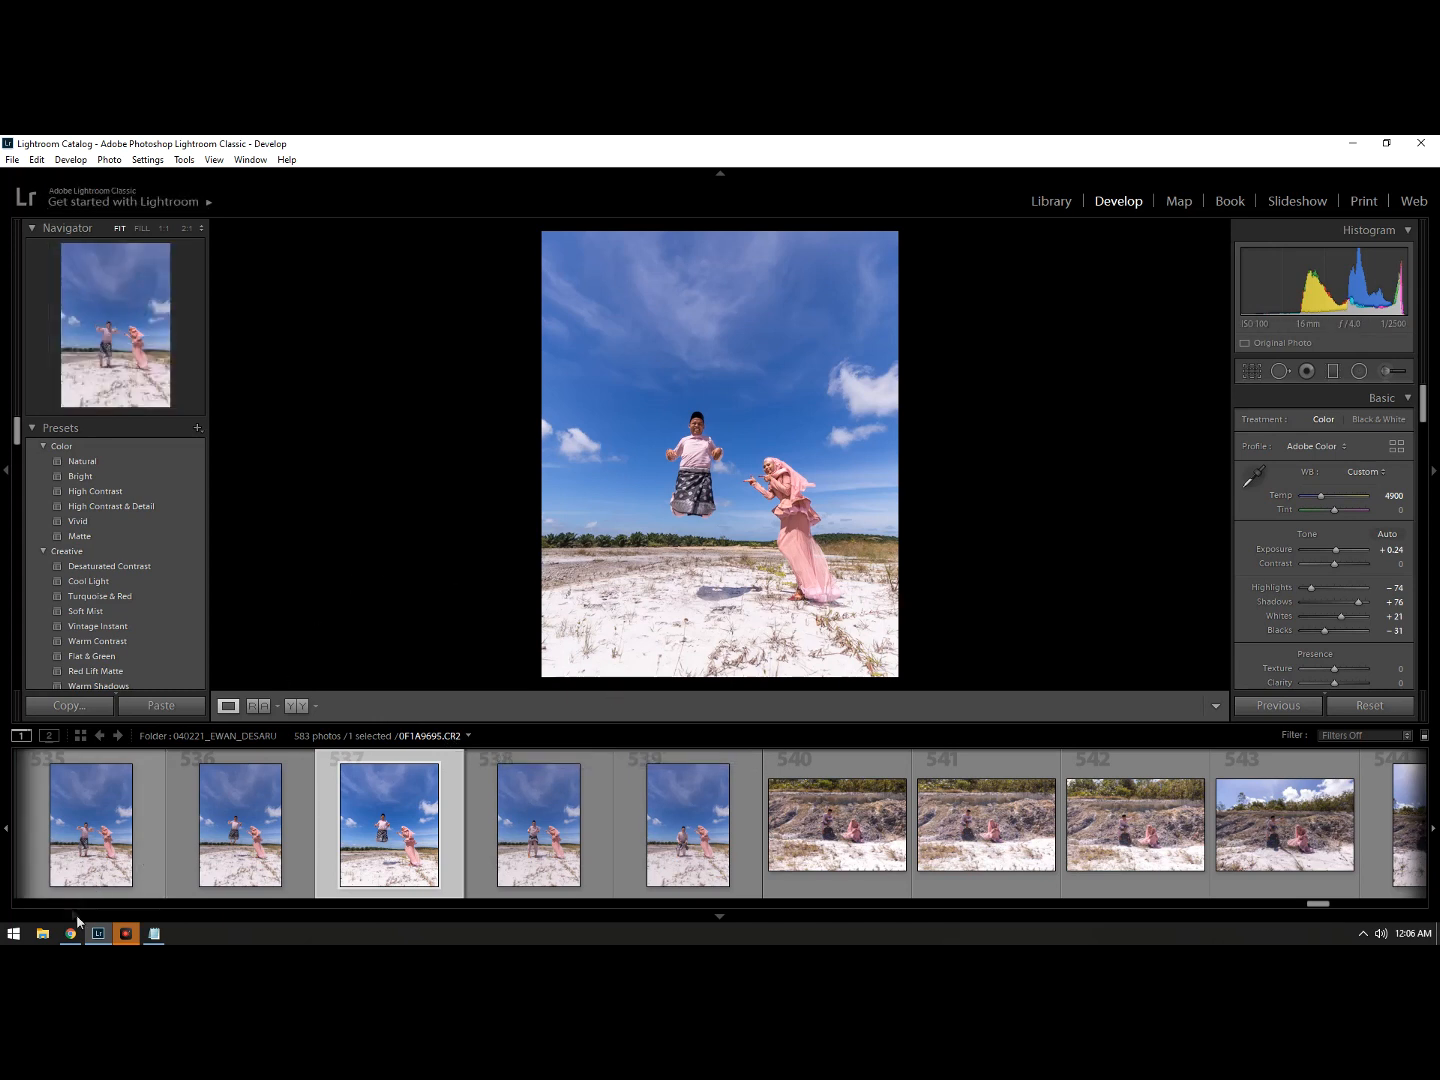
Step: Switch to File Explorer and open the exported 0F1A9697 image from the Desktop folder
{"action": "left_click", "coordinate": [42, 933]}
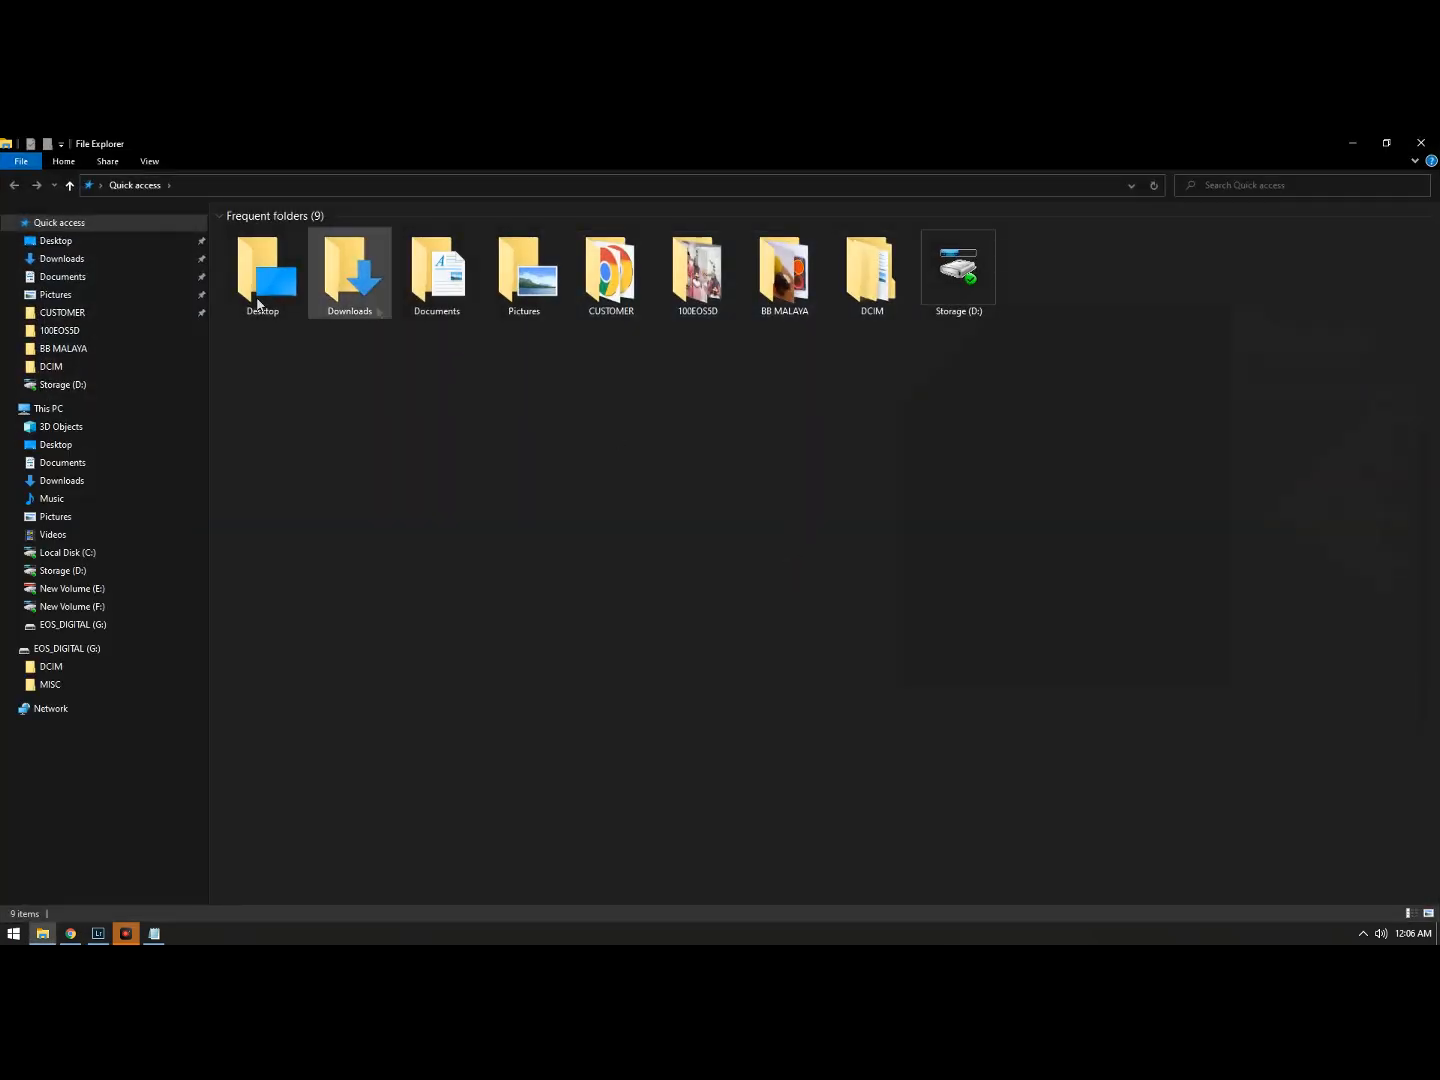
{"action": "double_click", "coordinate": [263, 270]}
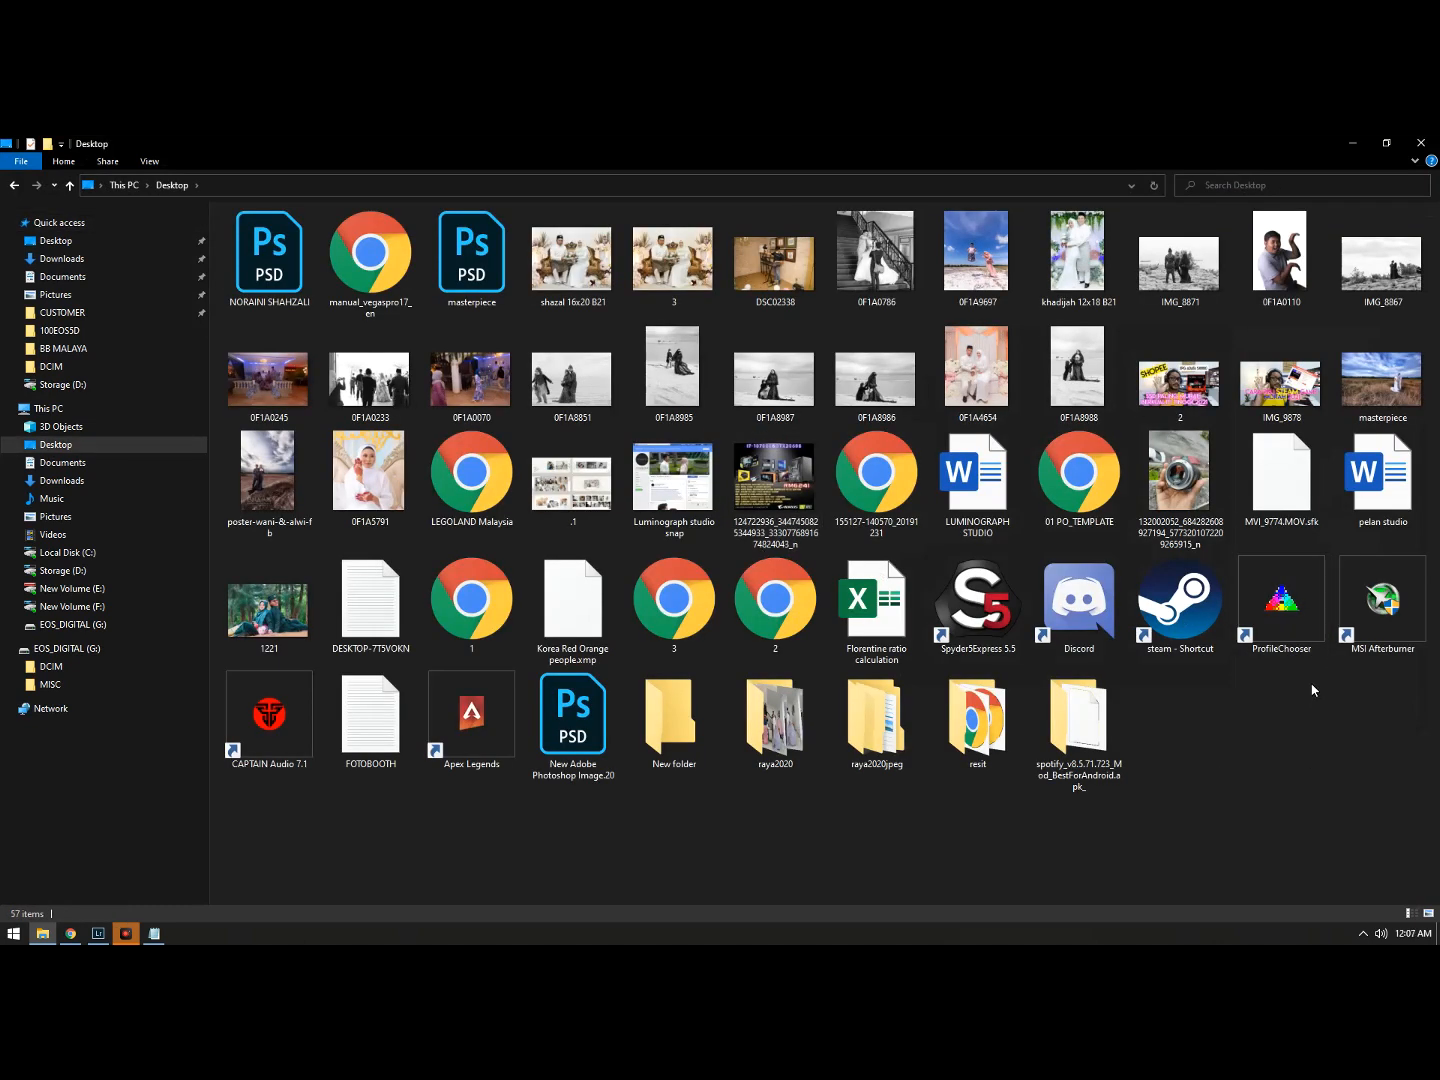
{"action": "left_click", "coordinate": [973, 262]}
{"action": "double_click", "coordinate": [973, 262]}
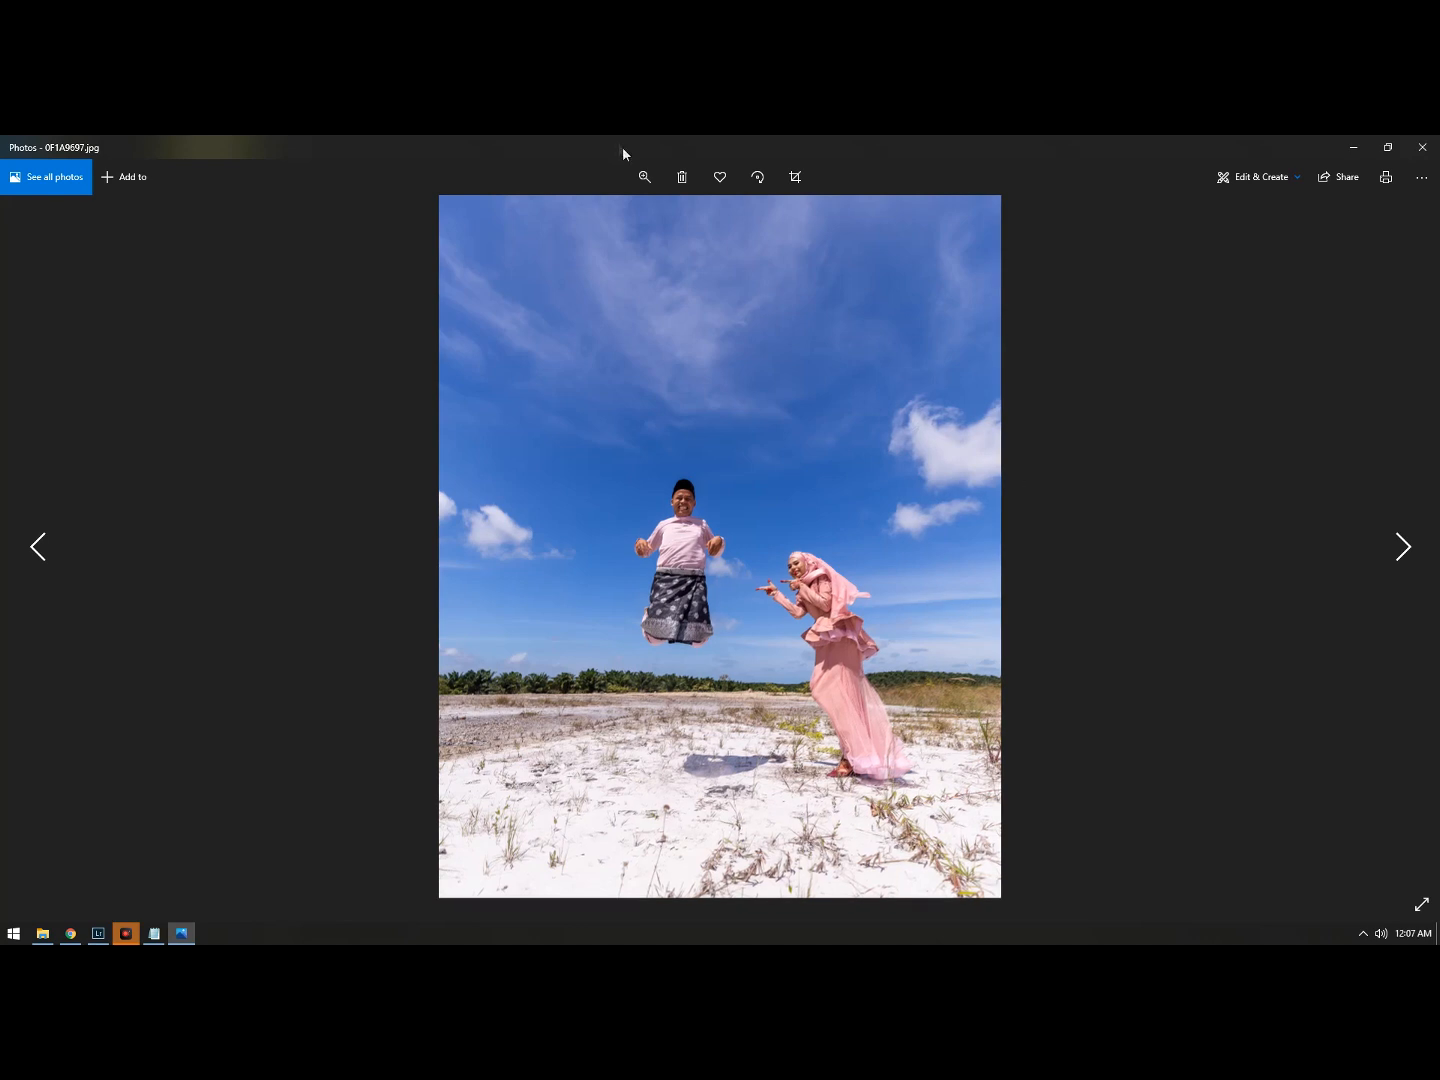
Step: Zoom in on the couple to inspect the exported photo's detail, and return to the full view
{"action": "left_click", "coordinate": [643, 177]}
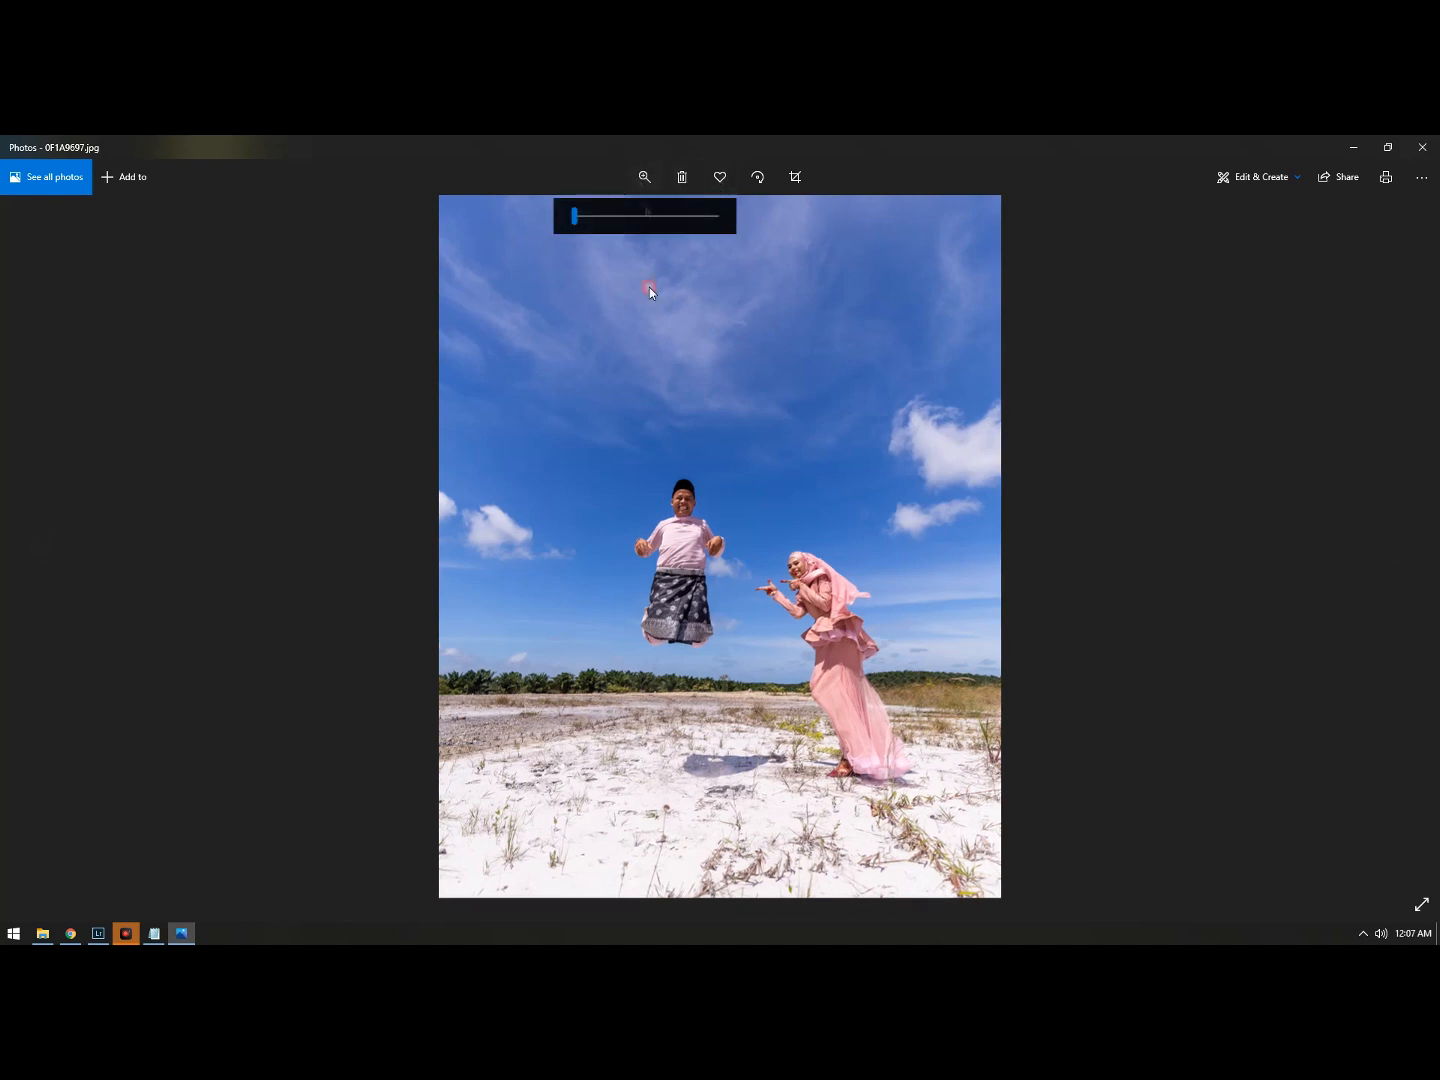
{"action": "left_click_drag", "start_coordinate": [573, 217], "coordinate": [603, 222]}
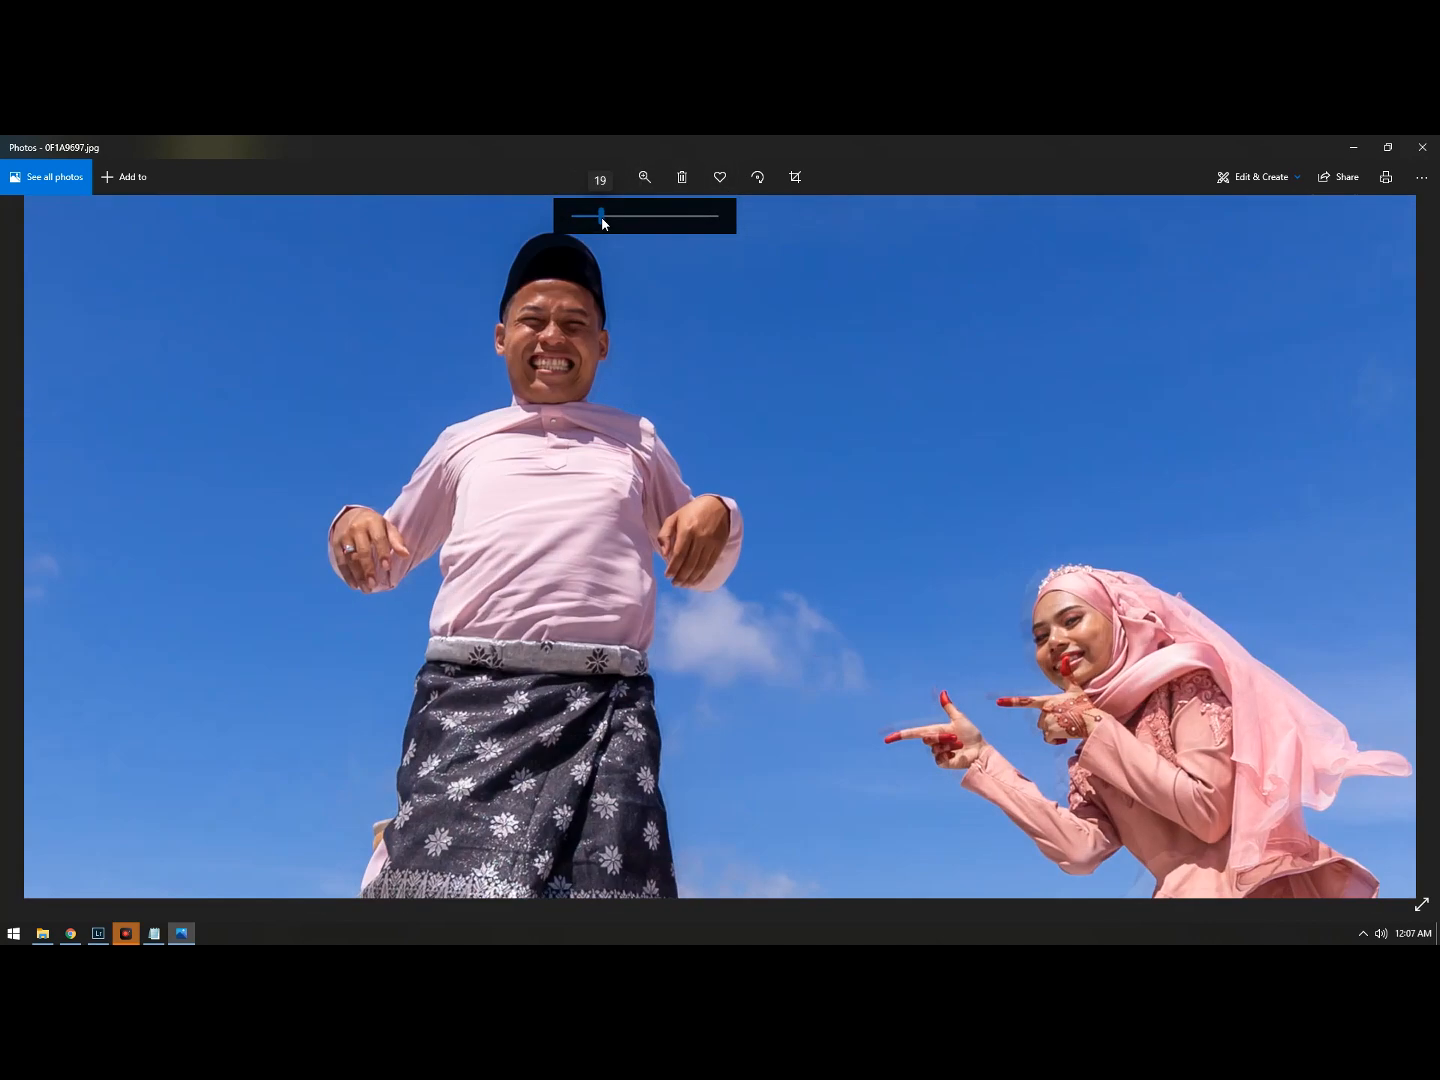
{"action": "left_click_drag", "start_coordinate": [860, 590], "coordinate": [841, 727]}
{"action": "left_click_drag", "start_coordinate": [455, 441], "coordinate": [771, 752]}
{"action": "left_click_drag", "start_coordinate": [744, 386], "coordinate": [690, 550]}
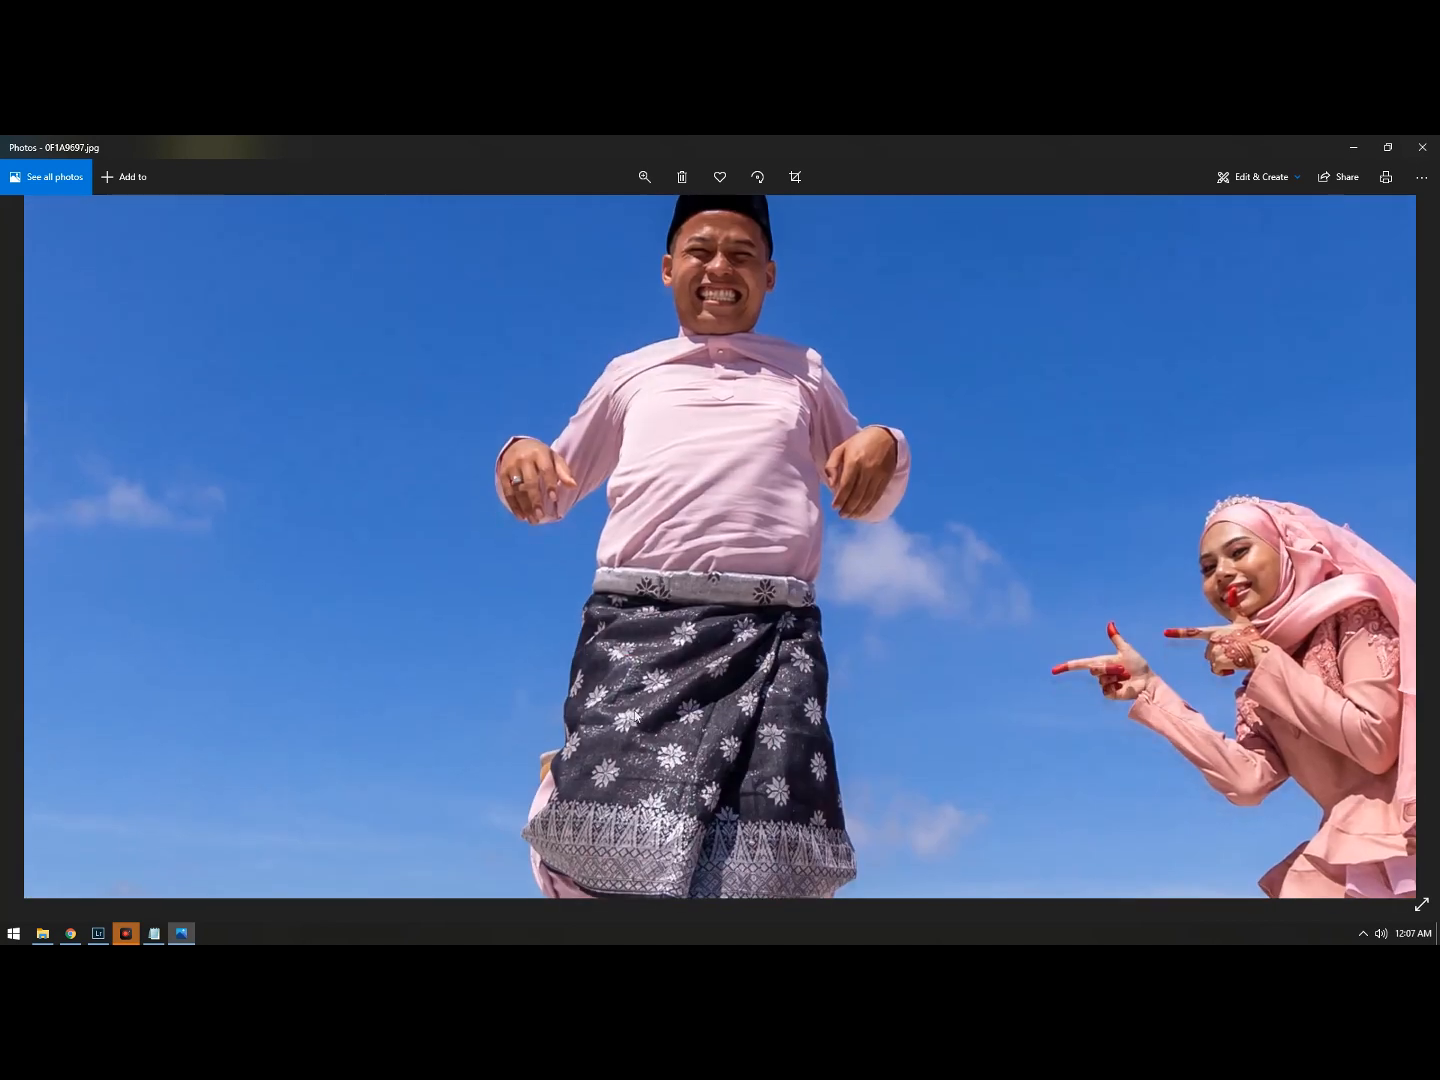
{"action": "double_click", "coordinate": [715, 526]}
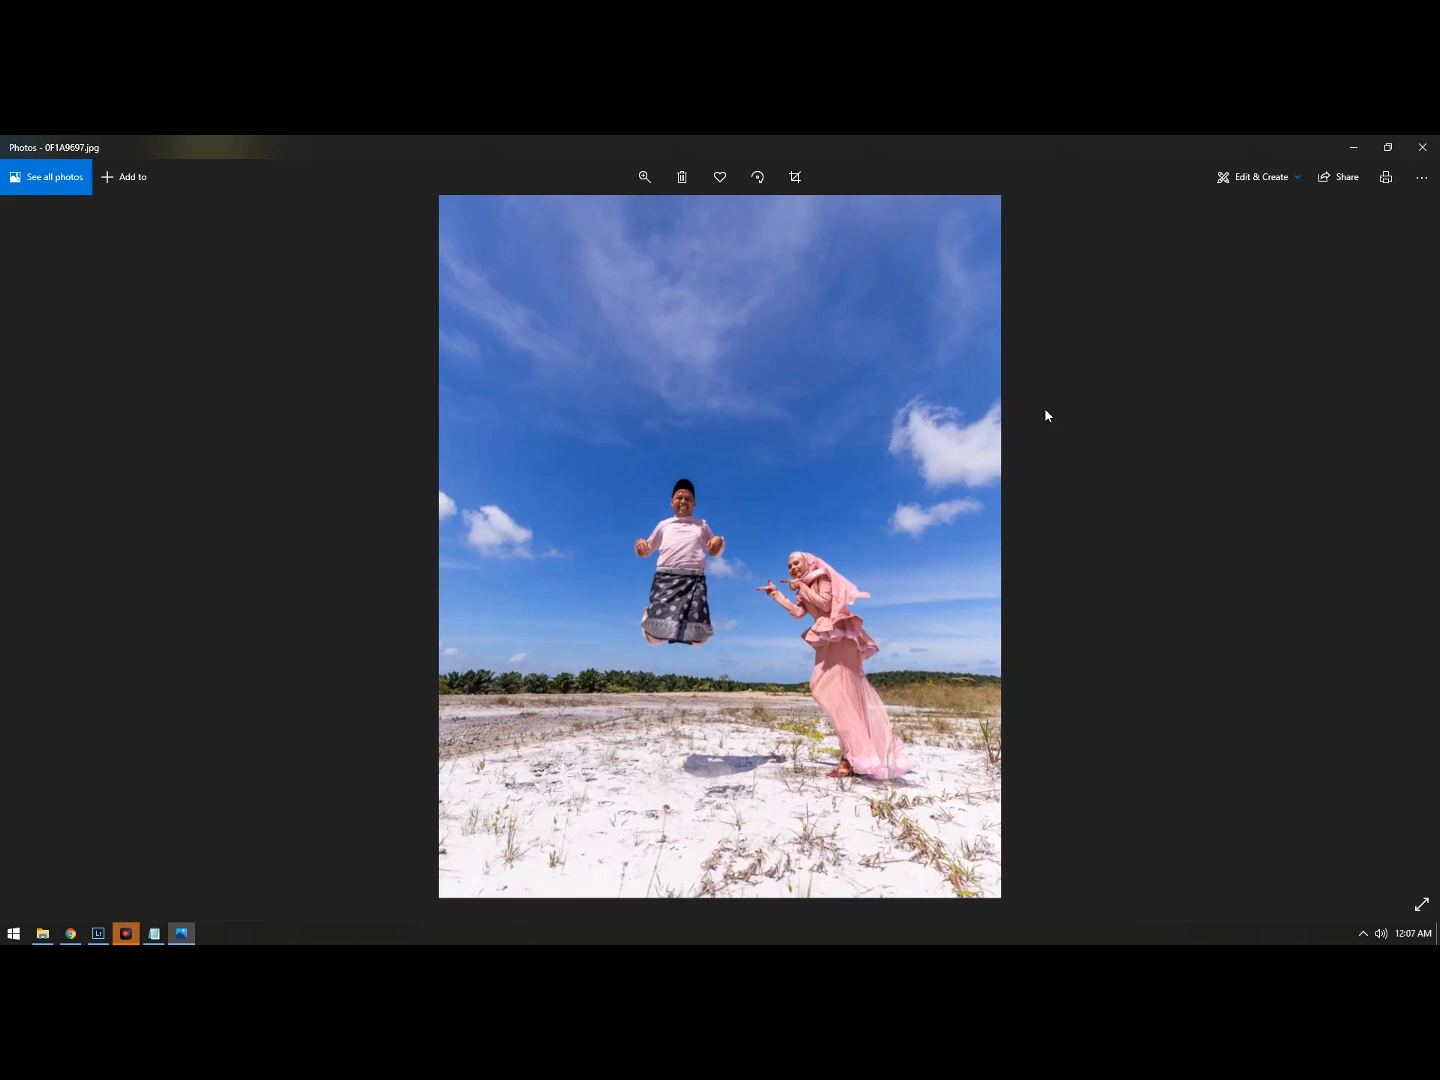
Step: Return to the Desktop folder in File Explorer, view the masterpiece photo, and close it
{"action": "mouse_move", "coordinate": [100, 938]}
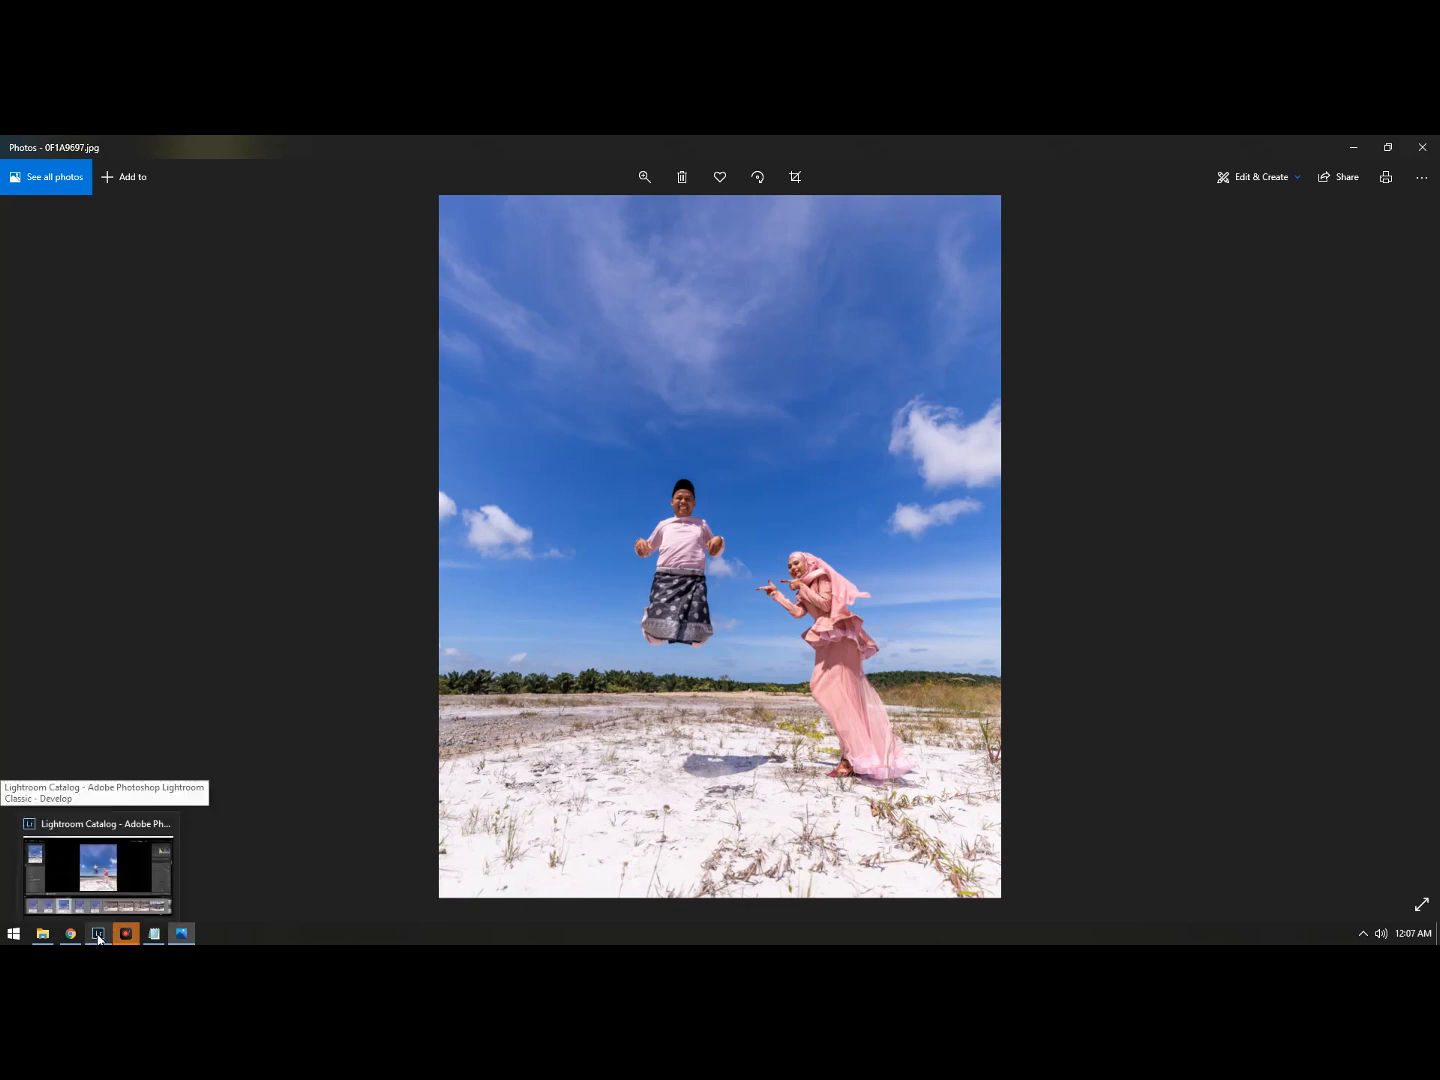
{"action": "left_click", "coordinate": [99, 939]}
{"action": "left_click", "coordinate": [51, 939]}
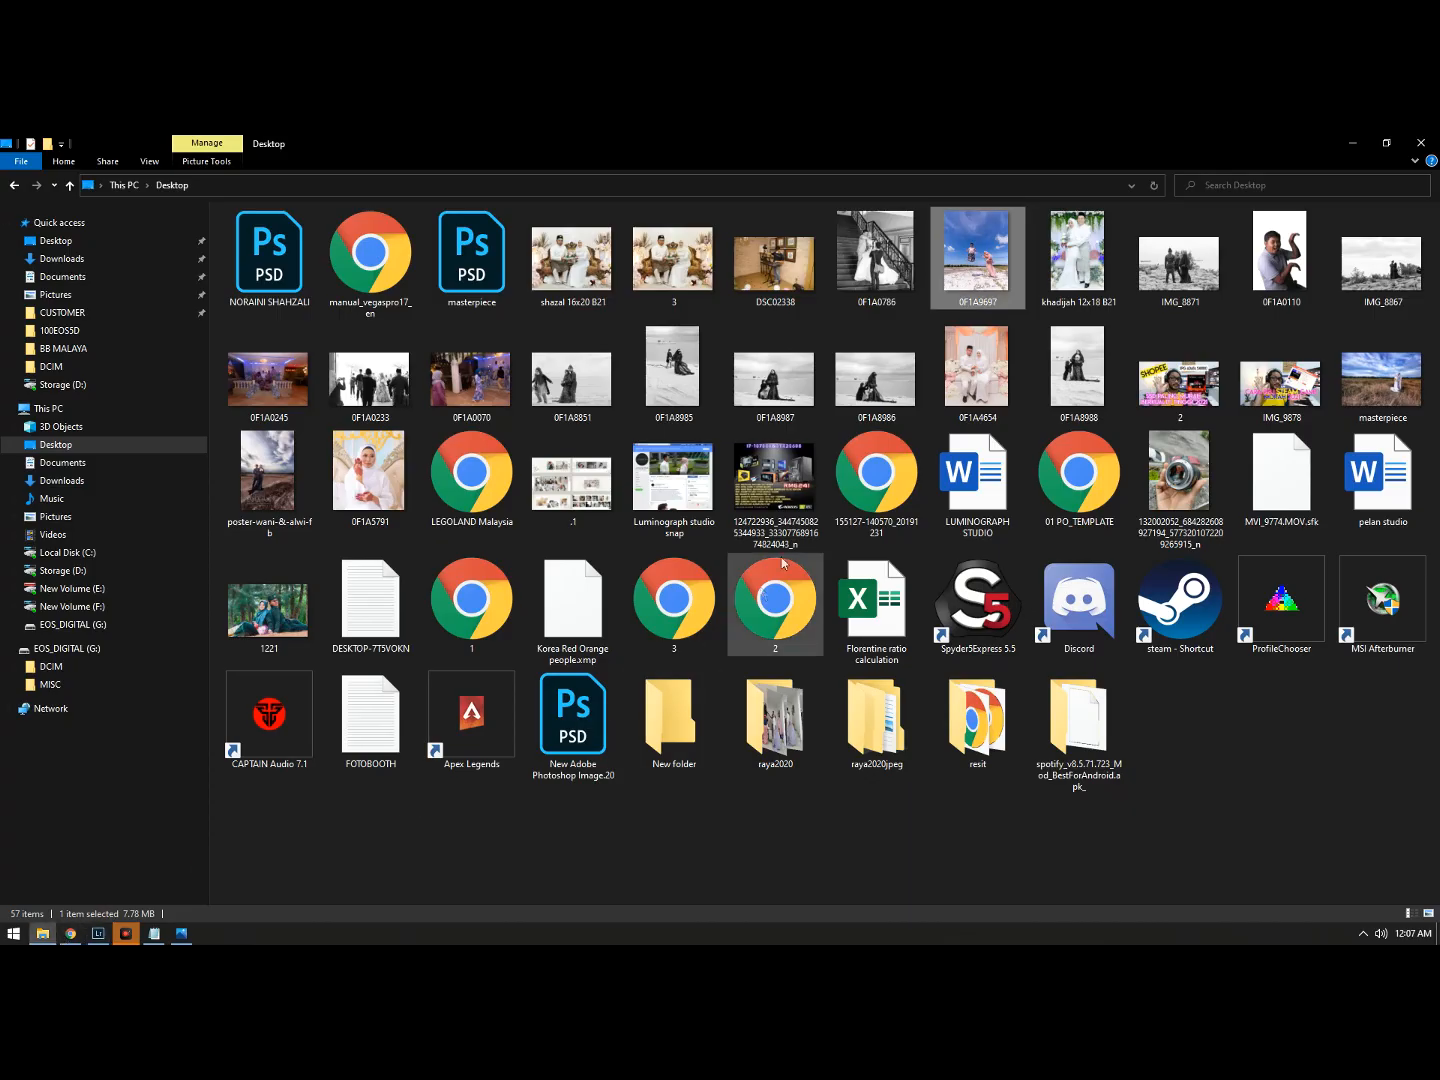
{"action": "left_click", "coordinate": [1370, 401]}
{"action": "double_click", "coordinate": [1370, 400]}
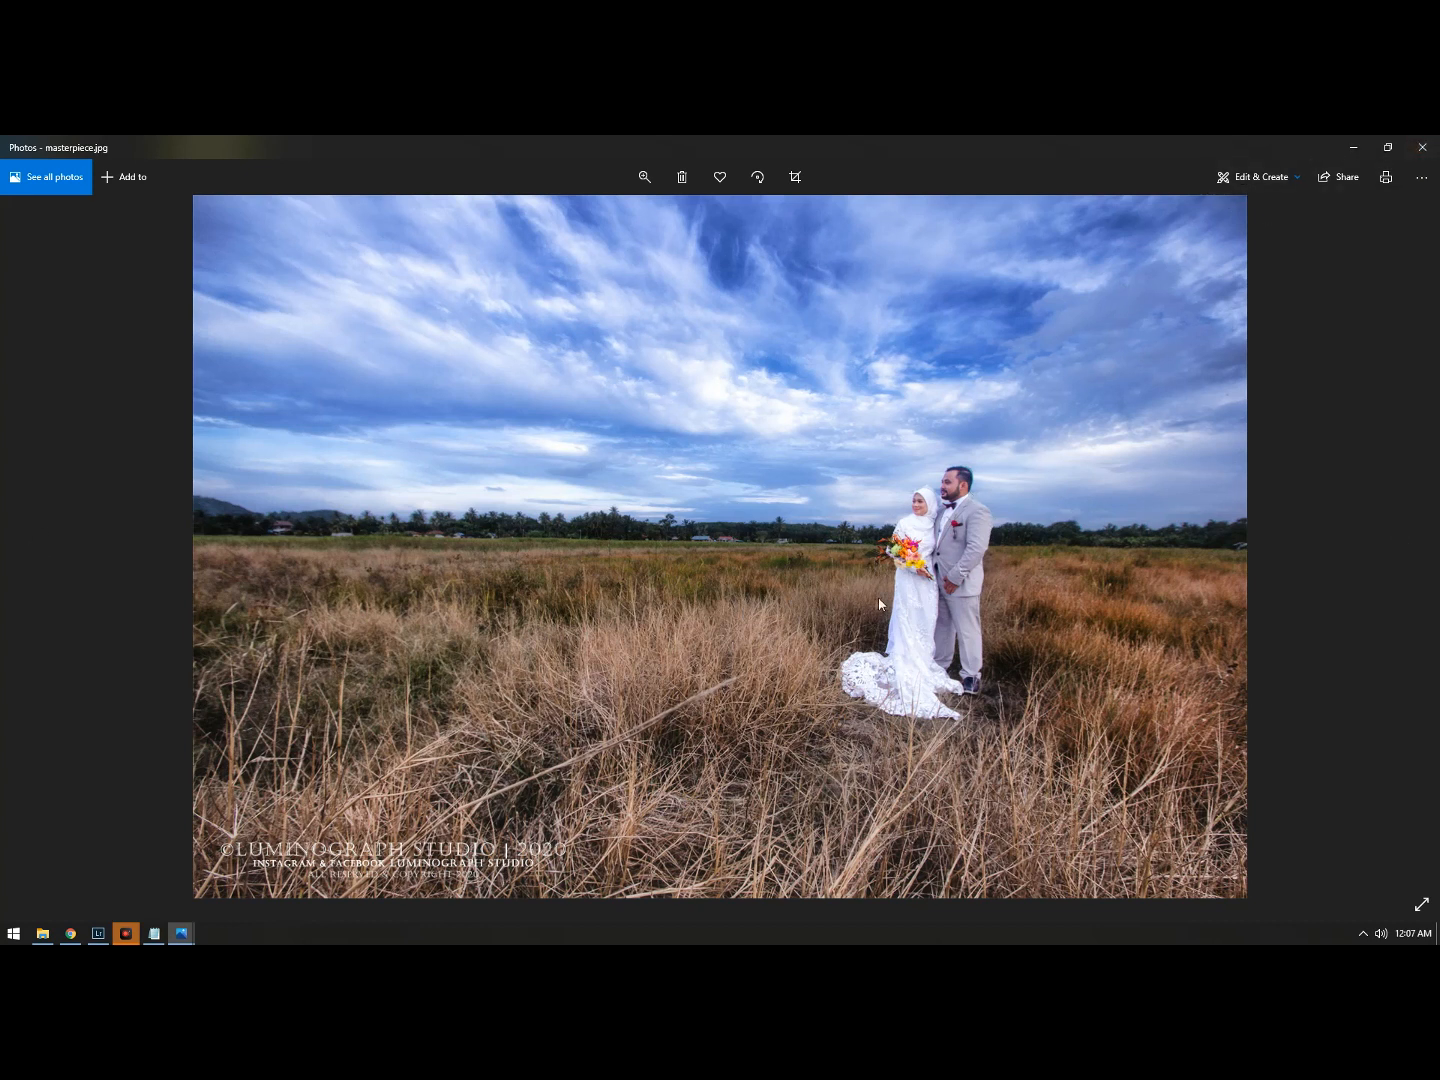
{"action": "left_click", "coordinate": [1422, 147]}
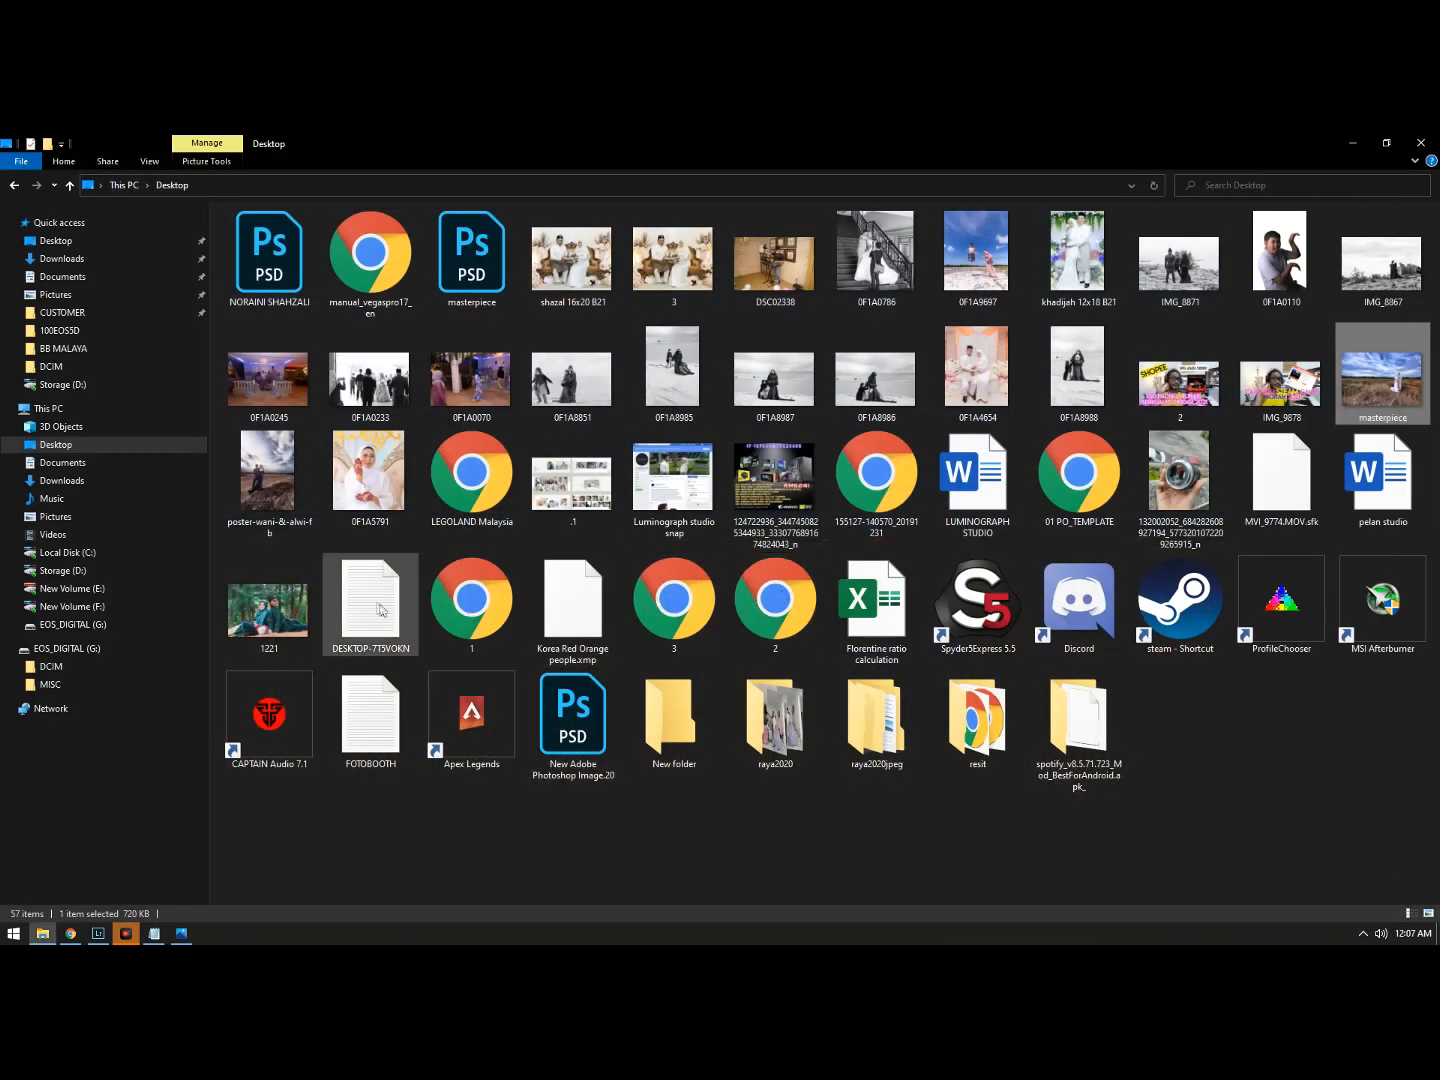
Step: View the wedding reception poster image from the Desktop folder, close it, and return to Lightroom
{"action": "double_click", "coordinate": [272, 495]}
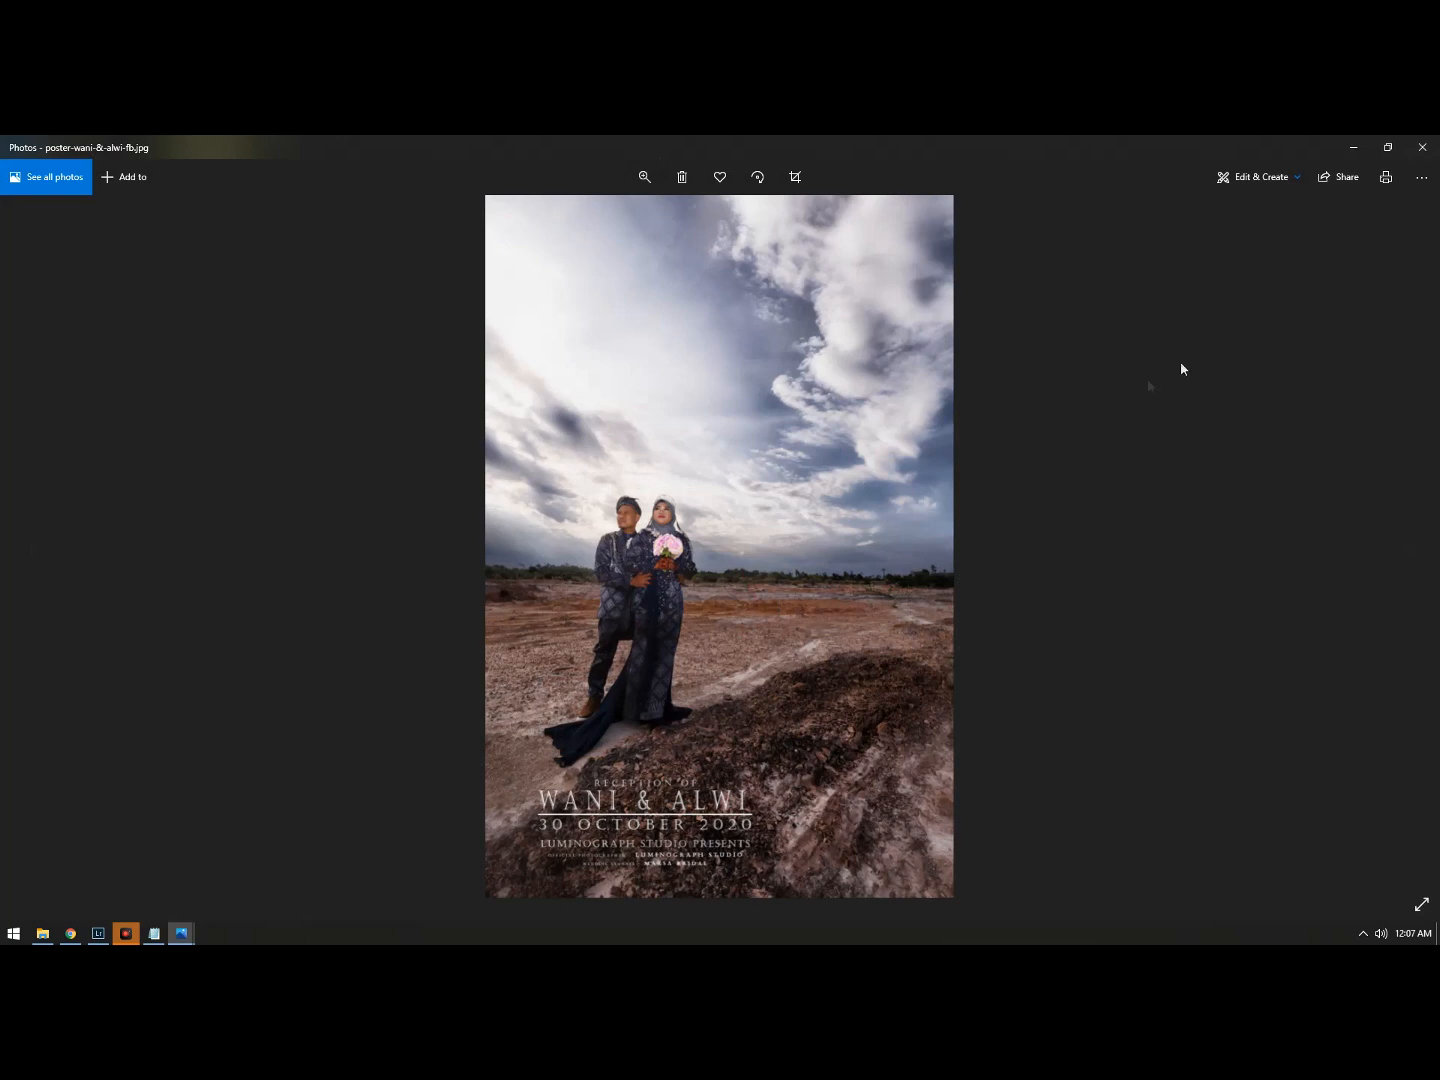
{"action": "left_click", "coordinate": [1420, 150]}
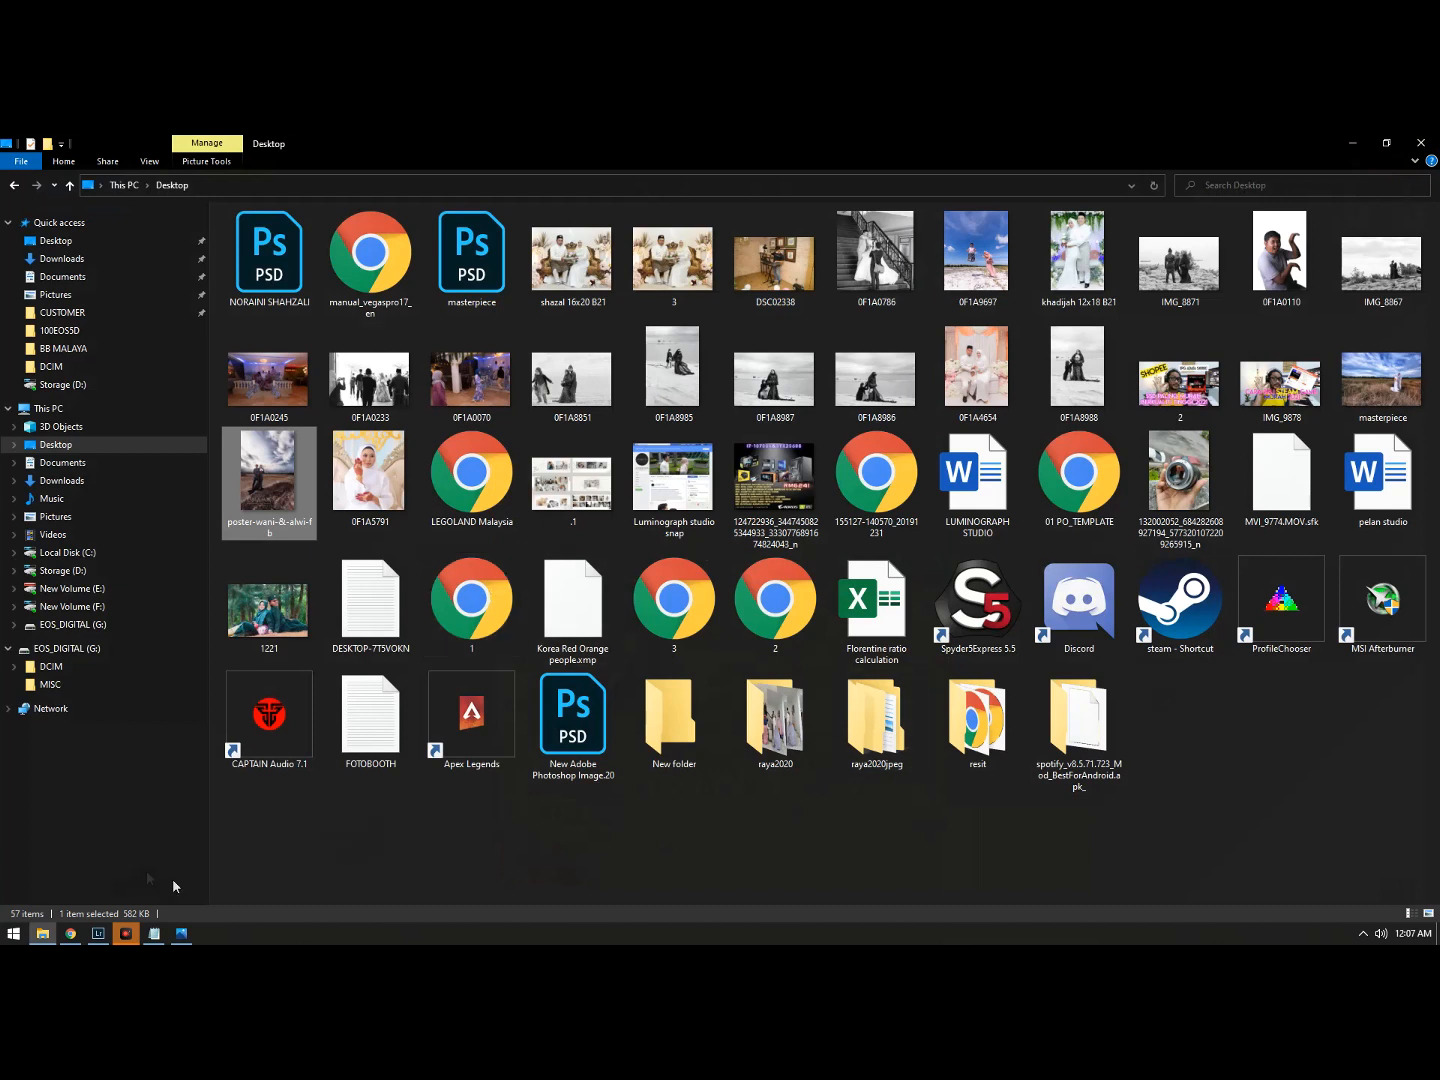
{"action": "left_click", "coordinate": [343, 836]}
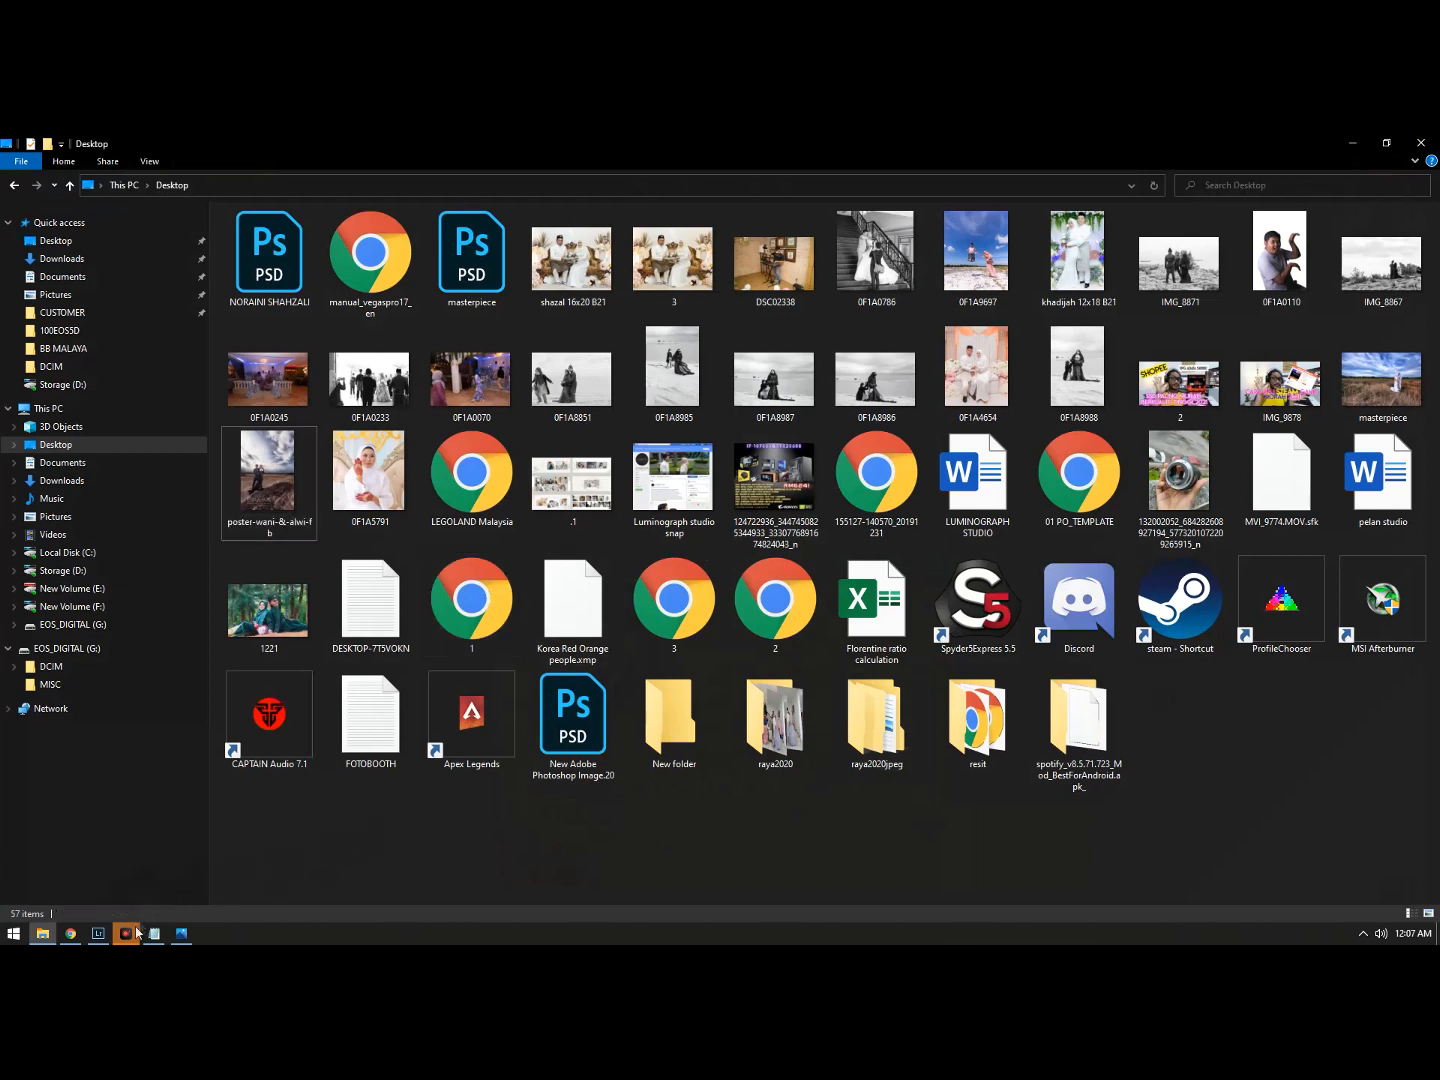
{"action": "mouse_move", "coordinate": [130, 937]}
{"action": "left_click", "coordinate": [1353, 145]}
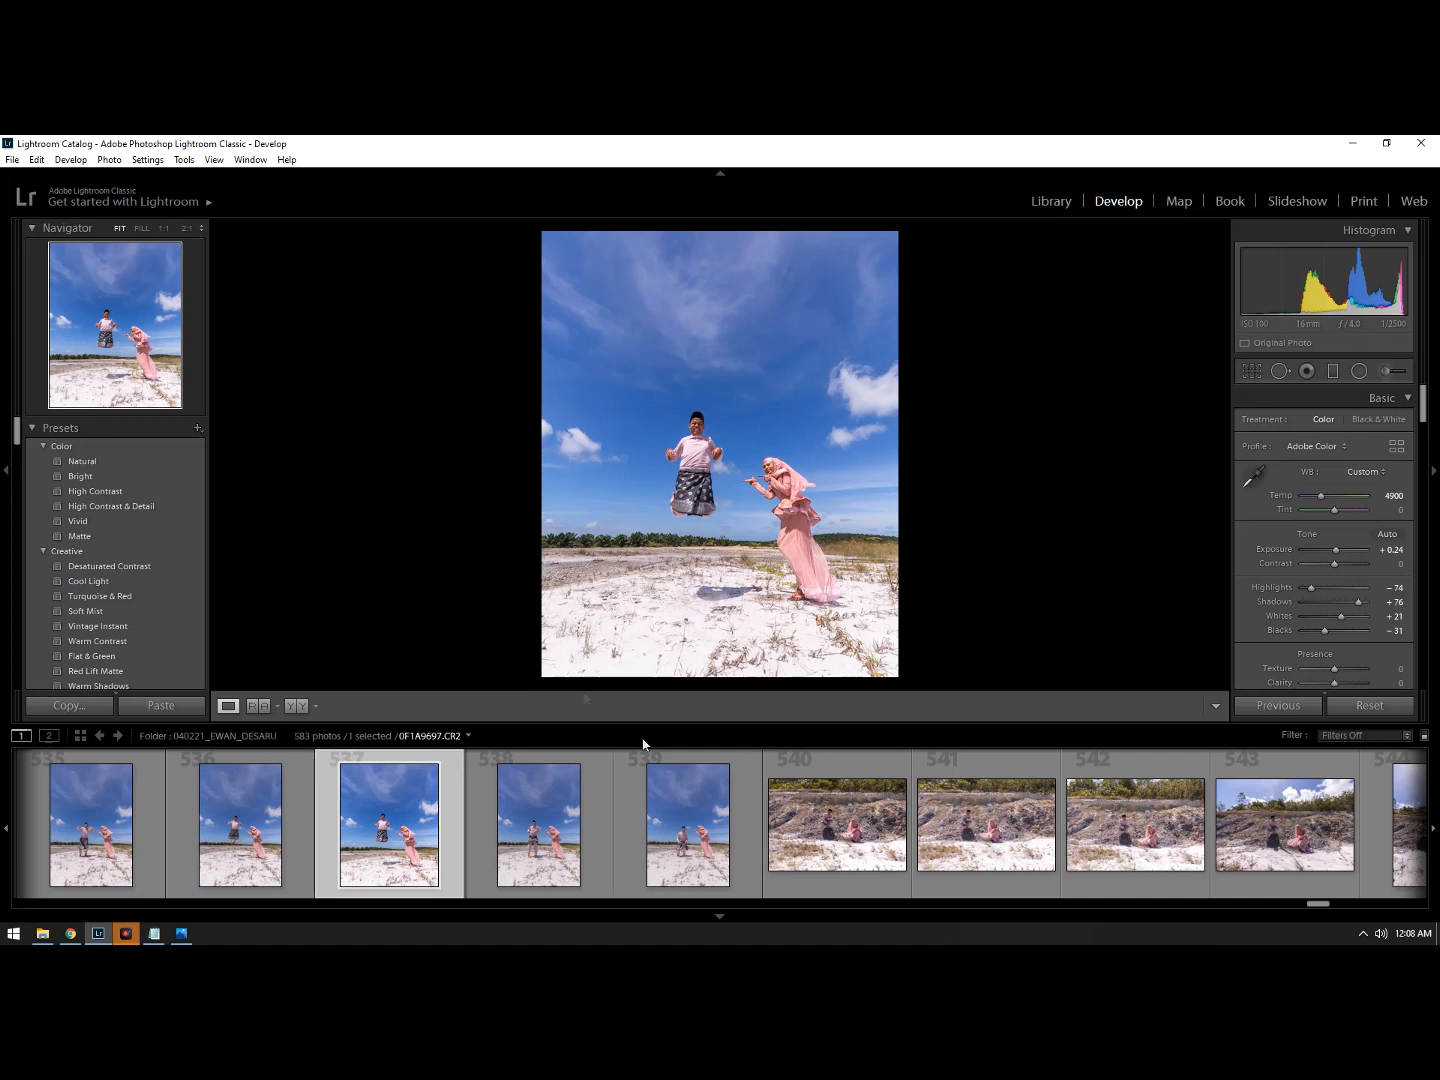
Step: Review the edited photo's colour and detail settings, and compare it with the neighbouring shots, ending on 0F1A9696
{"action": "scroll", "coordinate": [1267, 573], "scroll_direction": "down", "scroll_amount": 15}
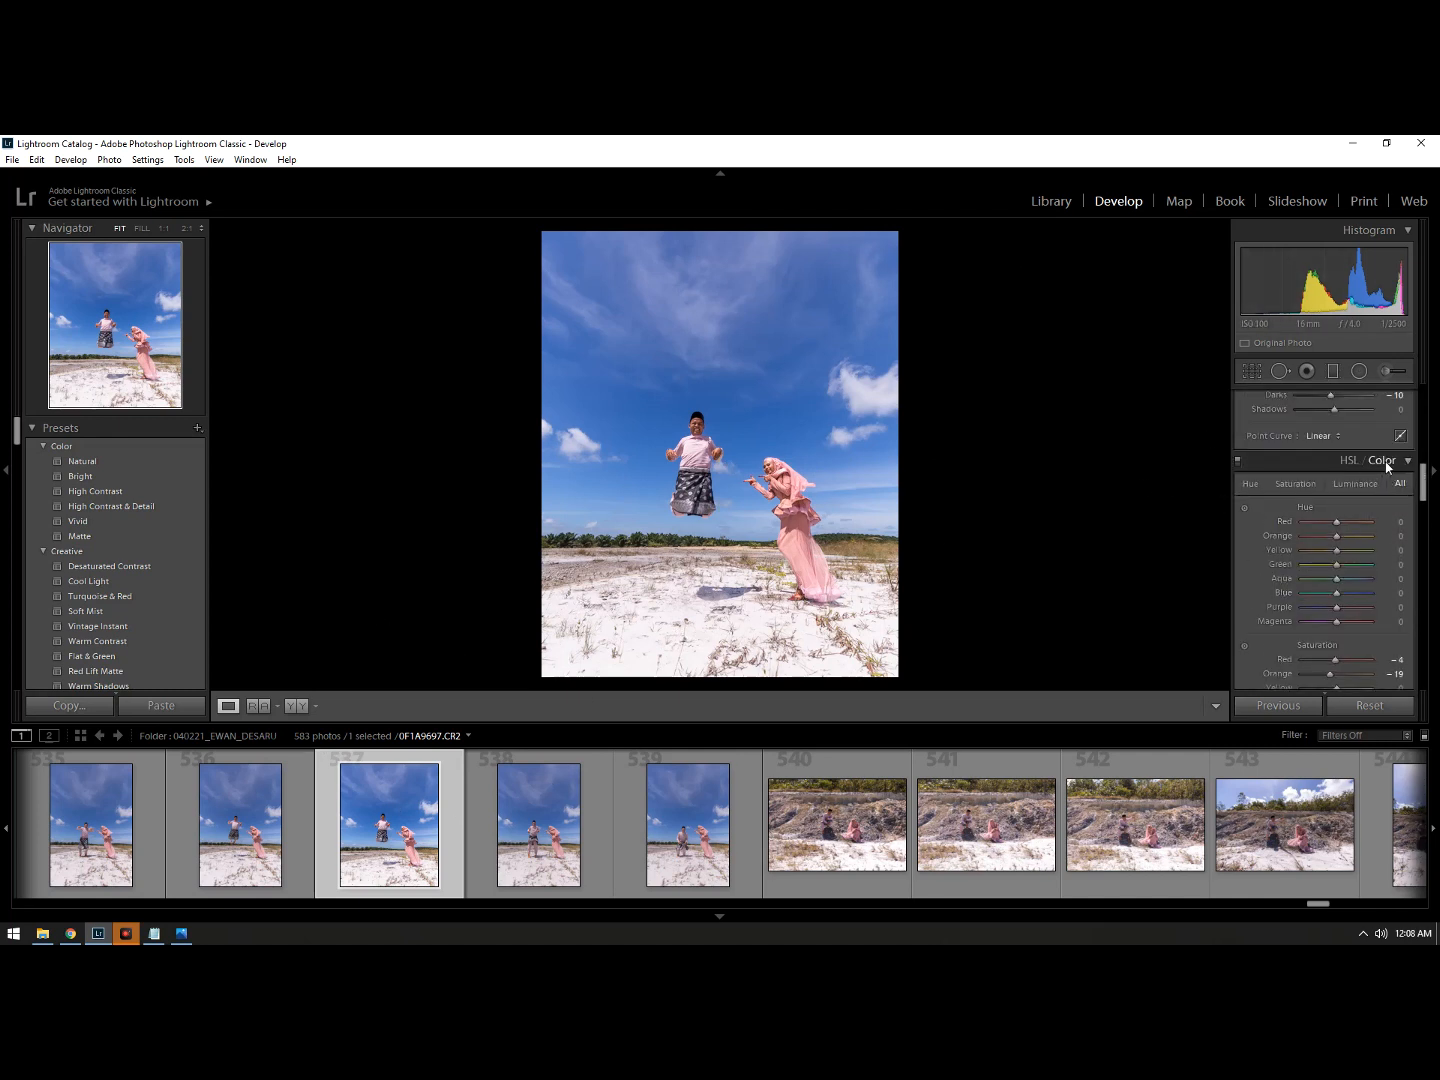
{"action": "scroll", "coordinate": [1299, 533], "scroll_direction": "down", "scroll_amount": 10}
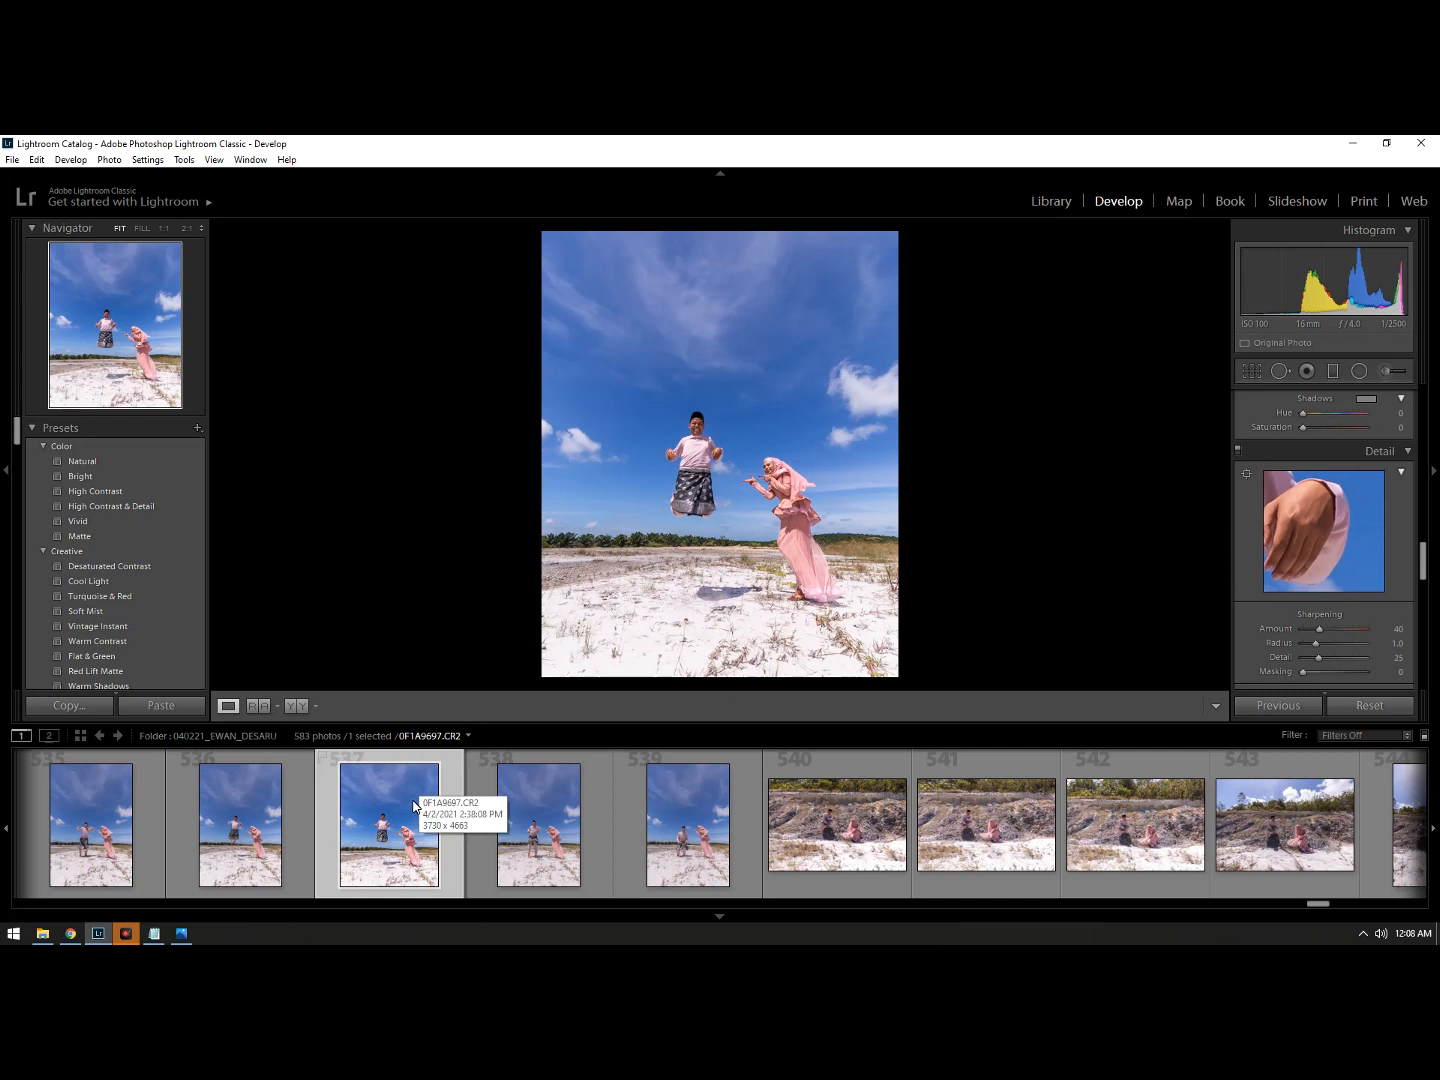
{"action": "left_click", "coordinate": [693, 814]}
{"action": "left_click", "coordinate": [362, 839]}
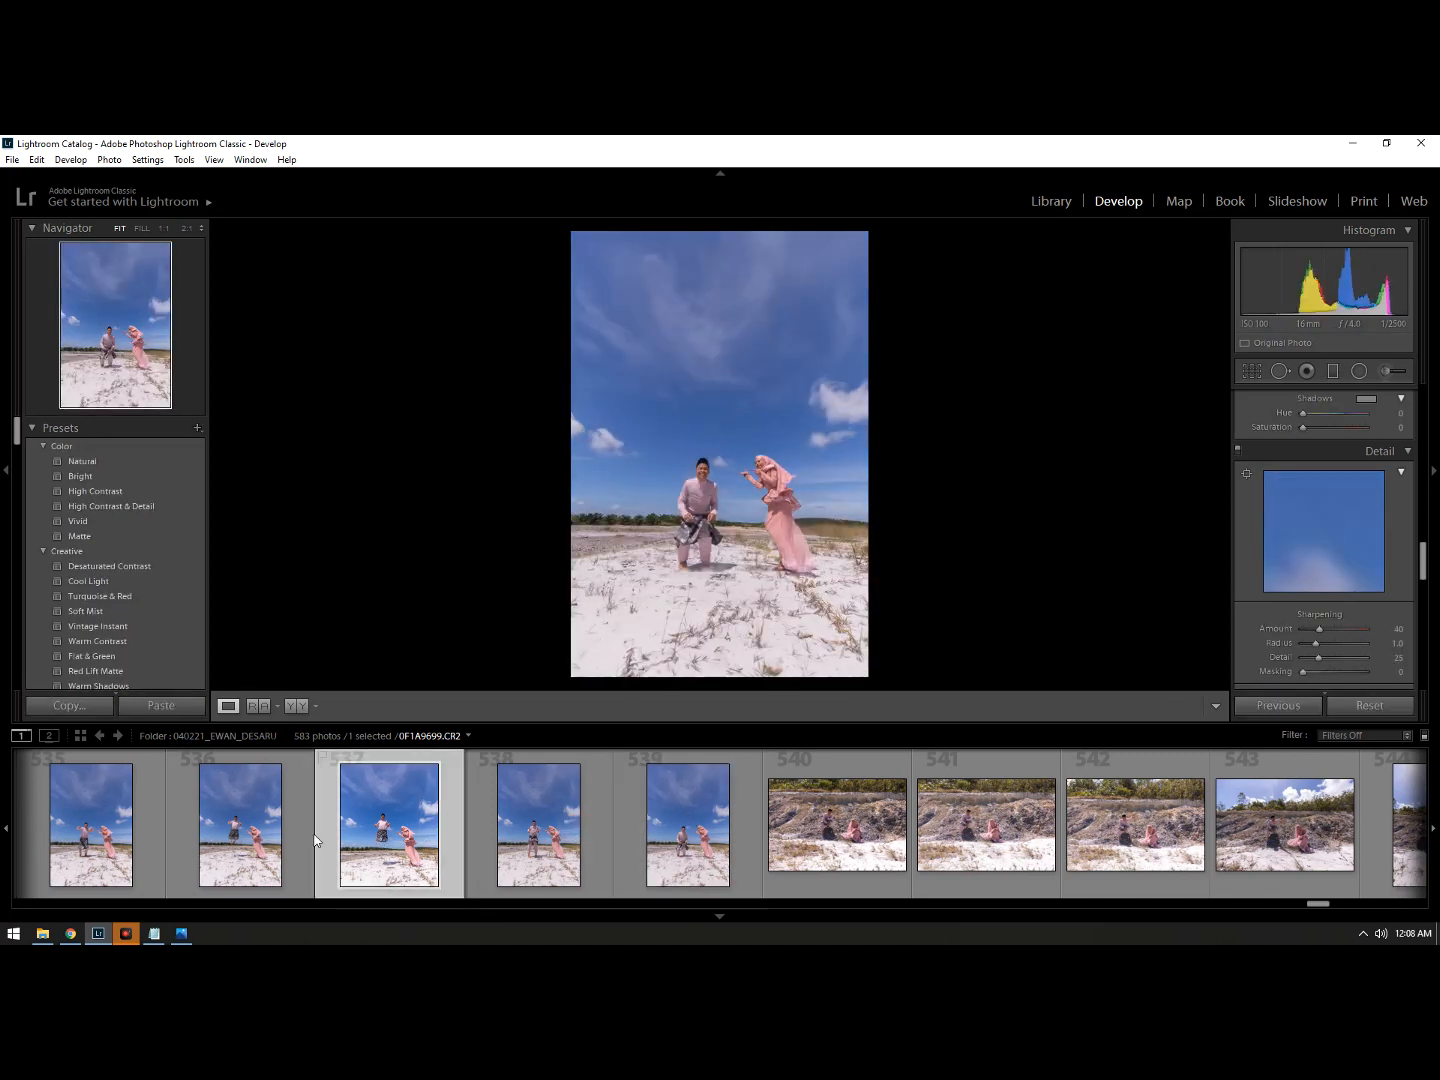
{"action": "key", "text": "Left"}
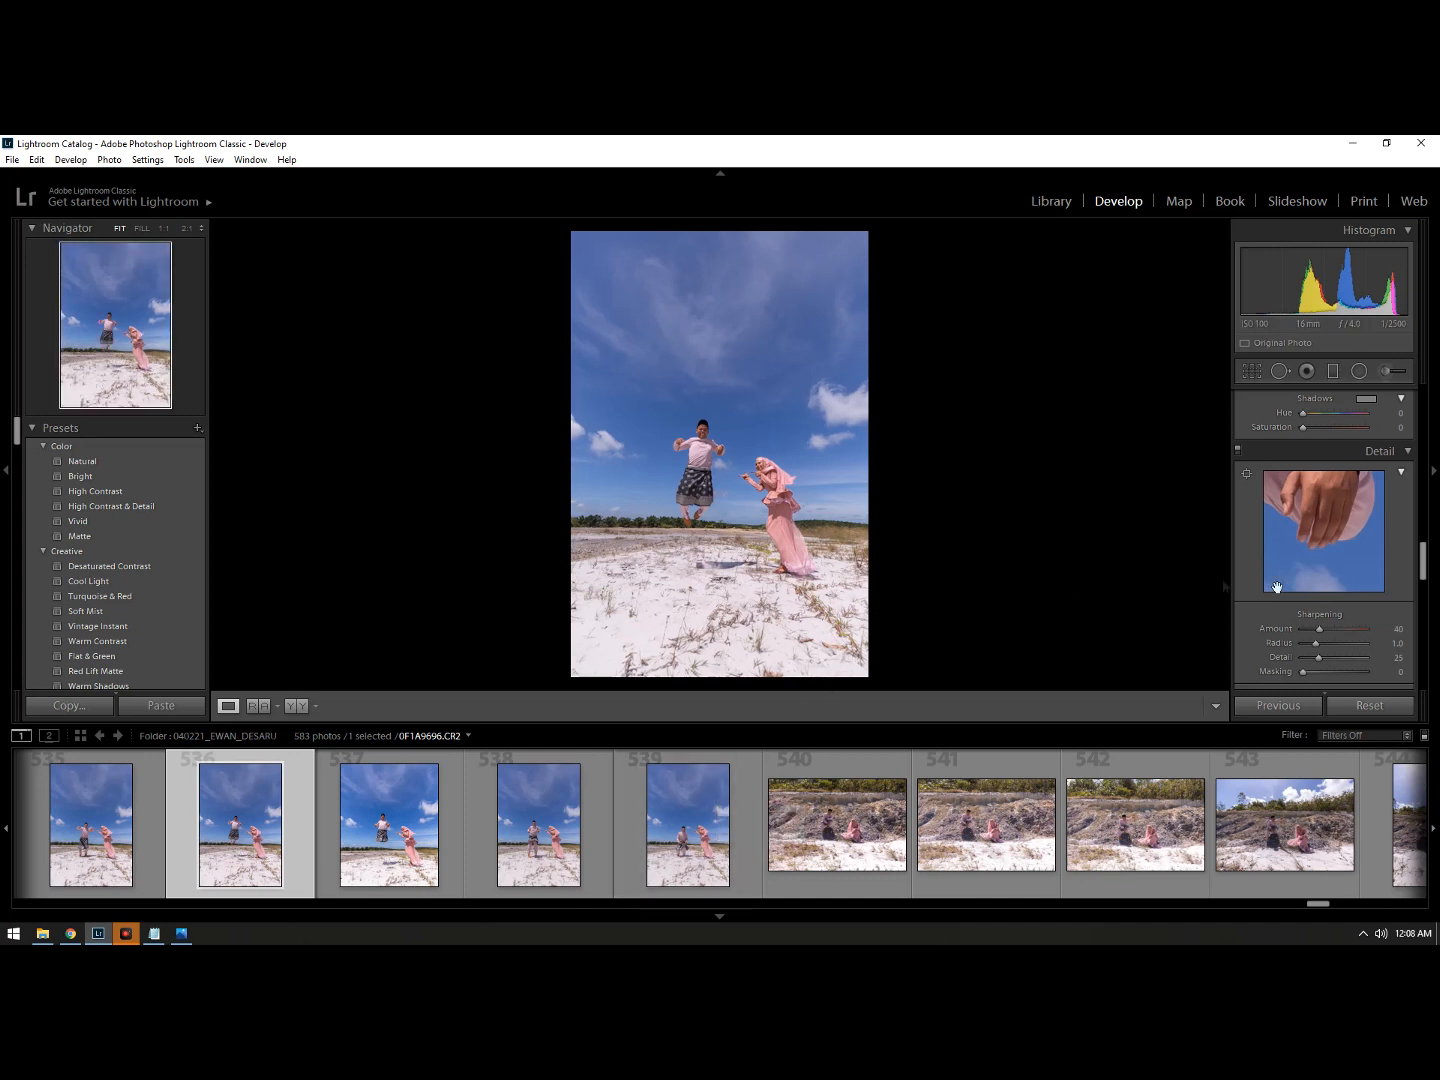
{"action": "scroll", "coordinate": [1320, 576], "scroll_direction": "down", "scroll_amount": 2}
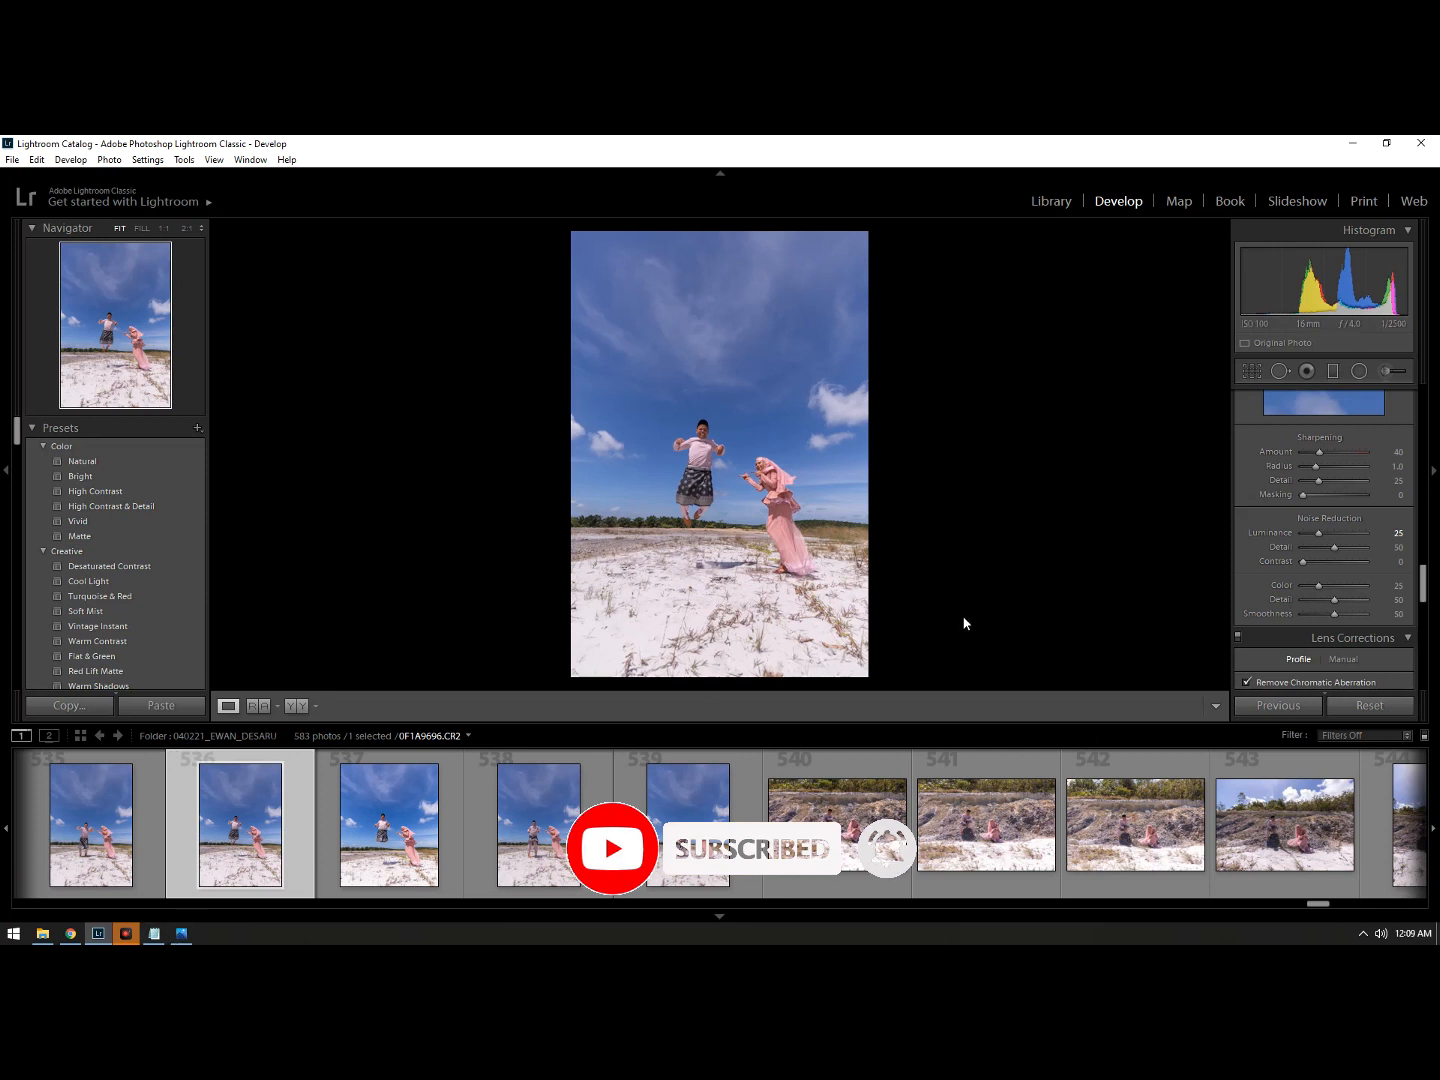
Step: Switch to the untitled Notepad note
{"action": "left_click", "coordinate": [150, 934]}
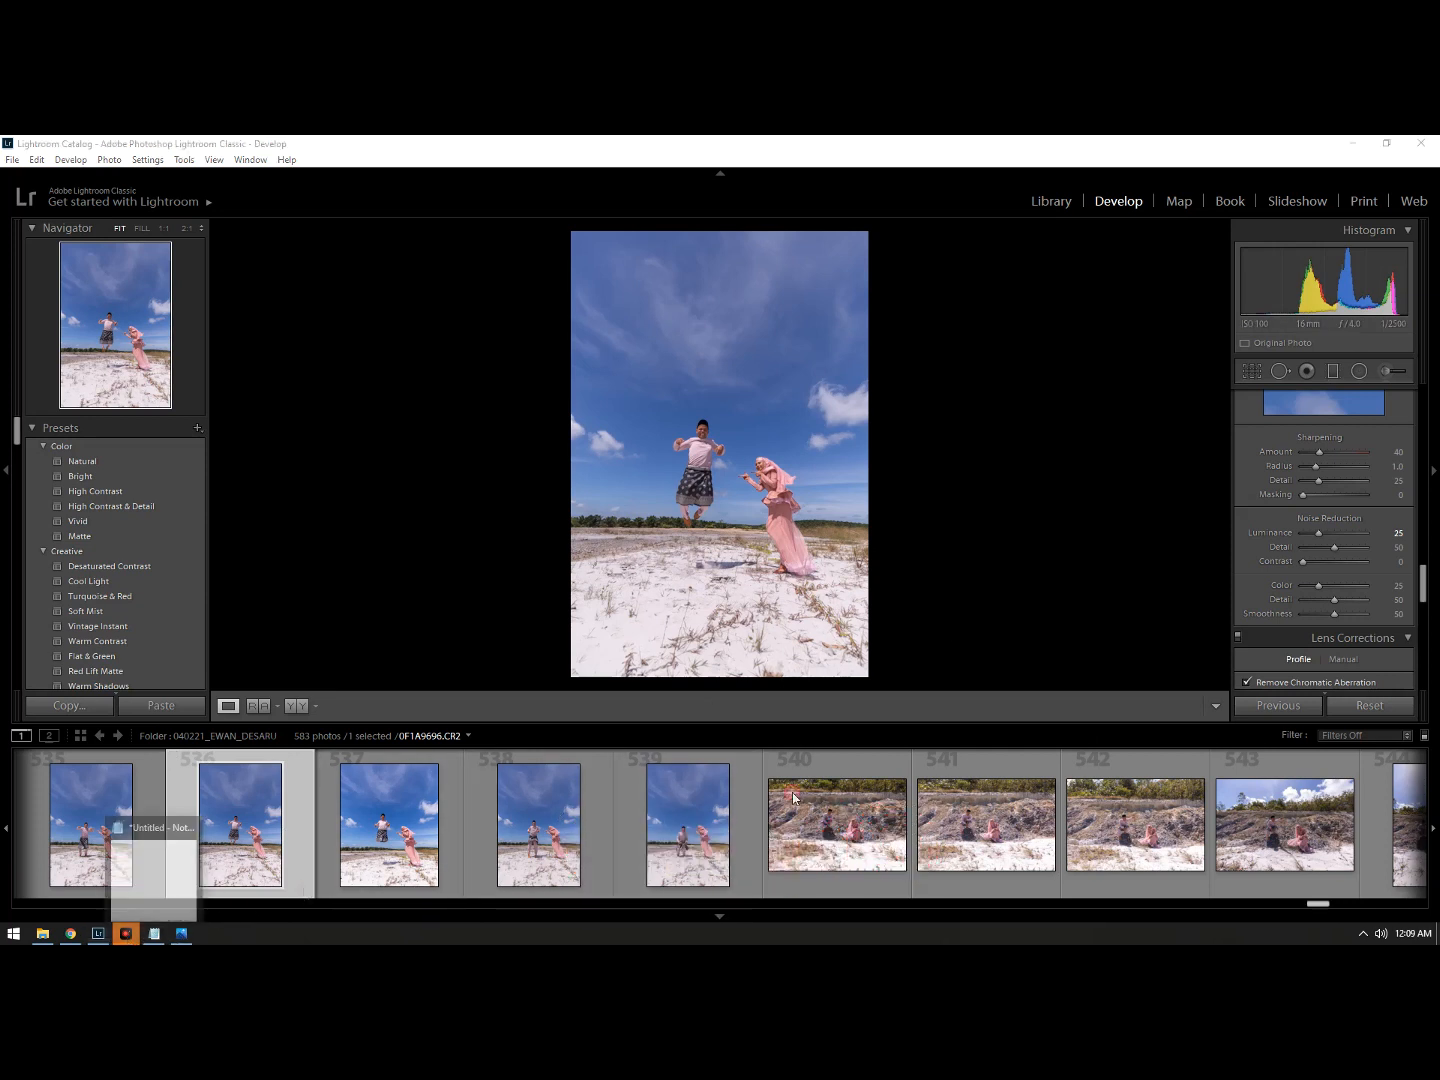